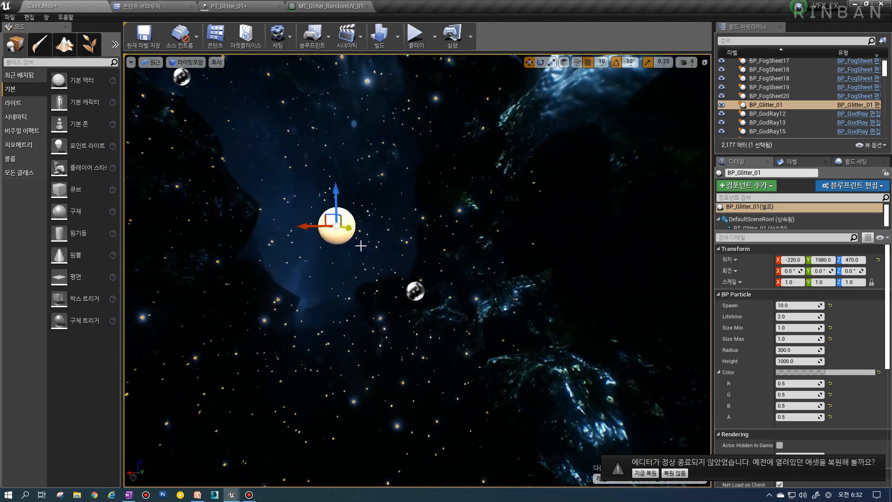
Step: Switch from the cave level to the PT_Glitter_01 particle system and select the Glitter emitter's Orbit module
right_drag(351, 275, 340, 275)
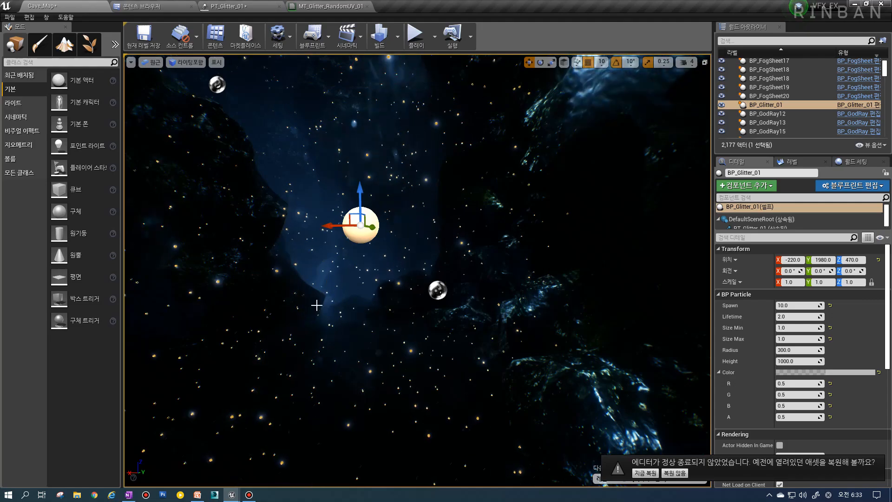
scroll(356, 328, down, 3)
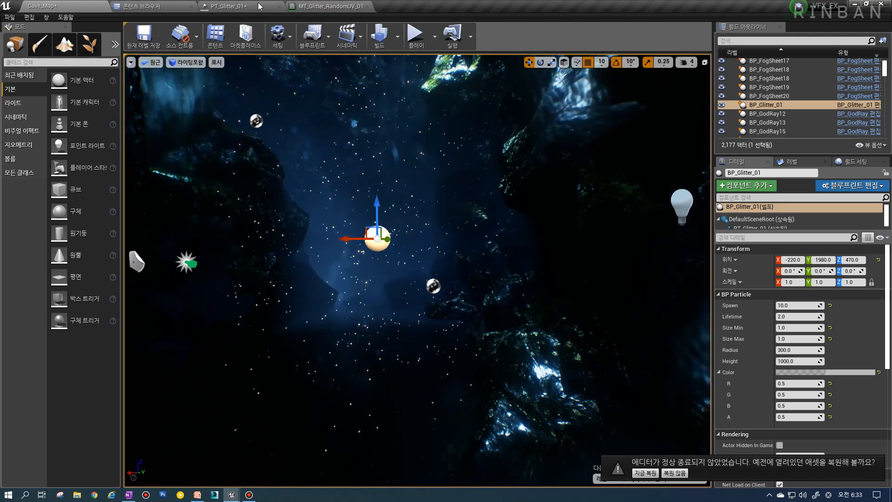
click(230, 6)
drag(142, 135, 161, 164)
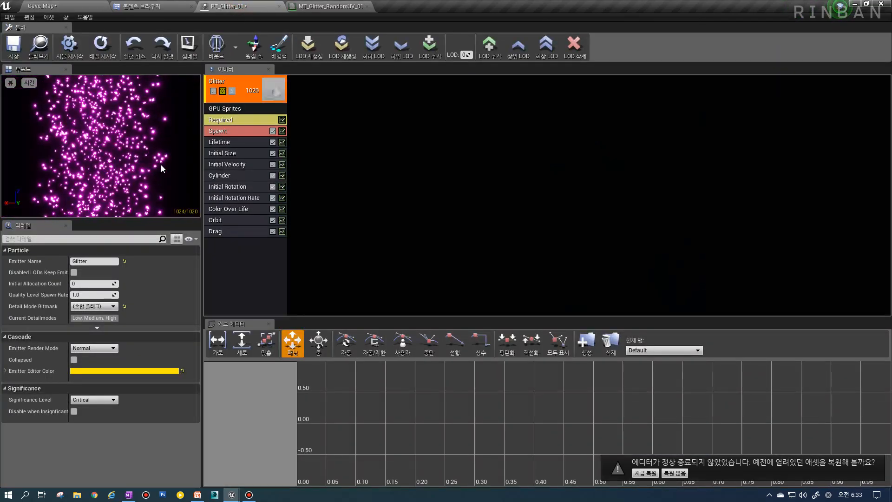
click(218, 220)
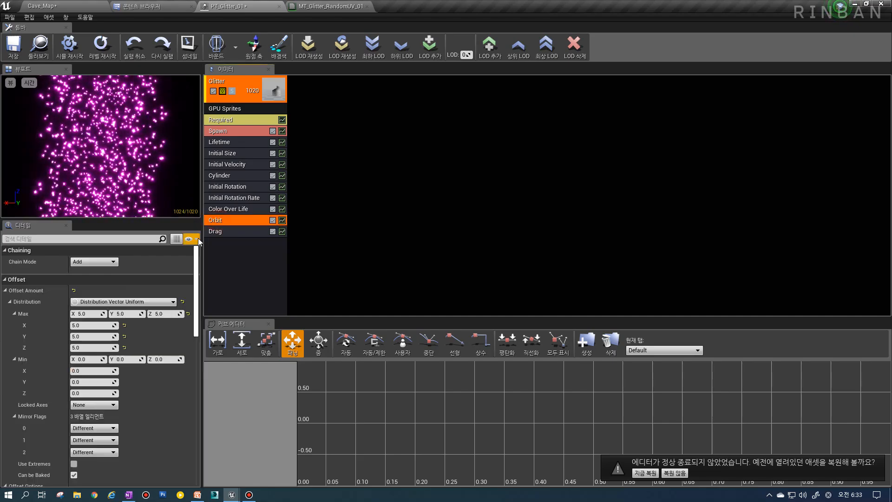
Step: Set the Orbit module's maximum offset amount to 1.0 on X, Y and Z
click(84, 313)
text(1)
click(119, 312)
text(1)
click(154, 312)
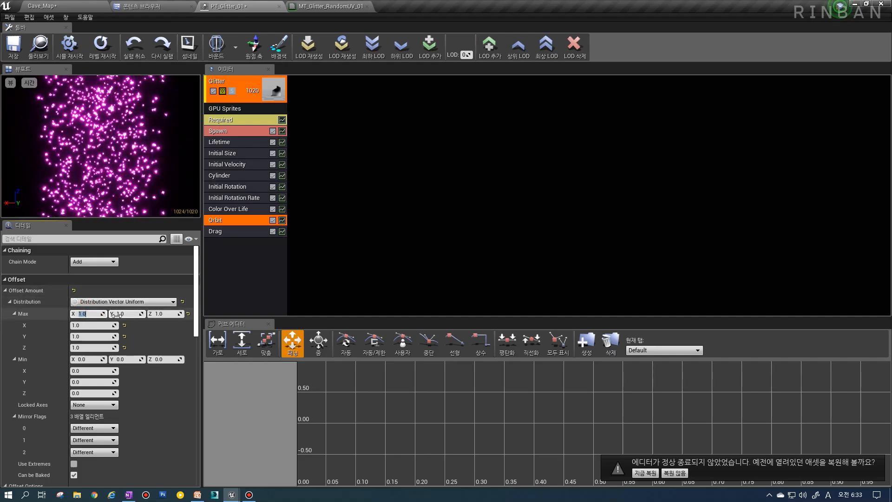
Step: Try maximum Orbit offsets of 5.0 and 10.0 on all three axes, checking the glitter in the Cave_Map level
text(5)
click(123, 314)
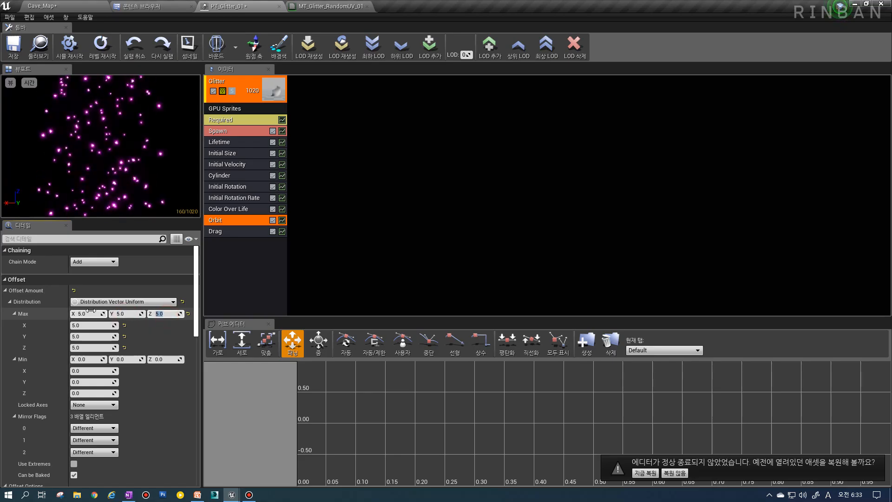
click(121, 313)
text(10)
click(157, 313)
text(10)
key(Return)
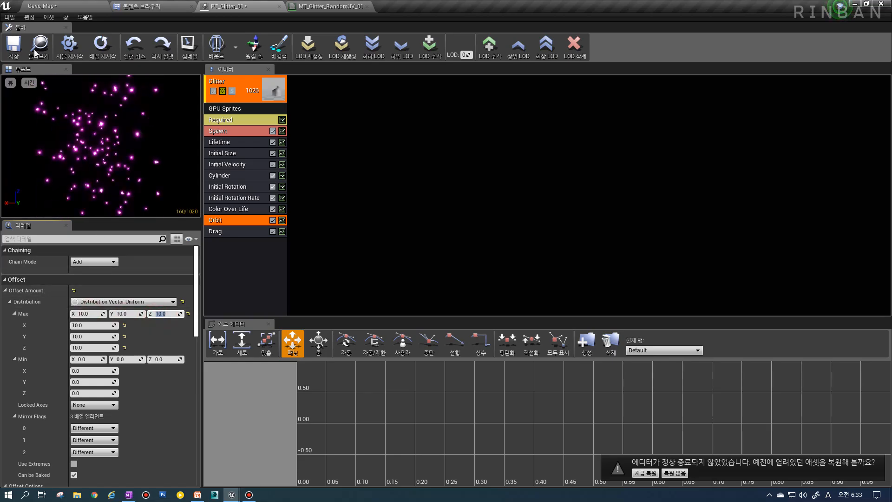
click(48, 17)
click(41, 5)
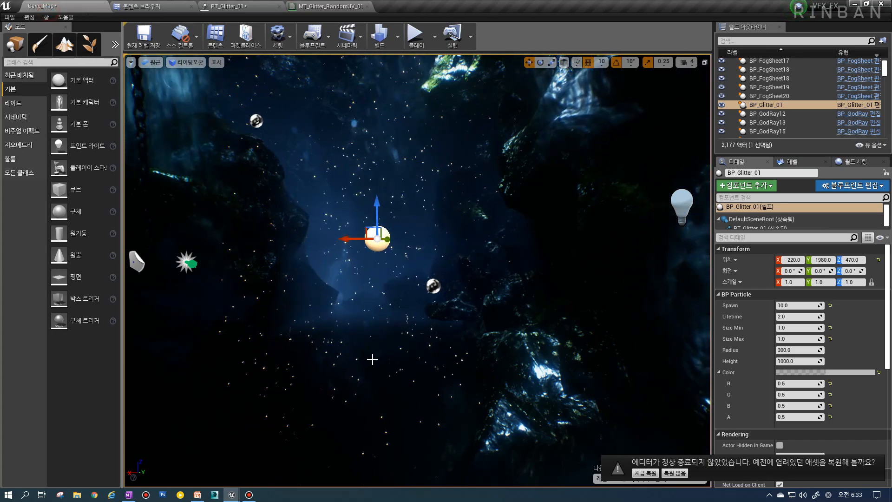
Step: Return to PT_Glitter_01 and set the Orbit module's maximum offset amount to 5.0 on X, Y and Z
click(330, 6)
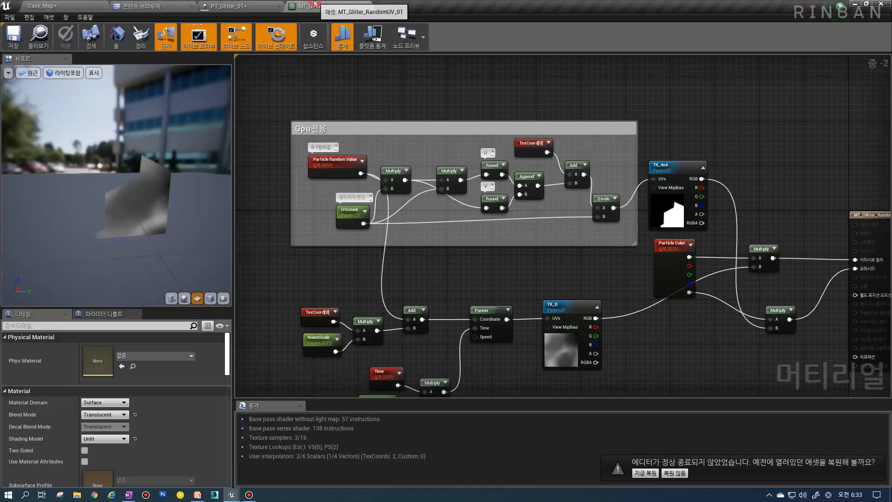
click(214, 7)
click(92, 313)
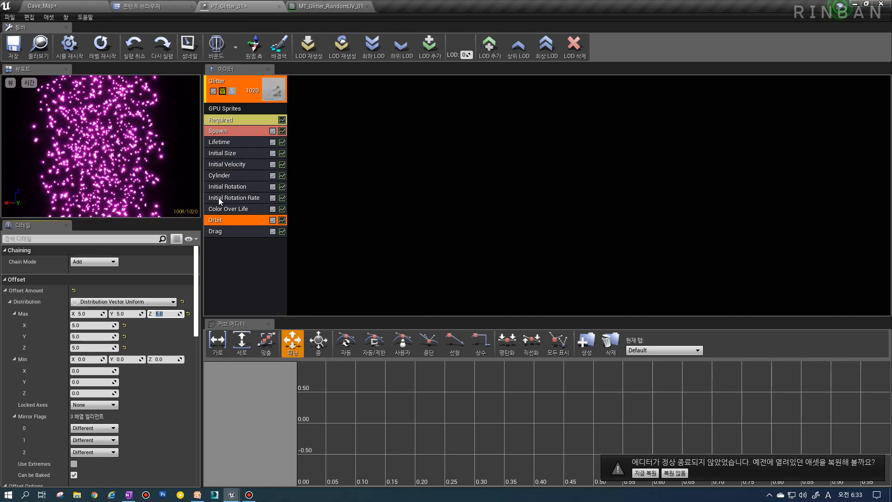
Step: Review the Color Over Life parameters and add a Size By Life module to the Glitter emitter
click(234, 209)
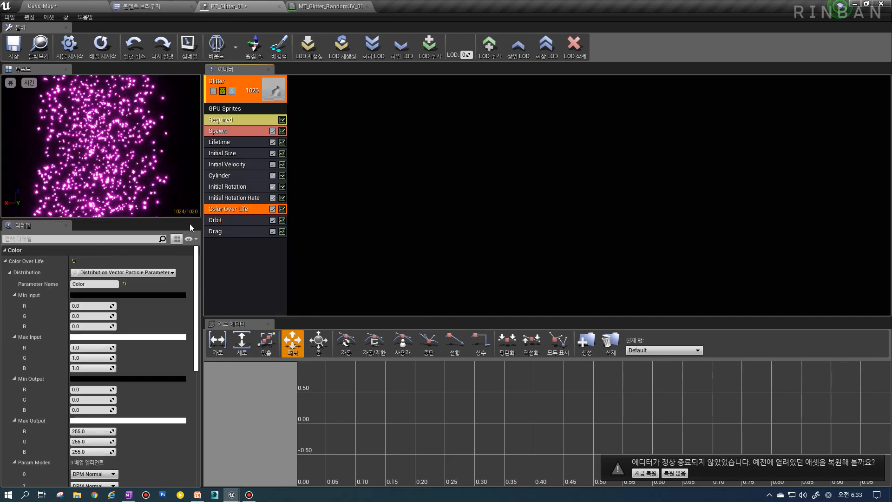
scroll(150, 295, down, 10)
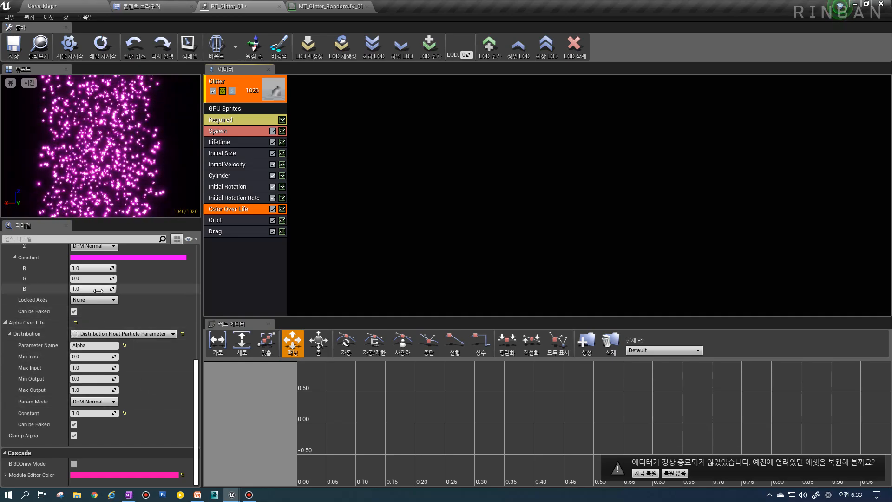
click(226, 250)
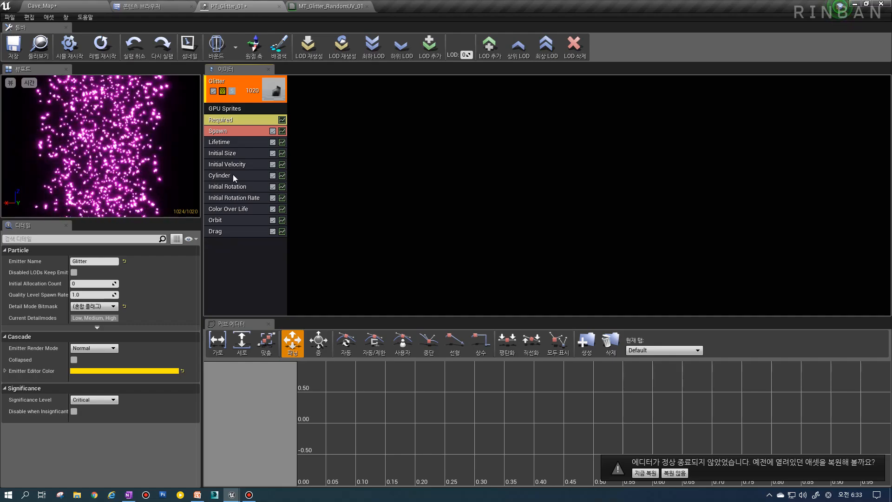
right_click(222, 254)
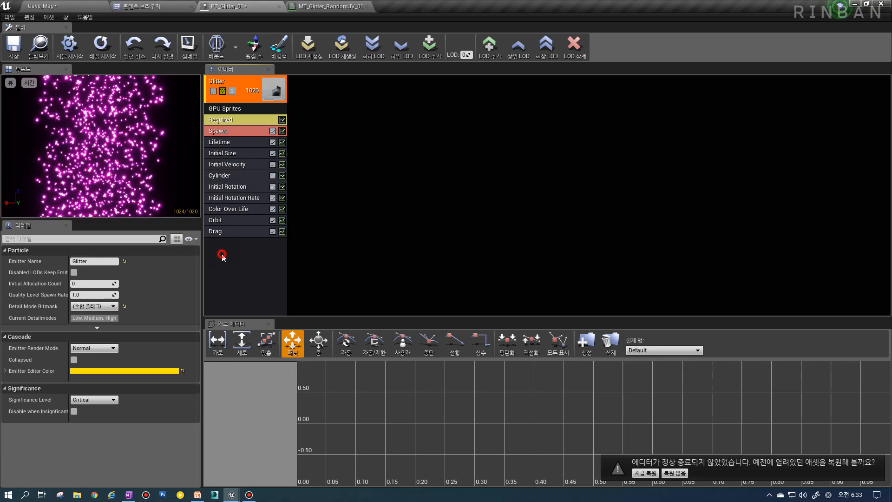
mouse_move(262, 335)
click(256, 409)
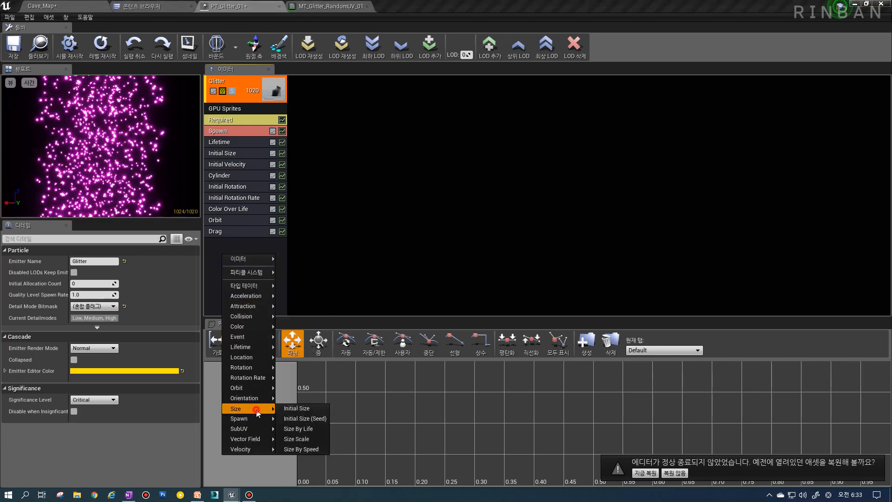
click(307, 429)
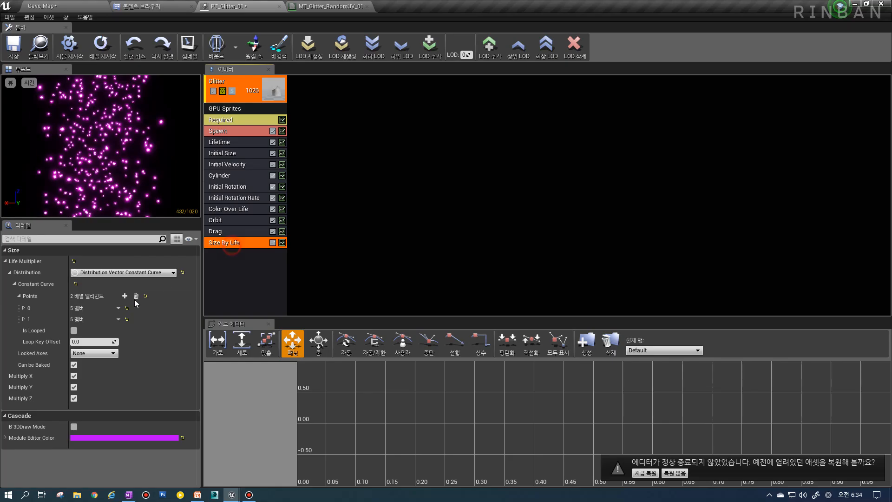
Step: Add a third point to the Size By Life constant curve and expand all of the points' values
click(125, 296)
right_click(36, 307)
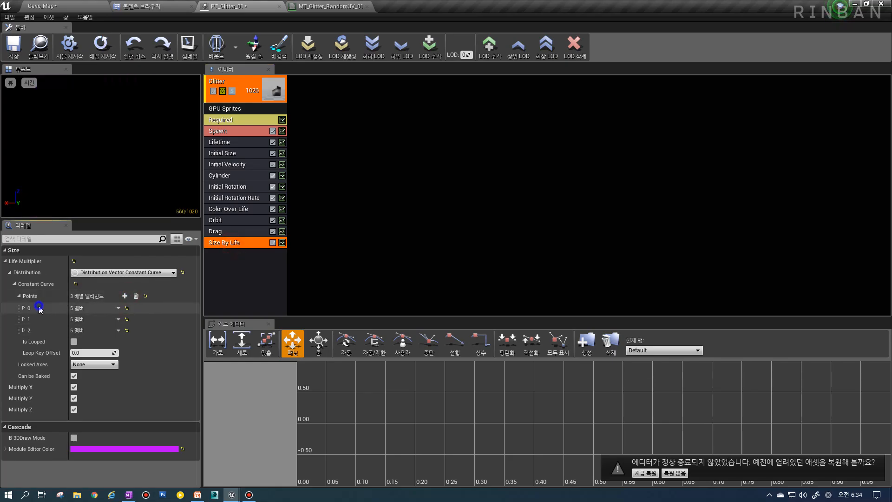
click(28, 332)
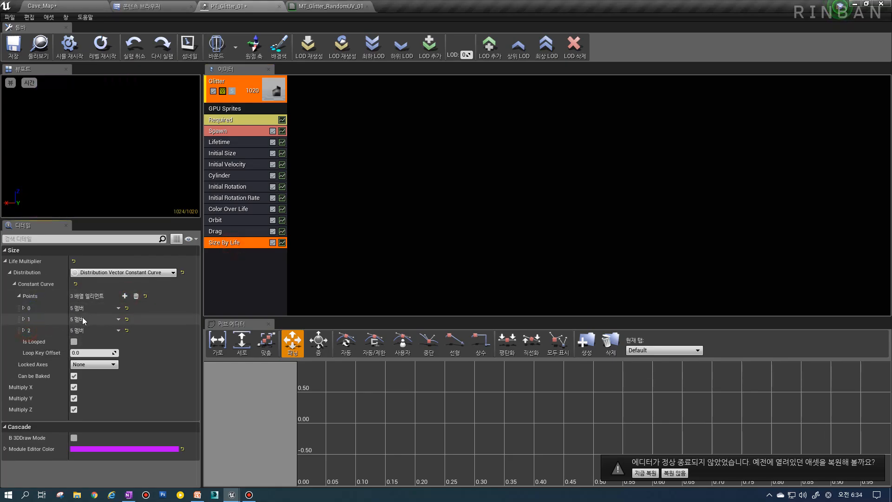
right_click(36, 298)
click(54, 317)
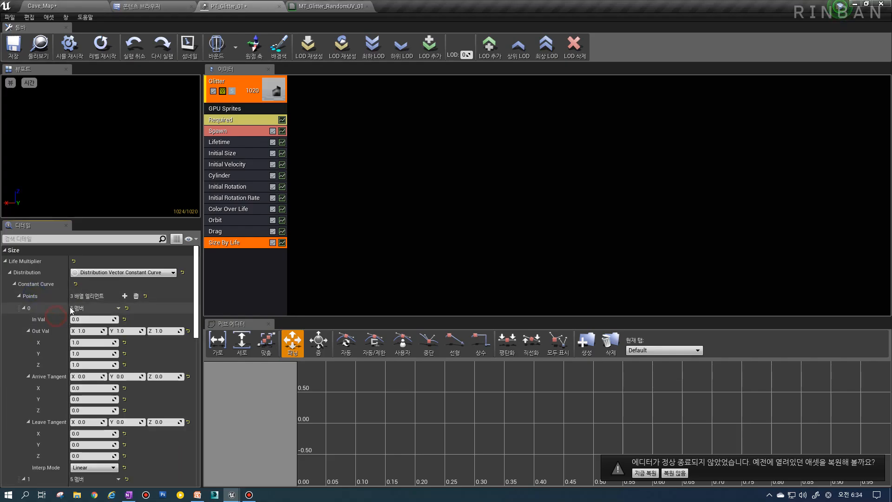
Step: Set the Out Val of curve point 0 to 0 on X, Y and Z
scroll(111, 323, down, 1)
scroll(111, 321, down, 1)
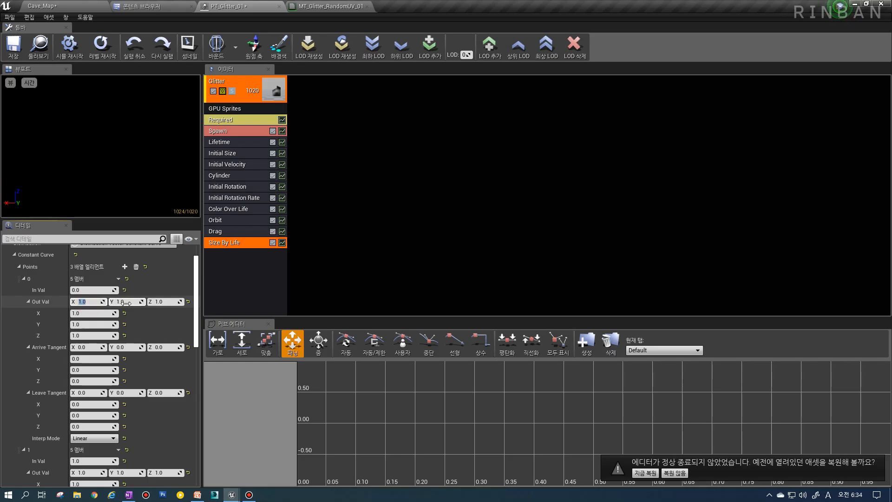
click(163, 304)
text(0)
key(Return)
Step: Set the In Val of curve point 1 to 0.2 and of curve point 2 to 1.0
scroll(132, 314, down, 7)
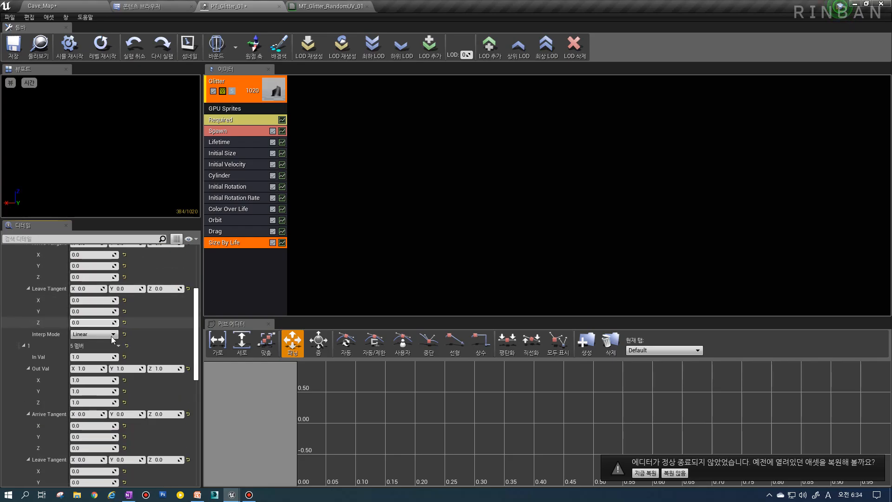
click(102, 358)
text(0.2)
key(Return)
scroll(98, 367, down, 4)
scroll(100, 360, down, 3)
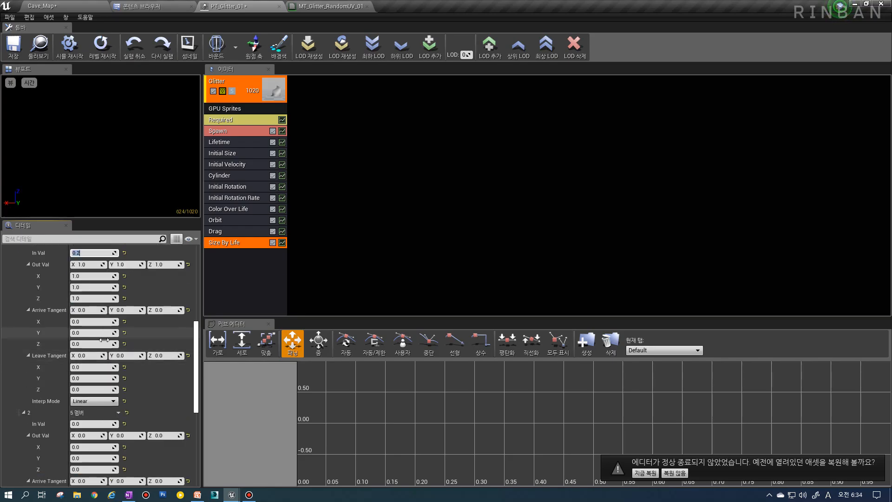
scroll(104, 340, down, 3)
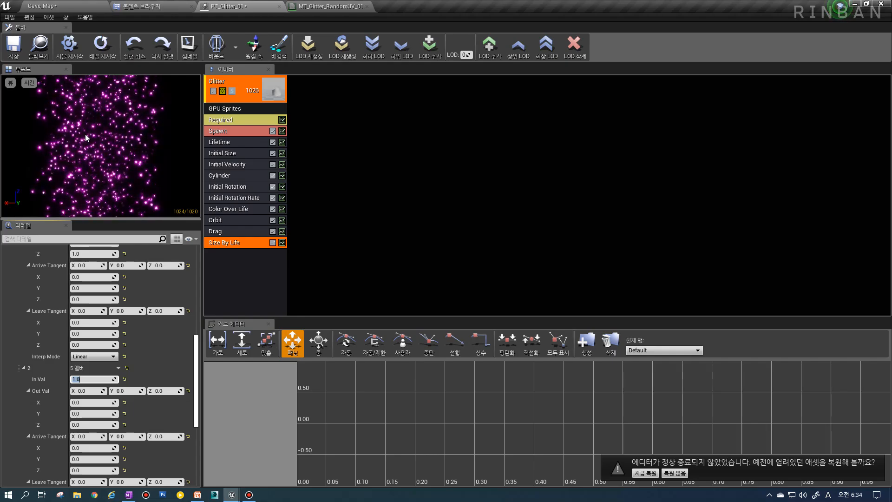
Step: Inspect the glitter particles around BP_Glitter_01 in the Cave_Map level from near and far
click(62, 6)
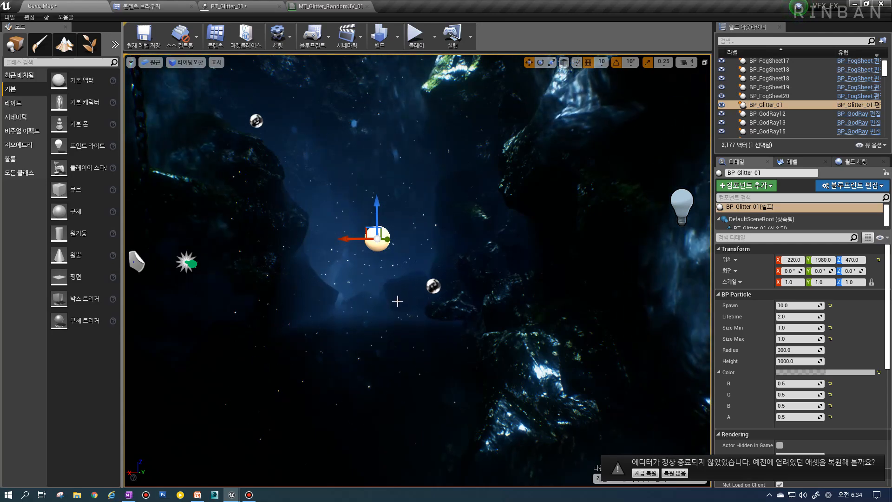
scroll(397, 301, up, 3)
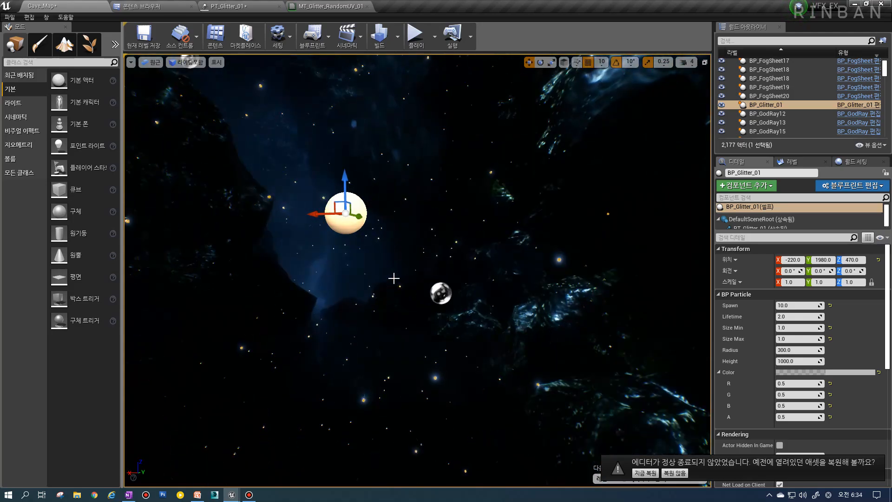
scroll(385, 278, down, 4)
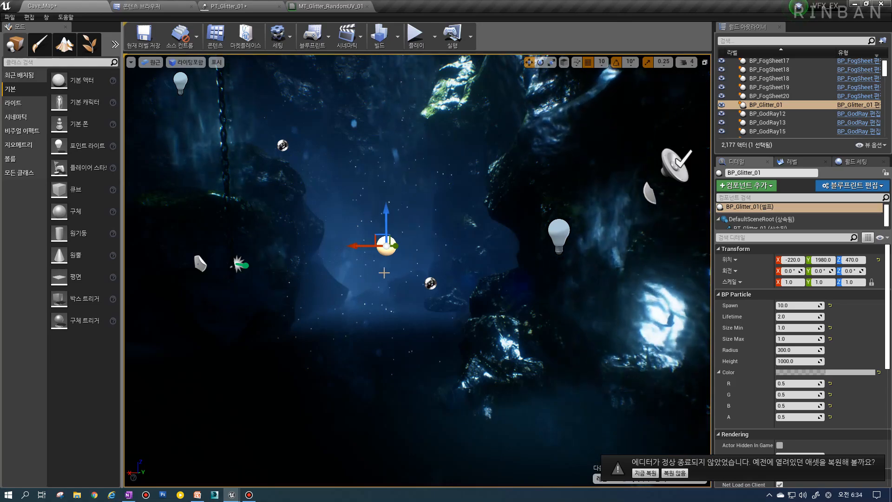
right_drag(394, 272, 333, 206)
key(s)
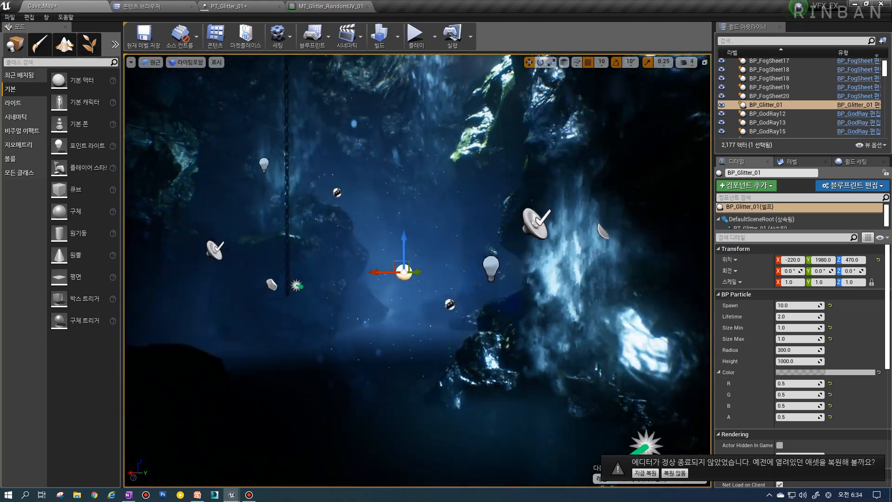
right_drag(397, 248, 172, 232)
right_drag(439, 268, 431, 268)
key(w)
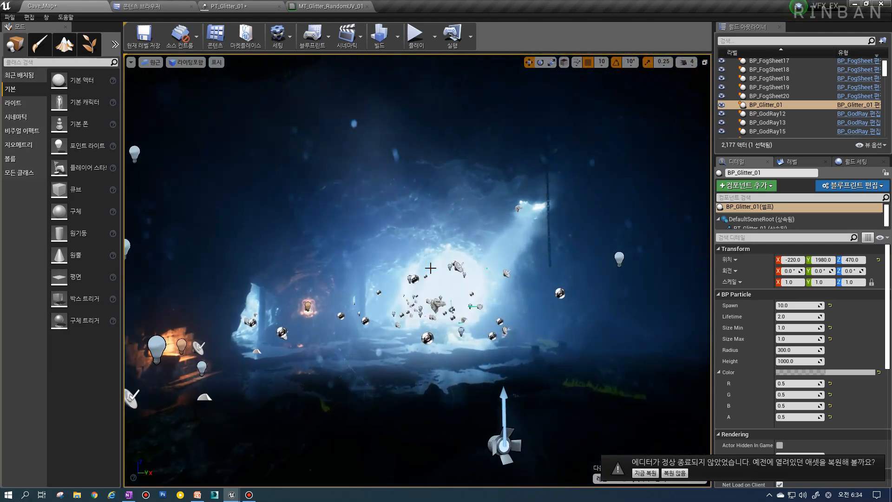
right_drag(368, 254, 582, 238)
key(w)
key(w)
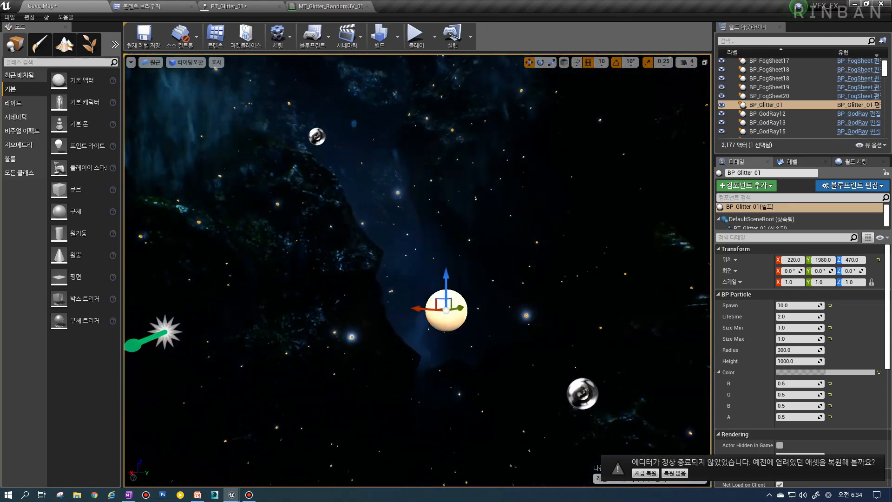
right_drag(448, 250, 466, 263)
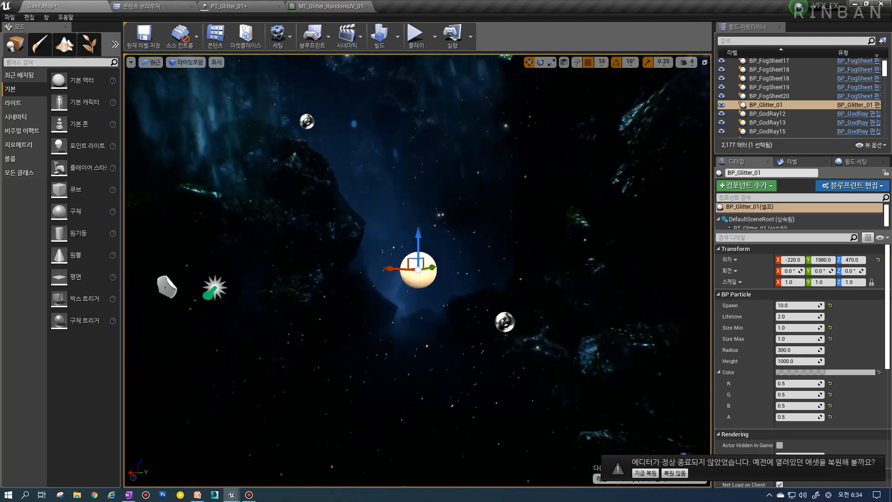
click(228, 6)
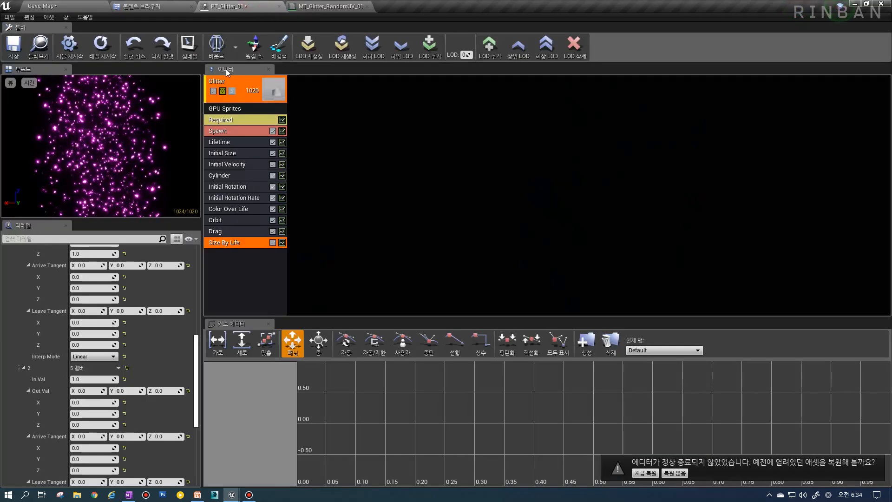
click(360, 5)
click(235, 6)
click(60, 6)
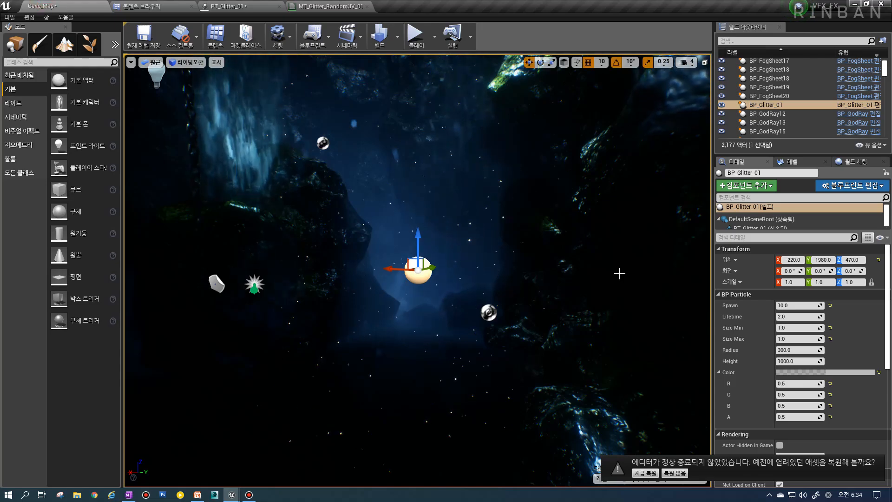
Step: Open the BP_Glitter_01 blueprint for editing, show its preview viewport and dock its window beside the other open assets
click(852, 186)
click(794, 213)
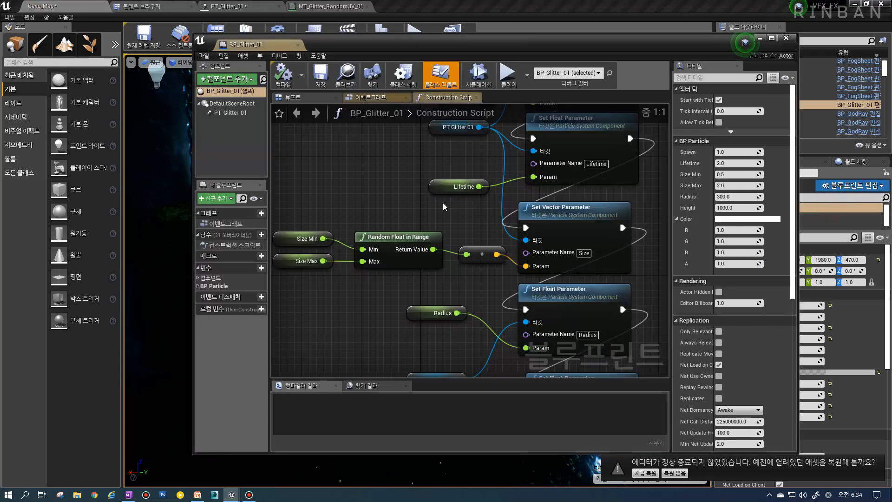
click(293, 97)
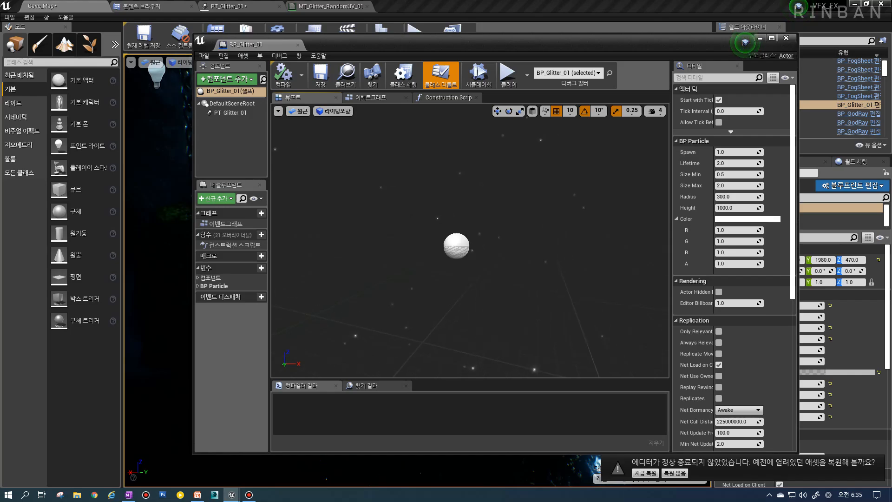
drag(277, 46, 403, 6)
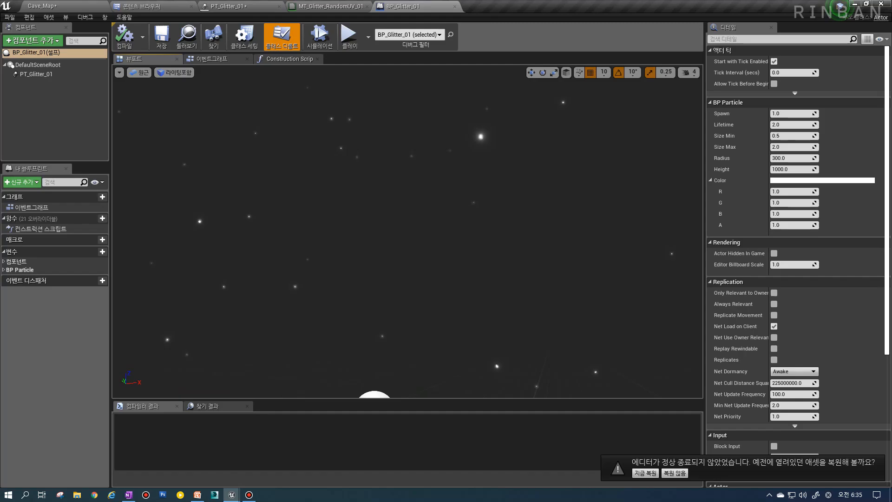
Step: Examine the glitter particles in the BP_Glitter_01 preview and around the placed actor in the Cave_Map level
right_drag(408, 232, 391, 256)
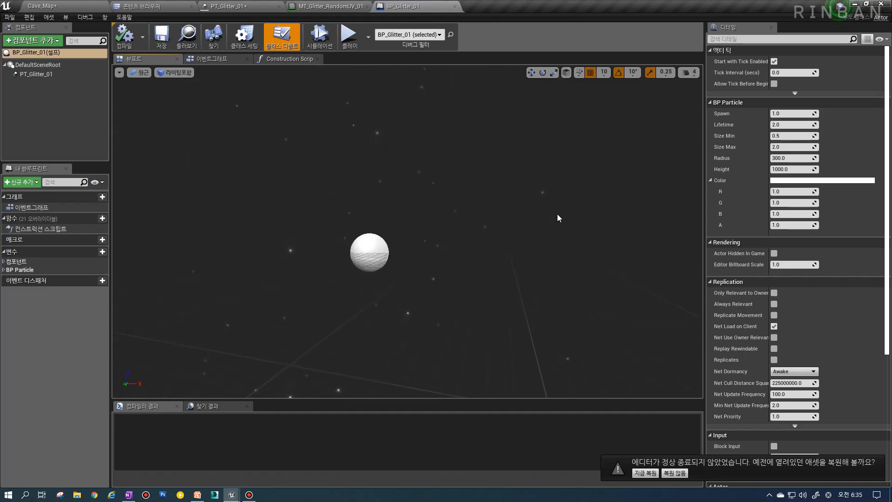
key(s)
right_drag(488, 270, 492, 310)
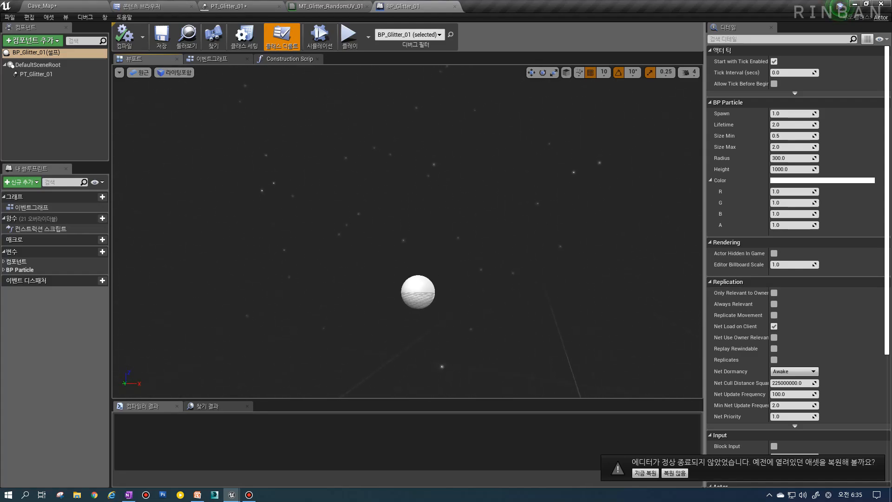
click(64, 5)
right_drag(388, 291, 387, 284)
key(w)
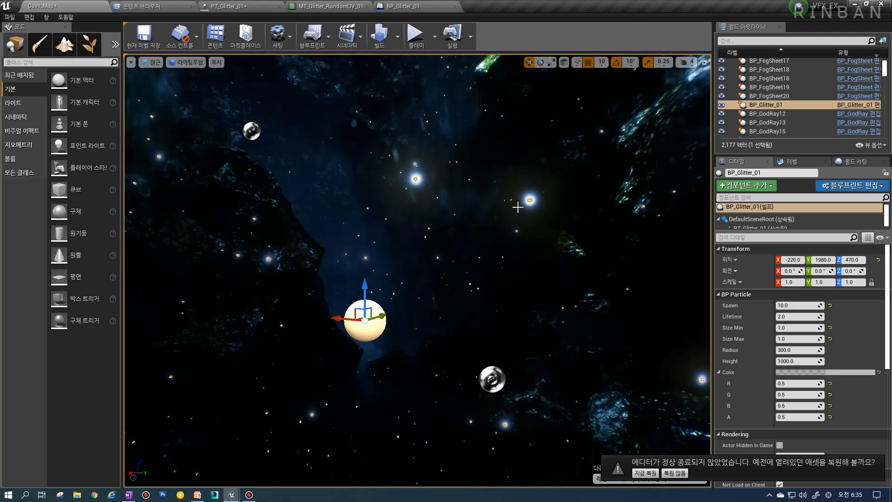
right_drag(430, 274, 417, 257)
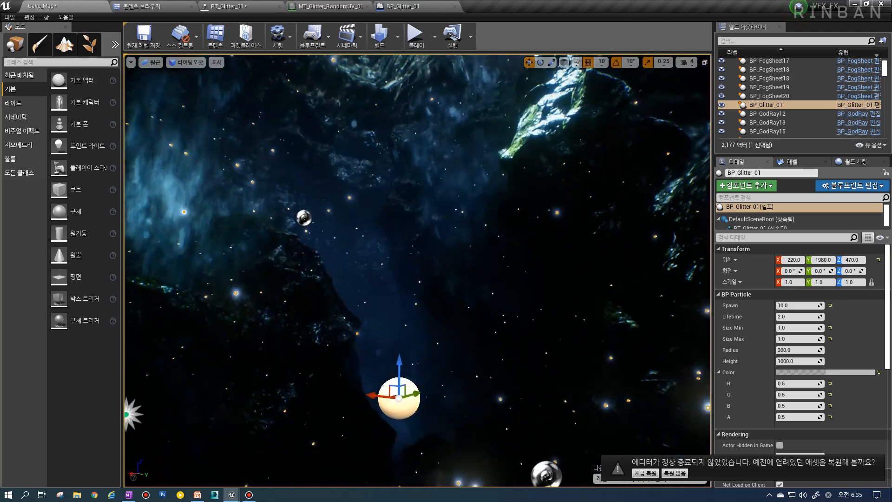
Step: Compare the blueprint's default BP Particle values with those of the BP_Glitter_01 instance placed in Cave_Map
click(415, 6)
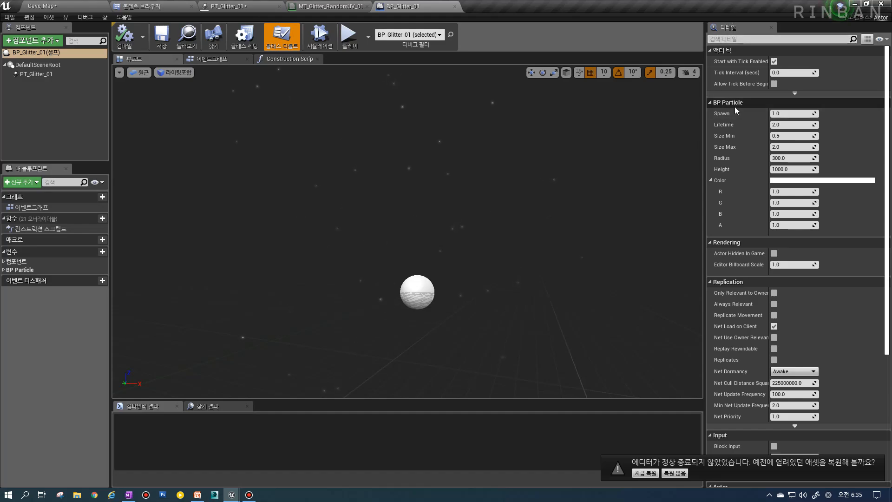
click(38, 52)
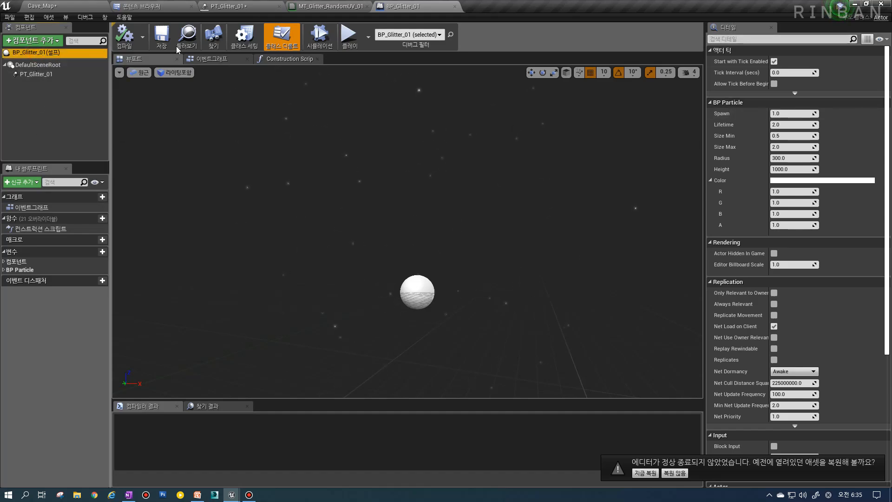
click(282, 42)
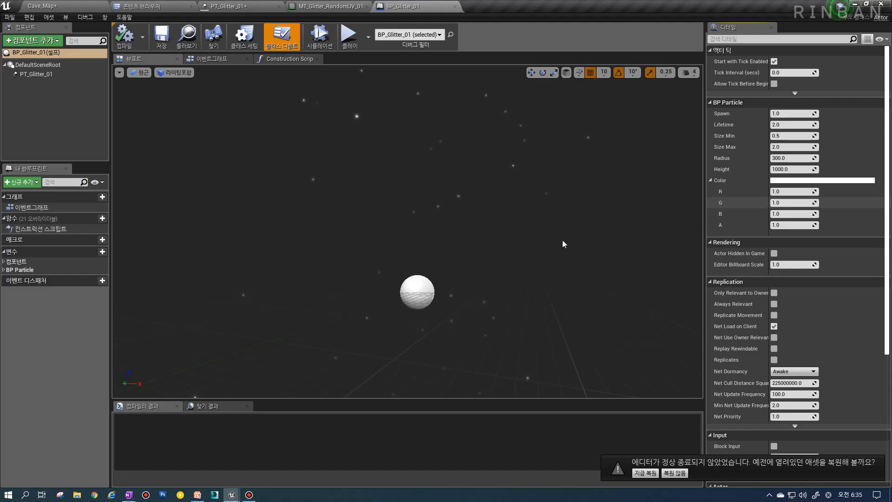
click(42, 6)
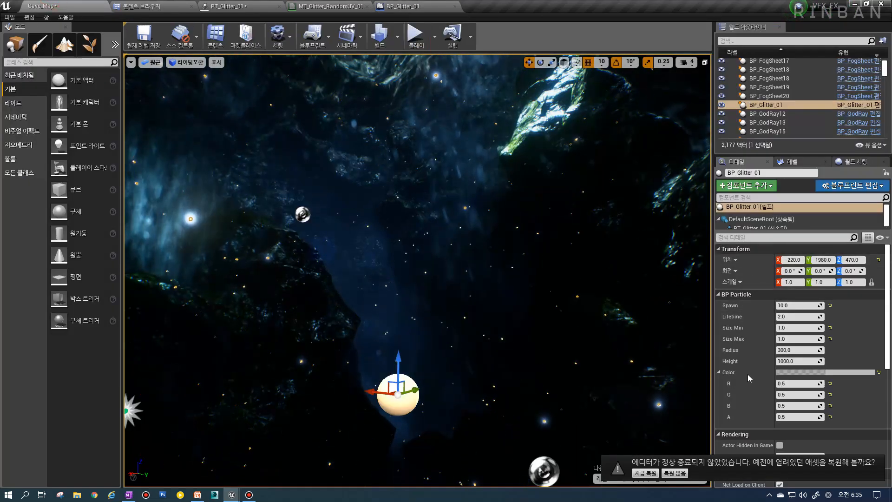
Step: Set the default Color of the BP_Glitter_01 blueprint to 0.5 on R, G, B and A
click(420, 6)
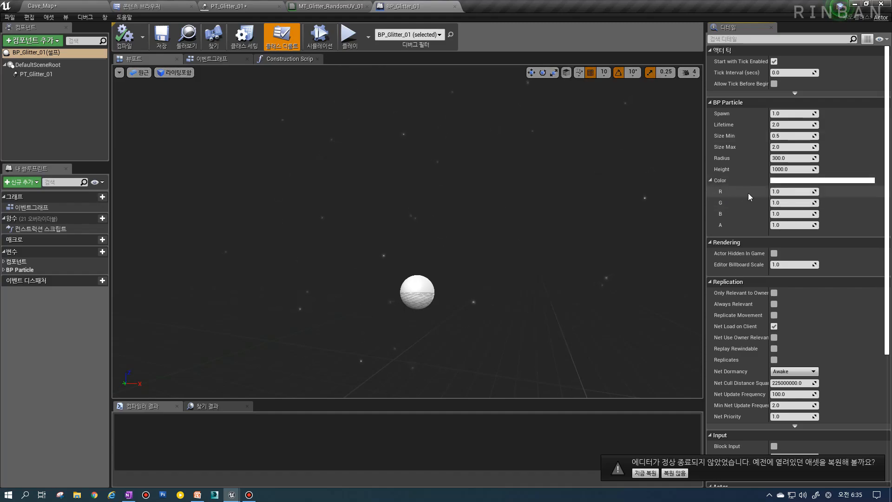
text(.5)
click(797, 203)
text(.5.5)
click(786, 225)
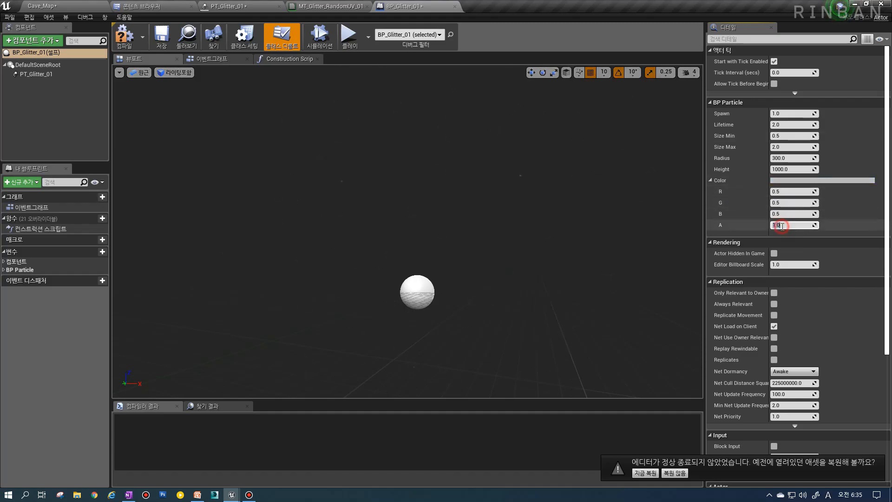
text(.5)
key(Return)
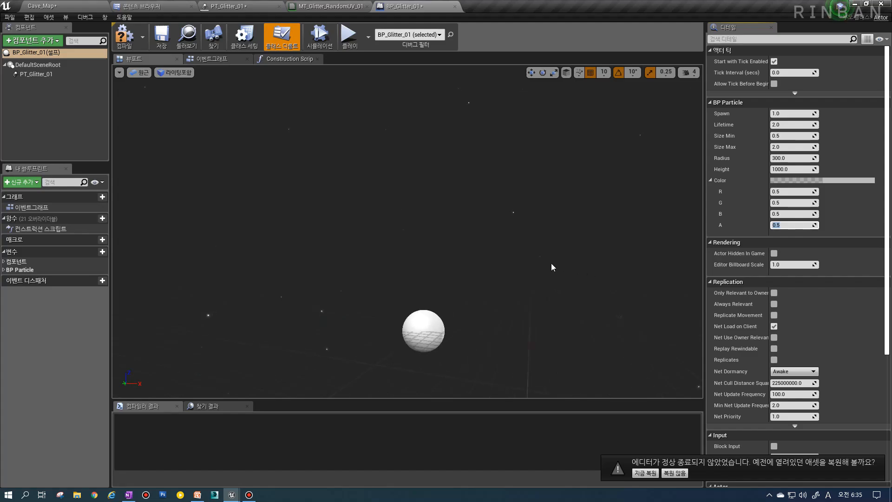
Step: Set the default Color's A to 1.0, R to 0.1, G to 0.0001 and B to 0.00001
text(1)
key(Return)
click(783, 213)
text(.1)
click(783, 203)
text(.1)
click(783, 191)
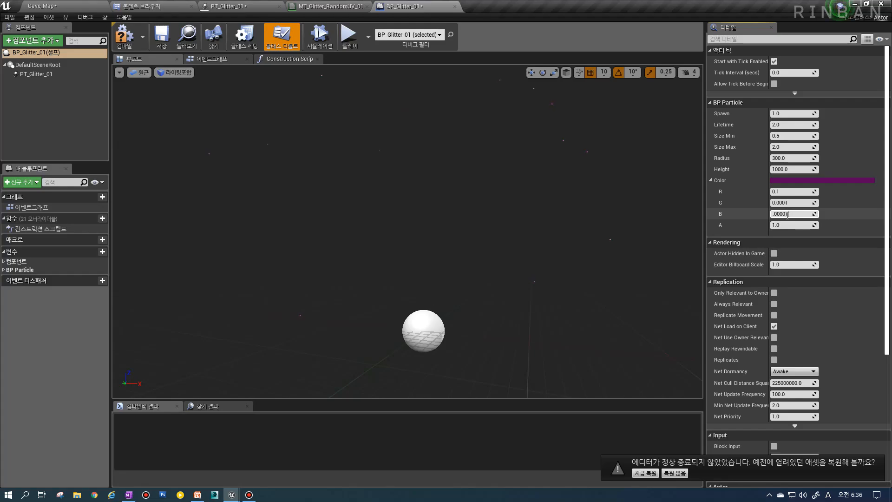
key(Return)
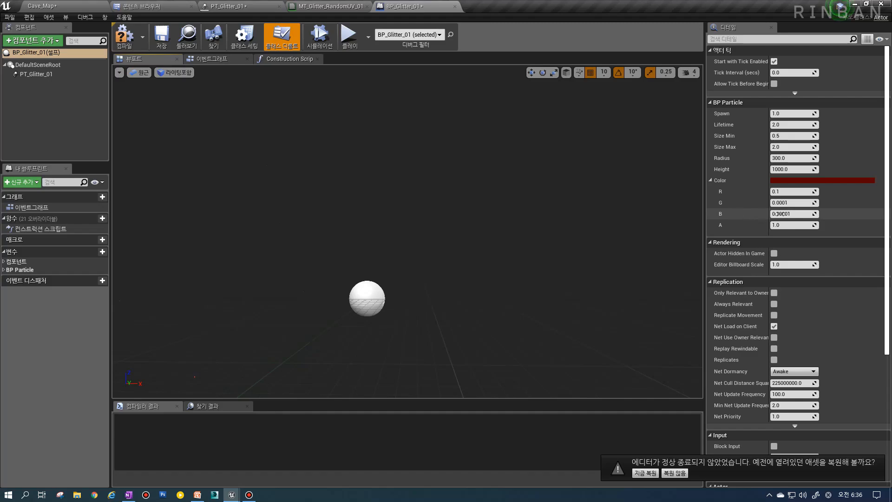
Step: Set the default Color's G and B to 0.1 and compile the blueprint
text(0.1)
click(796, 203)
text(0.1)
click(785, 192)
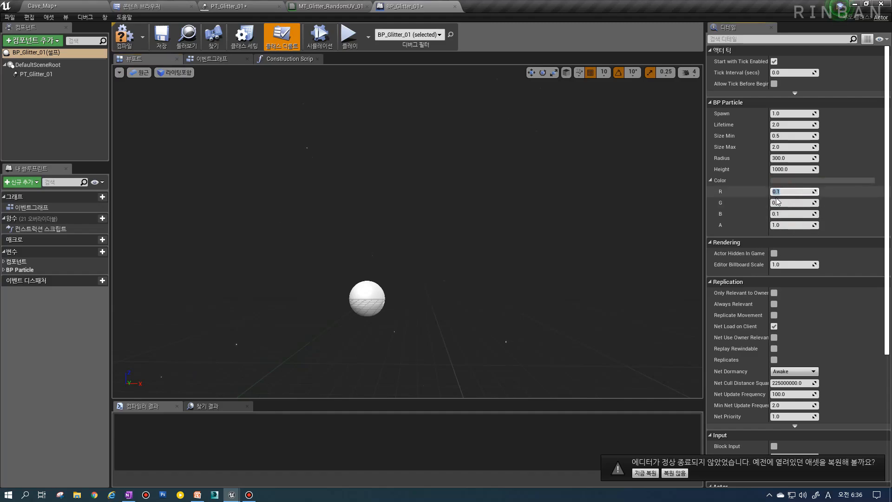
click(129, 39)
Step: Return to the Cave_Map level and inspect the recoloured glitter around BP_Glitter_01 from near and far
click(43, 6)
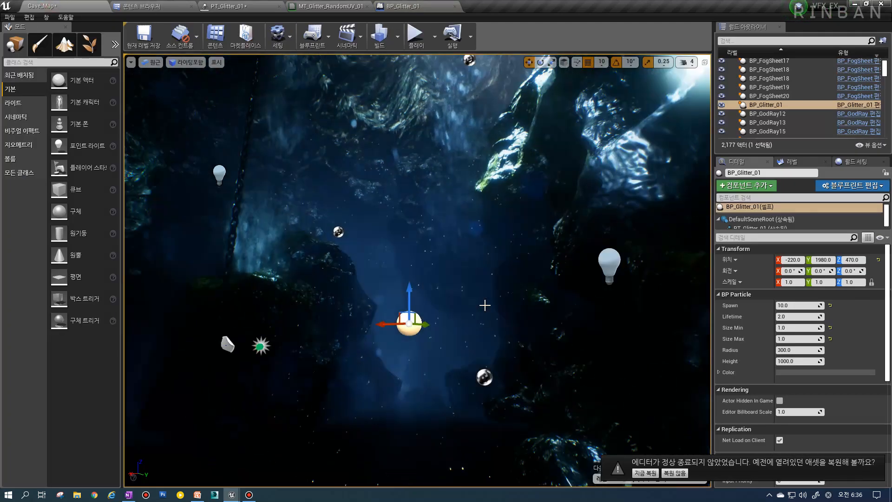
key(f)
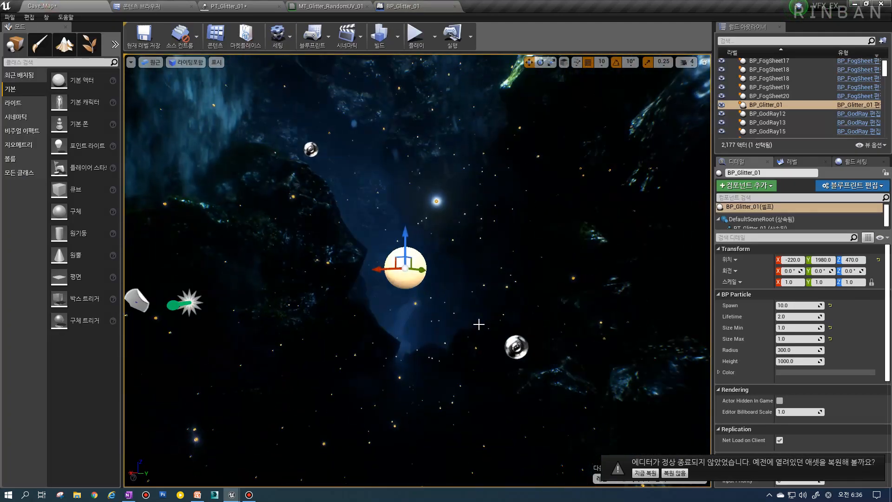
right_drag(478, 324, 478, 324)
scroll(479, 324, down, 3)
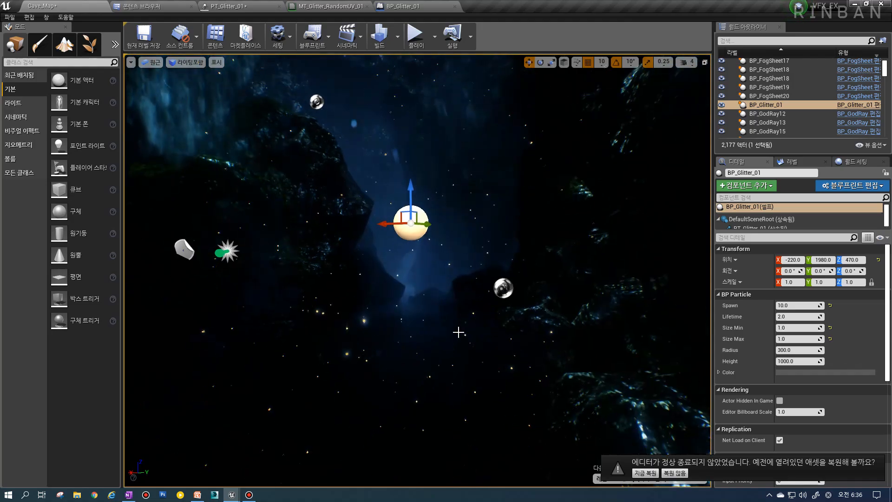
scroll(391, 389, down, 2)
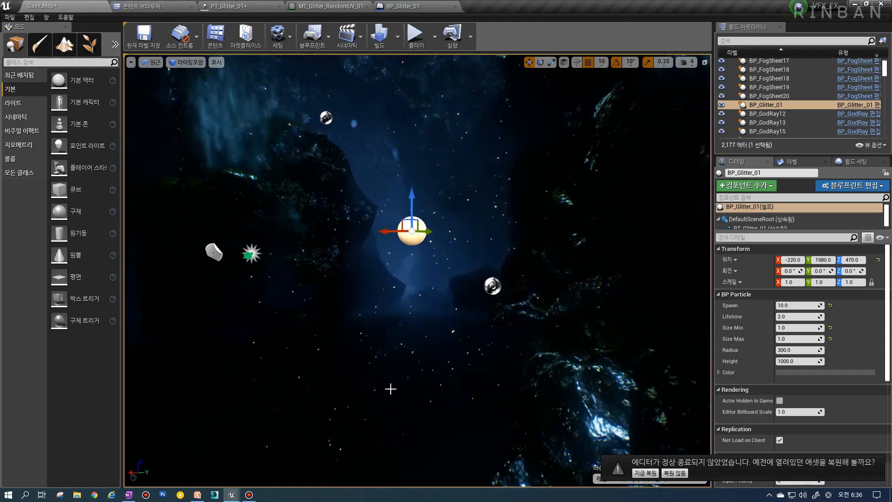
scroll(390, 389, up, 4)
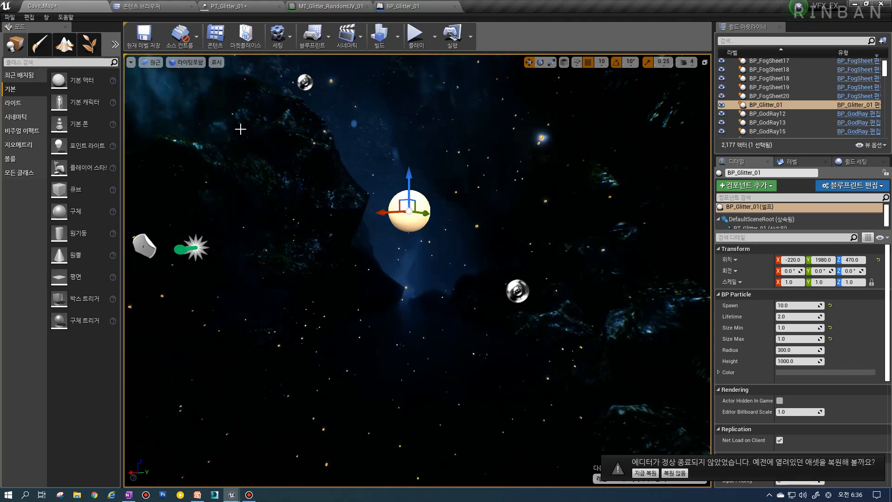
scroll(308, 205, down, 2)
scroll(329, 207, down, 4)
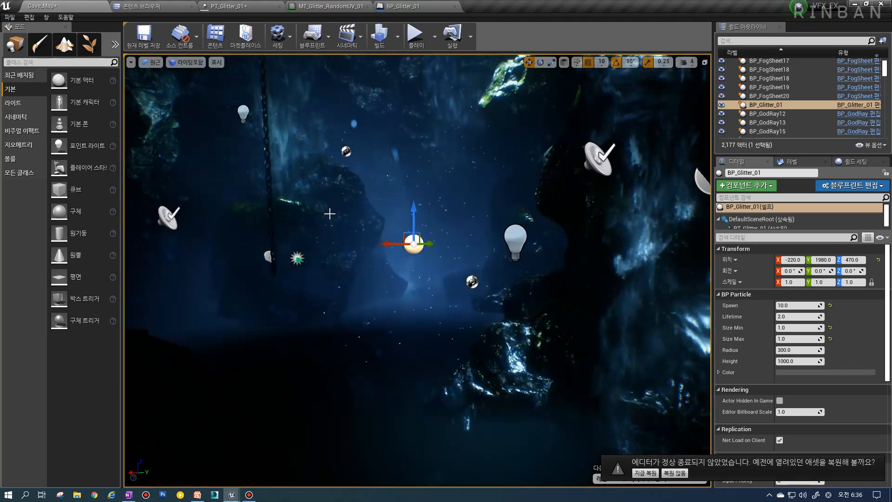
Step: View the whole cave from a distance, then select a BP_FogSheet6 fog sheet and frame it
right_drag(329, 213, 347, 218)
key(s)
key(s)
key(a)
right_drag(399, 299, 508, 283)
click(514, 288)
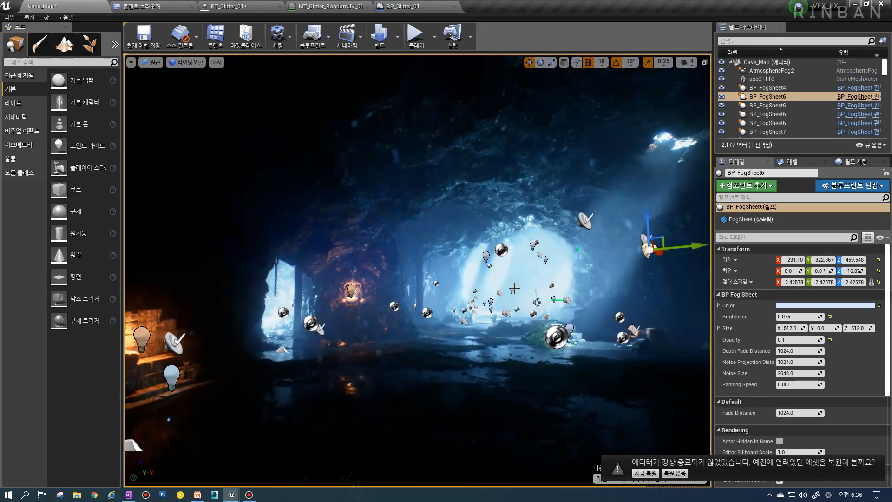
key(s)
right_drag(670, 269, 686, 241)
key(f)
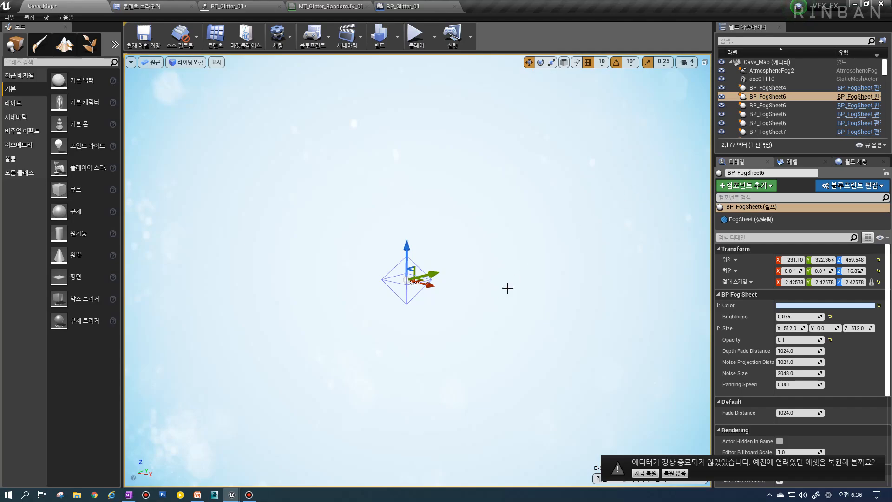
Step: Examine the cave surroundings of the selected fog sheet from several distances and angles
scroll(508, 288, up, 5)
right_drag(508, 288, 692, 285)
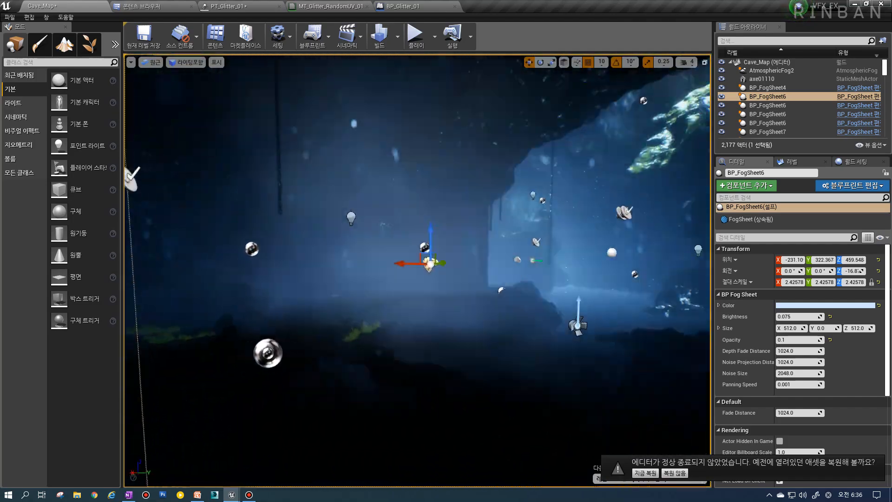
key(s)
right_drag(247, 93, 302, 95)
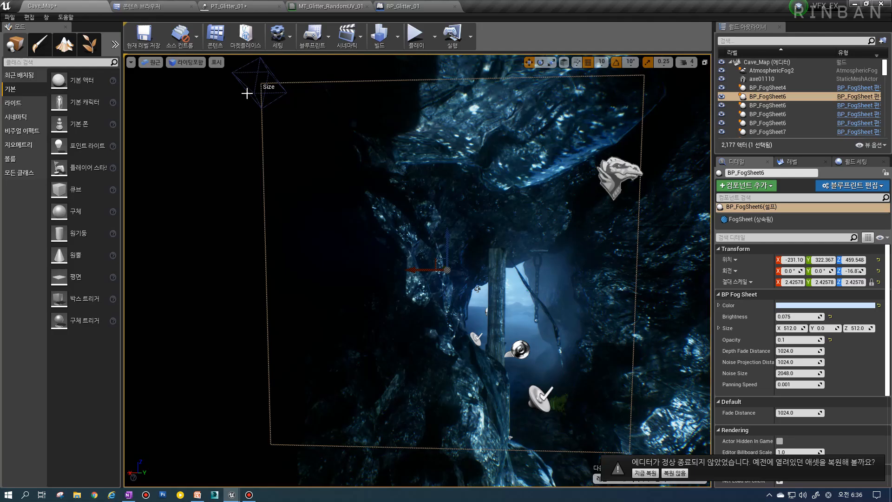
key(s)
right_drag(413, 289, 425, 286)
key(w)
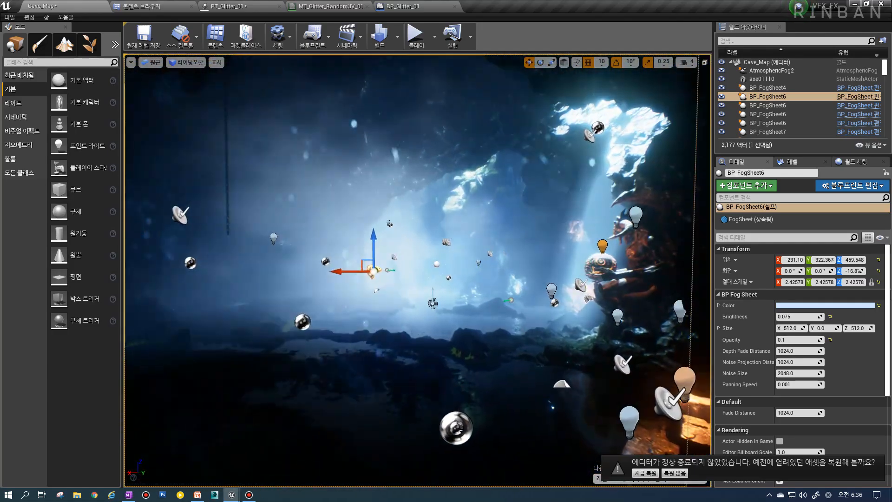
Step: Go through the other BP_FogSheet6 actors one by one and view each in the level
double_click(774, 106)
double_click(778, 113)
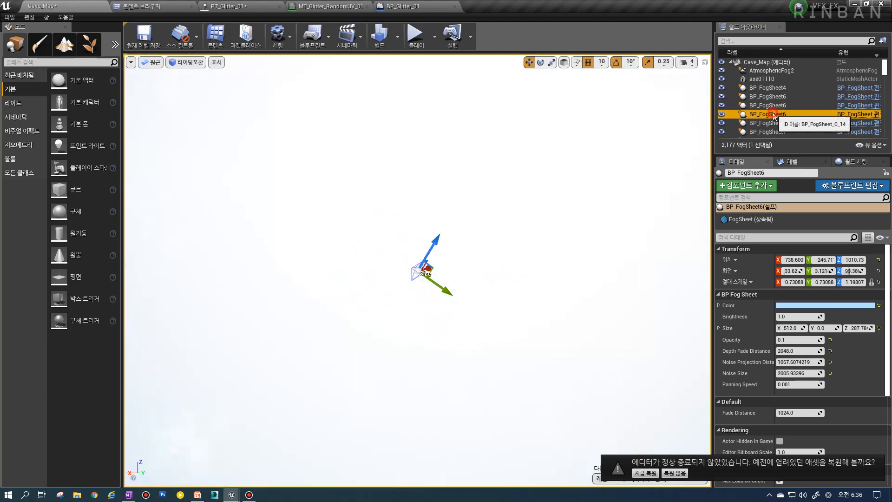
double_click(773, 123)
right_drag(583, 180, 574, 199)
key(f)
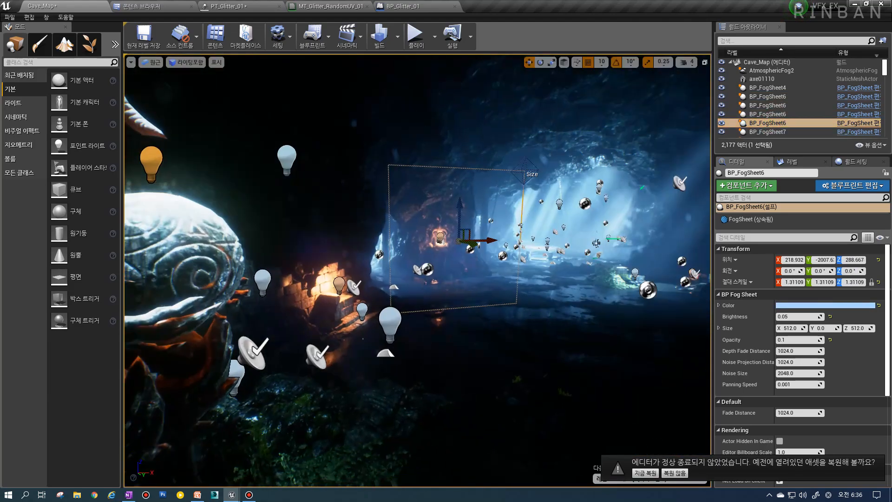
Step: Select the BP_FogSheet6 at the cave ceiling opening and move it to about X 737, Y -237, Z 1011
double_click(777, 115)
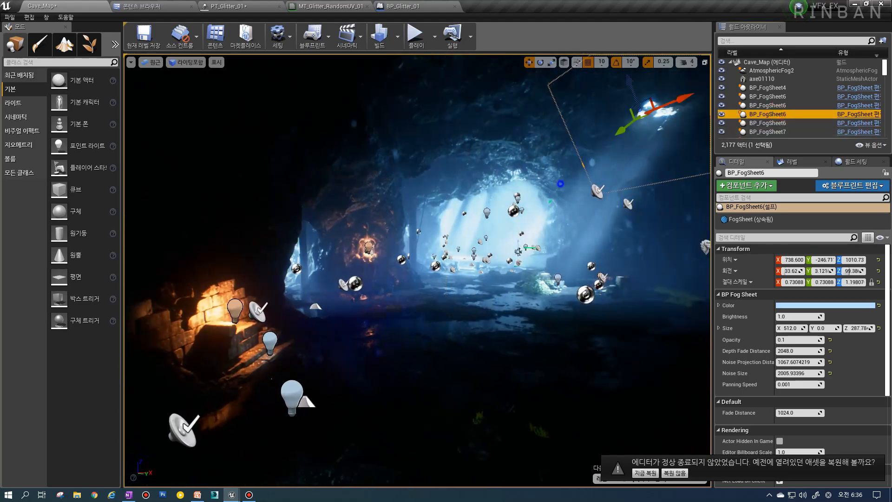
right_drag(649, 169, 649, 177)
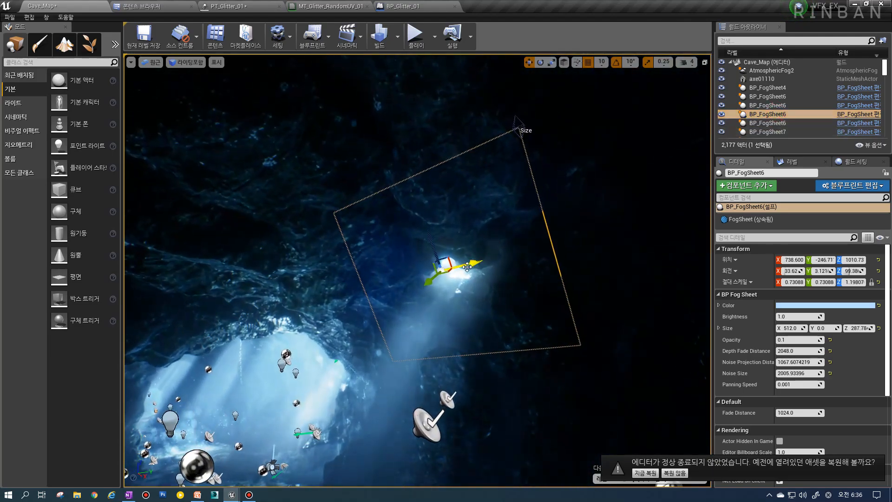
mouse_move(476, 267)
mouse_down()
mouse_move(682, 241)
mouse_move(418, 283)
mouse_move(436, 248)
mouse_move(618, 225)
mouse_move(645, 261)
mouse_move(492, 260)
mouse_move(467, 275)
mouse_move(474, 274)
mouse_up()
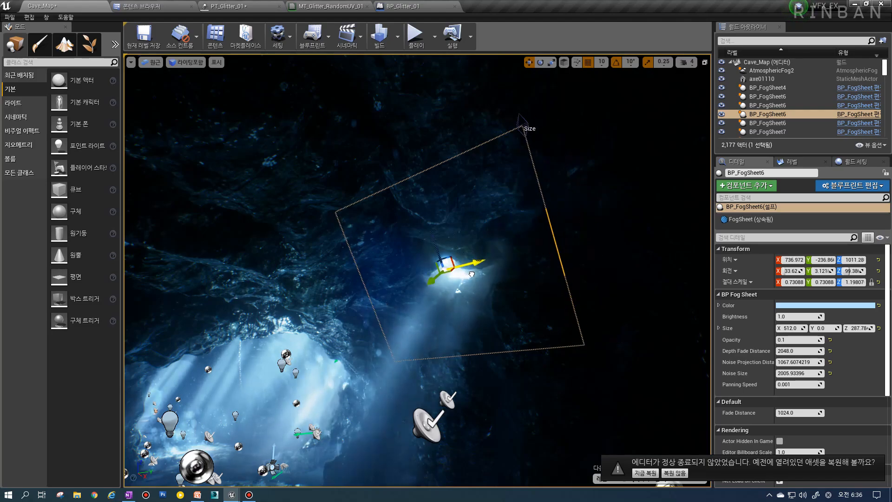
right_drag(475, 274, 467, 253)
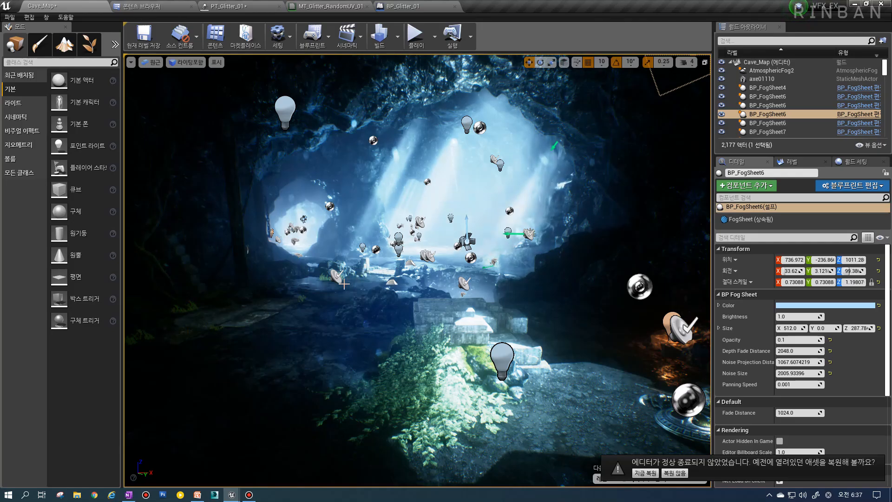
right_drag(467, 253, 456, 341)
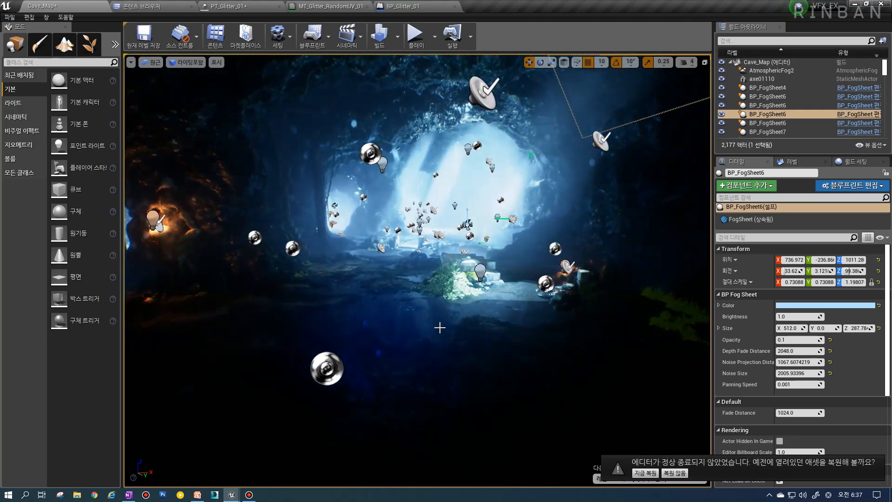
Step: Duplicate the ceiling fog sheet in place and view the cave's overall look
key(ctrl+w)
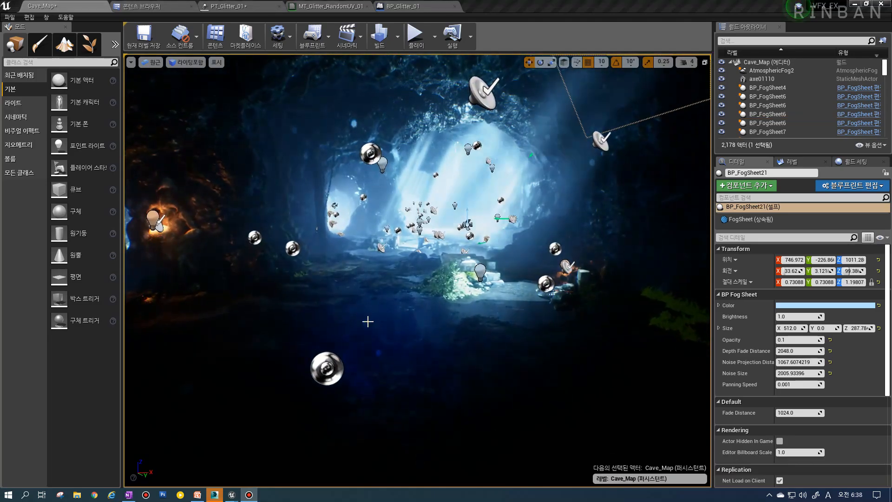
right_drag(455, 341, 534, 332)
right_drag(469, 292, 427, 320)
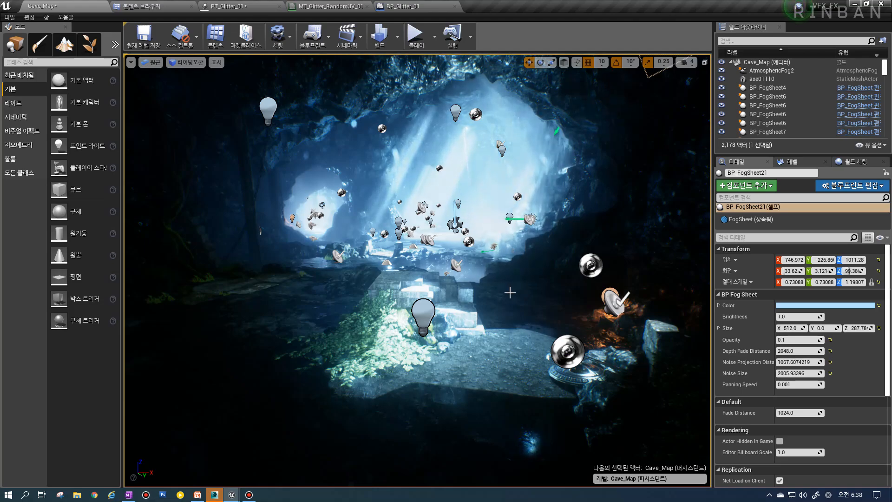
right_drag(534, 297, 515, 298)
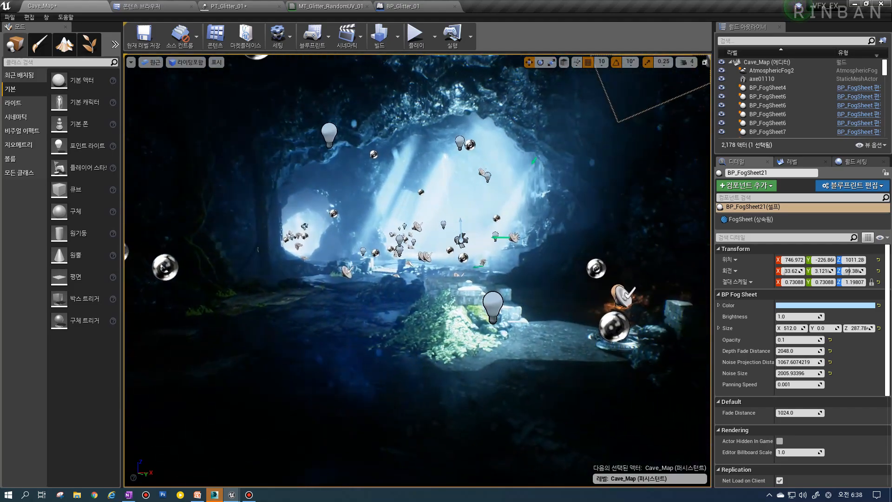
Step: Switch to 3ds Max and draw a plane about 156 by 196 units in the Top viewport
click(230, 495)
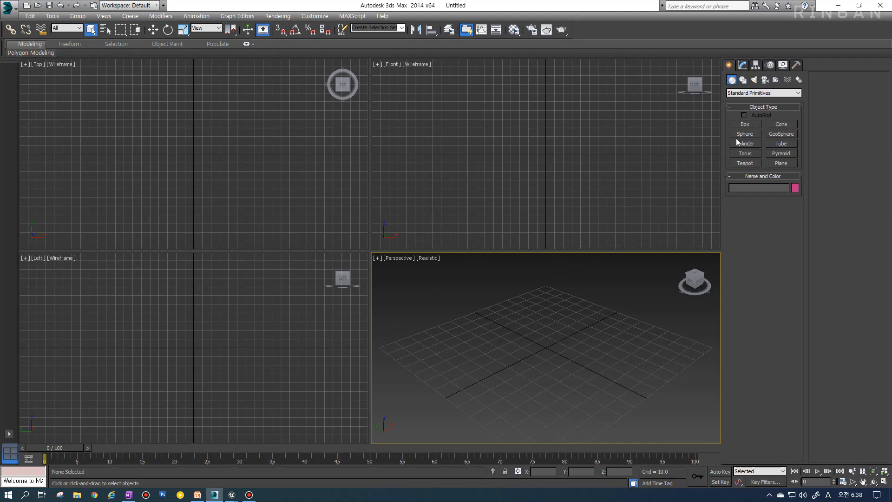
click(771, 163)
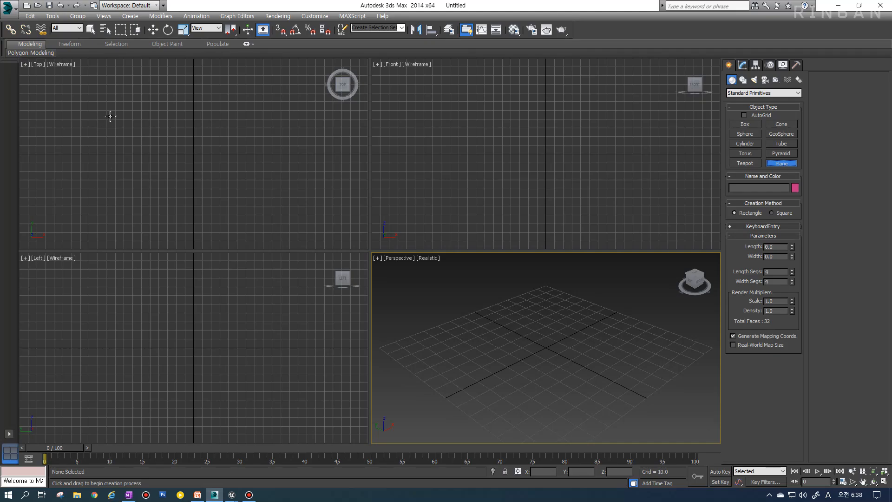
drag(114, 87, 285, 223)
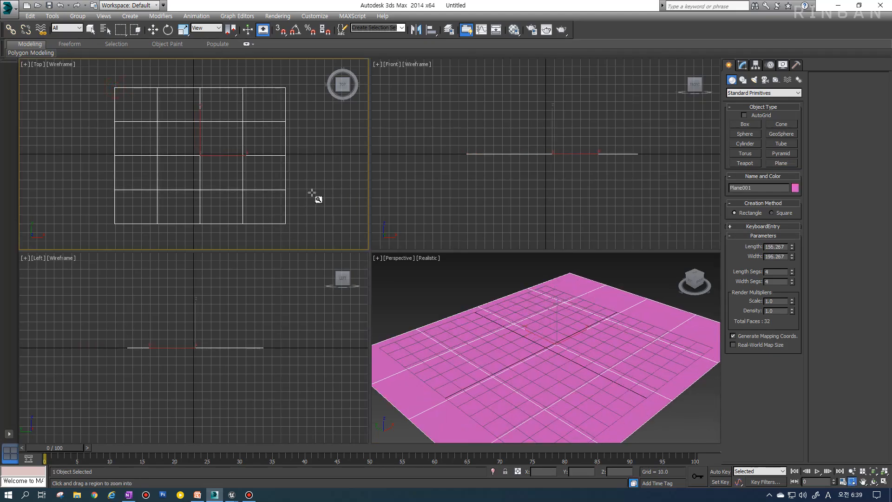
right_click(480, 344)
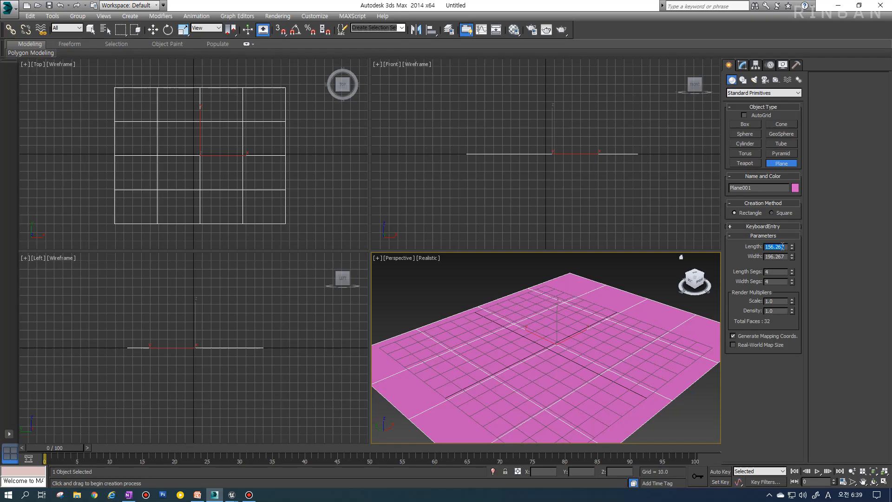
Step: Set the plane's length and width to 200 and its length and width segments to 20
text(200)
key(Tab)
text(200)
key(Return)
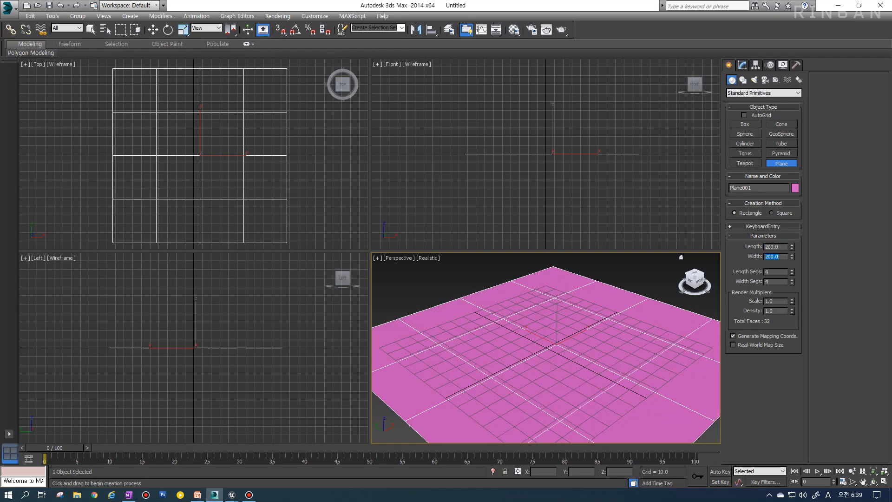
text(20)
key(Tab)
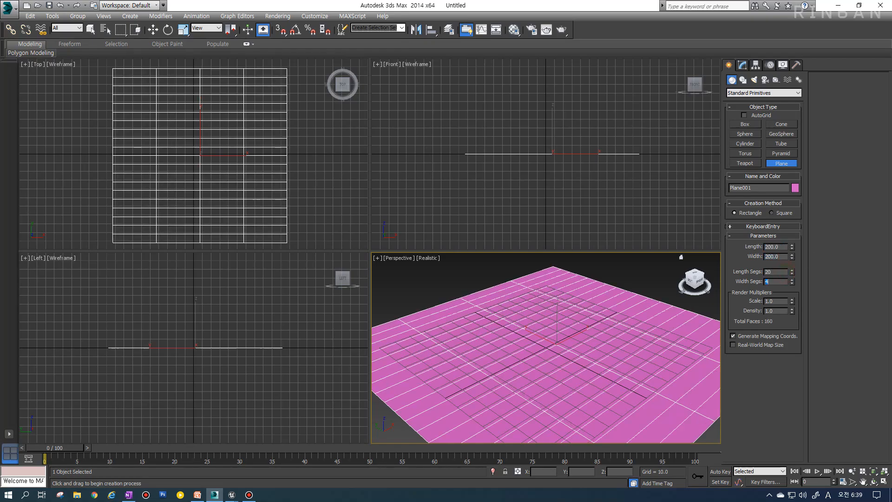
text(20)
key(Return)
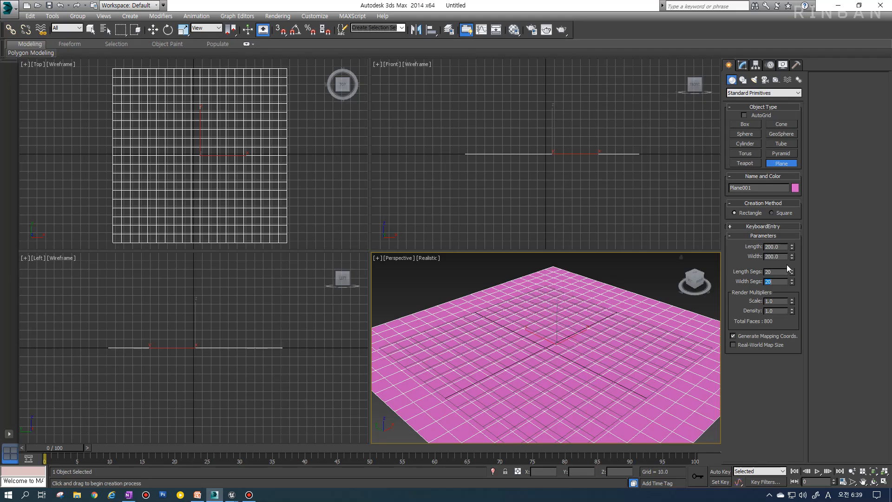
Step: Set the plane's length segments and width segments to 40
scroll(569, 358, down, 5)
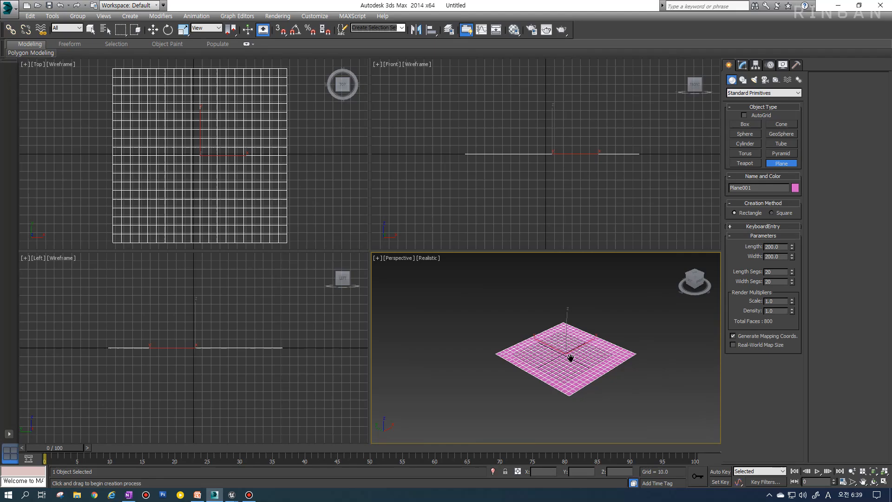
scroll(570, 359, up, 2)
alt+middle_drag(570, 359, 551, 360)
scroll(594, 377, up, 3)
alt+middle_drag(521, 324, 601, 341)
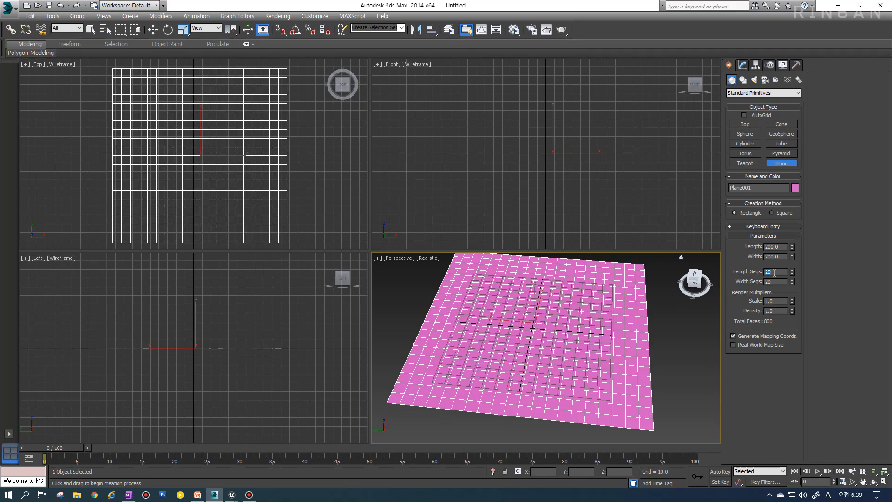
text(40)
key(Tab)
text(40)
key(Return)
Step: Show the polygon and vertex statistics in the perspective view and examine the plane's mesh density from several angles
alt+middle_drag(647, 285, 616, 375)
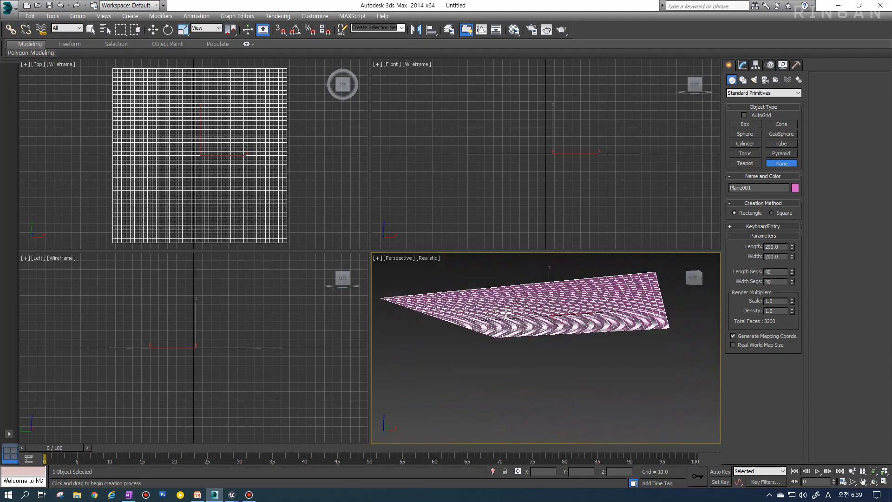
alt+middle_drag(506, 313, 463, 291)
alt+middle_drag(527, 389, 616, 376)
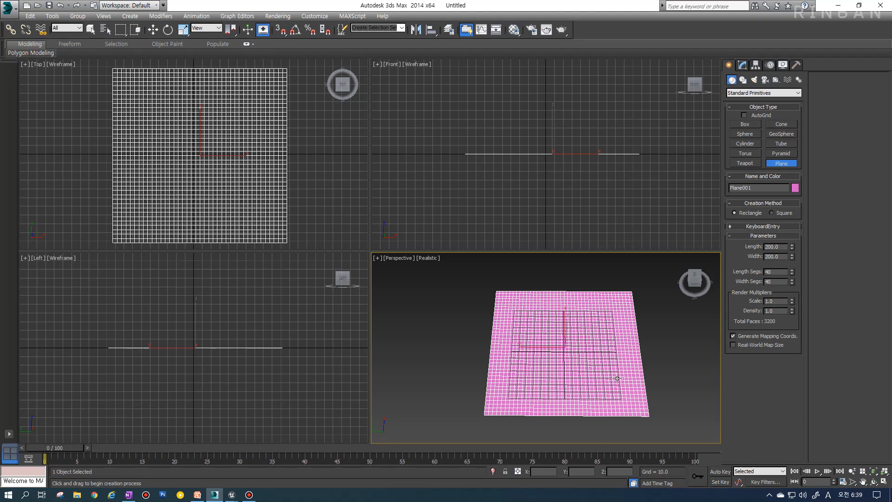
middle_drag(458, 335, 457, 340)
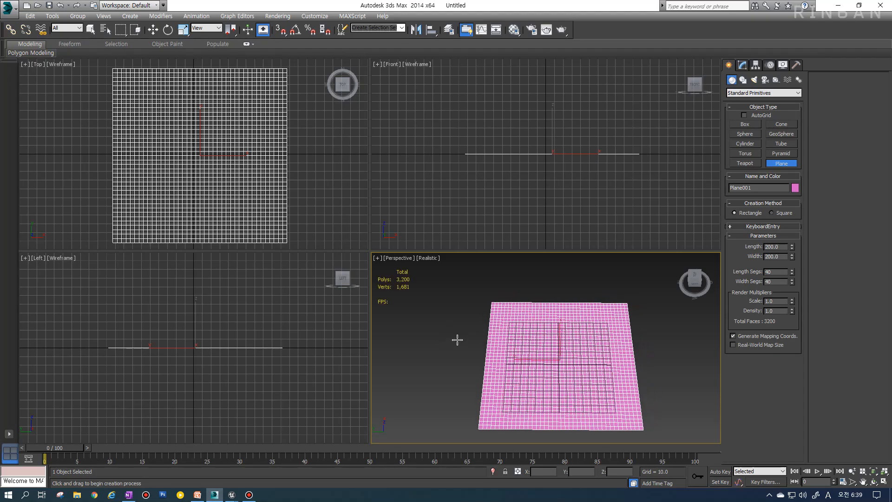
scroll(413, 301, up, 2)
middle_drag(416, 303, 378, 286)
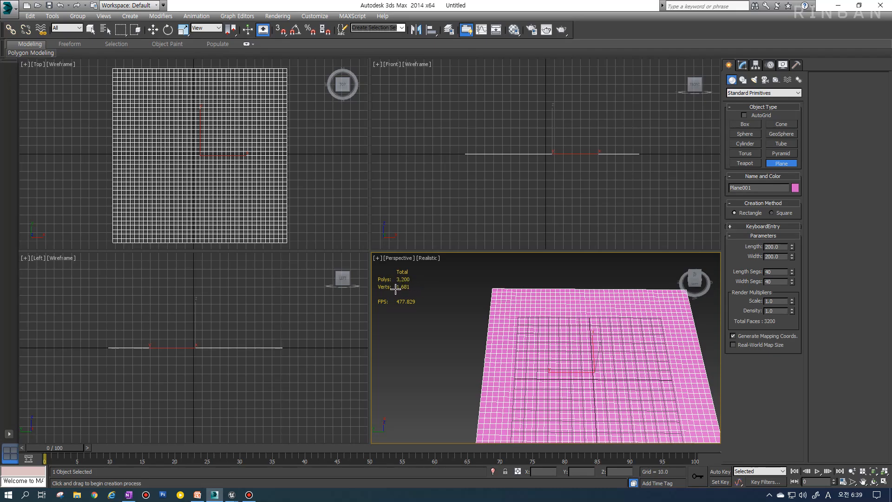
middle_drag(524, 339, 510, 331)
scroll(492, 340, down, 5)
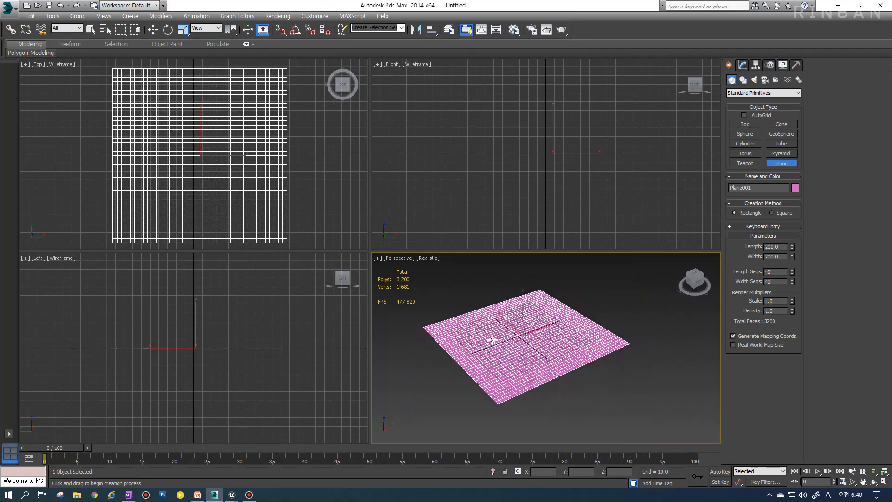
alt+middle_drag(469, 288, 594, 329)
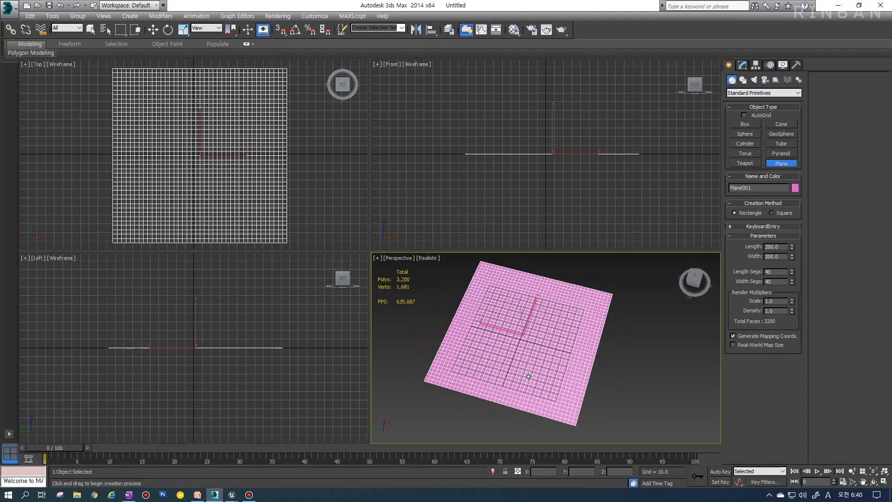
scroll(548, 378, up, 7)
scroll(603, 390, down, 4)
alt+middle_drag(603, 391, 599, 353)
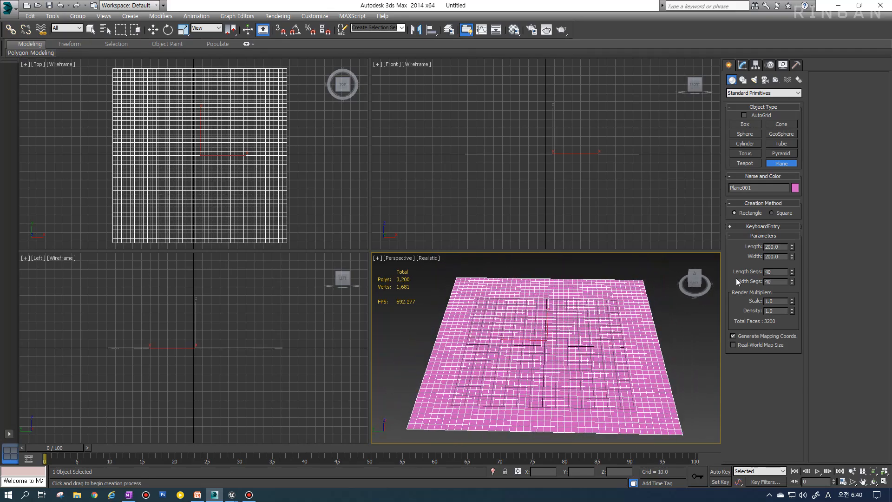
Step: Set the plane's length and width to 400
text(400)
key(Tab)
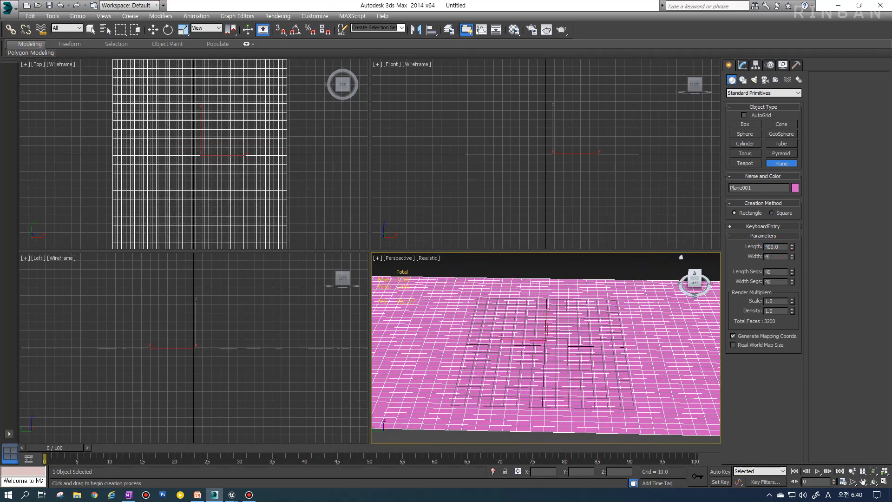
text(400)
key(Return)
scroll(703, 342, down, 5)
scroll(651, 369, up, 4)
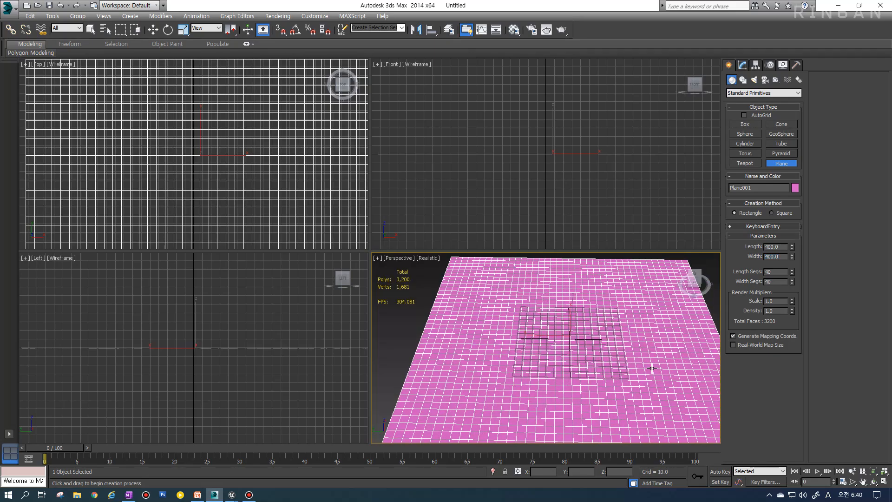
Step: Examine the enlarged plane and its grid in the perspective view and in an orthographic view
alt+middle_drag(639, 386, 627, 358)
scroll(597, 356, down, 3)
scroll(597, 348, up, 3)
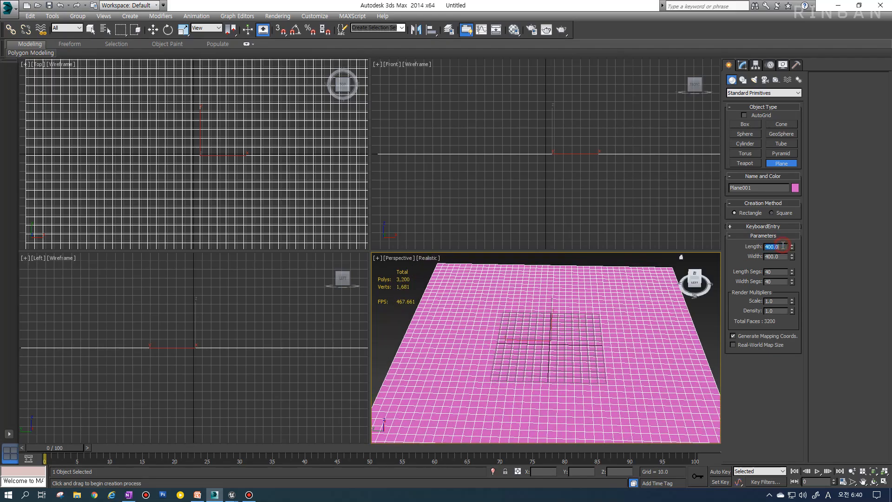
scroll(590, 333, down, 3)
alt+middle_drag(589, 333, 568, 361)
key(t)
scroll(554, 368, down, 5)
scroll(560, 333, up, 5)
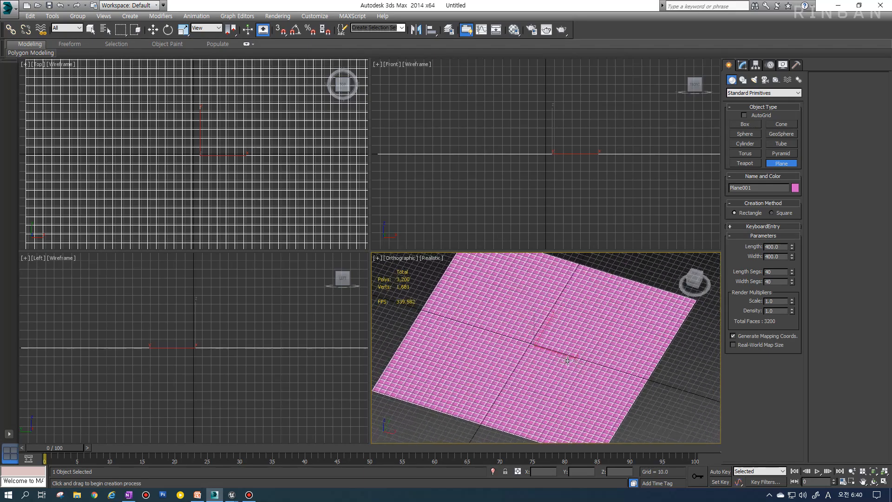
Step: Start exporting only the selected plane and choose the recent 2_1_LevelEffect\SM folder as the destination
click(6, 13)
mouse_move(35, 158)
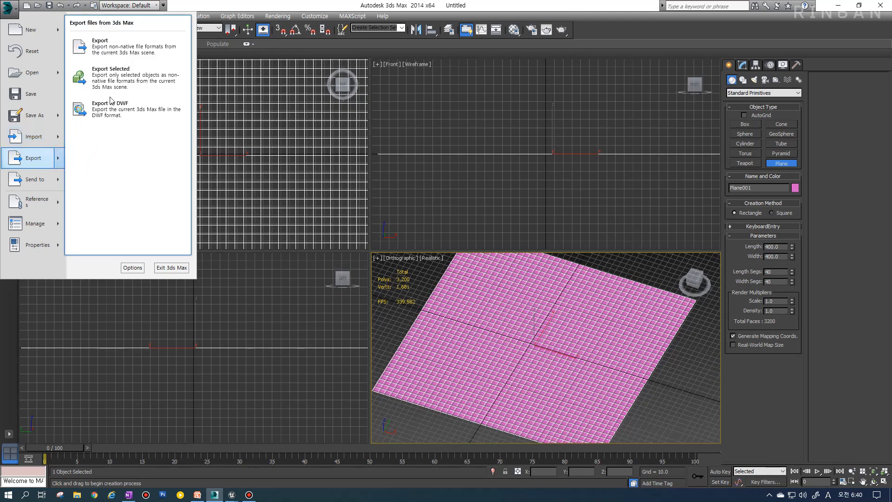
click(115, 77)
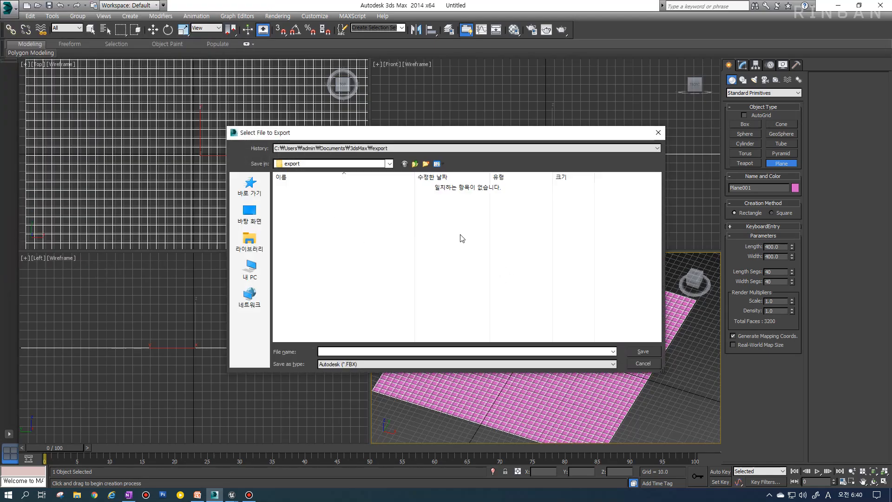
click(393, 148)
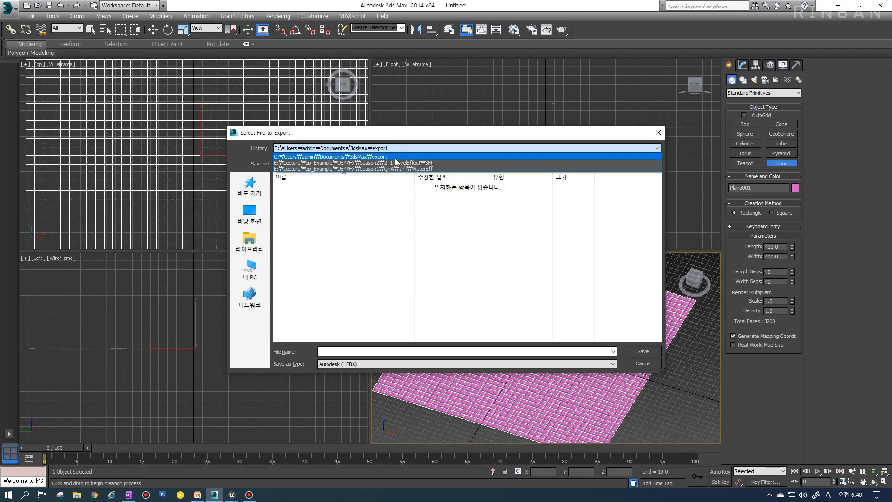
click(394, 164)
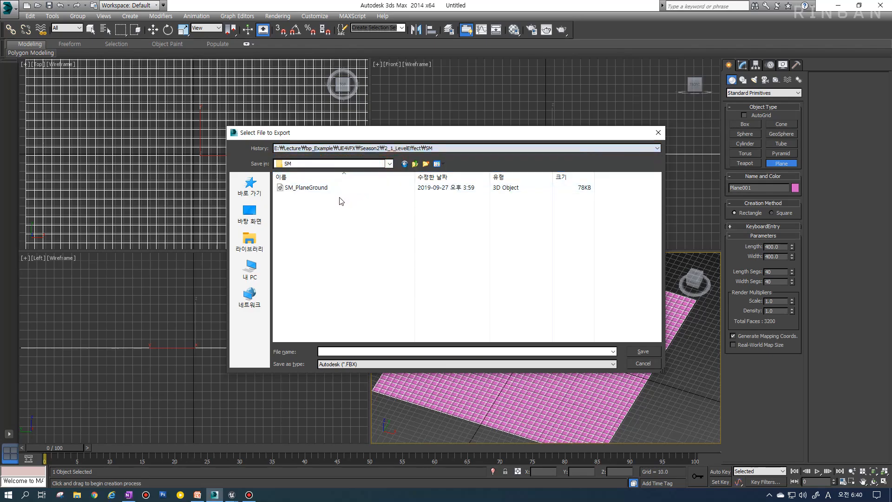
Step: Save the export as SM_PlaneGround in FBX format, replacing the existing file
click(318, 188)
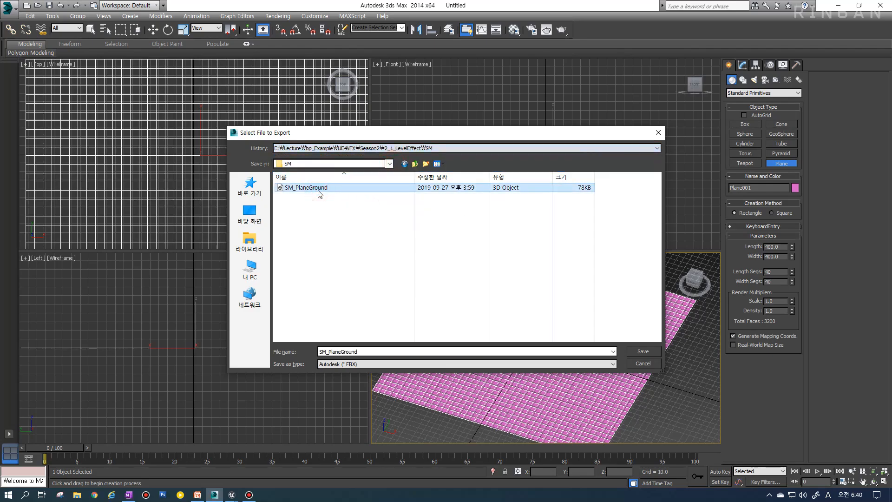
click(325, 211)
click(316, 191)
click(313, 195)
click(320, 187)
key(Return)
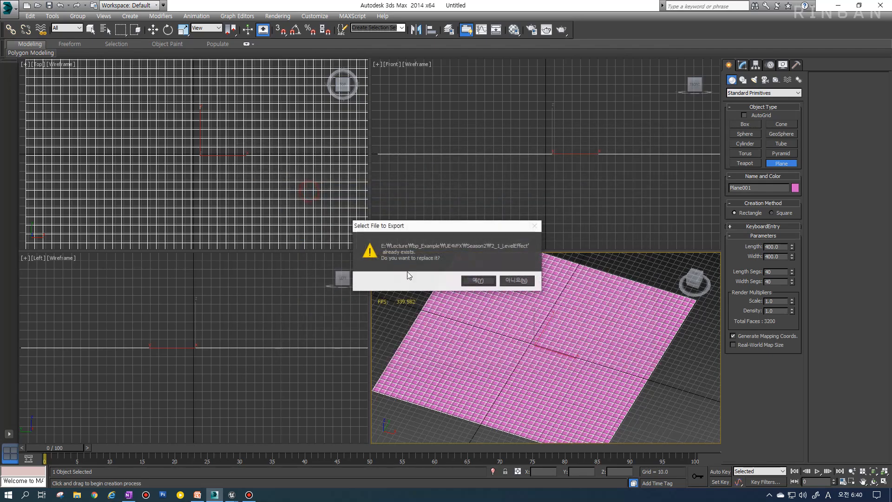
click(482, 280)
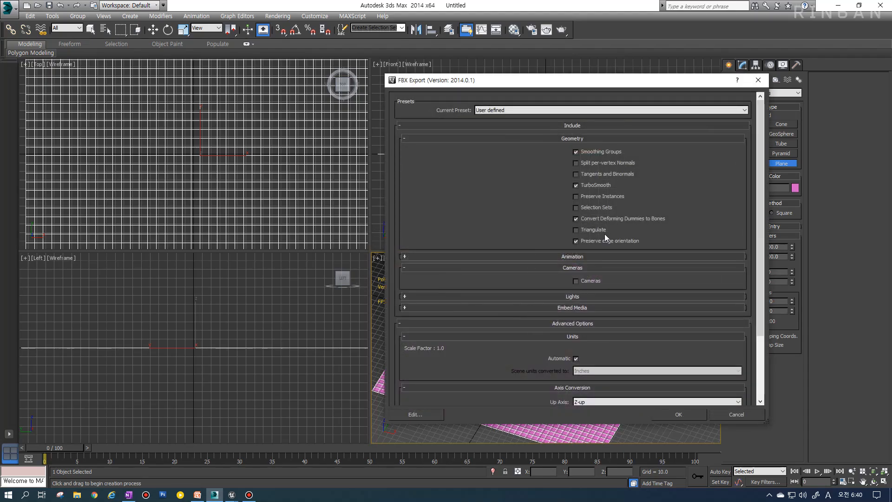
Step: Go through the FBX export's geometry, cameras, lights and embed media options and collapse the sections that are not needed
scroll(620, 239, down, 3)
scroll(621, 237, up, 3)
click(582, 267)
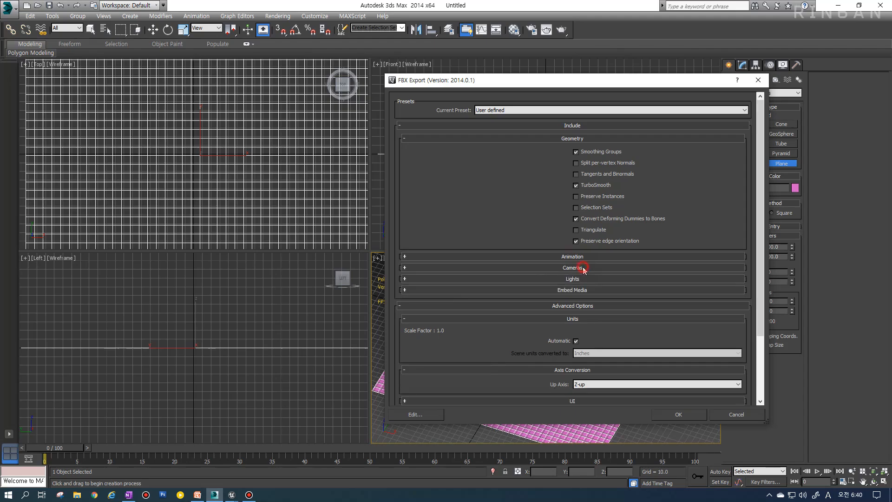
click(584, 280)
click(586, 280)
click(587, 291)
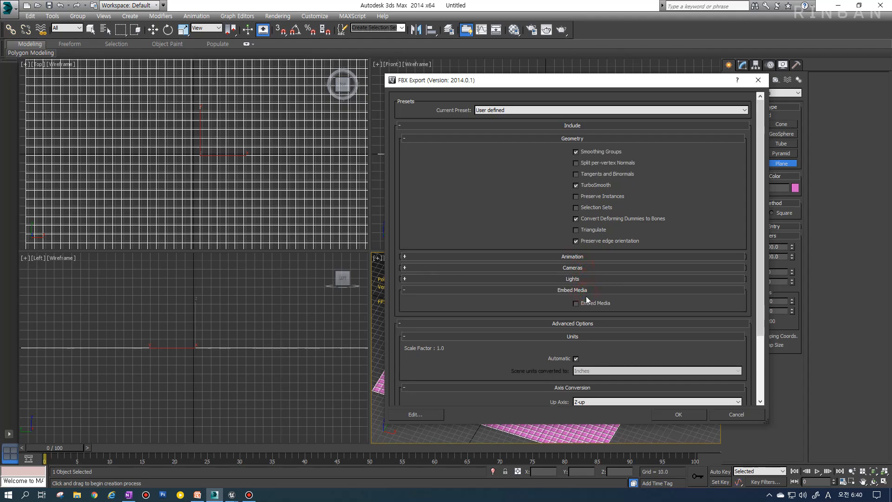
click(585, 291)
click(592, 307)
click(597, 307)
click(599, 308)
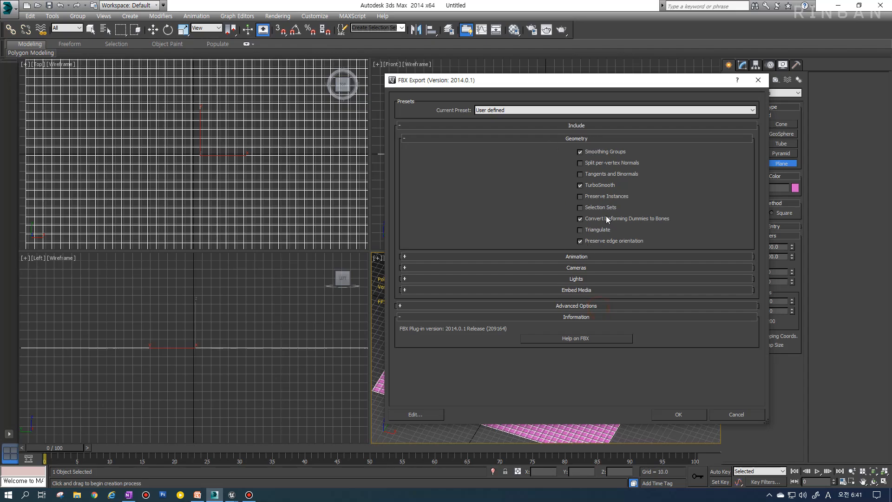
Step: Check the advanced FBX options, keeping automatic units and the Z-up axis, and complete the export
click(577, 316)
click(584, 306)
scroll(585, 310, down, 1)
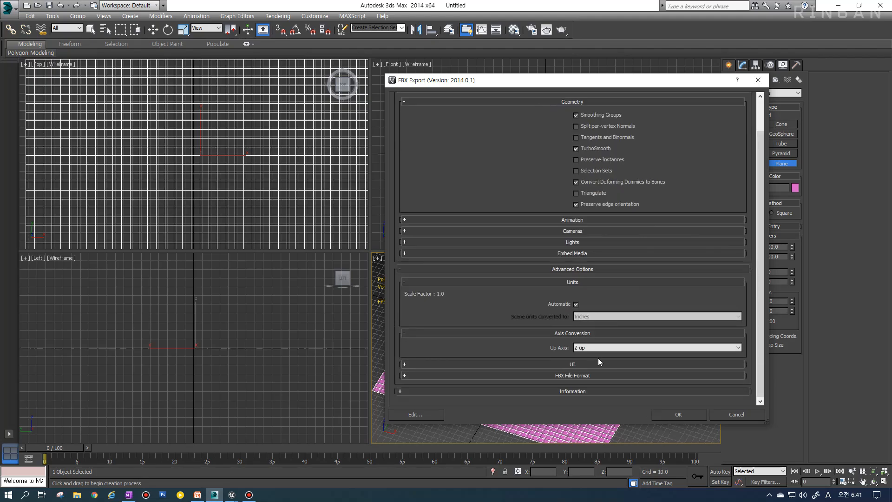
click(680, 415)
click(592, 390)
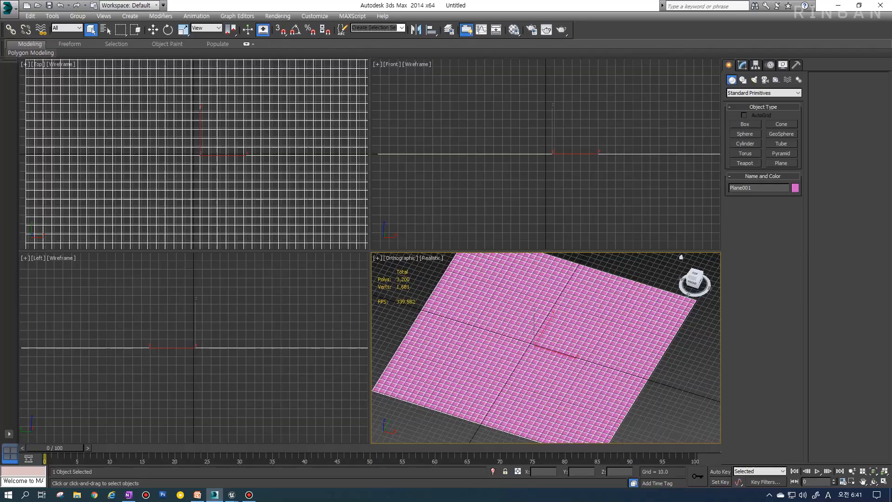
Step: Switch to Unreal Engine's content browser and check the subfolders used in the 1_QnA folder
key(alt+Tab)
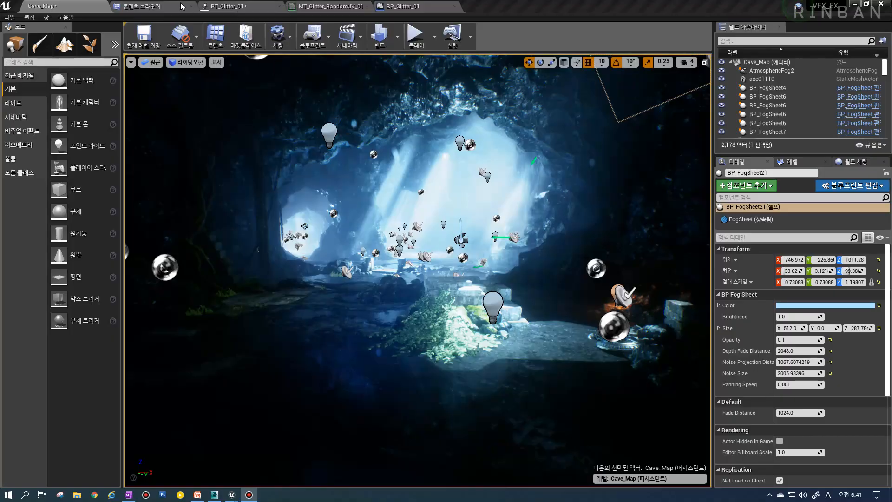
click(142, 5)
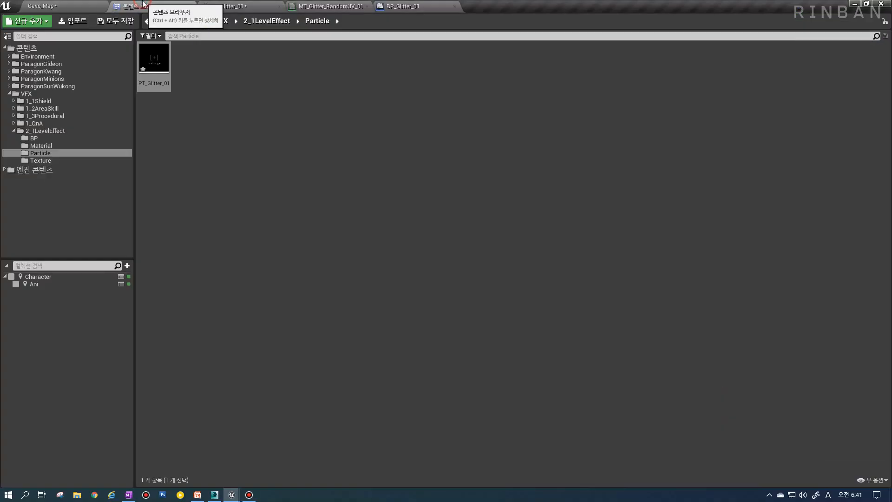
click(38, 137)
right_click(37, 131)
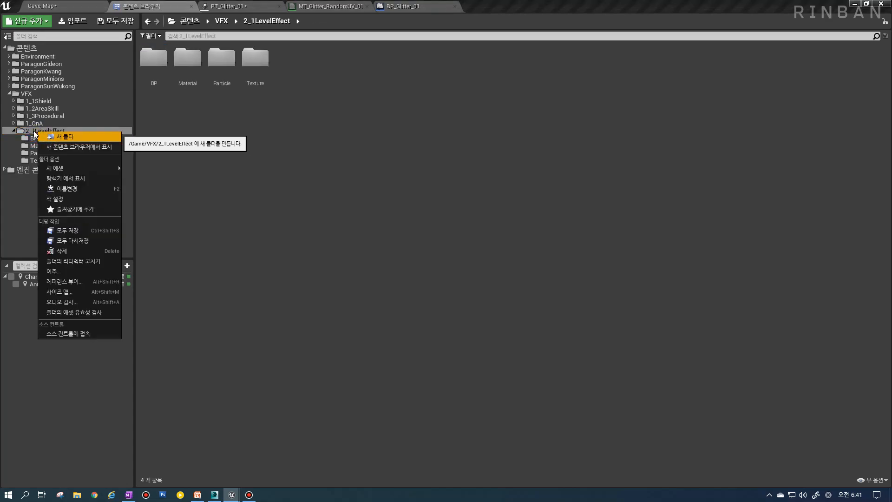
click(21, 124)
click(14, 115)
click(13, 116)
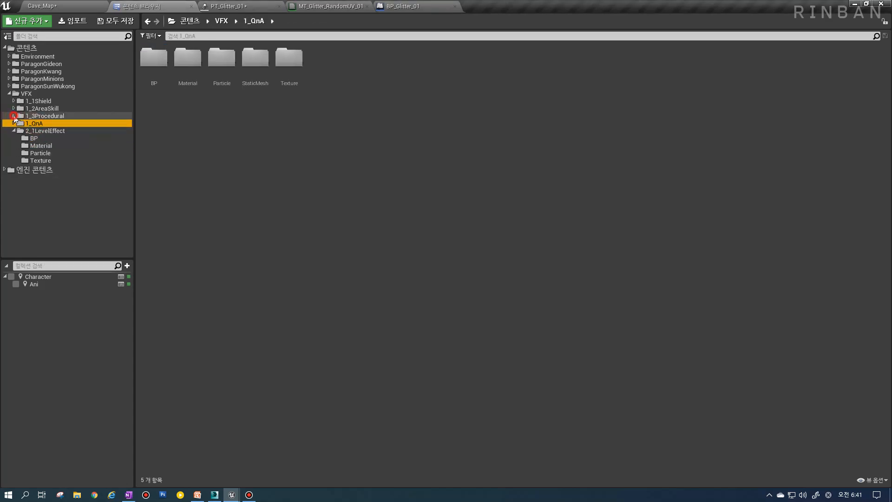
Step: Create a new folder named StaticMesh inside the 2_1LevelEffect folder
click(34, 138)
click(34, 132)
right_click(34, 135)
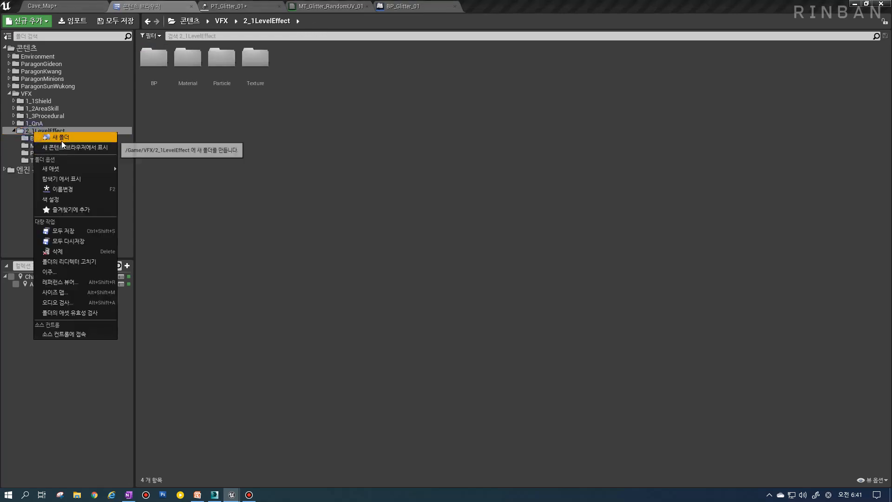
click(56, 137)
text(St)
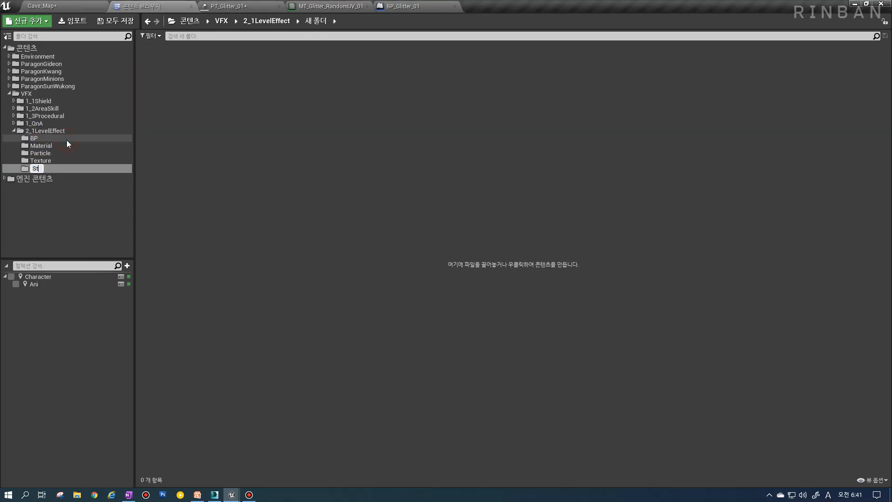
text(aticMesh)
key(Return)
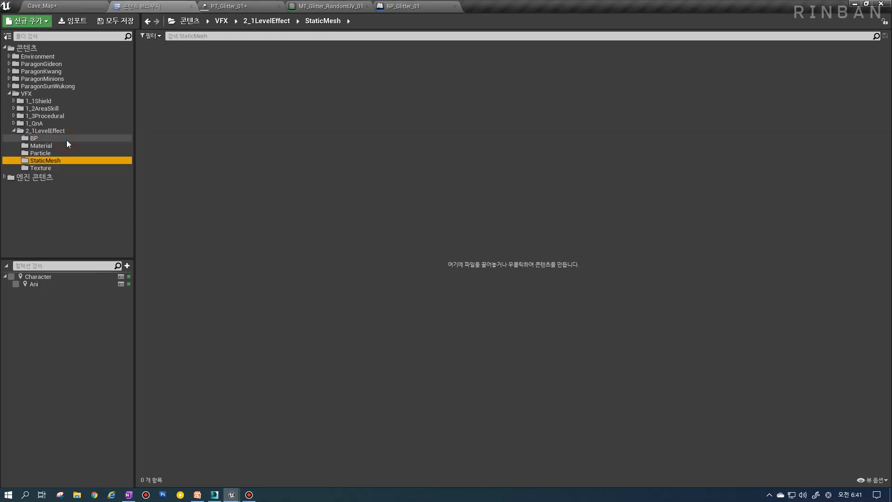
Step: Select the new StaticMesh folder and start importing an asset into it
click(13, 116)
click(13, 116)
click(42, 168)
click(44, 161)
click(281, 88)
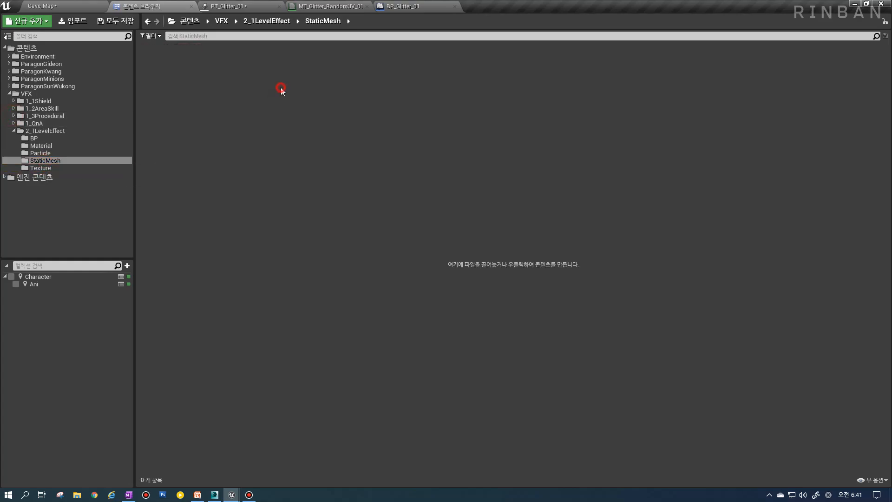
click(72, 20)
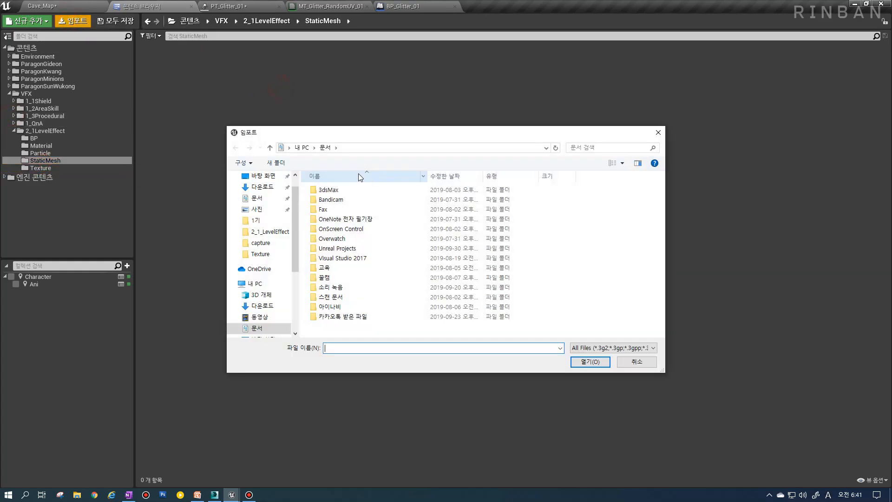
Step: Browse to UE4VFX\Season2\2_1_LevelEffect\SM and choose SM_PlaneGround.FBX as the file to import
middle_click(456, 214)
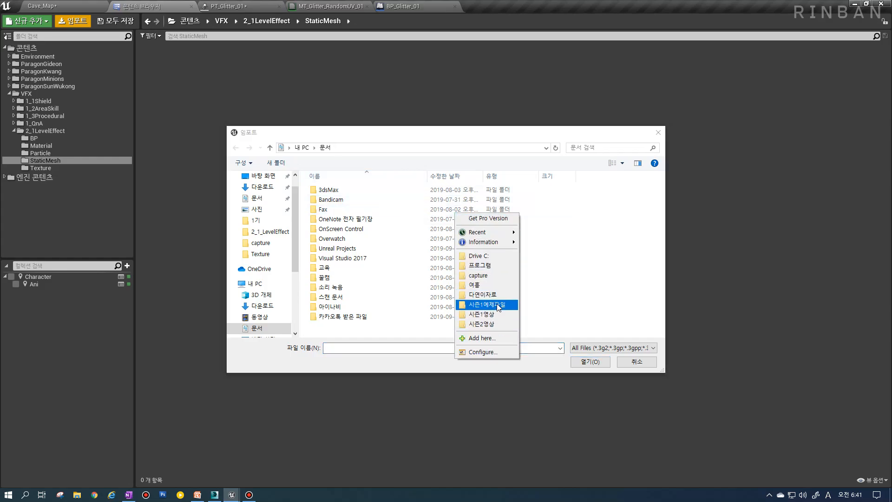
click(497, 304)
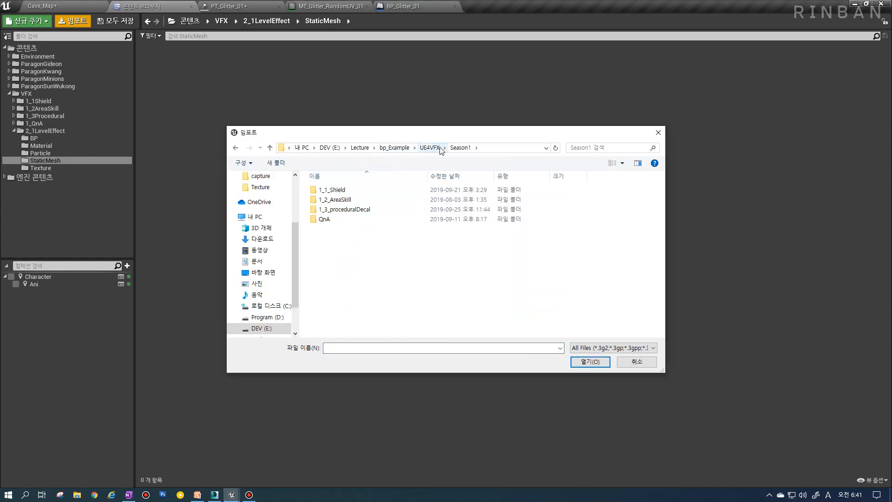
click(435, 149)
double_click(377, 189)
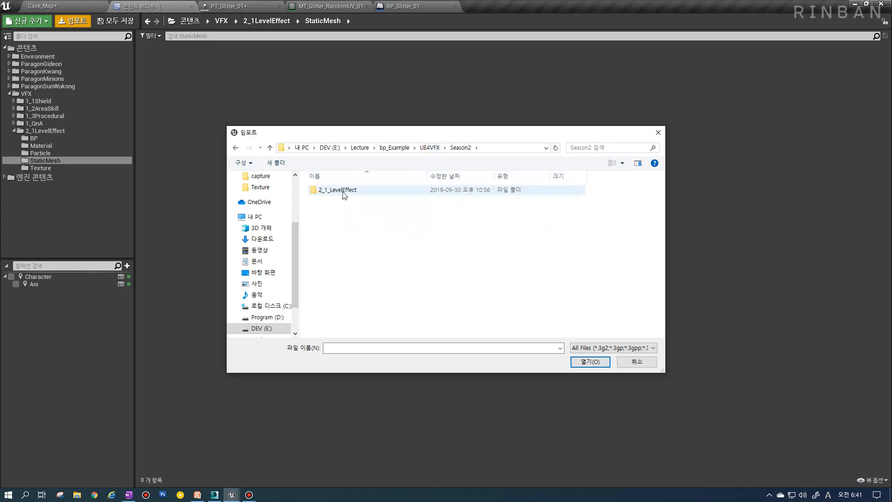
double_click(344, 191)
double_click(344, 191)
double_click(344, 191)
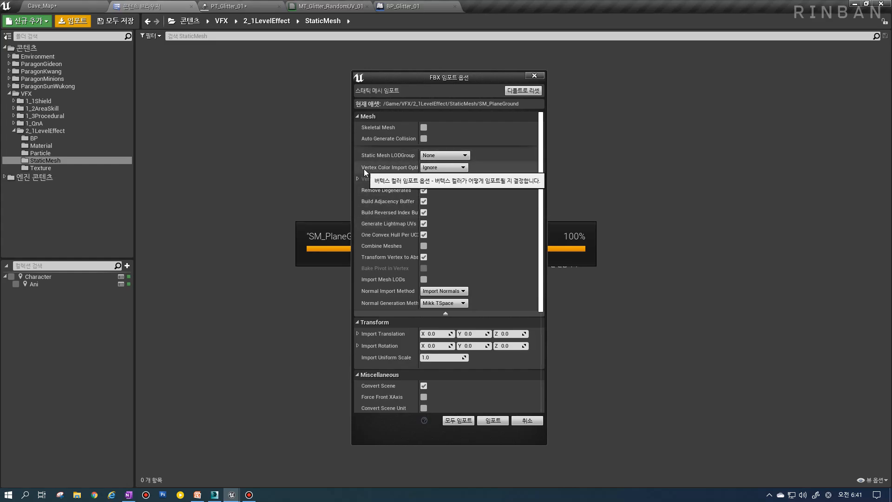
Step: Review the FBX import options, keeping Do Not Create Material and Auto Generate Collision off, and import the SM_PlaneGround static mesh
scroll(444, 230, down, 3)
scroll(442, 226, up, 3)
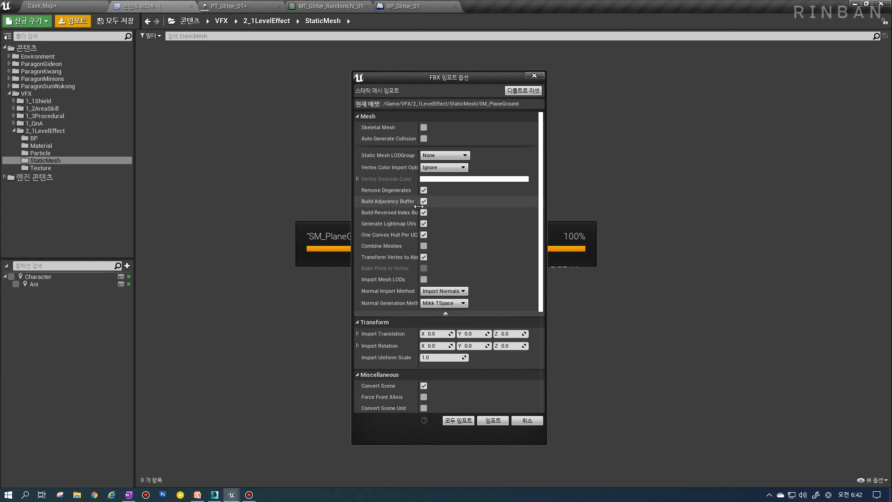
scroll(414, 203, down, 2)
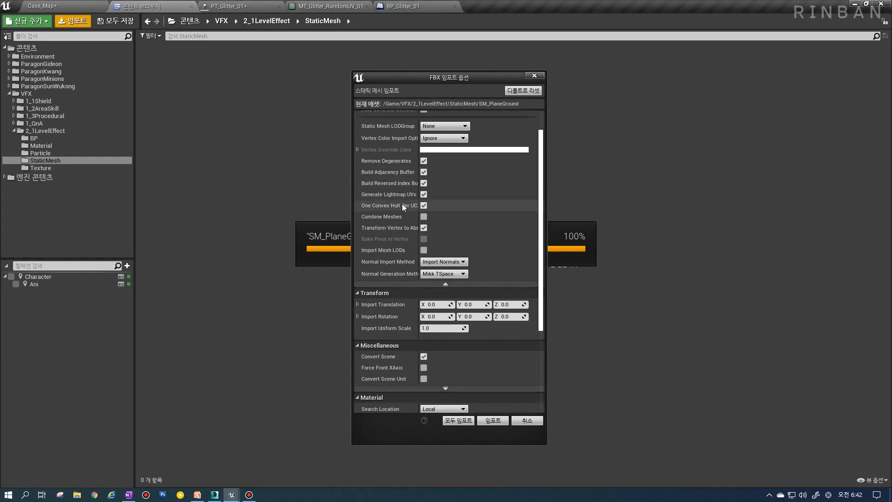
scroll(398, 205, down, 5)
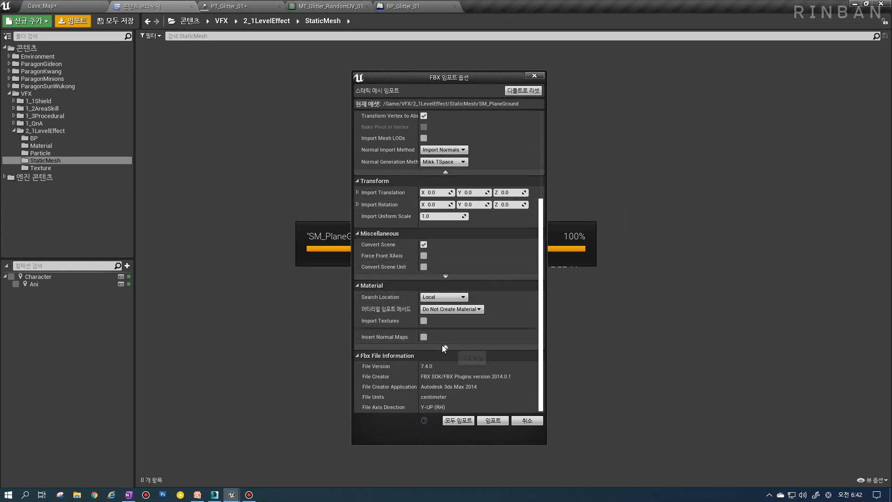
mouse_move(393, 324)
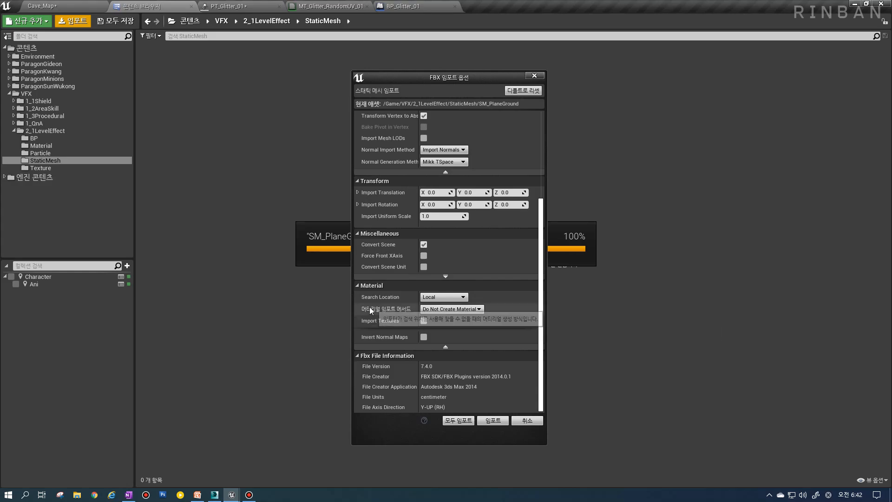
click(452, 310)
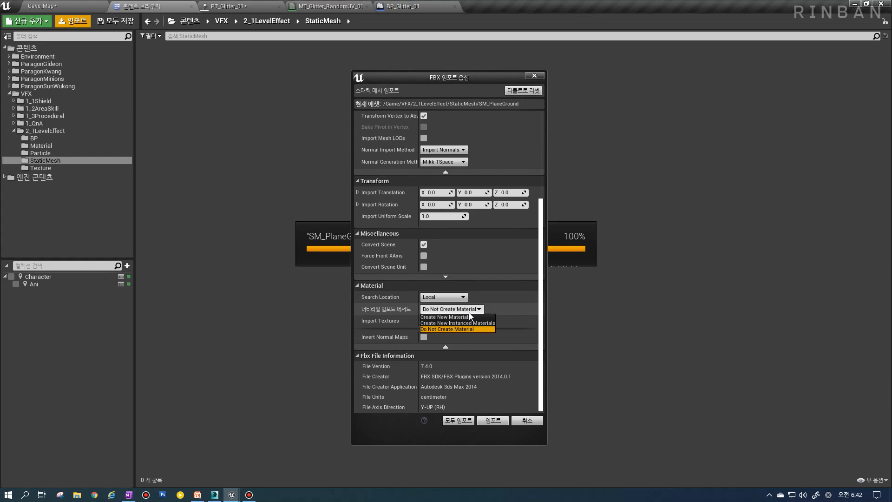
click(470, 312)
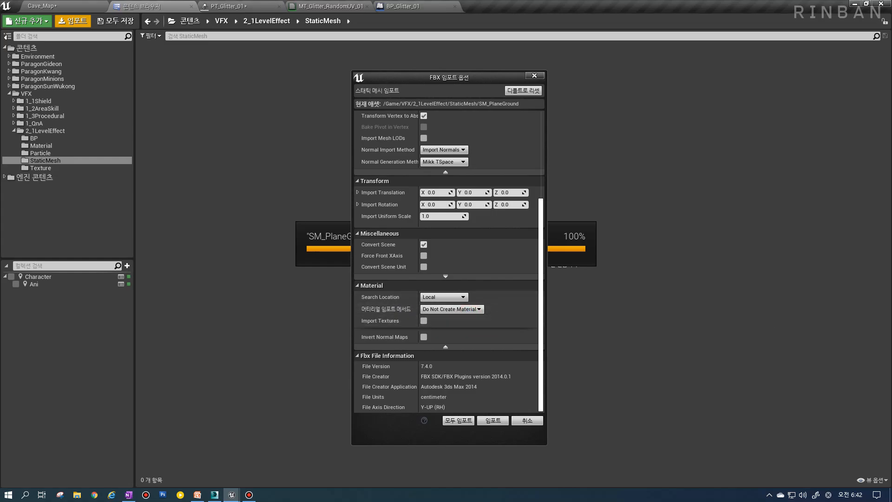
scroll(472, 251, up, 4)
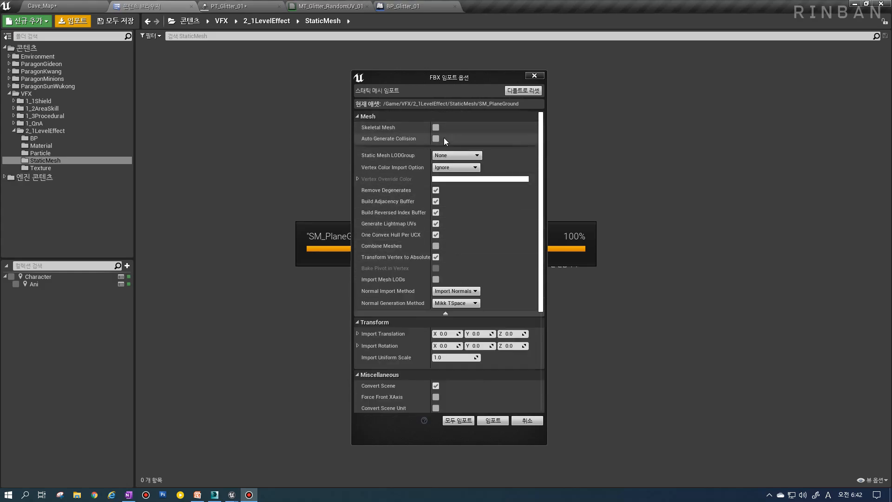
click(493, 420)
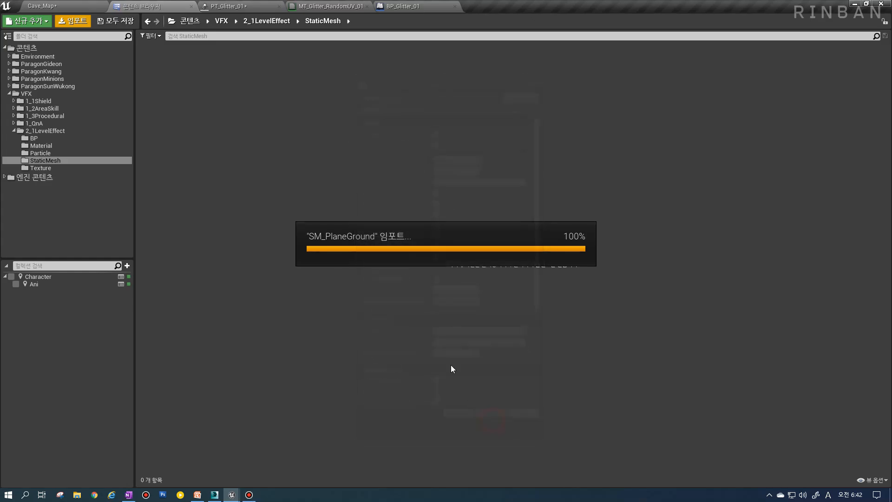
Step: Open the imported SM_PlaneGround mesh and inspect its subdivisions in wireframe view
click(179, 114)
click(160, 64)
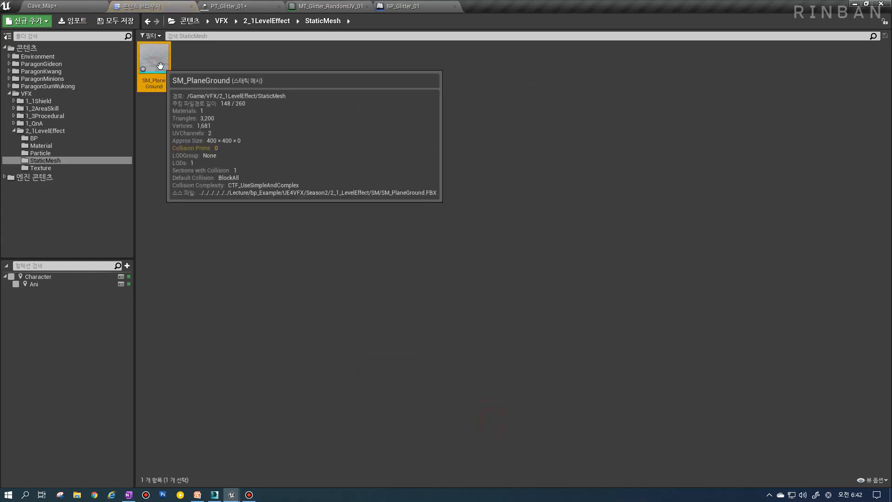
double_click(160, 64)
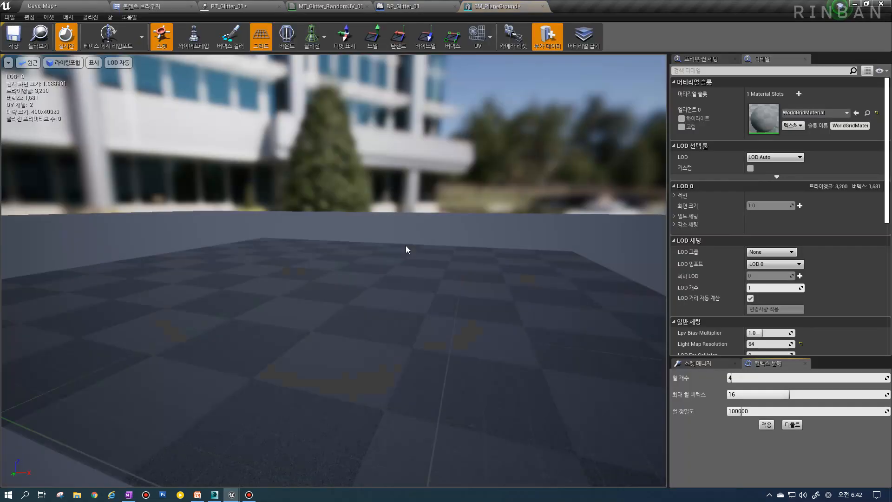
right_drag(406, 246, 399, 279)
mouse_move(298, 184)
right_down()
mouse_move(298, 204)
mouse_move(298, 184)
right_up()
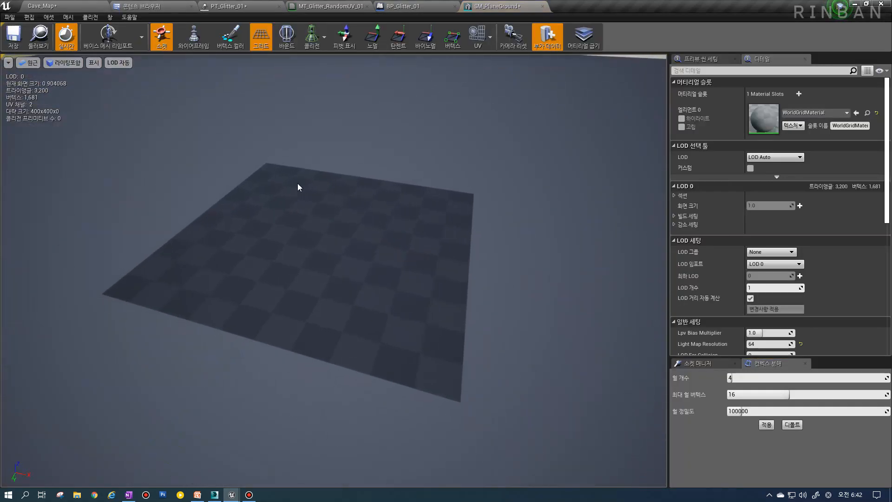
click(194, 37)
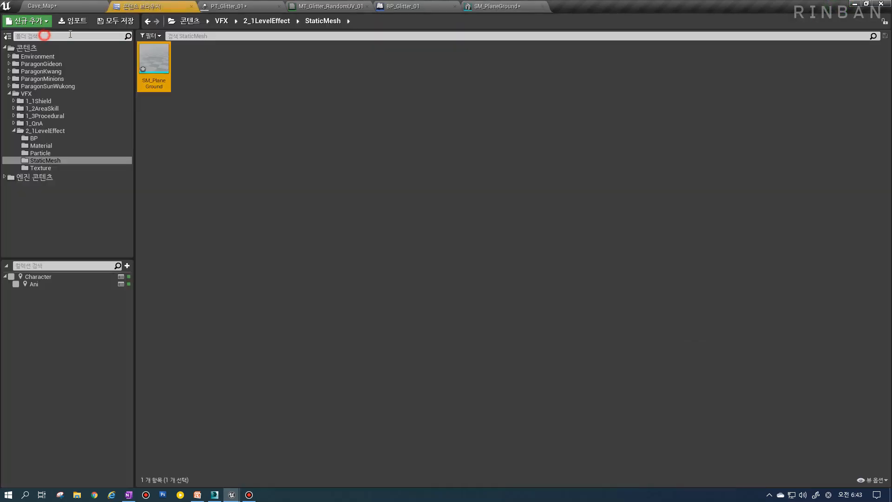
Step: Duplicate the BP_Glitter_01 blueprint in the 2_1LevelEffect BP folder
click(38, 36)
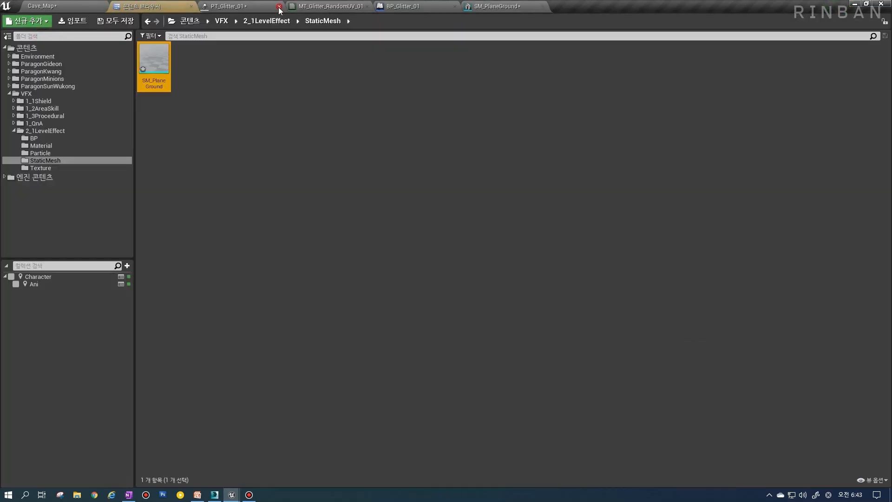
click(44, 131)
click(51, 139)
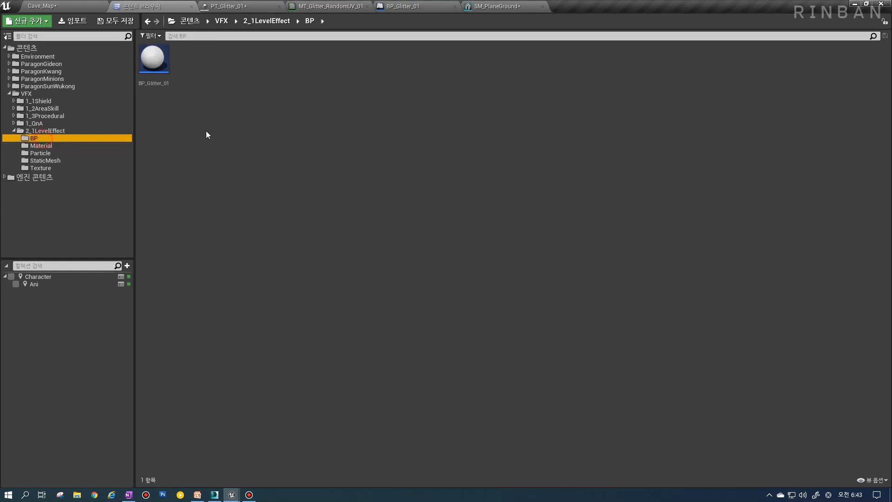
right_click(199, 116)
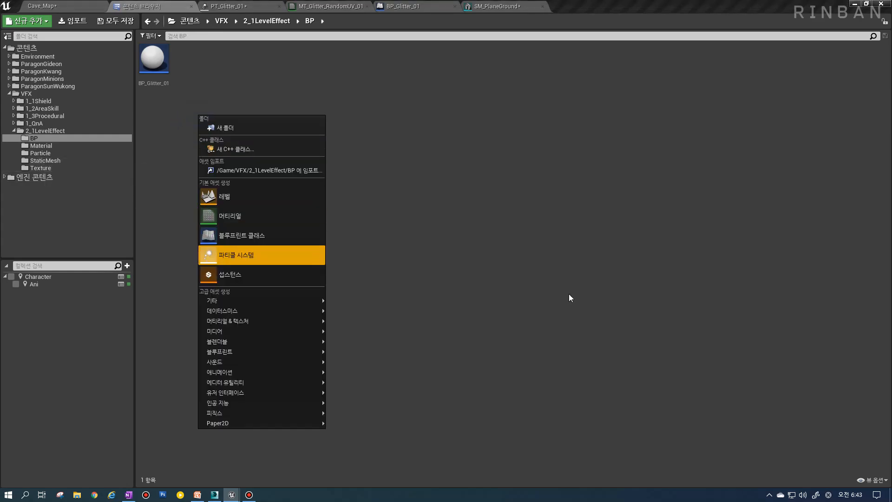
click(397, 205)
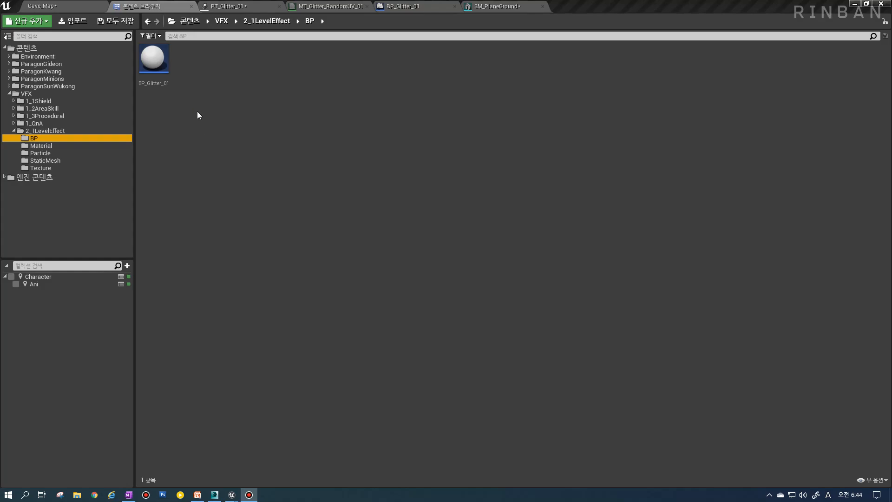
click(155, 65)
right_click(156, 66)
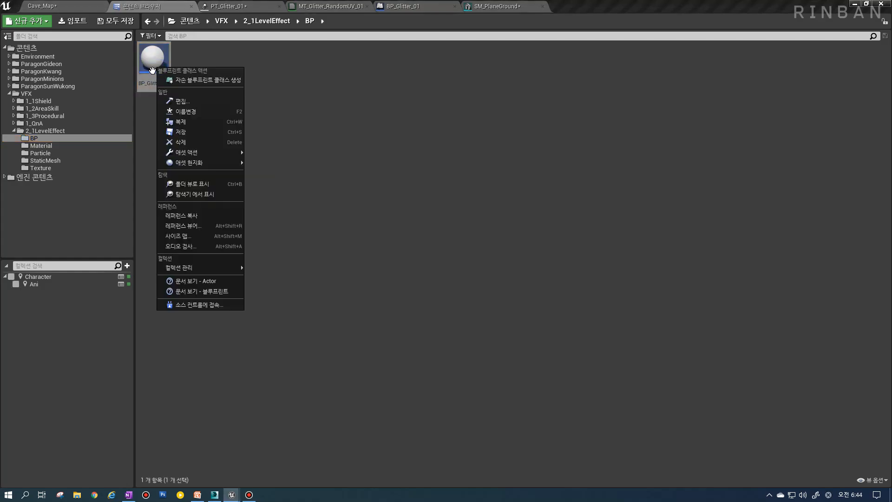
click(194, 122)
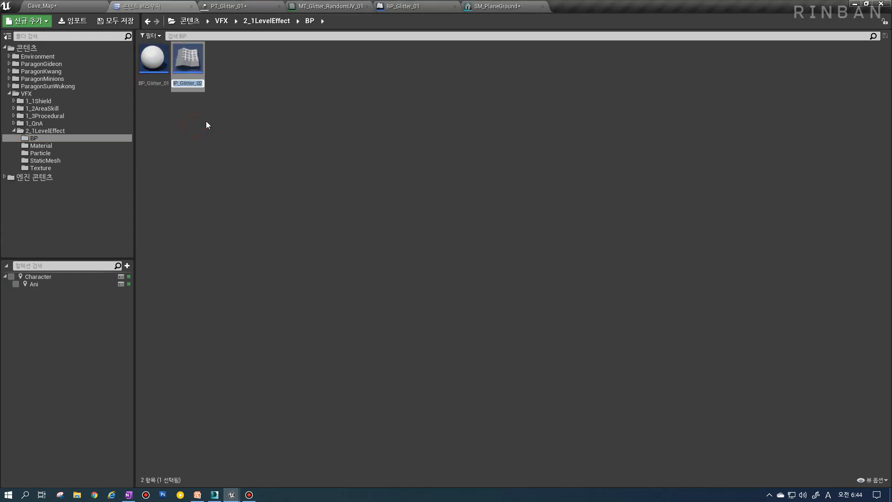
Step: Name the duplicated blueprint BP_AuraGround_01_02 and open it for editing
key(Home)
key(Delete)
key(Delete)
key(Delete)
key(Delete)
key(Delete)
key(Delete)
key(Delete)
text(AuraGround_01)
key(Return)
key(Return)
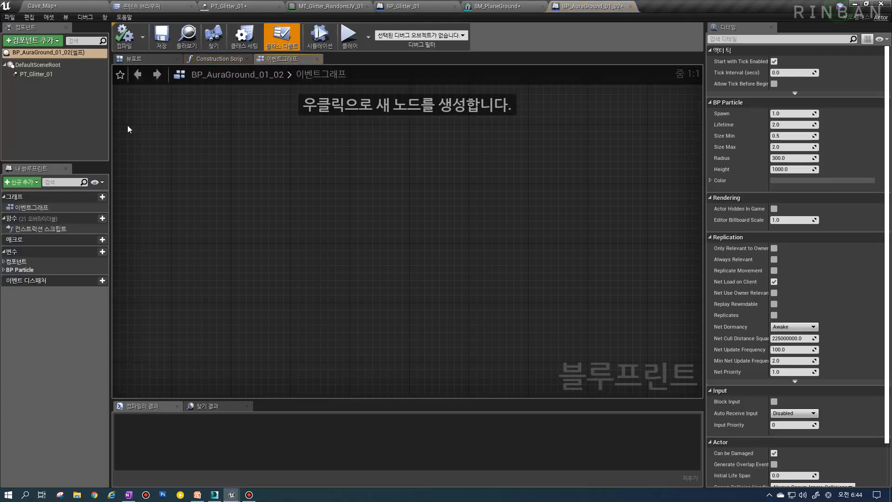
Step: Close the duplicate's blueprint editor and rename the asset as BP_AuraGround_01 in the content browser
click(629, 6)
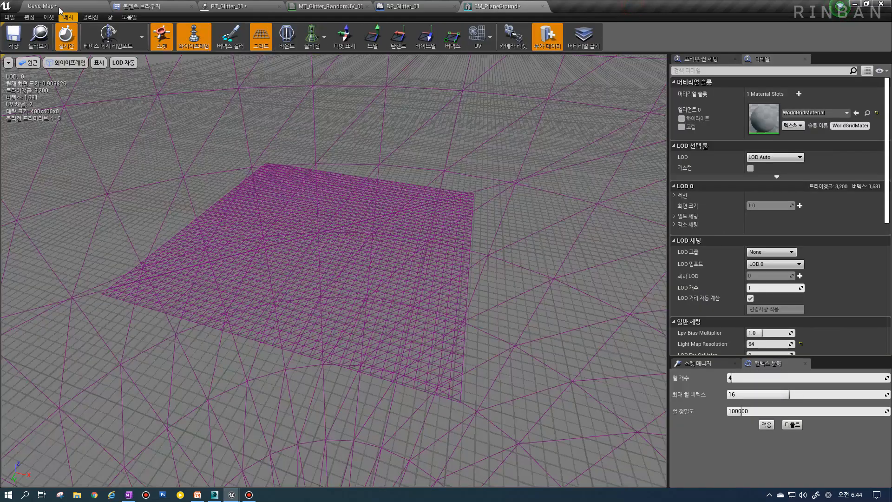
click(46, 6)
click(135, 7)
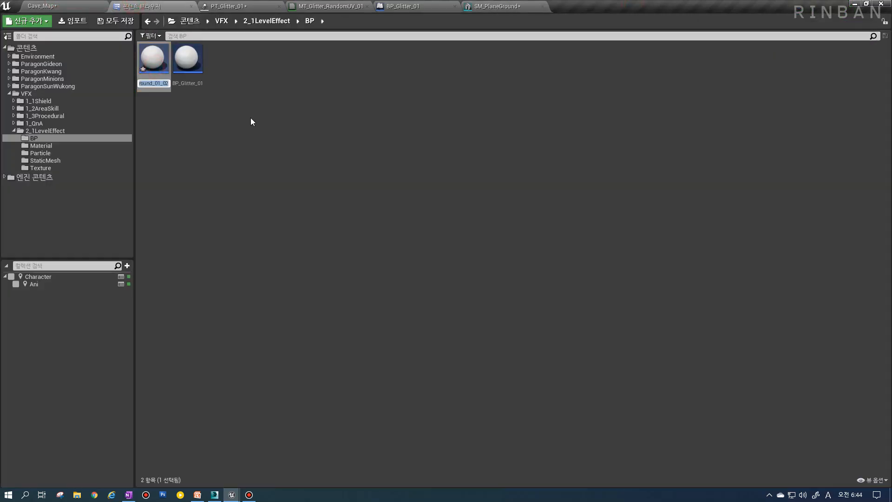
key(F2)
key(Return)
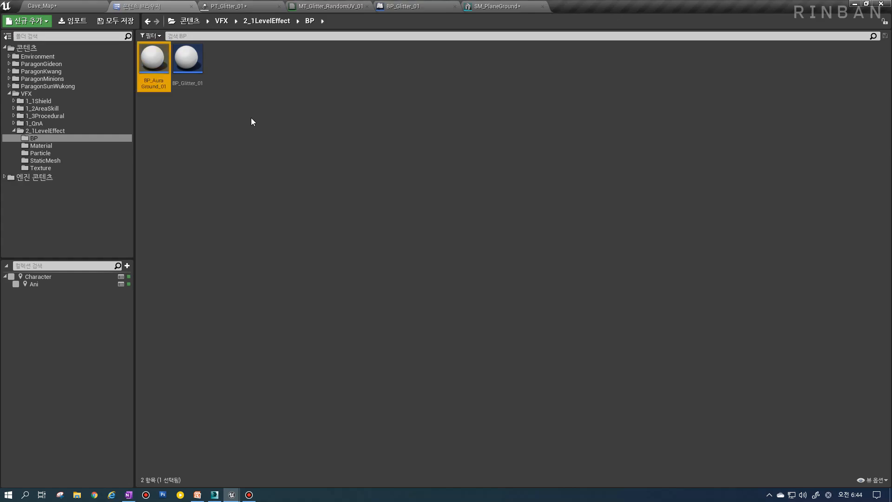
Step: Open the BP_AuraGround_01 blueprint and delete its PT_Glitter_01 particle component
key(Return)
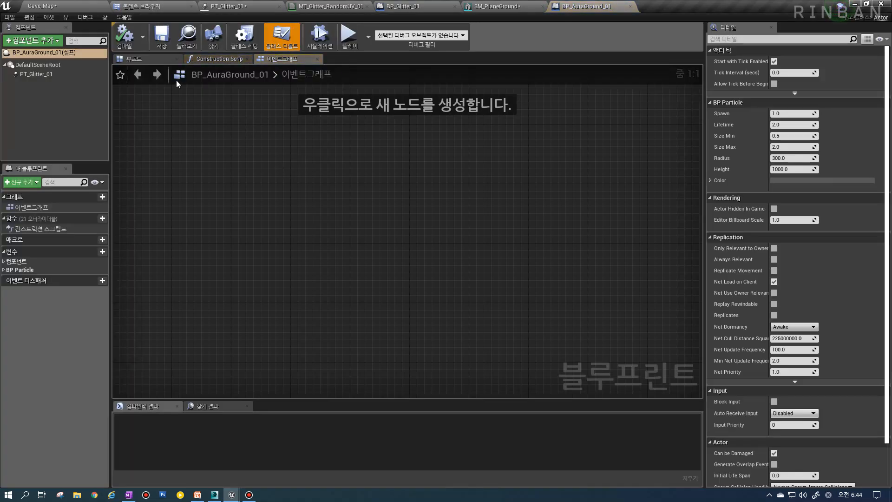
click(33, 74)
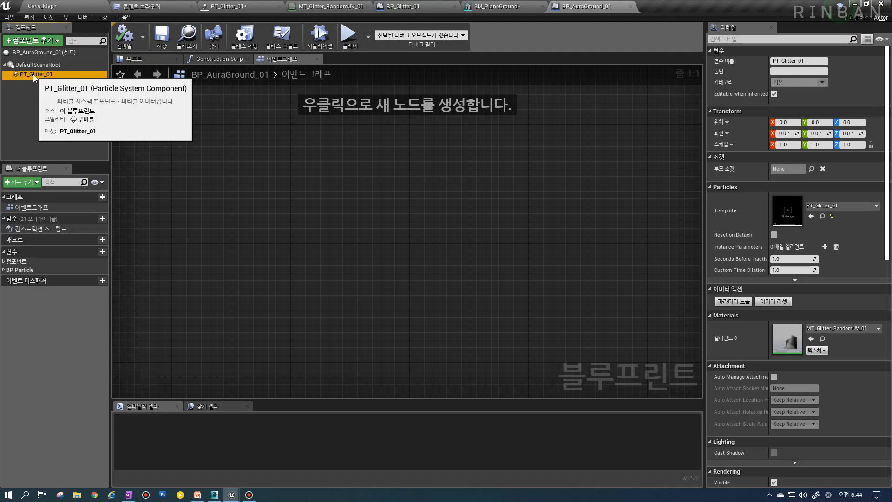
key(Delete)
Step: Open the blueprint's construction script and expand the BP Particle variable category to review the copied parameter setup
click(215, 58)
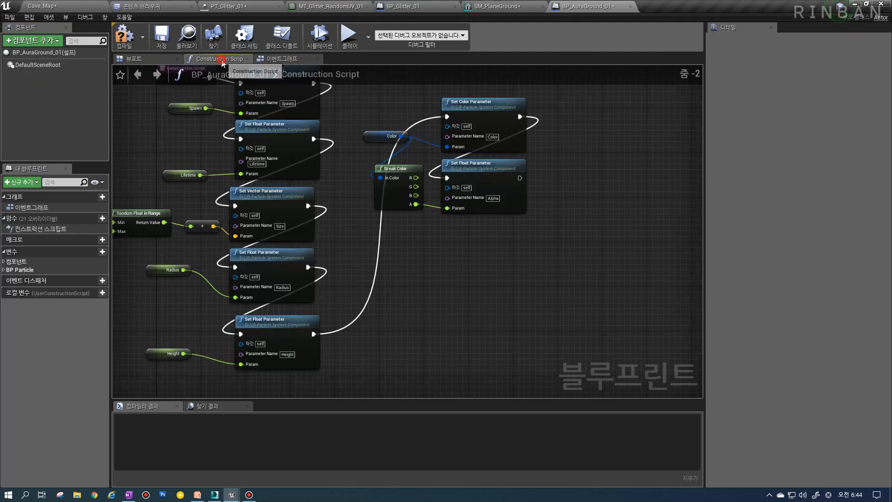
scroll(400, 203, down, 2)
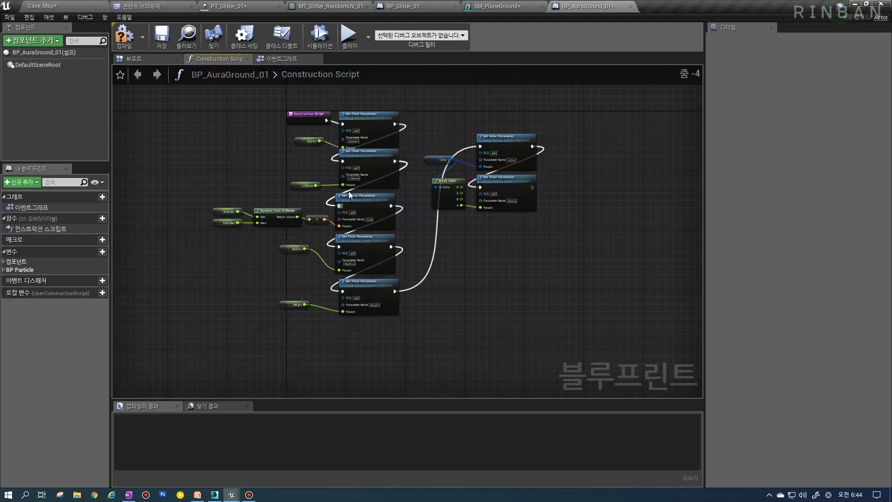
click(5, 270)
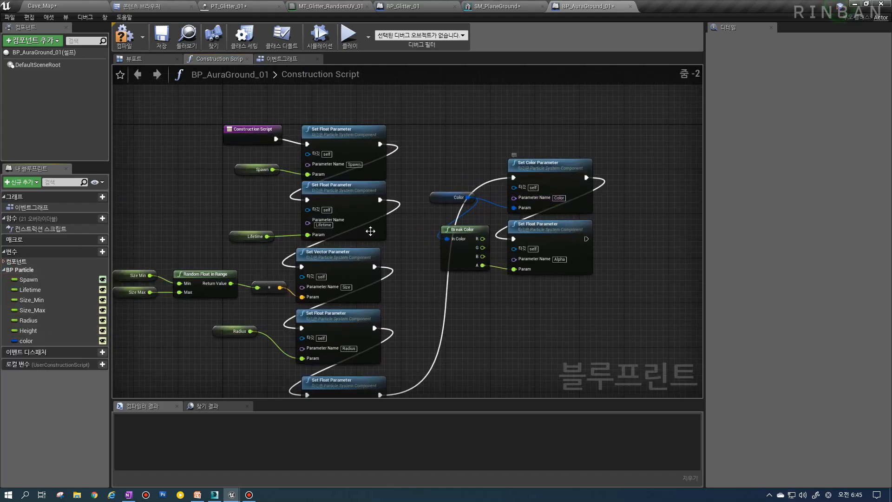
scroll(442, 200, up, 1)
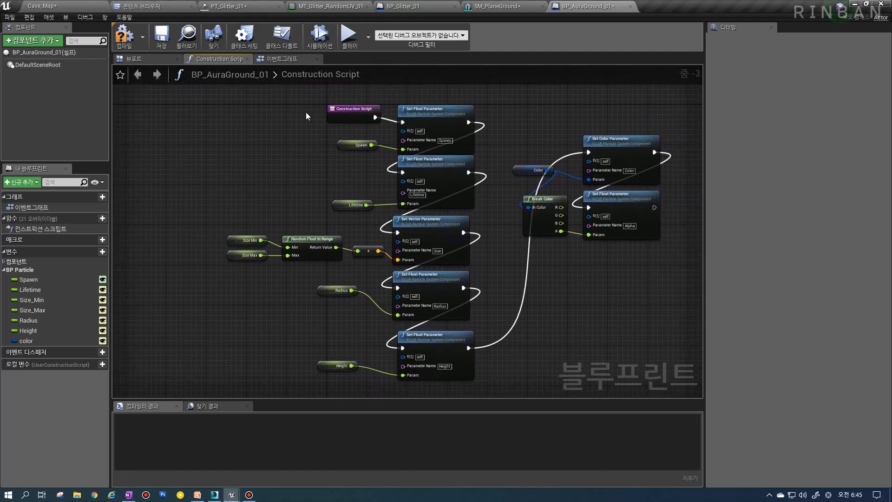
Step: Select the SM_PlaneGround mesh in the 2_1LevelEffect StaticMesh folder and return to the BP_AuraGround_01 blueprint
click(188, 37)
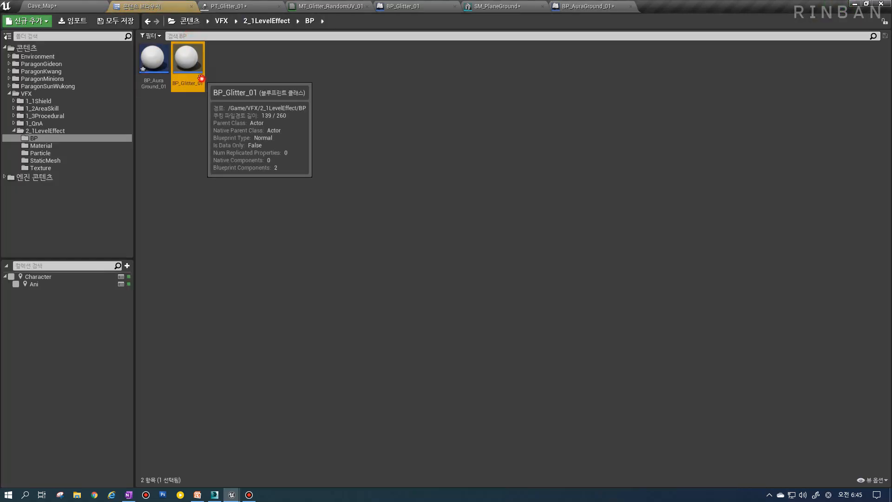
click(44, 160)
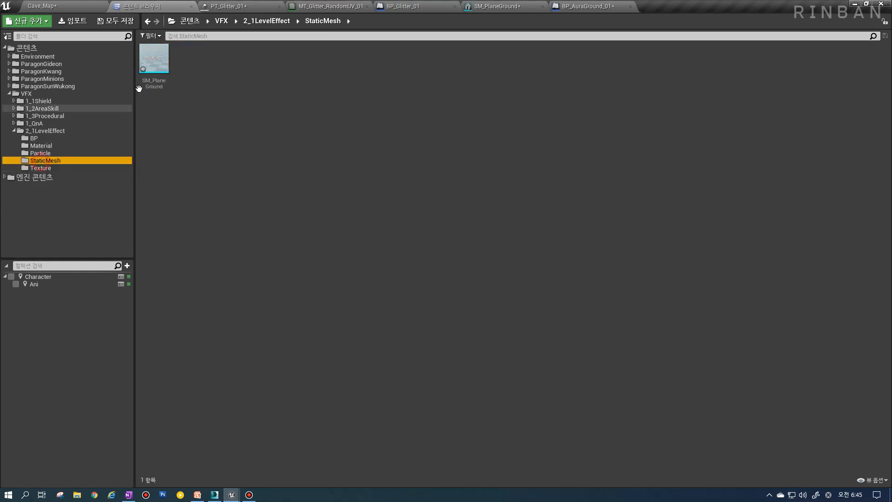
click(593, 7)
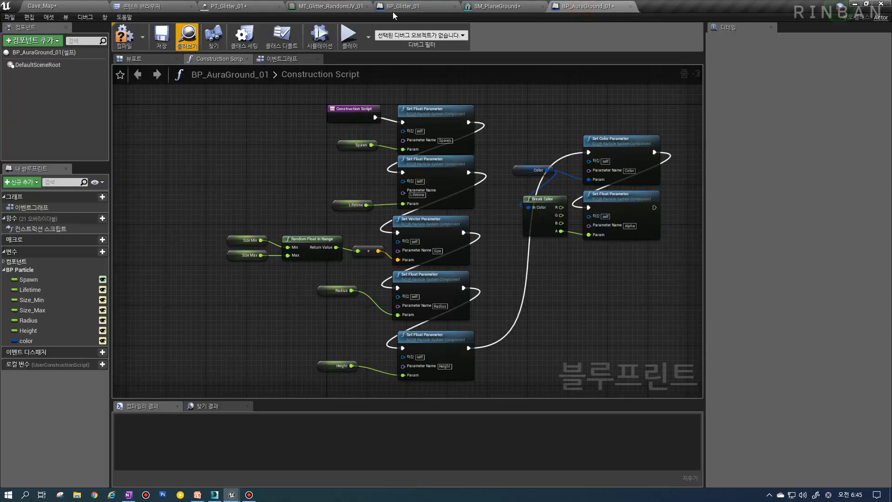
Step: Close the other open asset editors, keeping only BP_AuraGround_01, and bring that blueprint back up
click(335, 8)
click(335, 8)
click(280, 7)
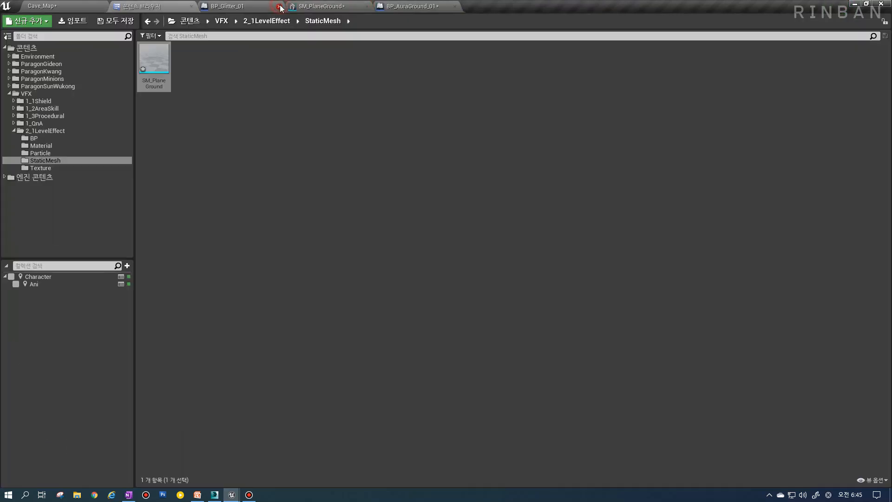
click(280, 7)
click(280, 7)
click(235, 6)
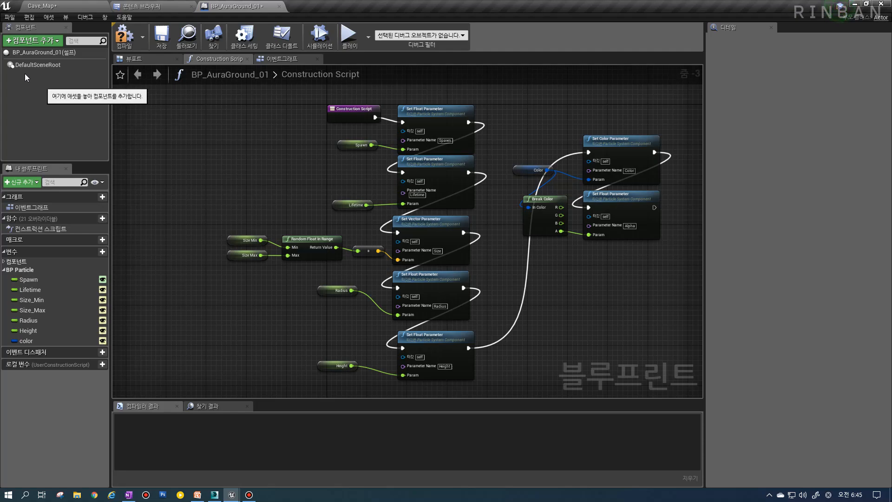
Step: Add a static mesh component using SM_PlaneGround to the blueprint and view the plane in its viewport
click(31, 41)
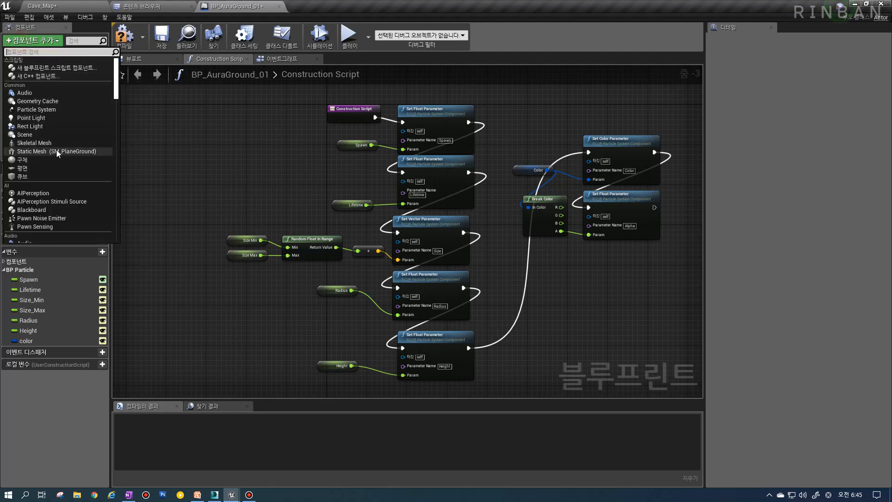
click(57, 151)
click(36, 96)
click(39, 76)
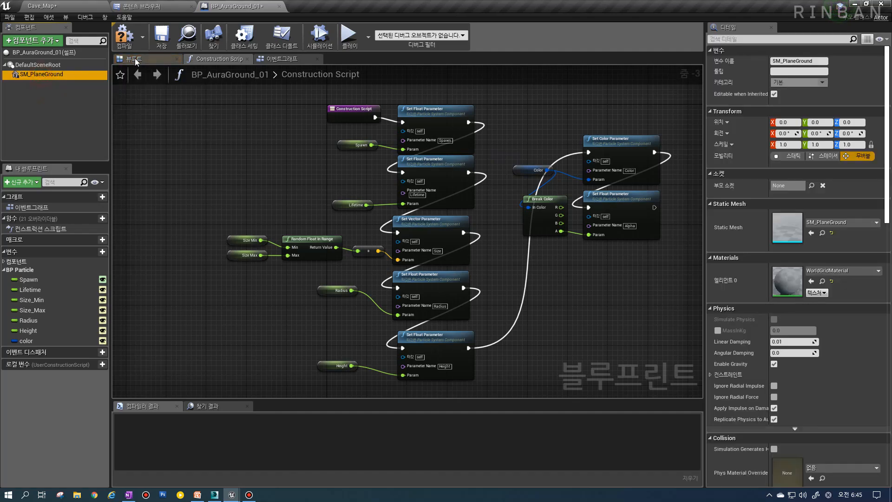
click(135, 59)
scroll(354, 199, down, 5)
right_drag(354, 199, 370, 226)
key(w)
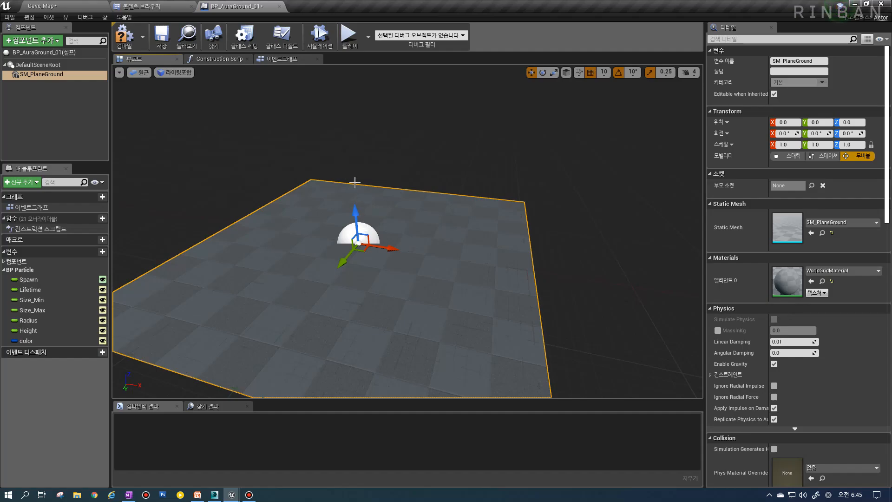
right_drag(355, 182, 351, 200)
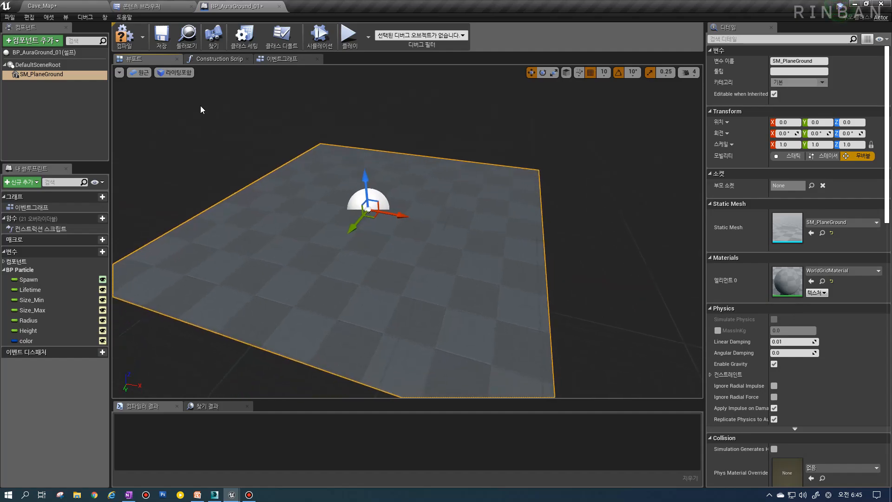
Step: Compile the BP_AuraGround_01 blueprint
click(124, 37)
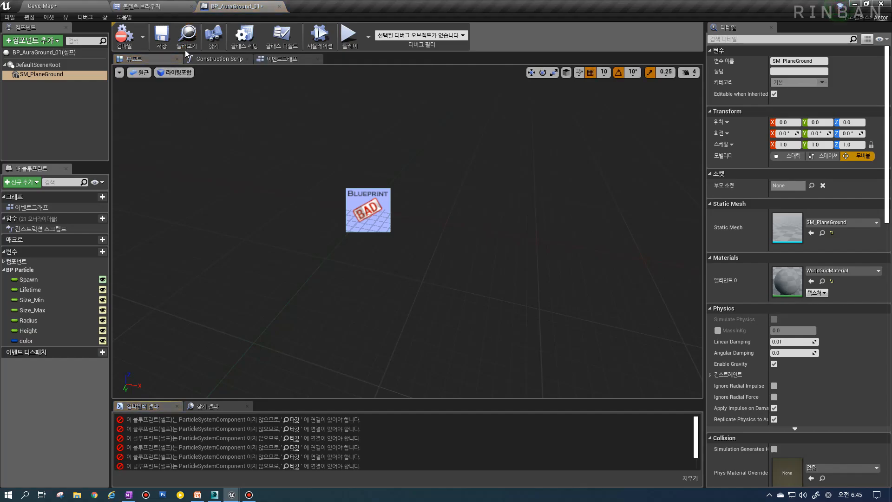
click(188, 36)
click(235, 7)
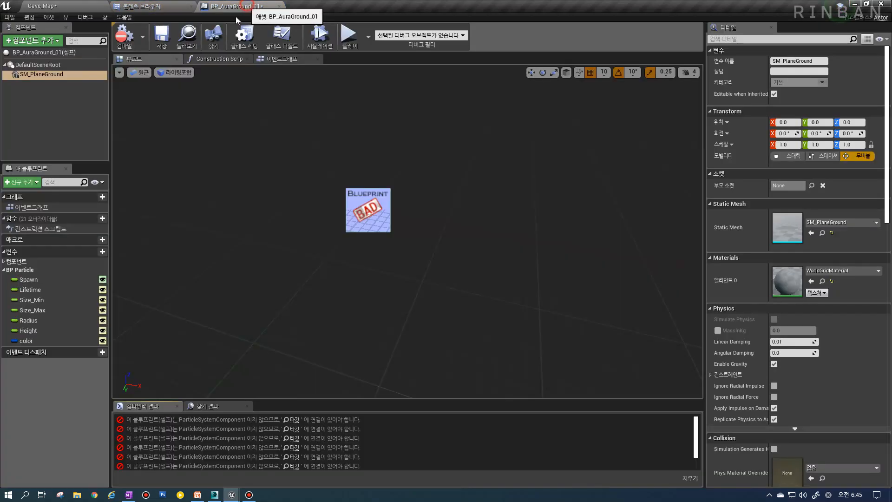
Step: Examine the construction script's particle parameter nodes for compile errors and compare with the event graph
click(282, 58)
click(220, 60)
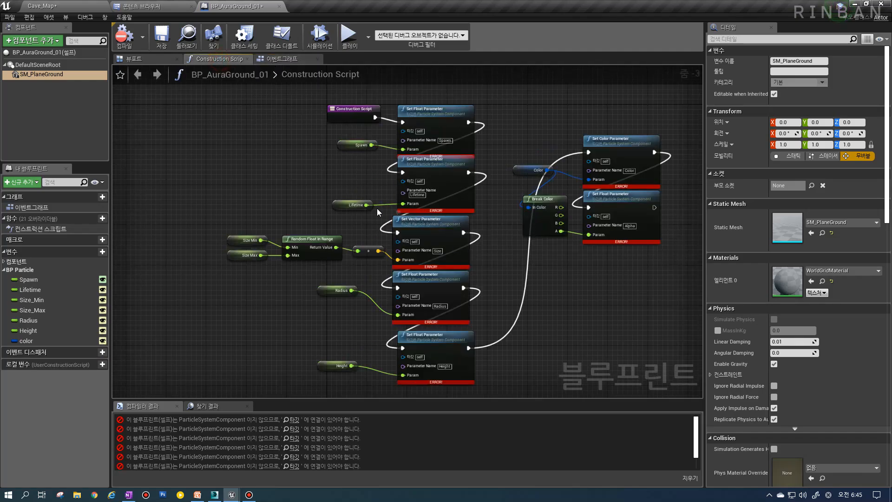
click(297, 59)
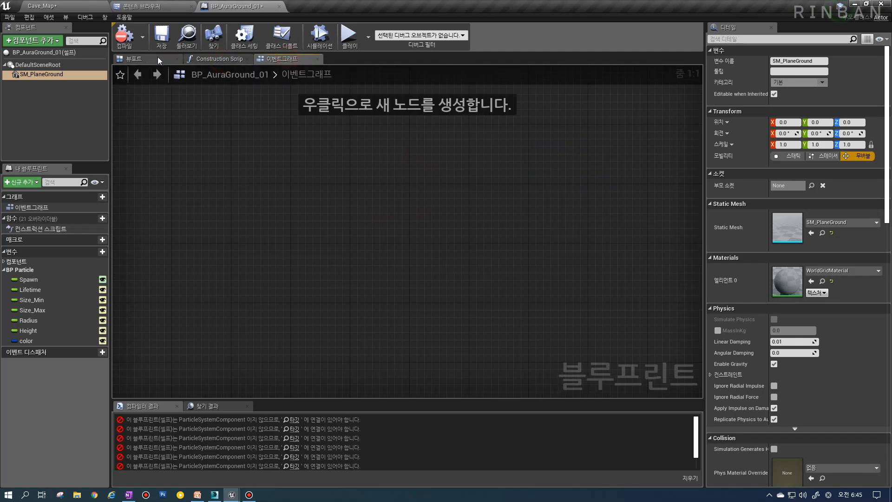
click(142, 59)
click(210, 59)
mouse_move(306, 180)
right_down()
mouse_move(307, 152)
mouse_move(301, 169)
right_up()
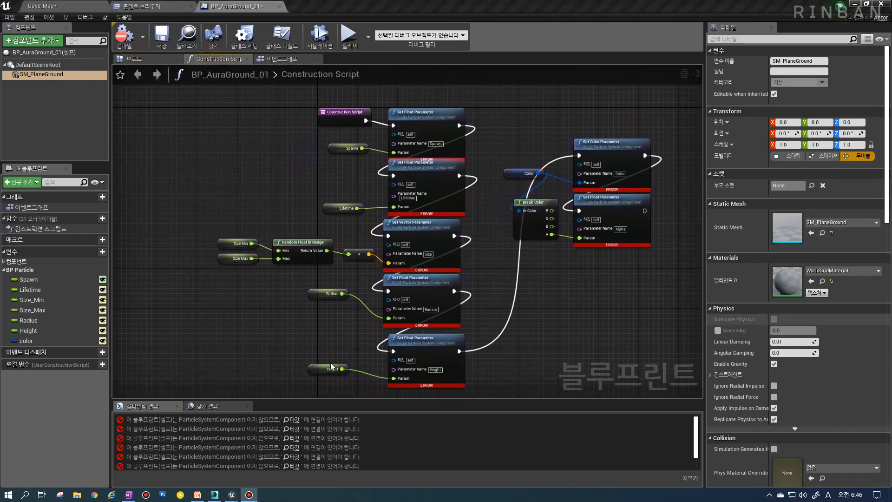
right_drag(302, 305, 304, 312)
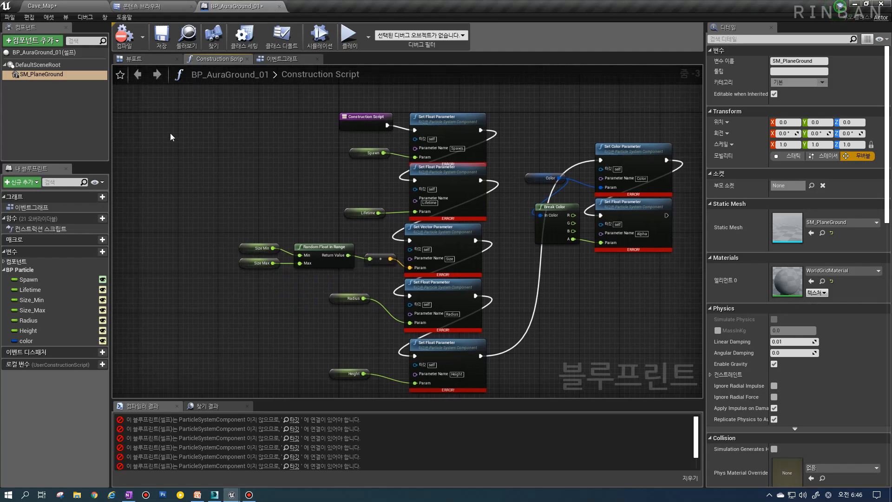
click(297, 59)
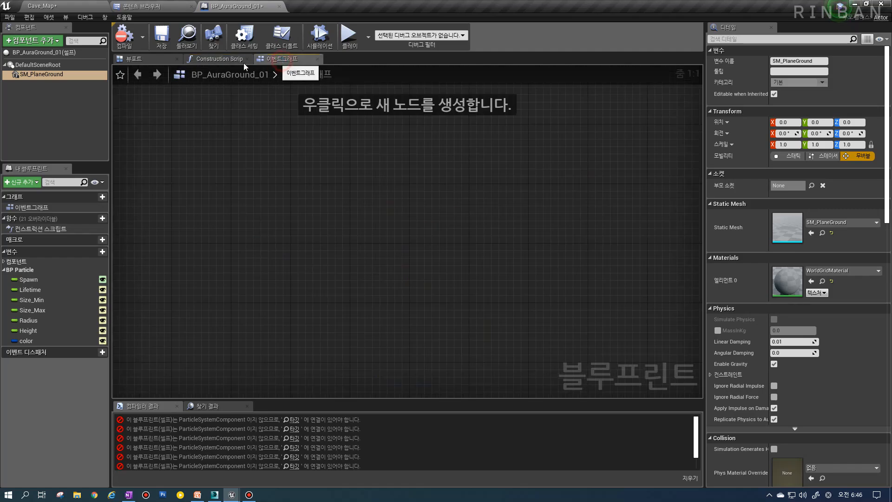
click(214, 59)
Step: Move the Construction Script entry node well away from the first Set Float Parameter node to free space between them
right_drag(284, 144, 332, 187)
right_drag(406, 168, 415, 202)
scroll(416, 205, up, 3)
scroll(416, 206, down, 2)
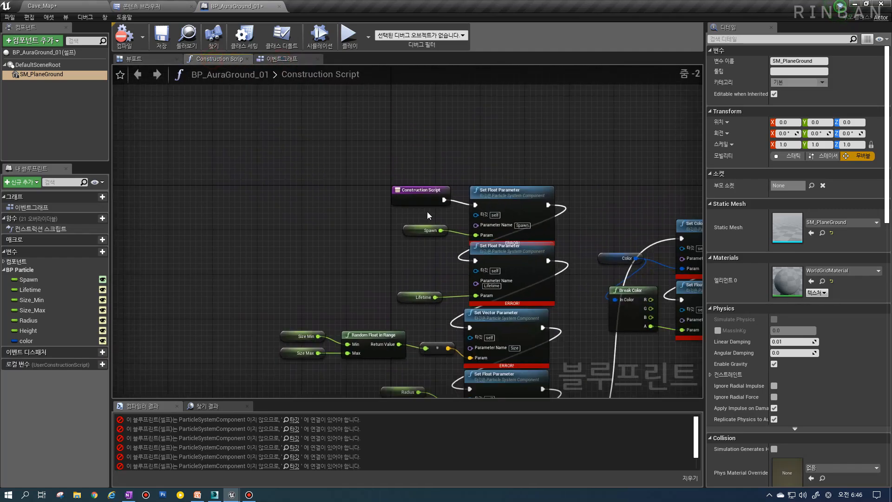
scroll(409, 358, up, 1)
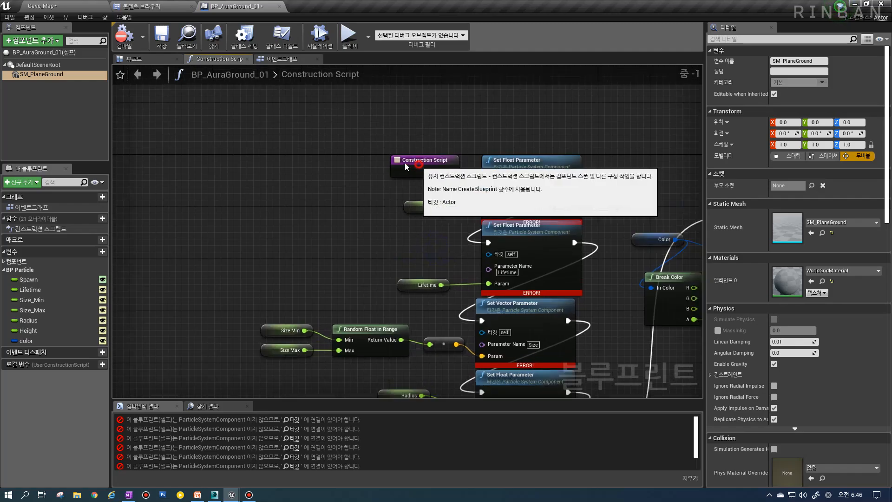
drag(405, 163, 267, 163)
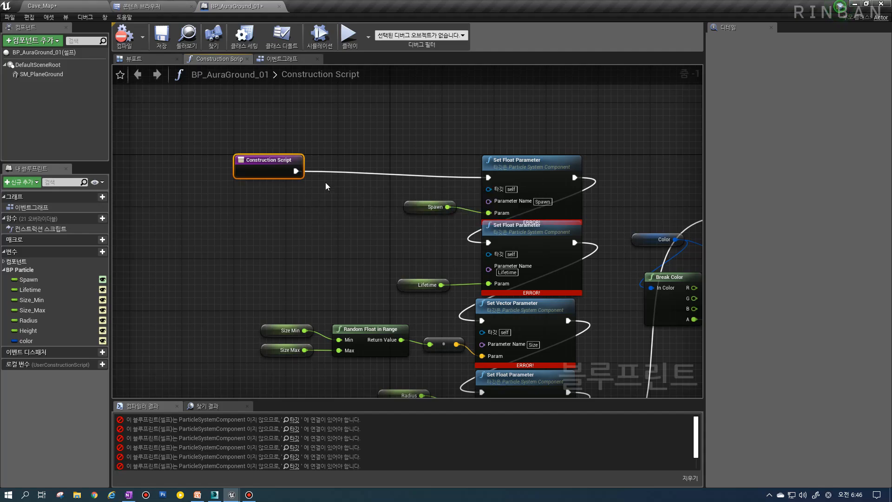
drag(259, 163, 207, 166)
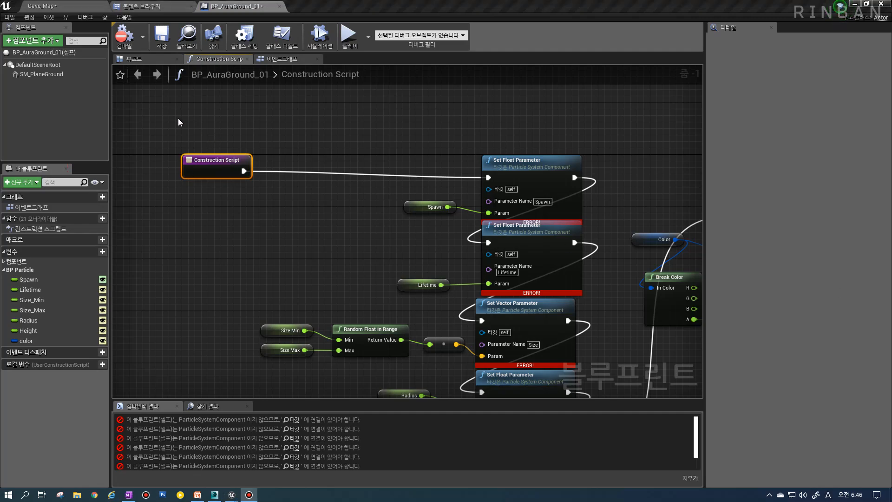
Step: Open BP_Glitter_01 to examine how PT_Glitter_01 feeds the parameter nodes' targets, and close it again
click(188, 37)
double_click(188, 70)
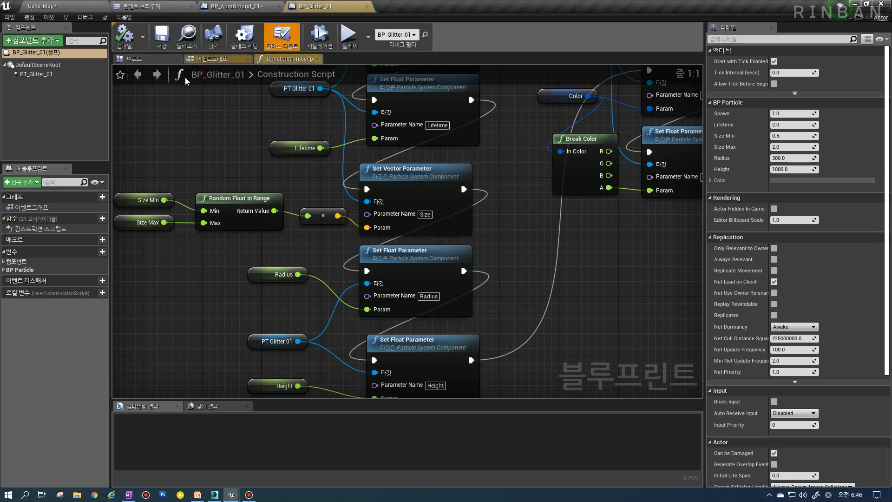
click(49, 78)
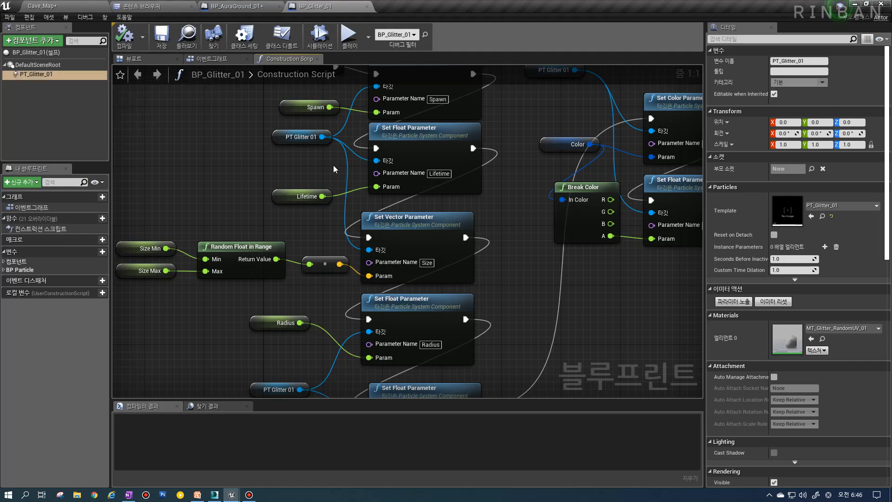
right_drag(338, 126, 383, 225)
right_drag(366, 258, 343, 211)
click(234, 6)
click(311, 7)
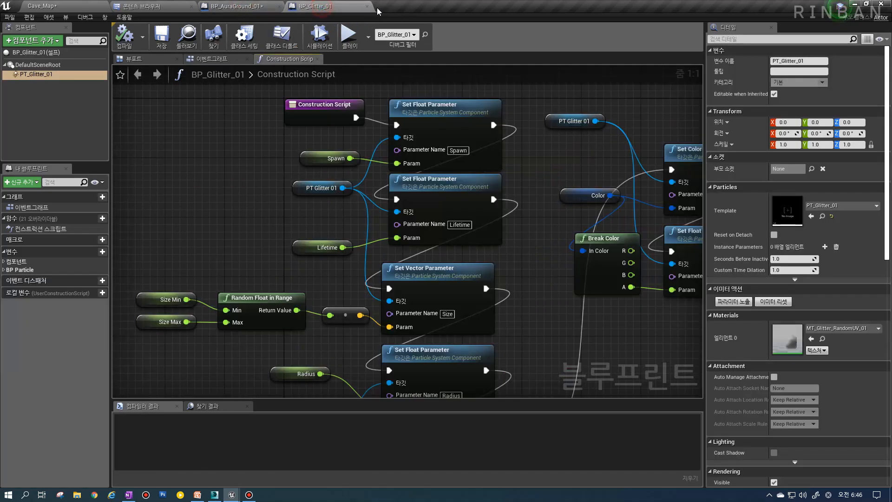
click(367, 6)
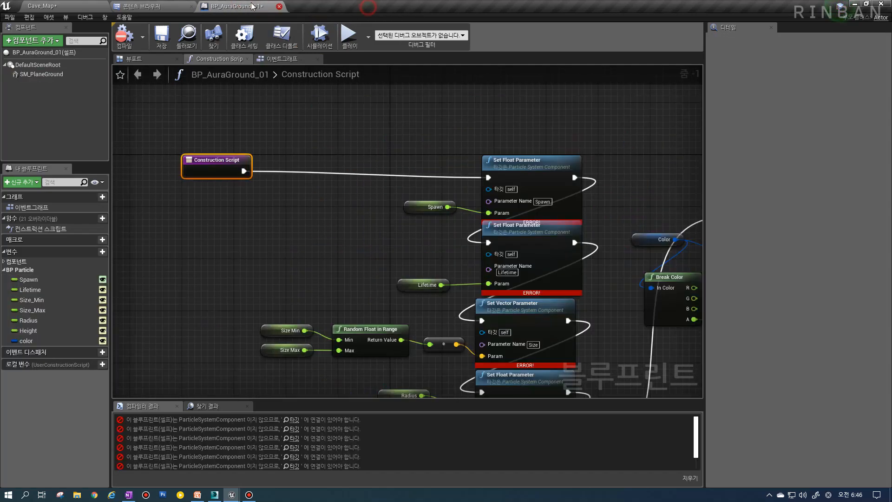
Step: Add an SM_PlaneGround reference to the construction script and create a Create Dynamic Material Instance node from it, with the reference beneath the entry node
click(34, 75)
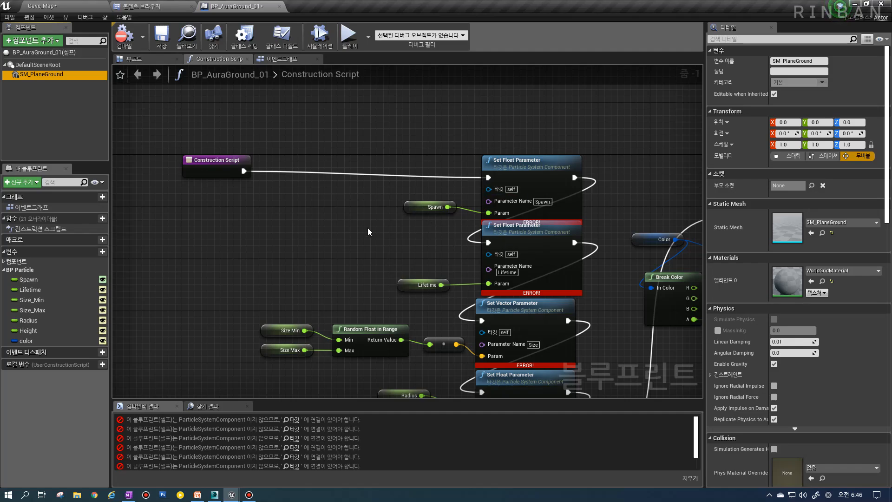
right_drag(201, 169, 204, 180)
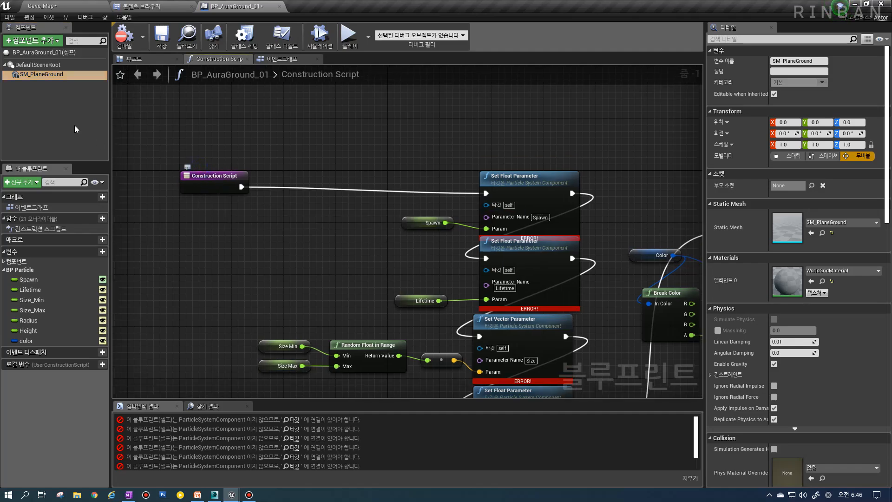
drag(32, 77, 270, 208)
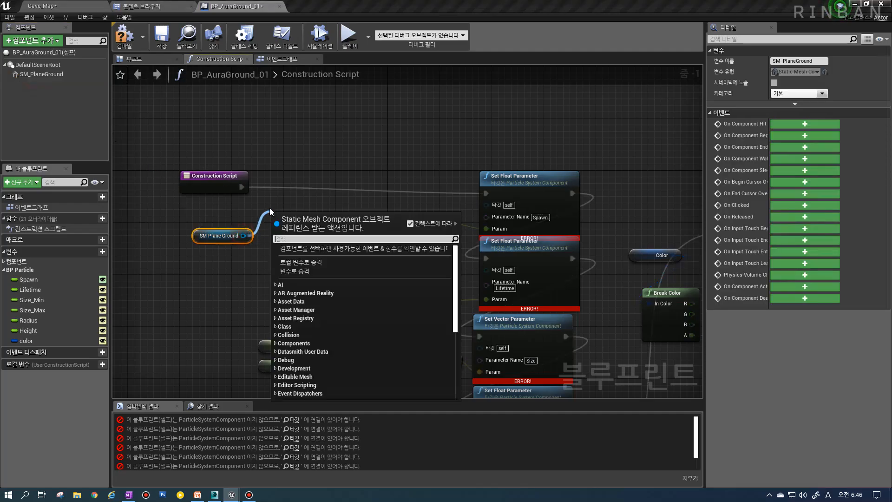
text(dyn)
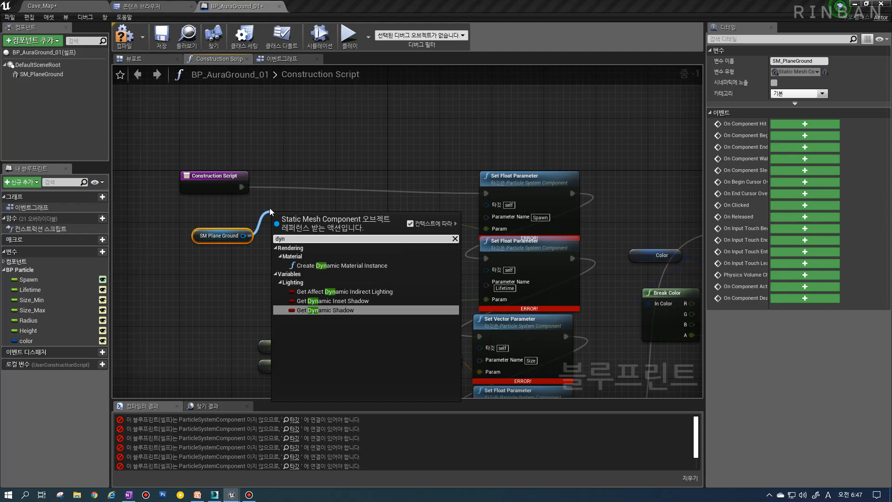
key(Up)
key(Up)
key(Up)
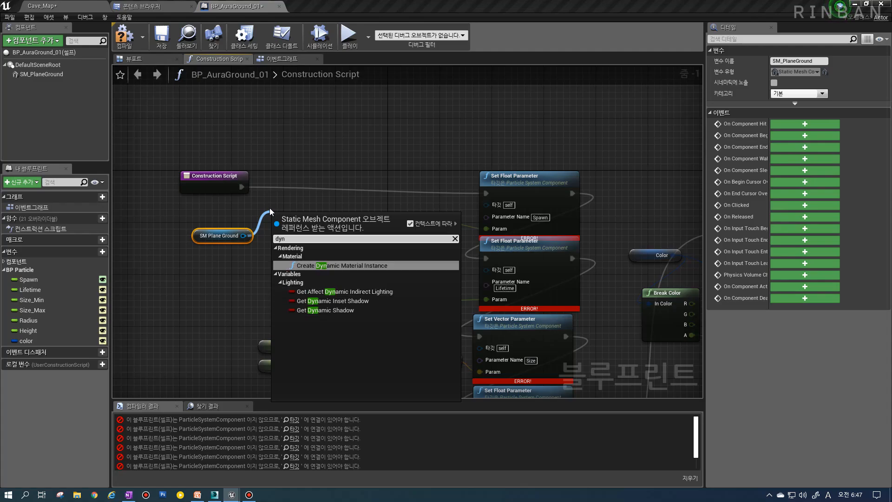
key(Return)
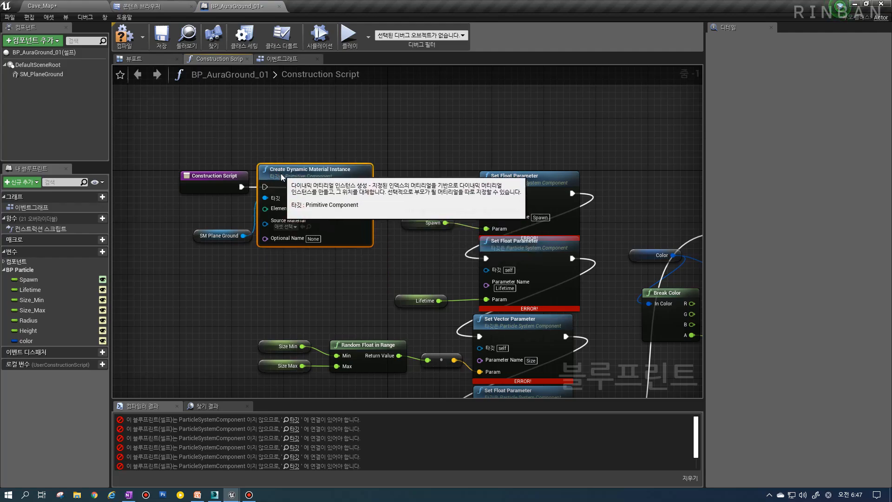
drag(217, 239, 212, 214)
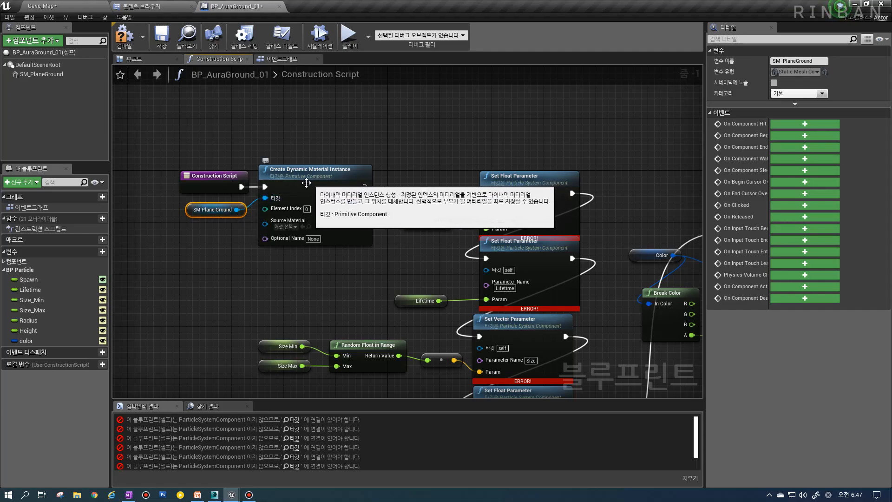
Step: Open the SM_PlaneGround component's static mesh in its own editor and look over its detail settings
click(49, 75)
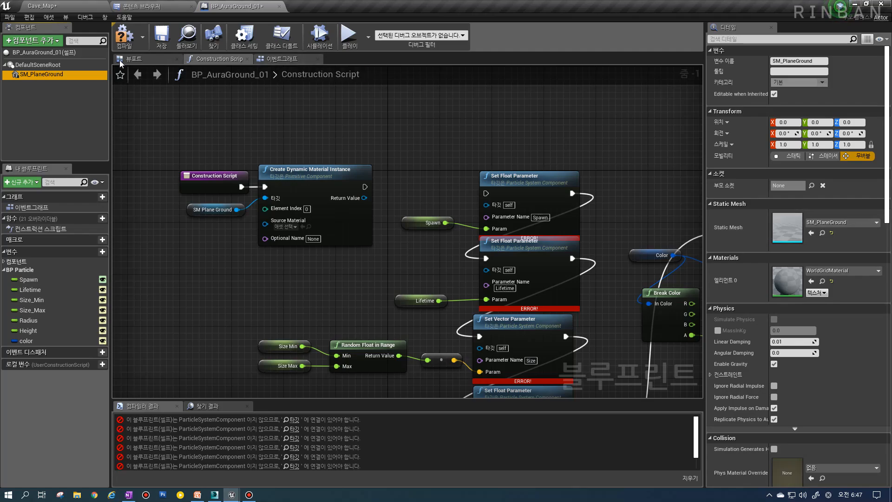
click(788, 234)
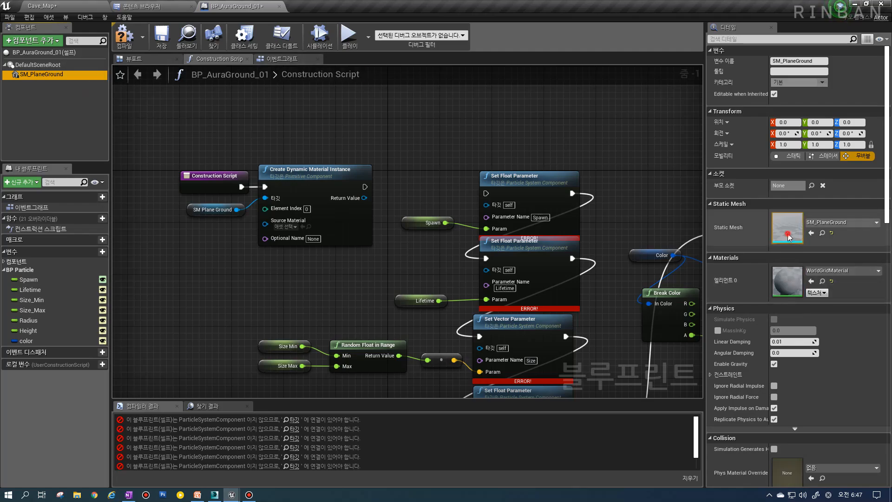
double_click(787, 235)
right_drag(487, 204, 504, 240)
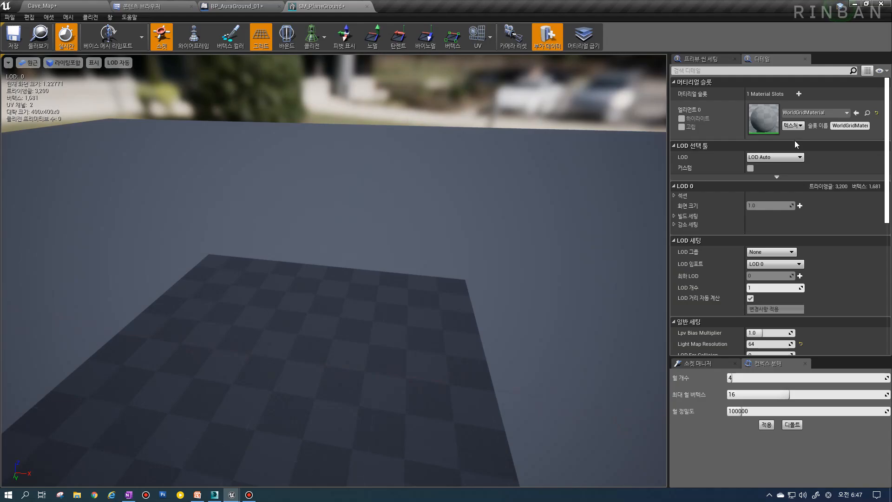
scroll(811, 193, down, 3)
scroll(810, 193, up, 3)
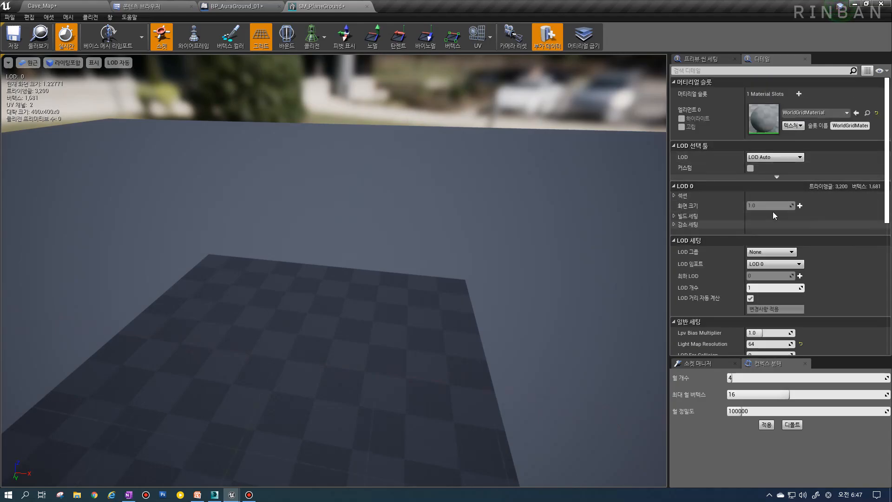
Step: Turn off shadow casting and collision for Section 0 of the mesh's LOD 0, and save the mesh
click(674, 197)
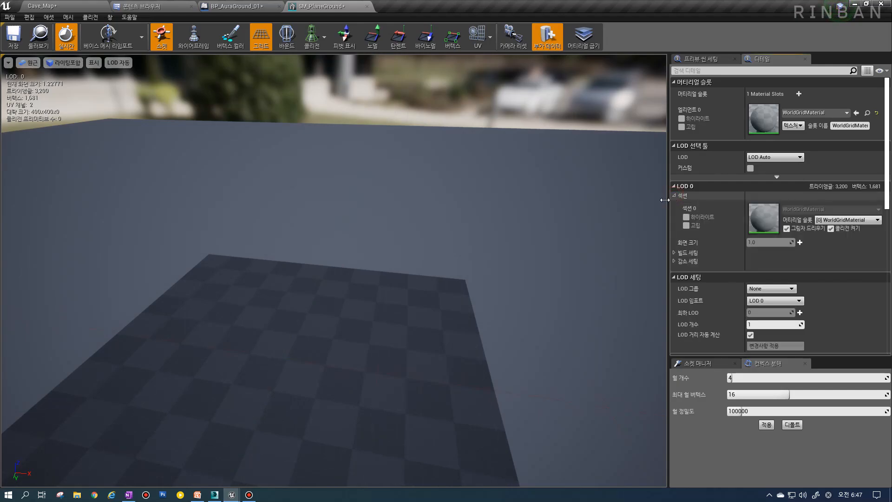
mouse_move(525, 218)
right_down()
mouse_move(522, 245)
mouse_move(520, 212)
mouse_move(534, 230)
mouse_move(511, 204)
mouse_move(509, 239)
mouse_move(511, 228)
right_up()
key(w)
key(s)
key(w)
key(s)
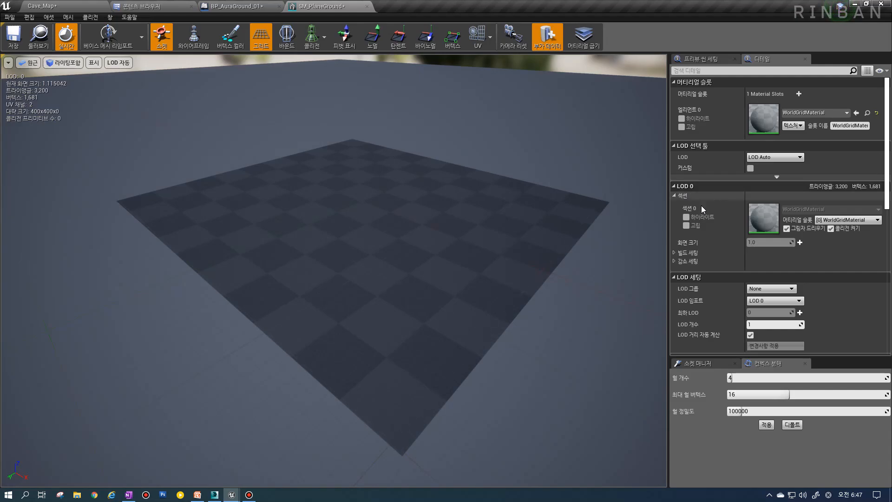
click(785, 229)
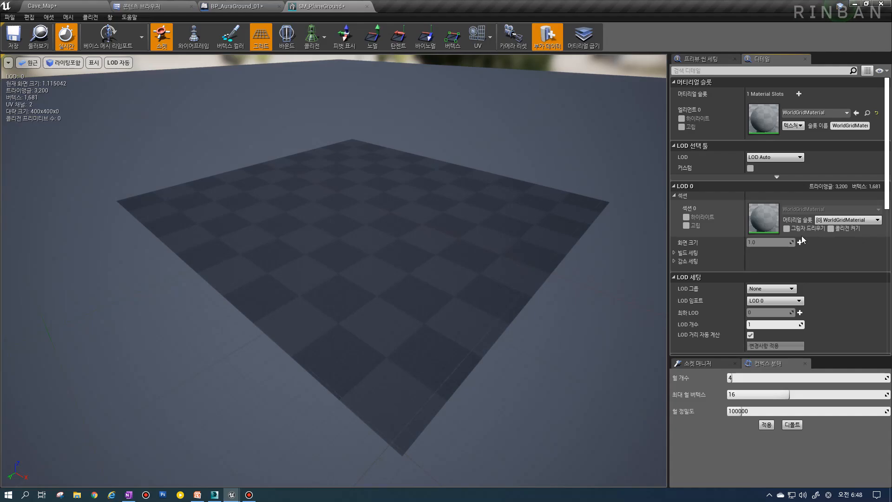
right_drag(493, 237, 498, 228)
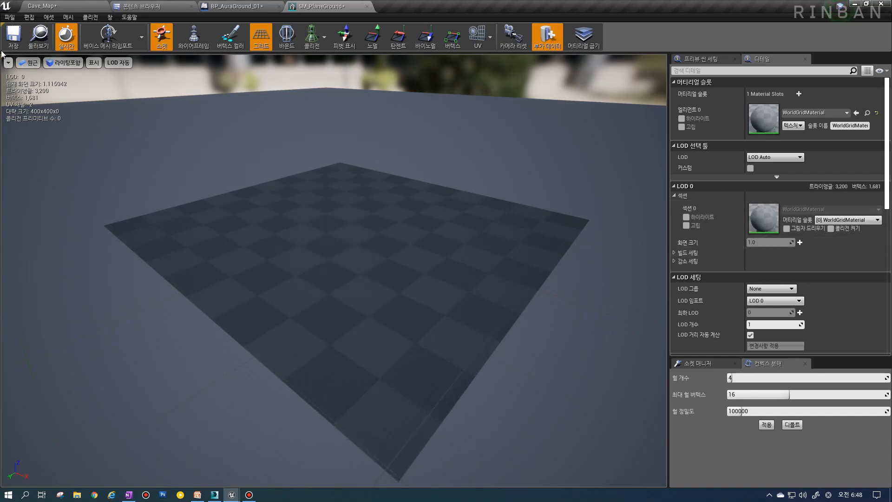
click(13, 35)
Step: Back in BP_AuraGround_01, promote the Create Dynamic Material Instance node's return value to a variable named MI
click(245, 8)
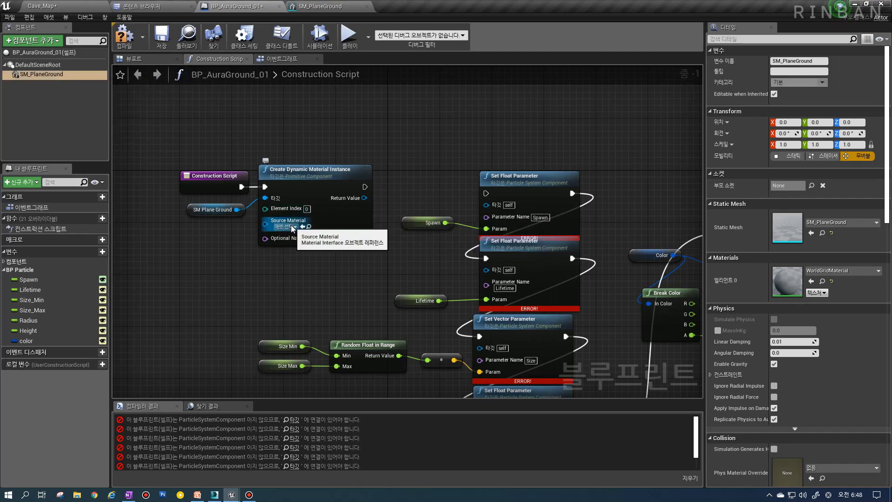
click(201, 214)
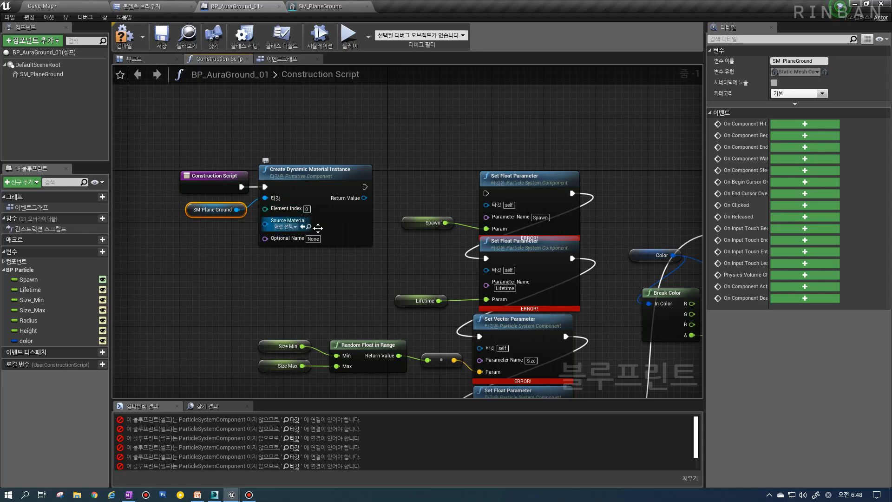
right_click(364, 200)
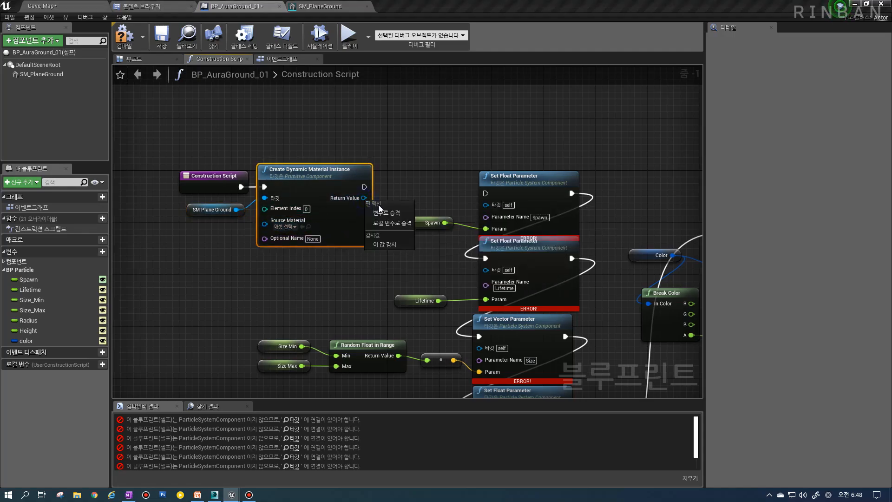
click(395, 210)
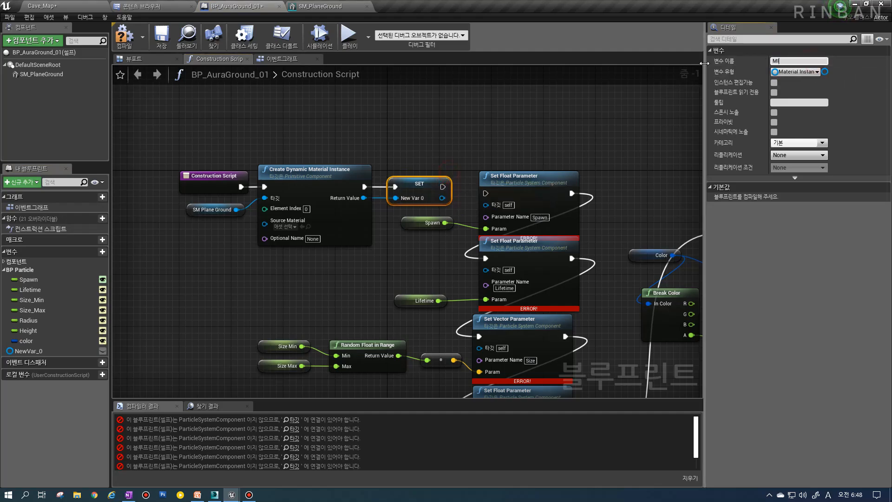
text(MI)
key(Return)
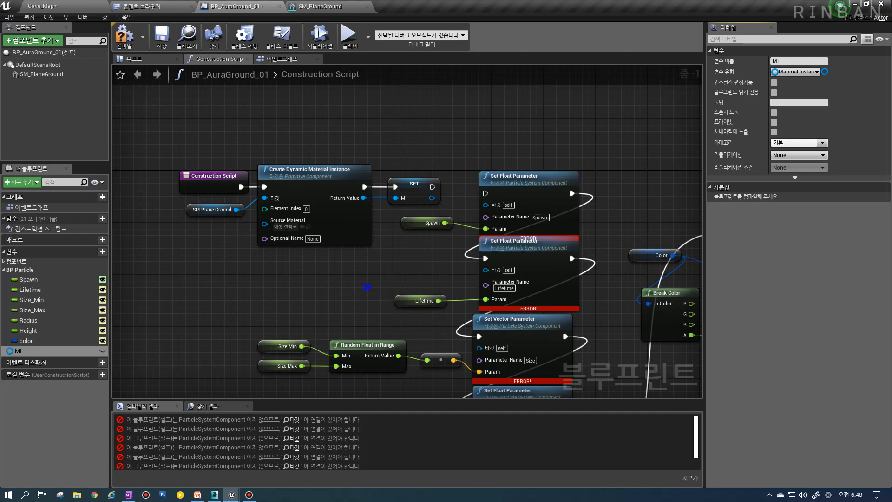
Step: Place a getter for the MI variable in the empty space between the Create Dynamic Material Instance and Random Float in Range nodes
mouse_move(366, 287)
right_down()
mouse_move(409, 135)
mouse_move(405, 106)
mouse_move(394, 234)
right_up()
scroll(404, 111, down, 2)
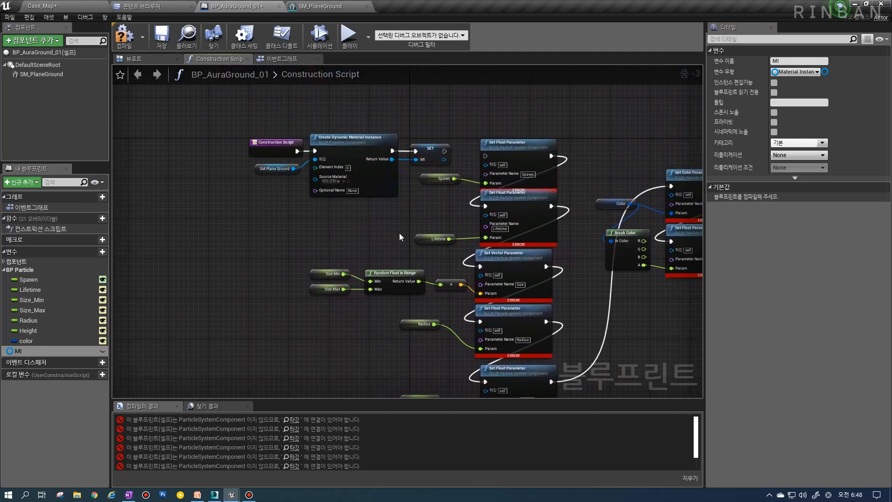
drag(30, 353, 507, 158)
scroll(353, 251, up, 3)
scroll(386, 243, down, 2)
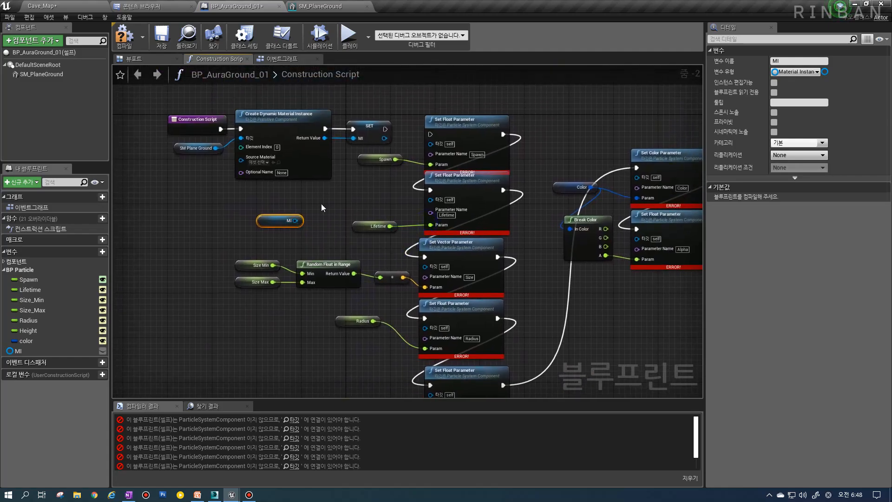
scroll(448, 126, up, 2)
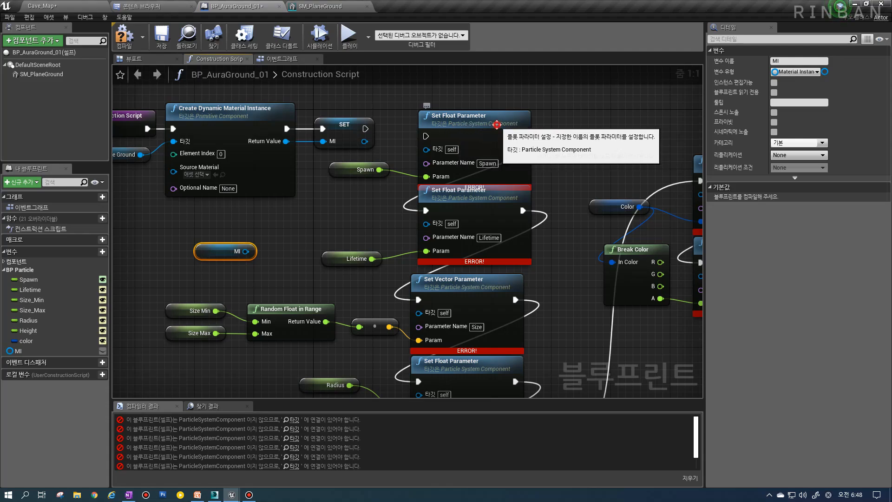
Step: Create a Set Scalar Parameter Value node targeting MI and position it above the Spawn Set Float Parameter node
click(501, 123)
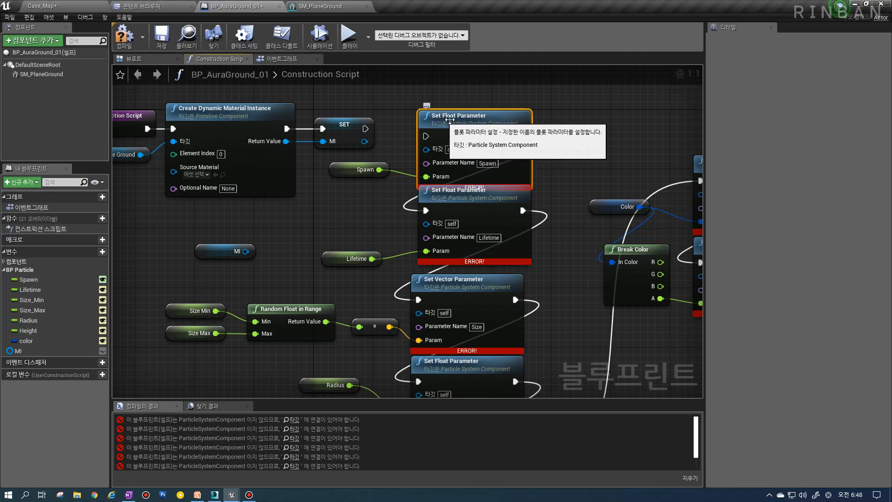
right_drag(289, 189, 275, 227)
drag(231, 289, 395, 95)
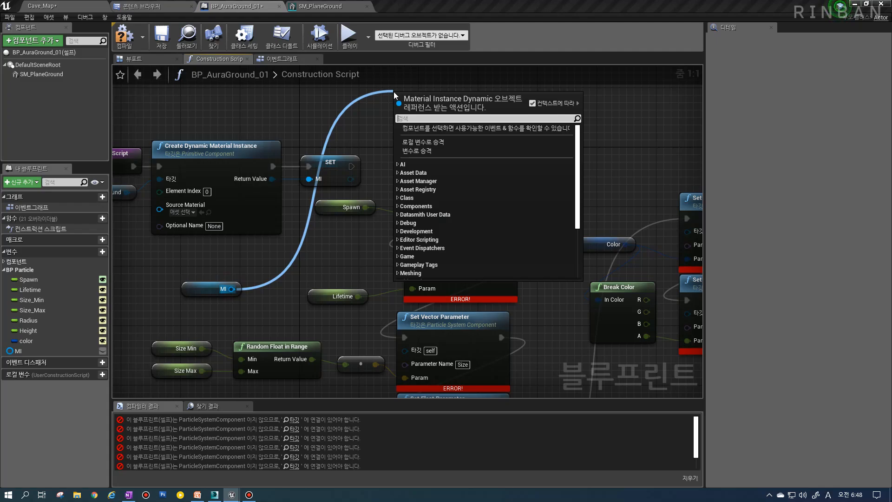
text(set )
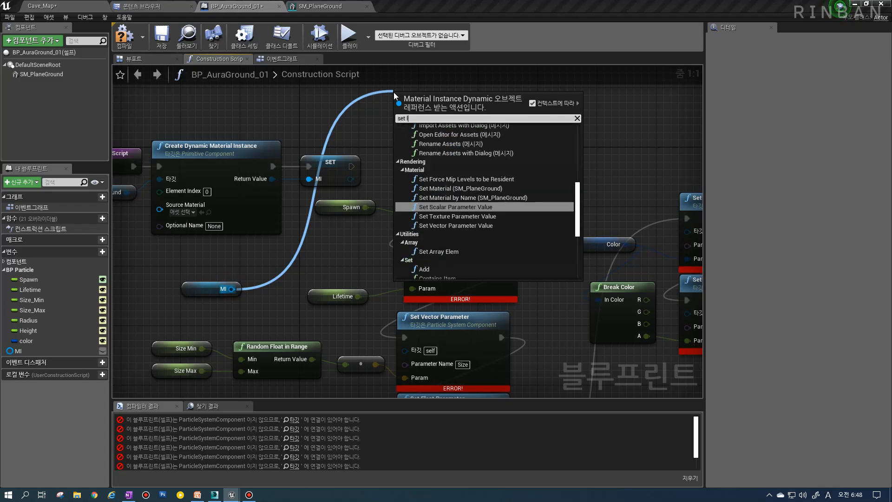
text(para)
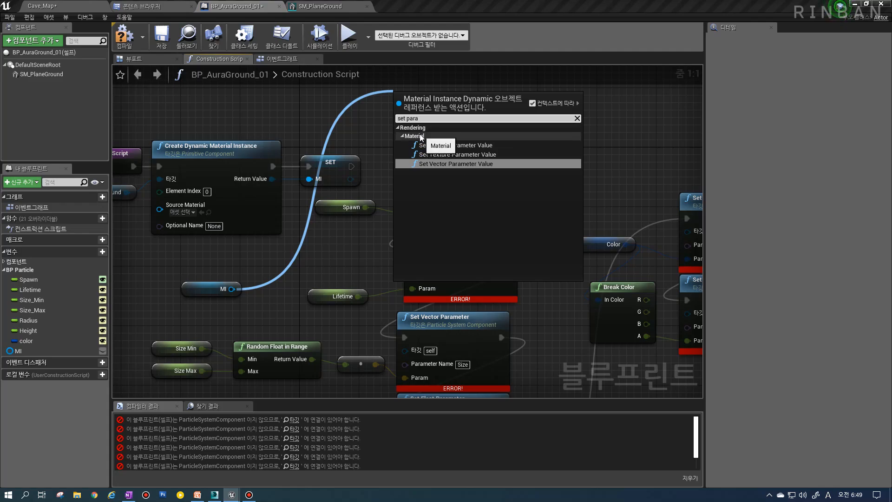
click(470, 146)
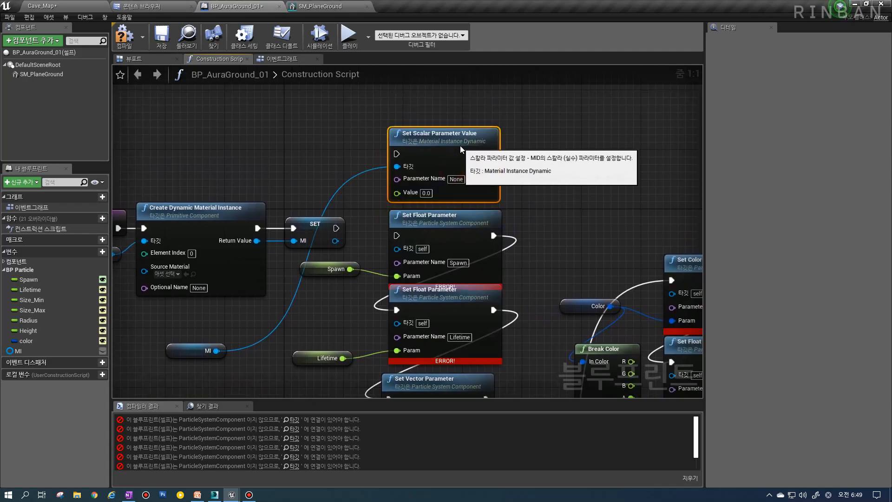
drag(460, 146, 461, 138)
Step: Search all of the blueprint's available actions for "set parameter" nodes
click(413, 233)
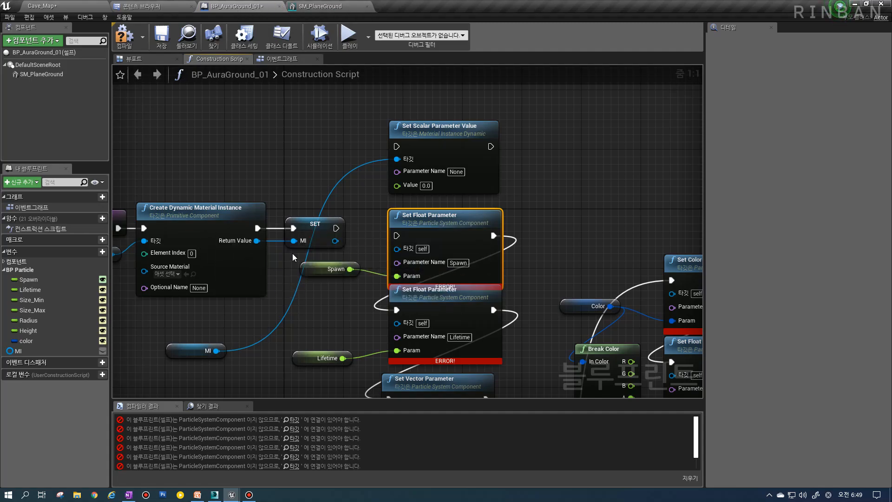
right_drag(310, 117, 304, 195)
right_click(374, 120)
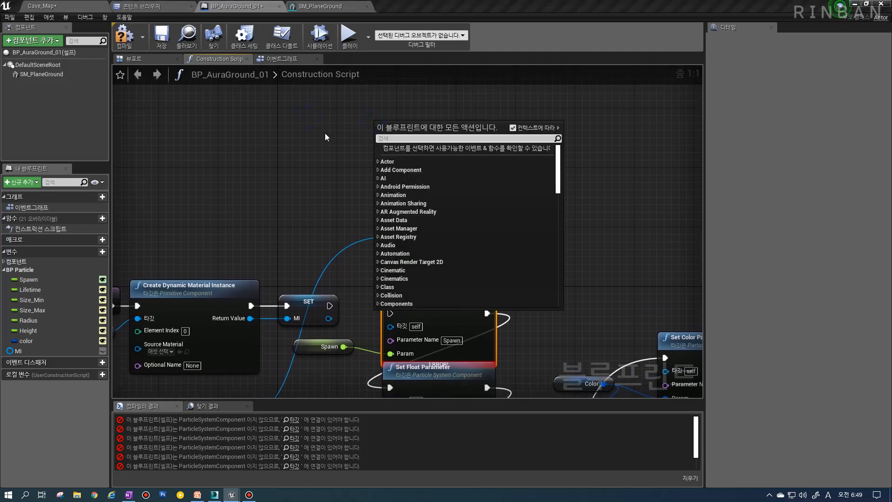
right_click(349, 114)
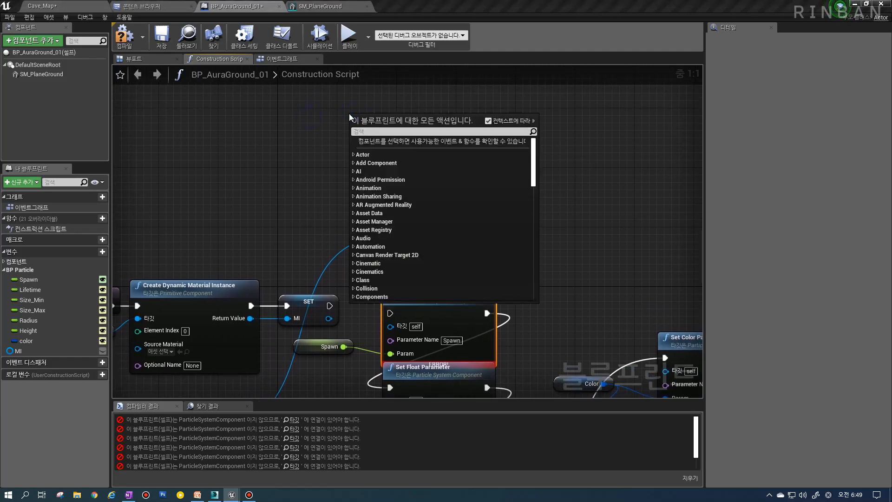
text(set parameter)
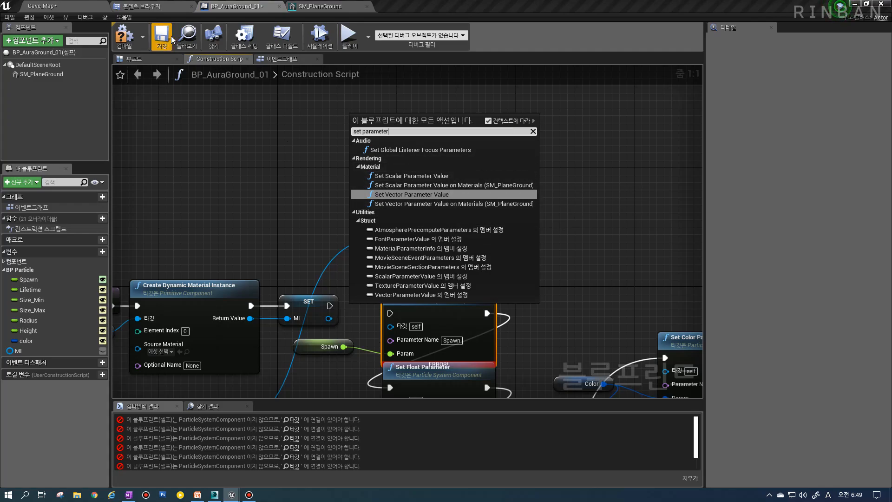
Step: Open BP_Glitter_01 and examine which set parameter actions its PT Glitter 01 particle component offers by searching for "set param"
click(145, 6)
double_click(184, 58)
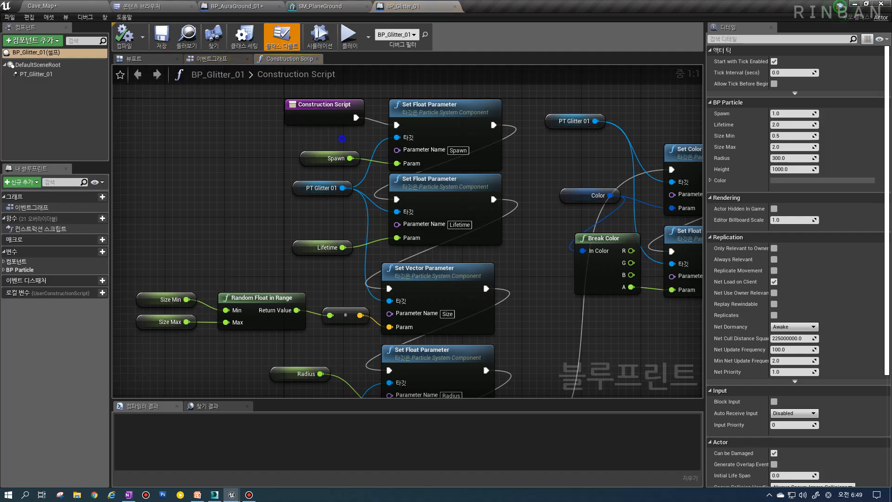
right_drag(372, 138, 326, 231)
drag(297, 280, 372, 140)
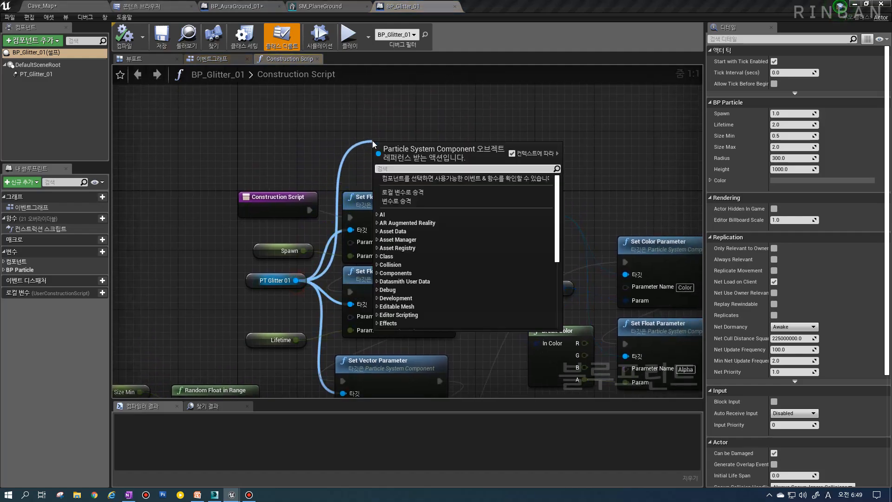
text(set)
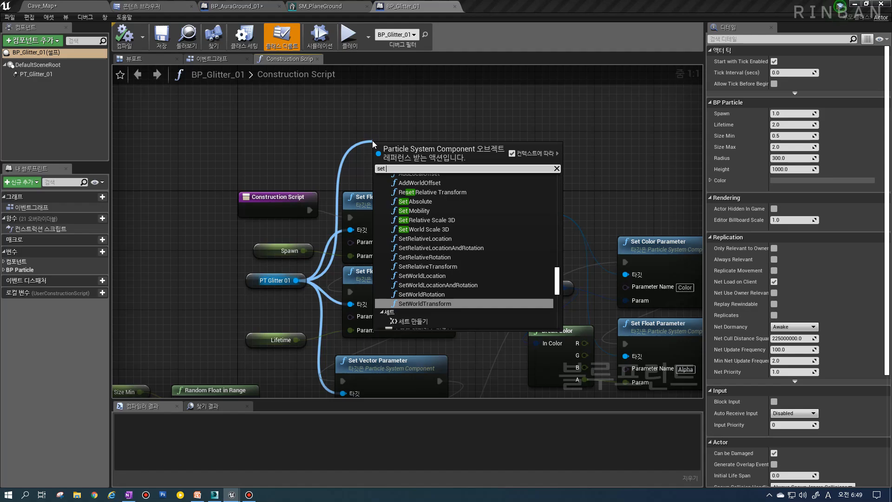
text( param)
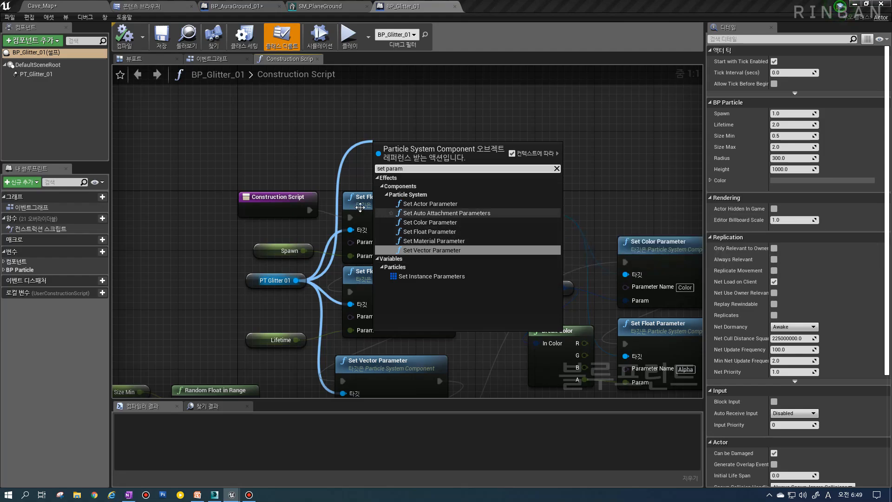
click(374, 210)
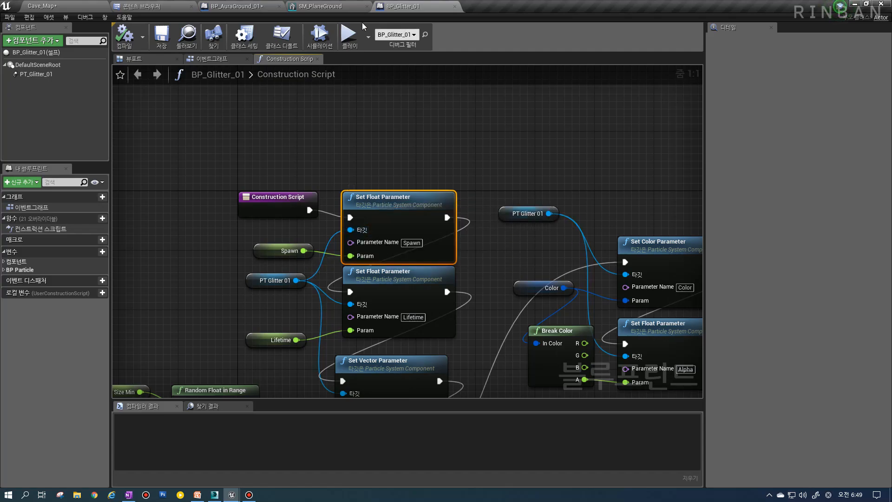
Step: Back in BP_AuraGround_01, try to connect the MI getter to the target of the Spawn Set Float Parameter node
click(233, 6)
right_drag(390, 244, 415, 122)
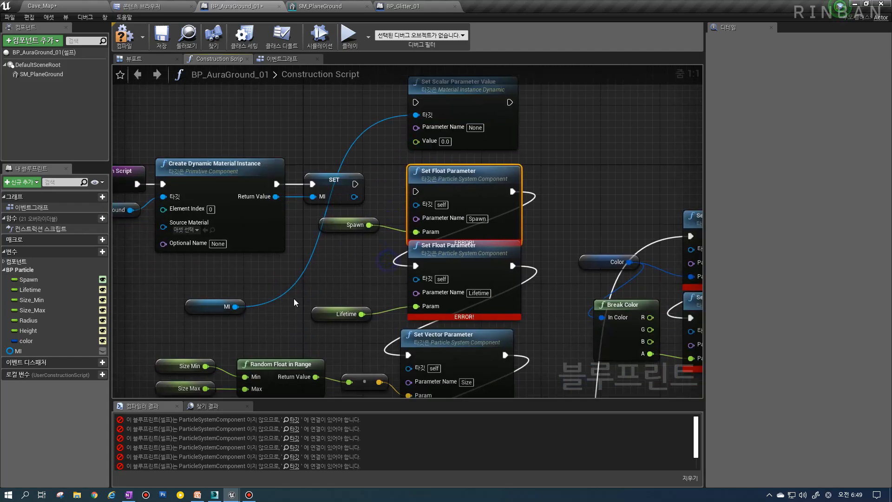
drag(236, 307, 419, 202)
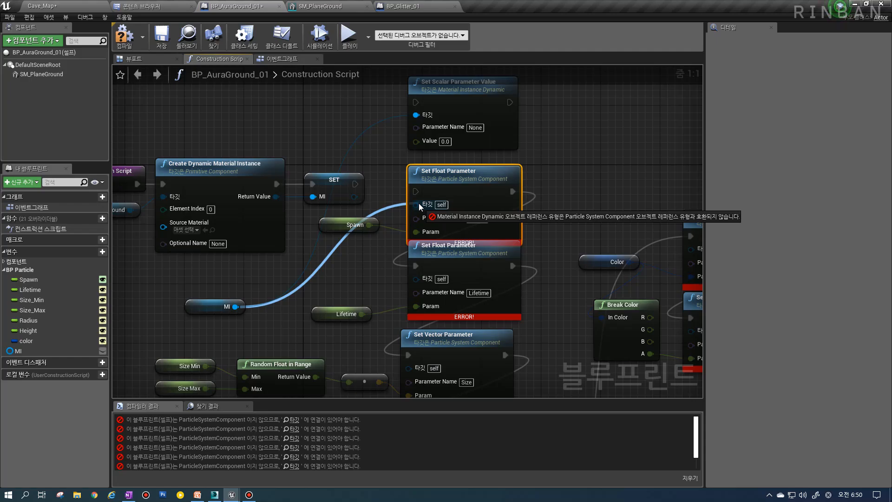
drag(419, 203, 423, 119)
click(390, 159)
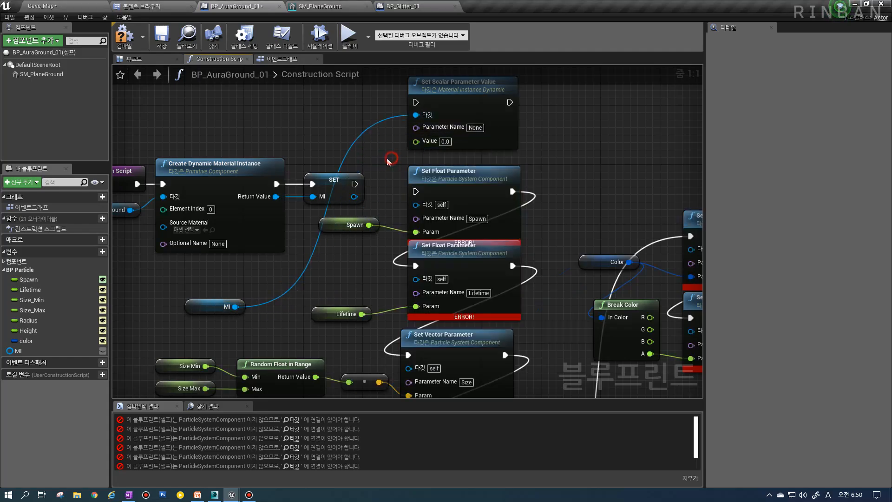
Step: Delete all the Set Float, Set Vector and Set Color Parameter particle nodes from BP_AuraGround_01's construction script
scroll(356, 238, down, 1)
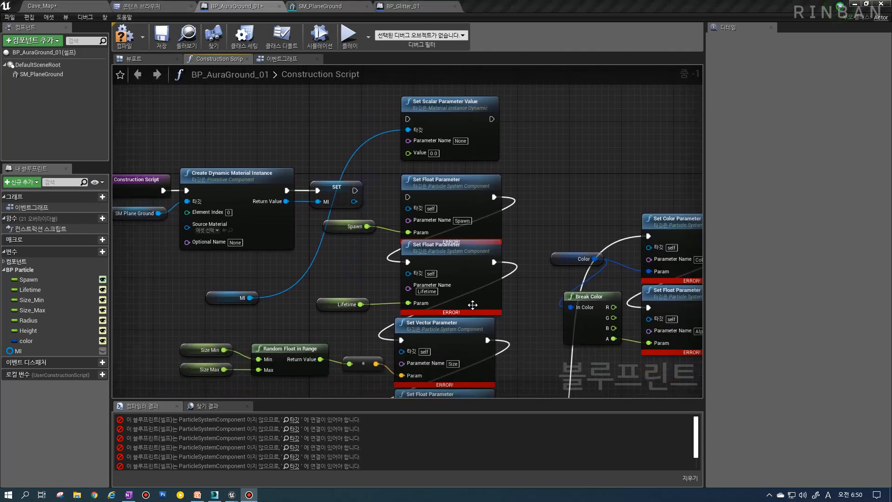
scroll(471, 305, down, 2)
right_drag(449, 294, 433, 223)
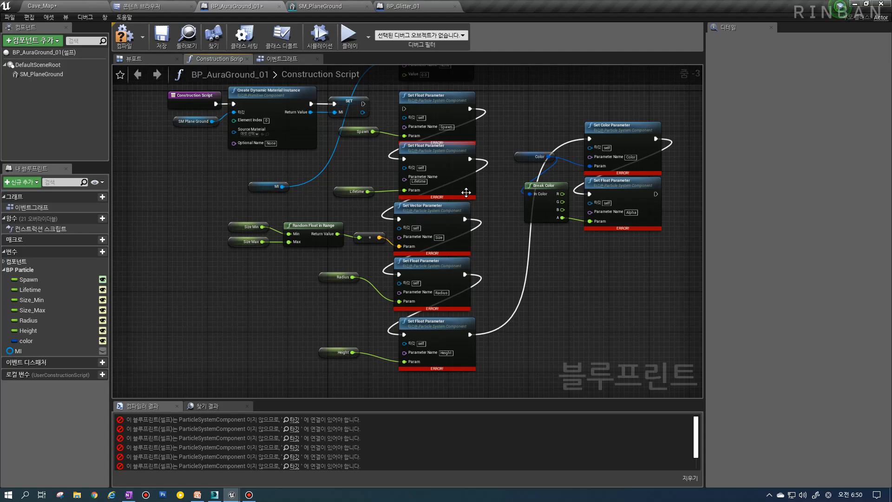
drag(492, 390, 435, 107)
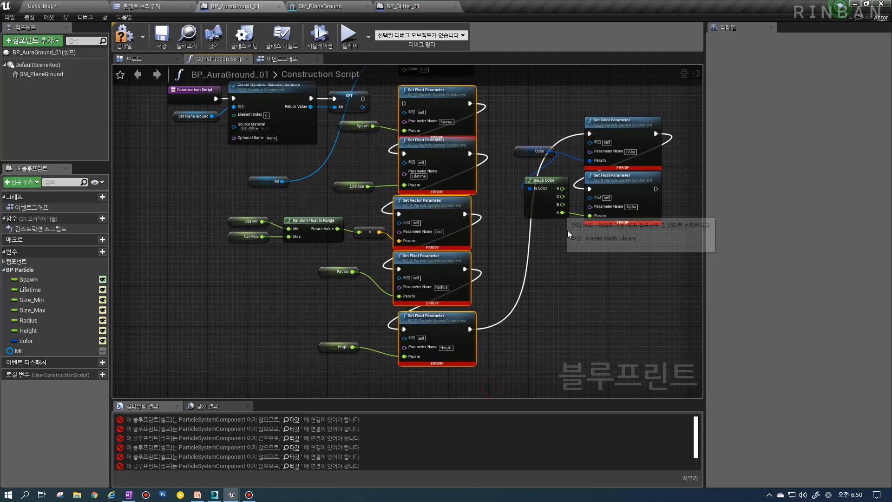
key(Delete)
drag(615, 266, 623, 133)
key(Delete)
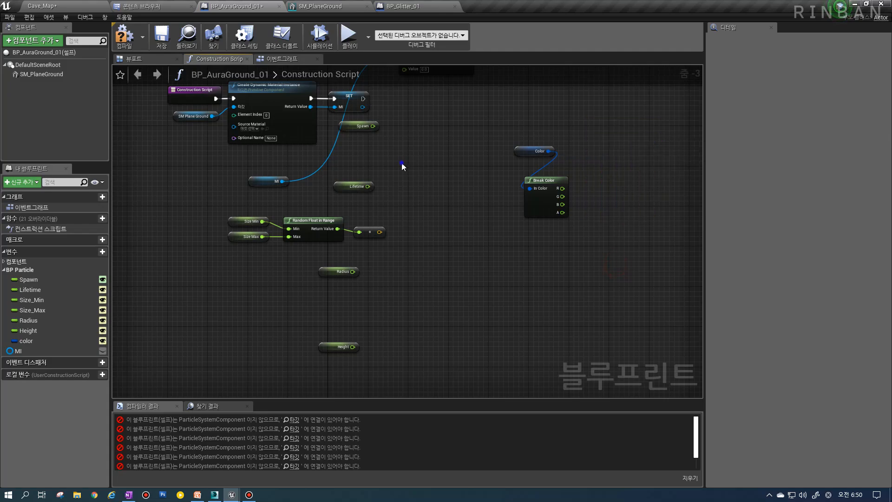
Step: Move the Set Scalar Parameter Value node beside the MI SET node and compile the blueprint
right_drag(401, 162, 403, 177)
drag(416, 153, 406, 224)
scroll(367, 230, up, 1)
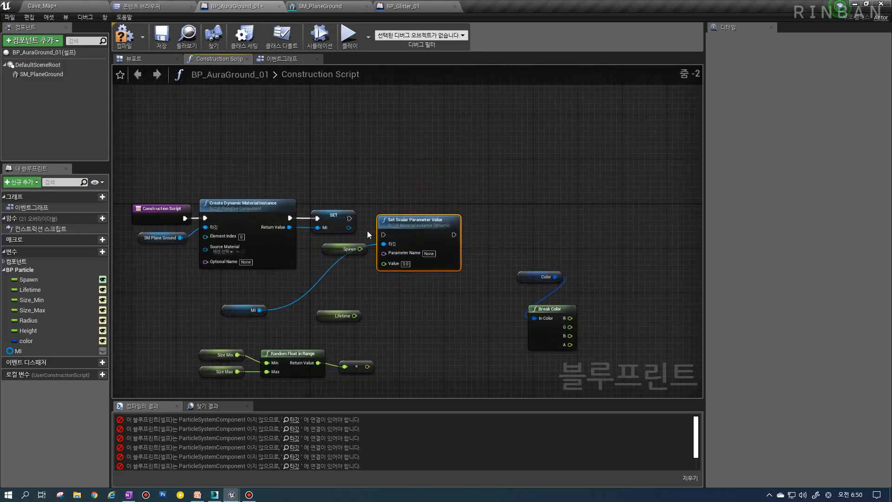
click(125, 37)
Step: Reposition the MI getter just above the Set Scalar Parameter Value node and shift the Spawn getter slightly
right_drag(209, 344, 262, 321)
right_drag(337, 258, 315, 261)
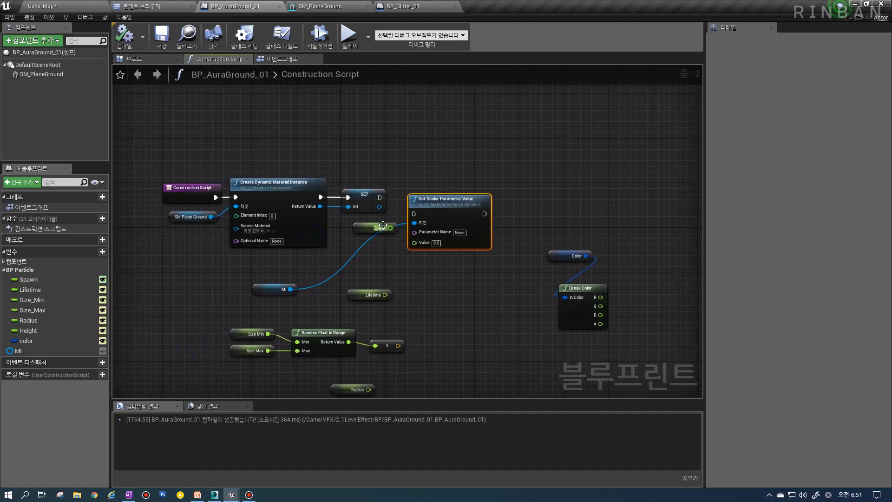
drag(372, 227, 366, 233)
drag(265, 291, 426, 175)
scroll(214, 203, up, 1)
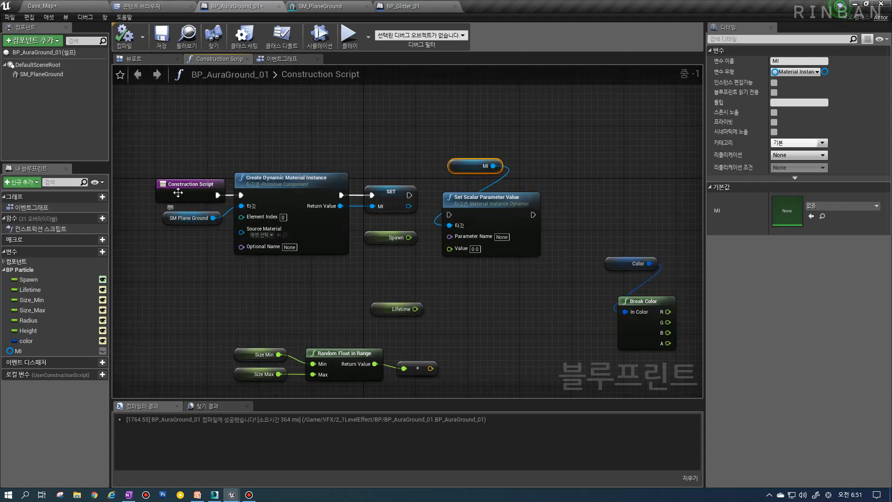
Step: Nudge the Set Scalar Parameter Value node closer to the MI getter and inspect the SM_PlaneGround component's details
click(46, 79)
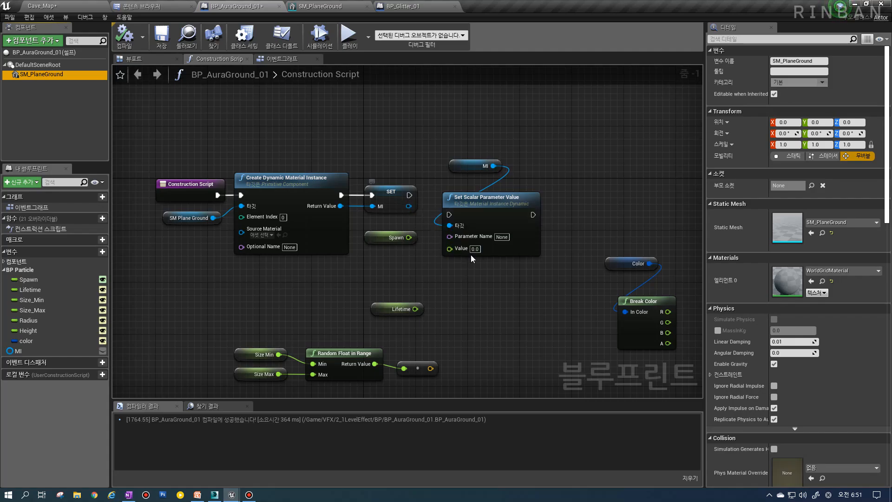
right_drag(352, 226, 319, 177)
drag(466, 151, 465, 144)
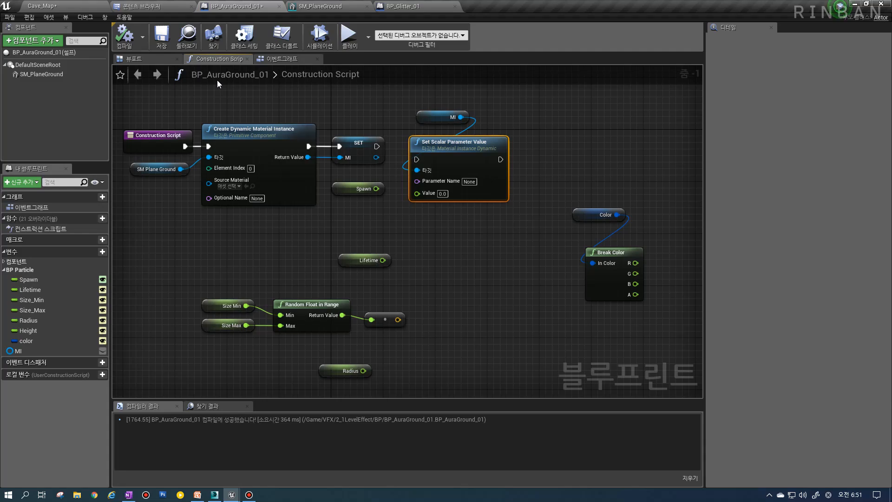
click(68, 75)
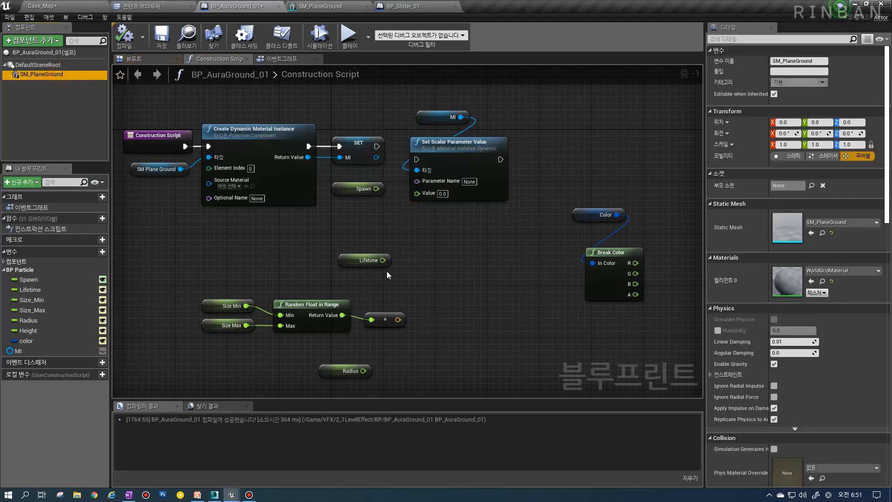
Step: Gather the Spawn, Lifetime and Radius getters around the Random Float in Range node and shift Color and Break Color down
drag(363, 193, 346, 240)
mouse_move(322, 277)
mouse_down()
mouse_move(365, 242)
mouse_move(330, 264)
mouse_up()
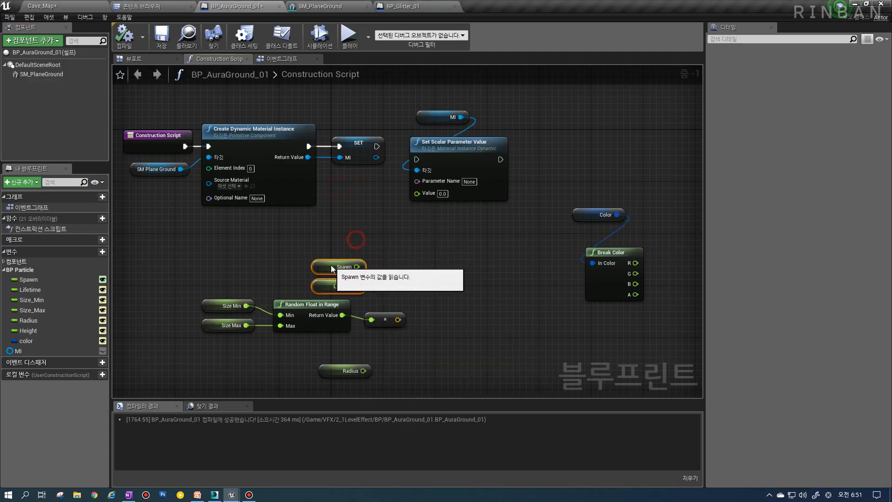
right_drag(329, 320, 333, 256)
drag(329, 309, 328, 283)
drag(562, 195, 645, 149)
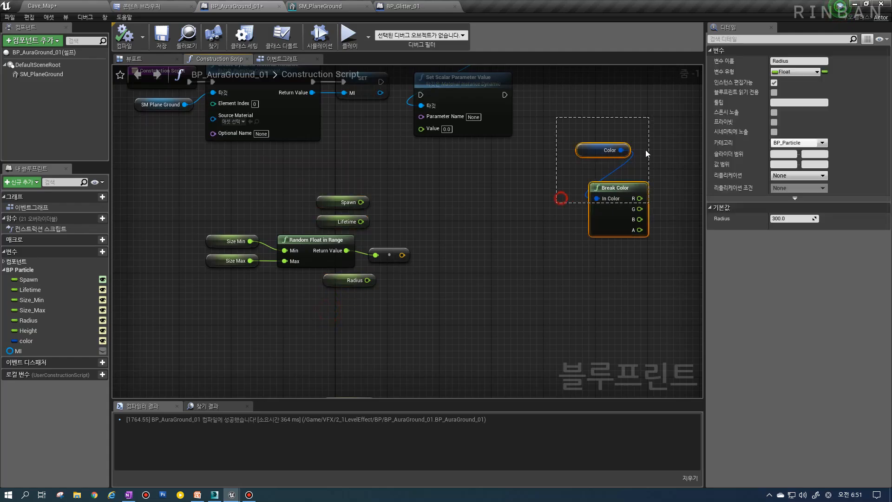
drag(609, 188, 616, 200)
right_drag(553, 197, 514, 263)
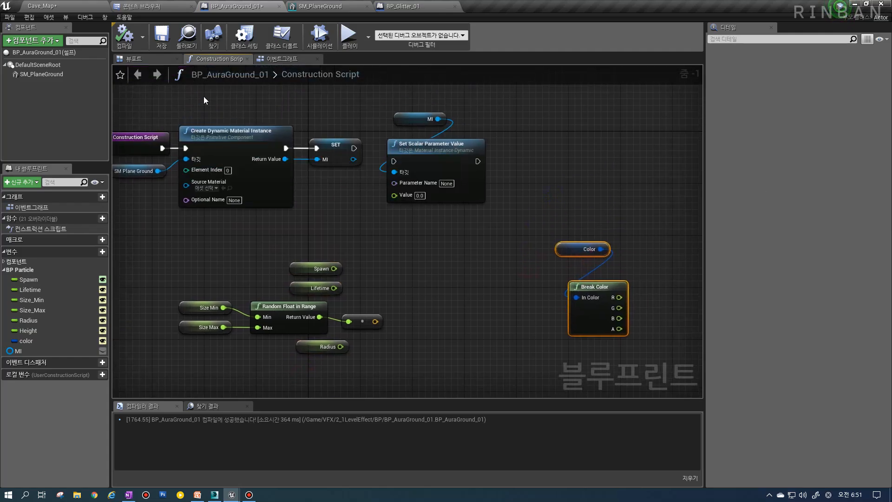
Step: Create a material named MT_AuraGround_01 in the 2_1LevelEffect Material folder and open it for editing
click(149, 8)
click(44, 146)
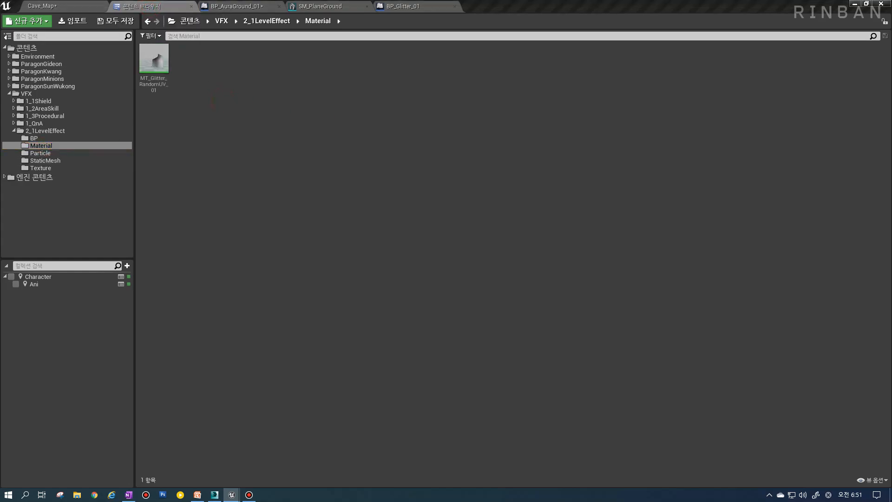
right_click(304, 122)
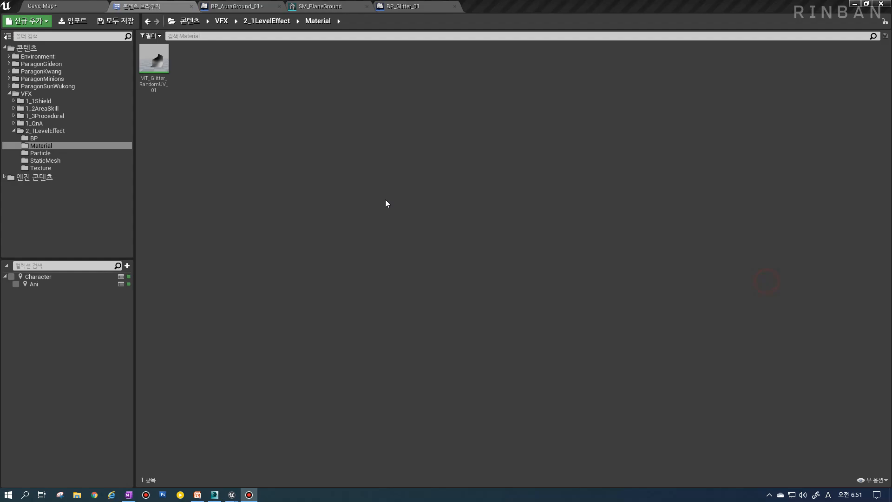
right_click(176, 122)
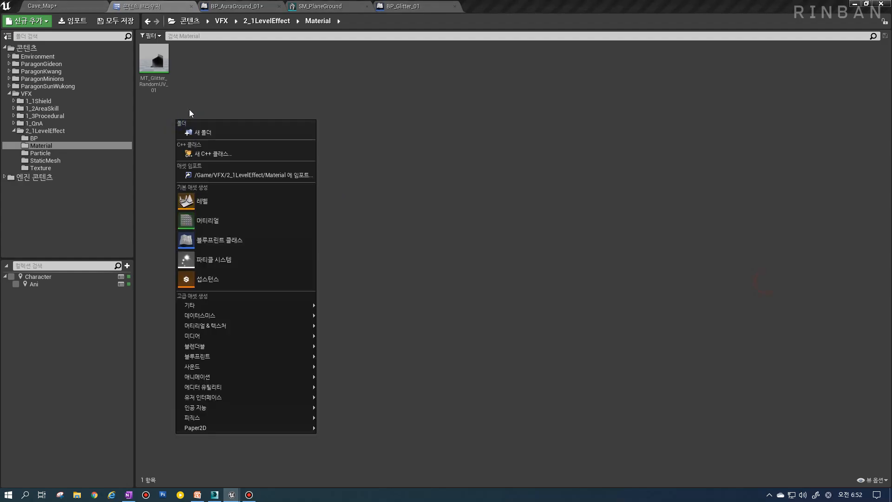
click(224, 226)
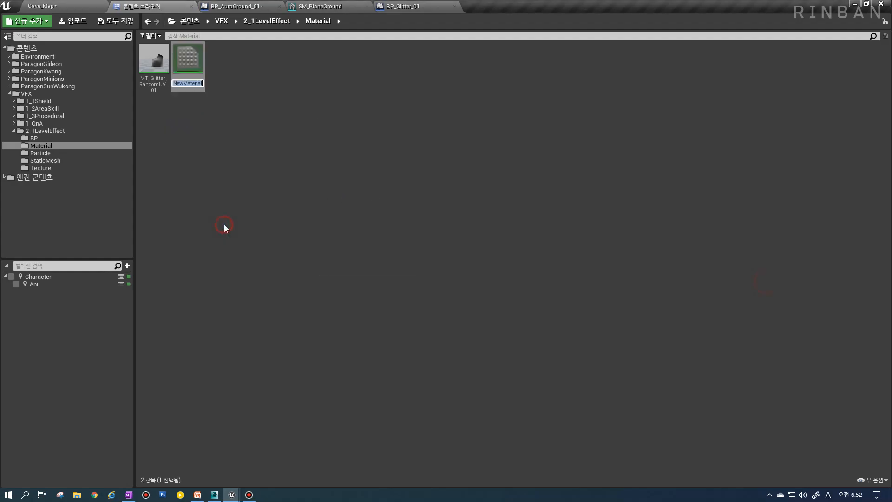
text(MT_)
text(Aur)
text(aG)
text(round)
text(_01)
key(Return)
key(Return)
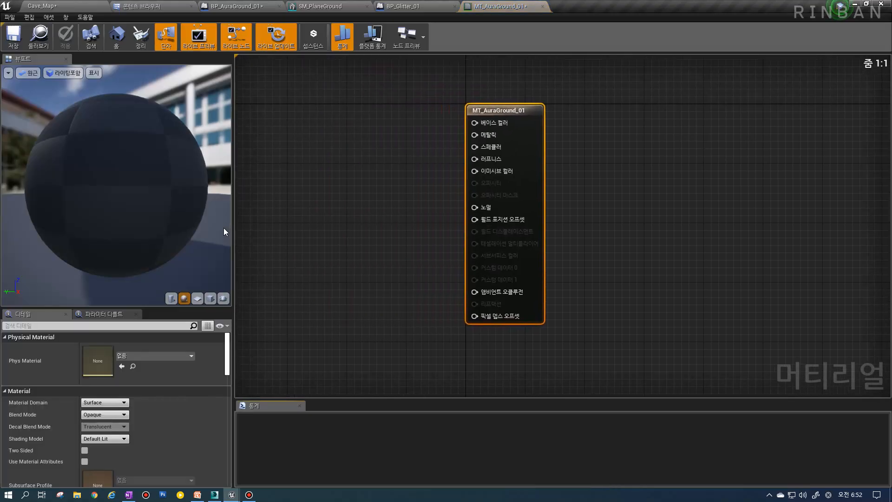
Step: Set the material's blend mode to Translucent and its shading model to Unlit
right_drag(320, 291, 533, 292)
click(533, 292)
click(110, 404)
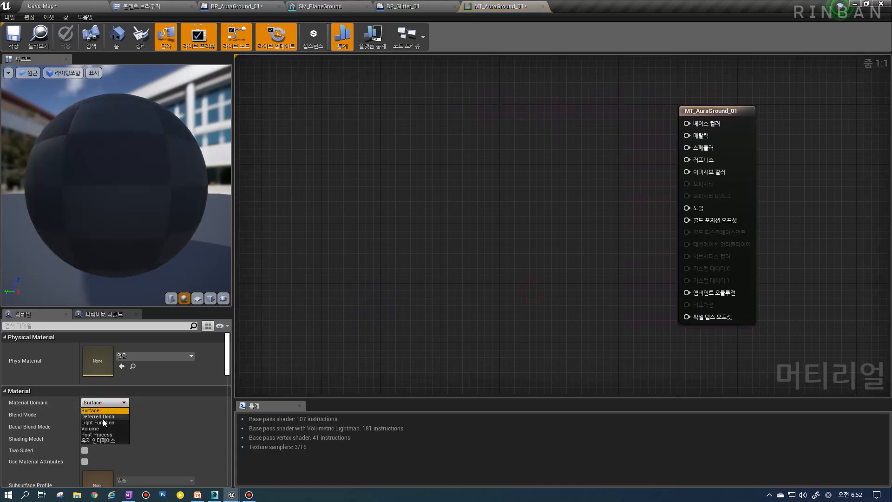
click(53, 415)
click(100, 415)
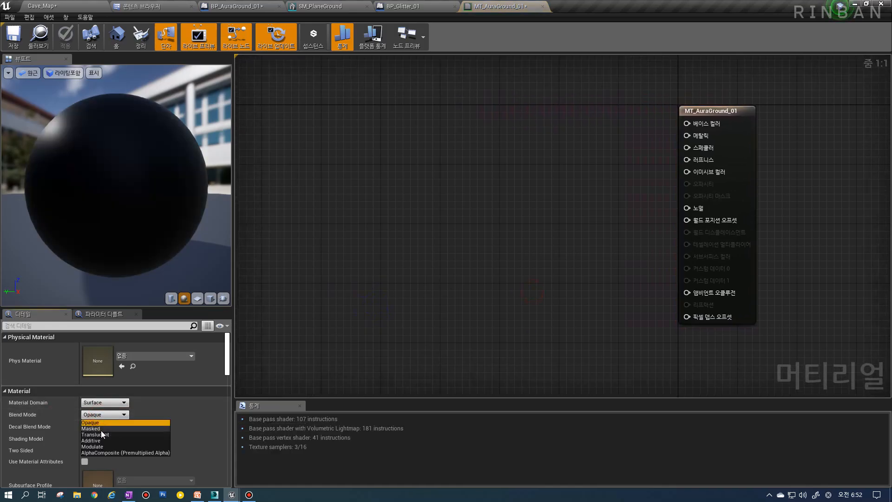
click(103, 435)
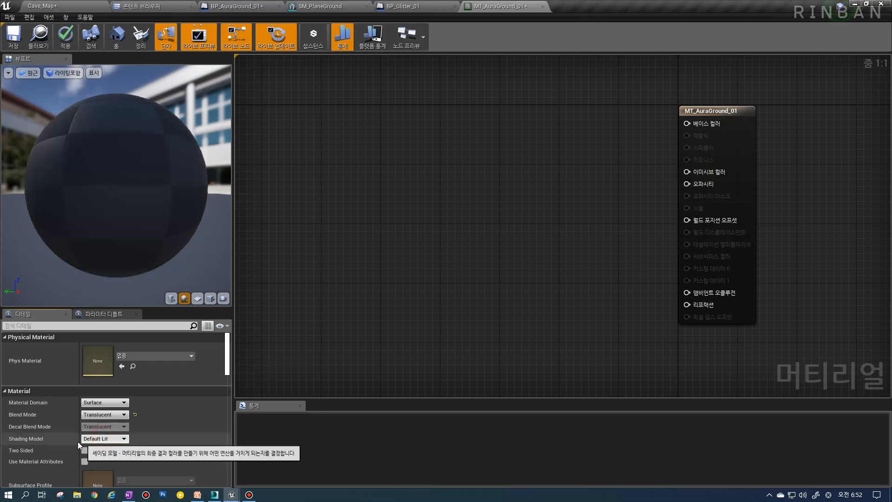
click(107, 439)
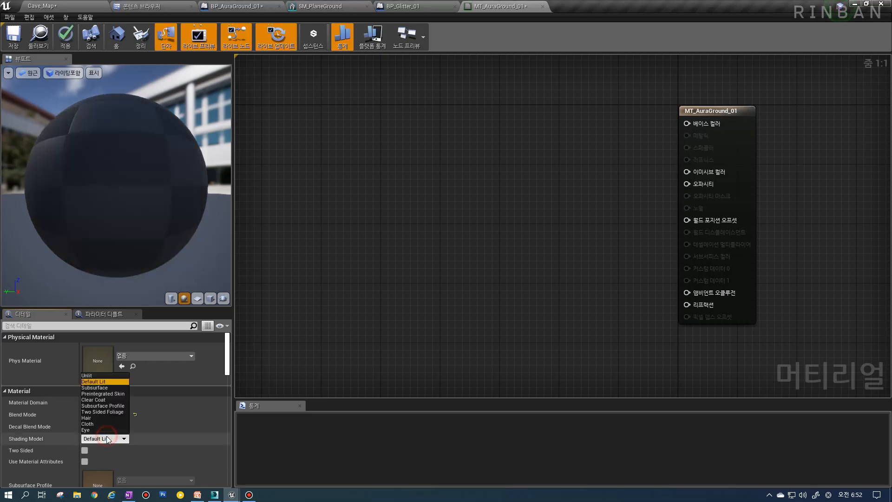
click(87, 375)
mouse_move(426, 257)
right_down()
mouse_move(512, 272)
mouse_move(521, 287)
right_up()
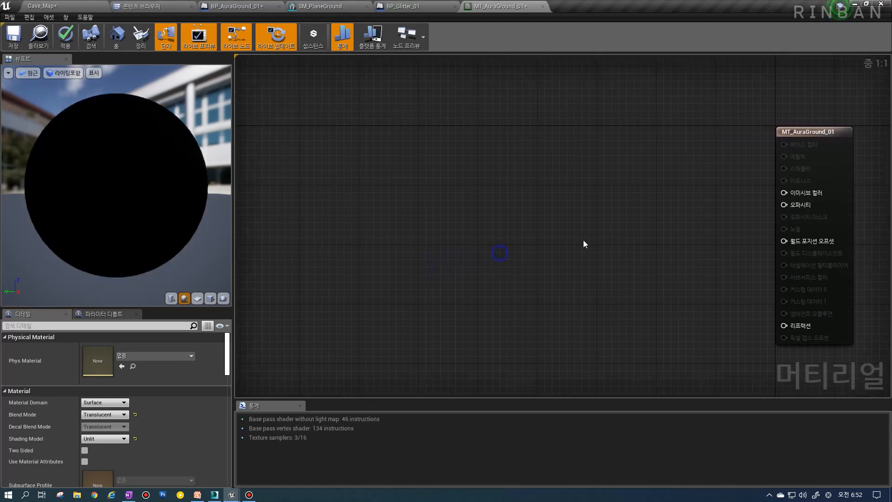
right_drag(515, 246, 536, 246)
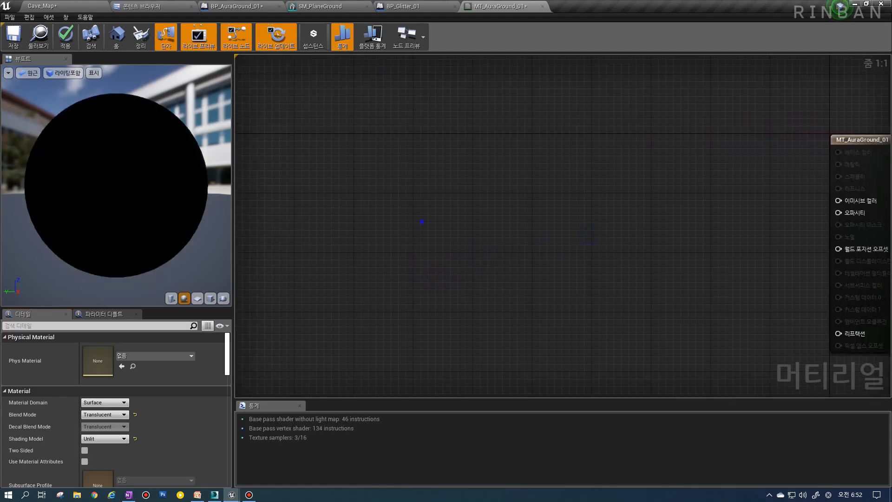
mouse_move(422, 221)
right_down()
mouse_move(454, 224)
mouse_move(414, 223)
right_up()
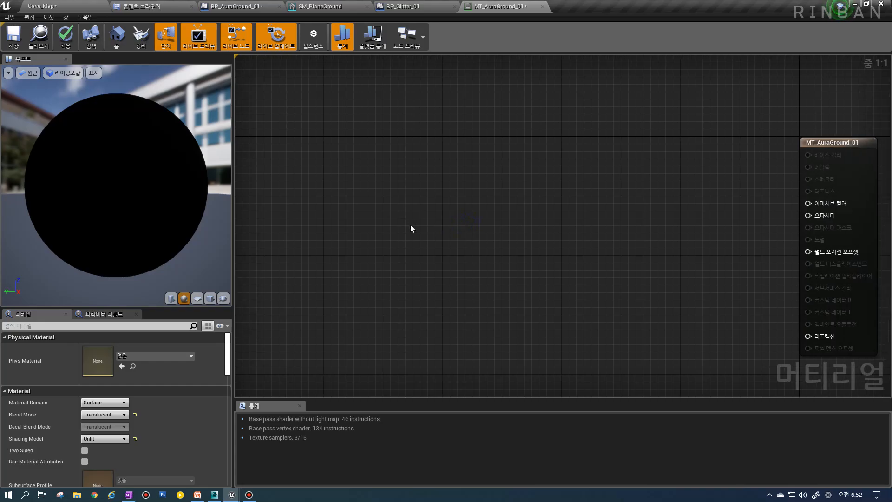
click(529, 208)
Step: Find the TX_Flow_01 texture in the VFX 1_2AreaSkill Texture folder, open it to check its settings and locate it in the browser
click(150, 6)
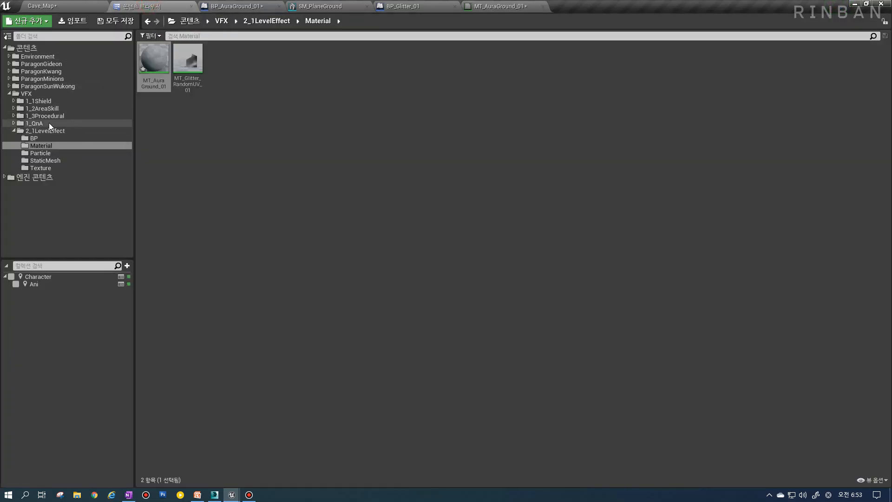
click(51, 109)
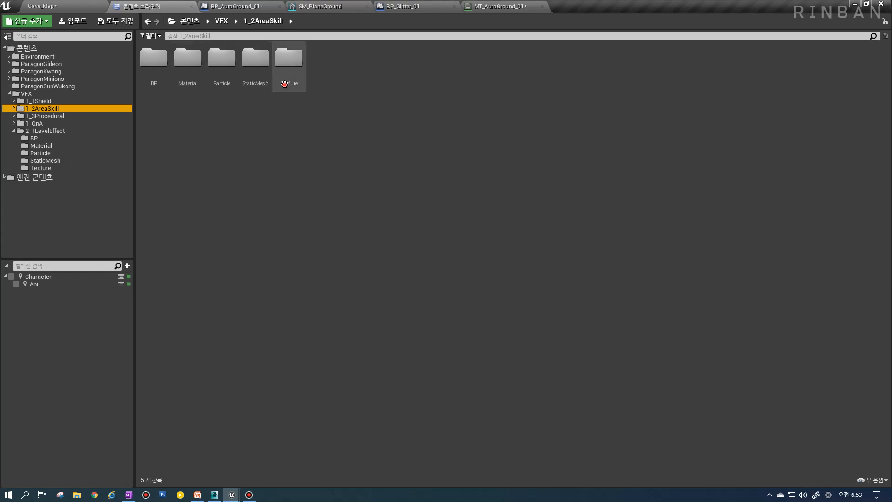
double_click(289, 70)
click(395, 80)
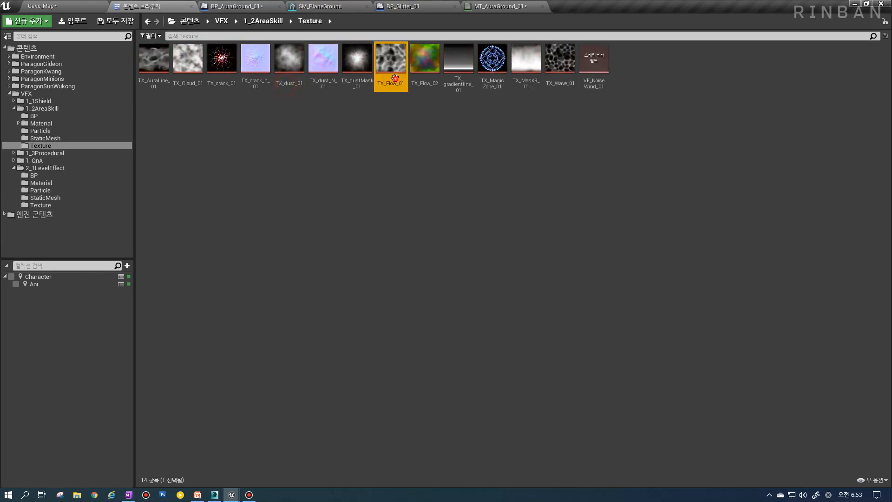
click(404, 125)
click(387, 69)
double_click(379, 69)
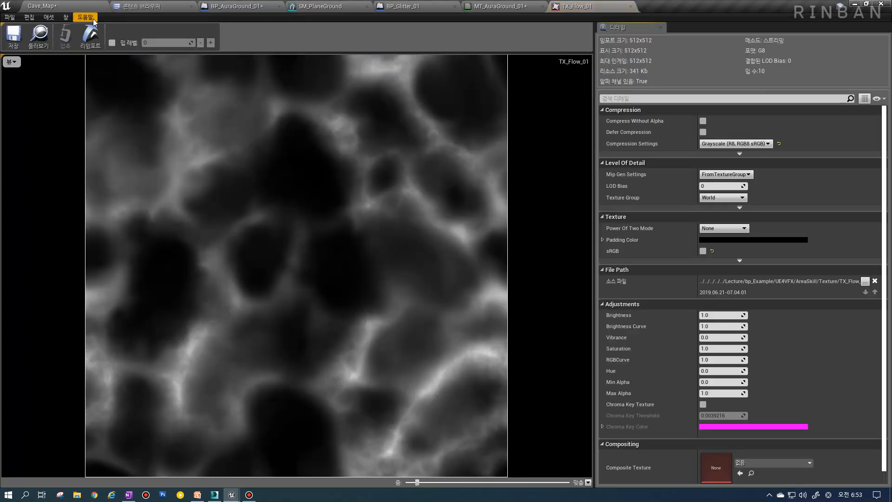
click(36, 40)
Step: Add a TX_Flow_01 Texture Sample to the MT_AuraGround_01 graph and convert it to a parameter named TX_D_01
click(497, 6)
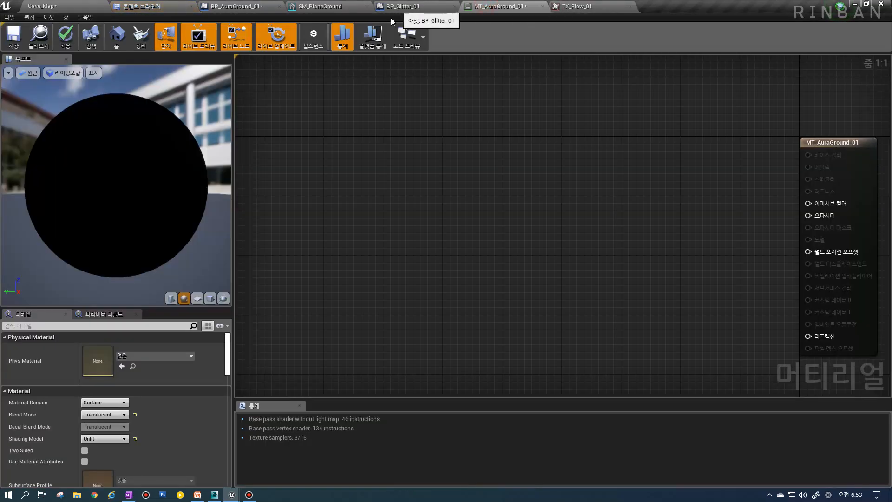
click(623, 175)
drag(656, 179, 560, 157)
right_click(560, 157)
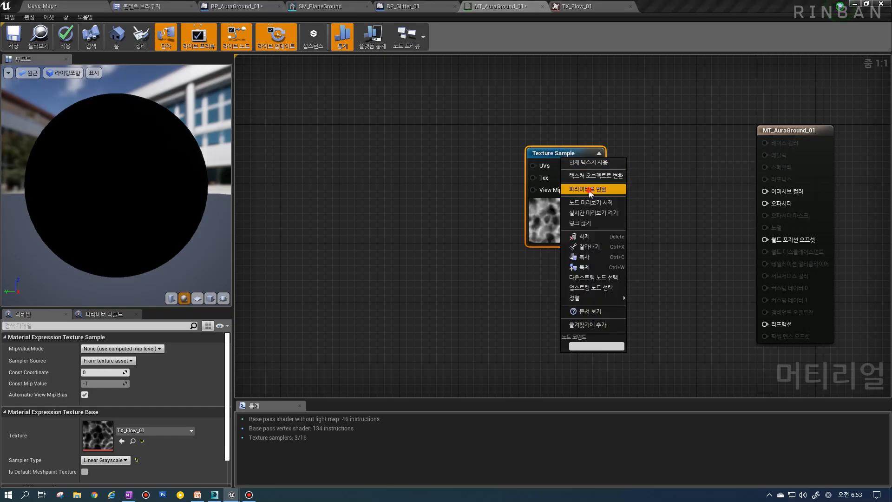
click(586, 189)
text(T)
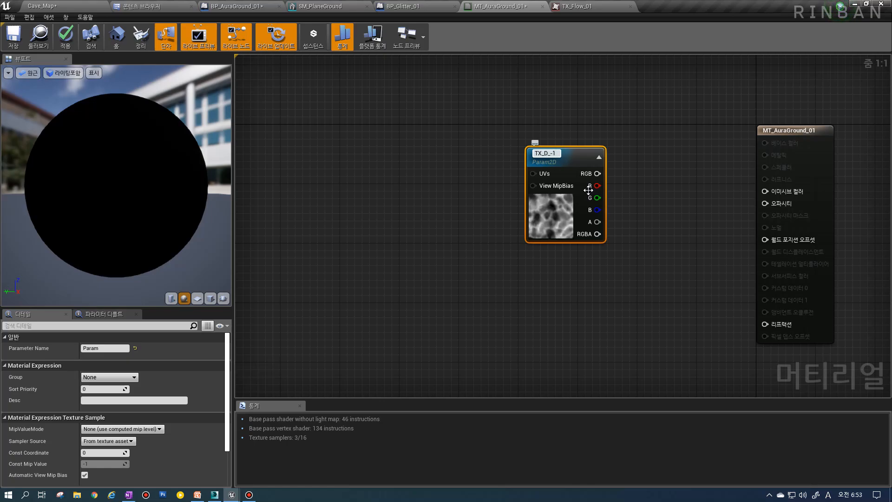
text(X_D_01)
key(Return)
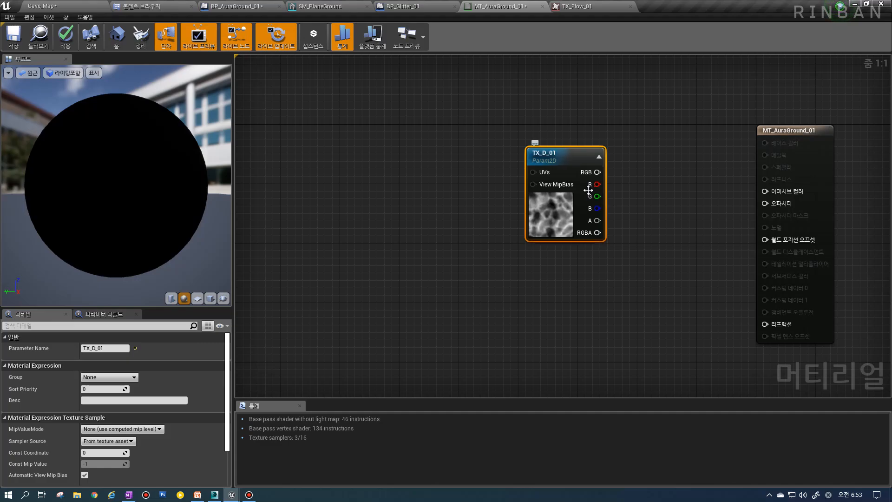
Step: Shift the TX_D_01 node slightly and add an AppendVector node well to its left in the graph
right_drag(462, 221, 489, 256)
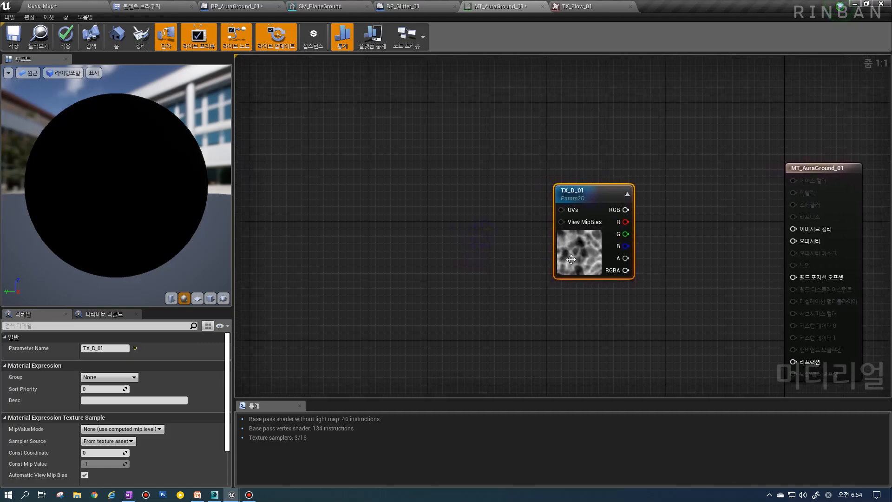
drag(572, 254, 546, 240)
right_drag(517, 228, 674, 233)
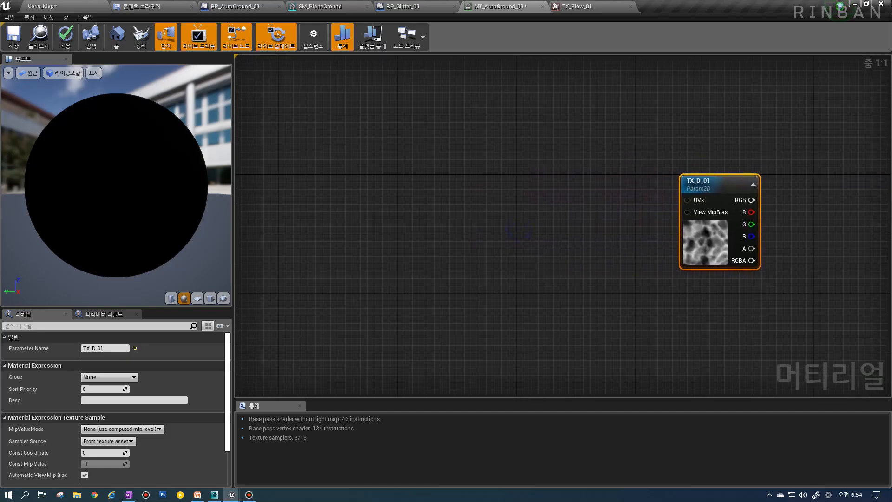
right_drag(506, 176, 532, 171)
right_click(405, 140)
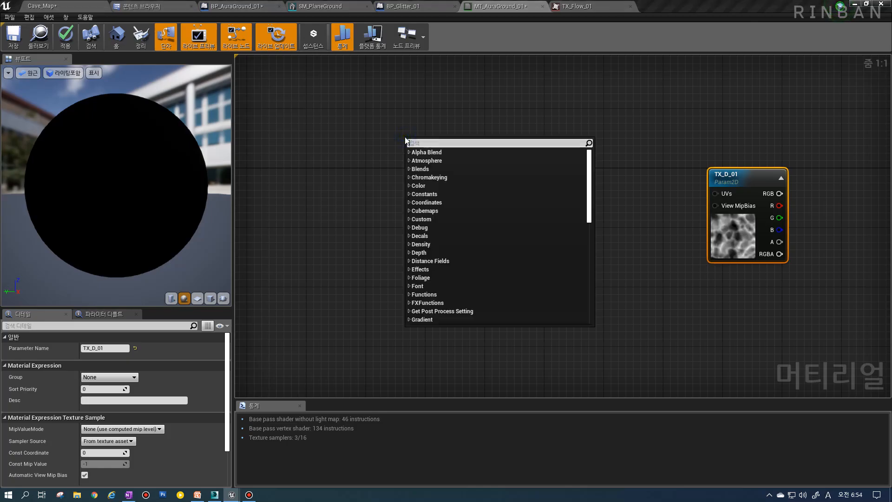
text(sa[[)
key(BackSpace)
key(BackSpace)
text(ppend)
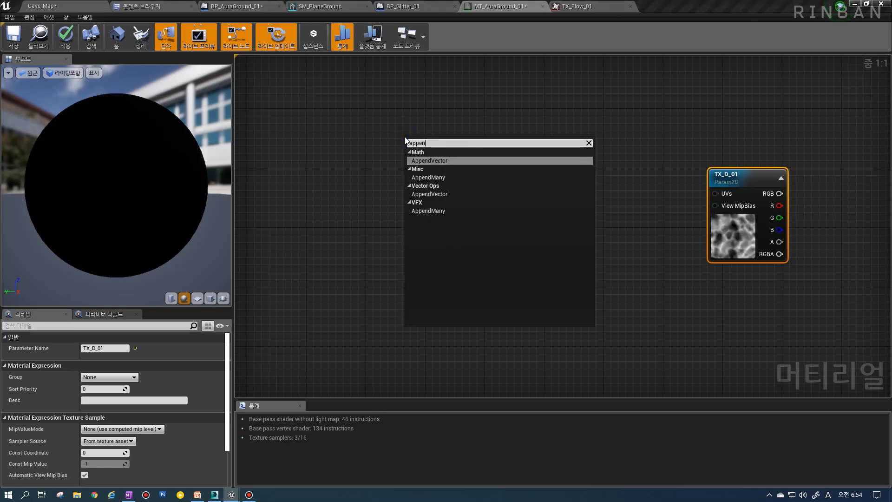
key(Return)
Step: Promote the Append node's A input to a scalar parameter named TX_D_01_Tile_X with default value 1 and place it up and left
right_click(413, 156)
click(432, 169)
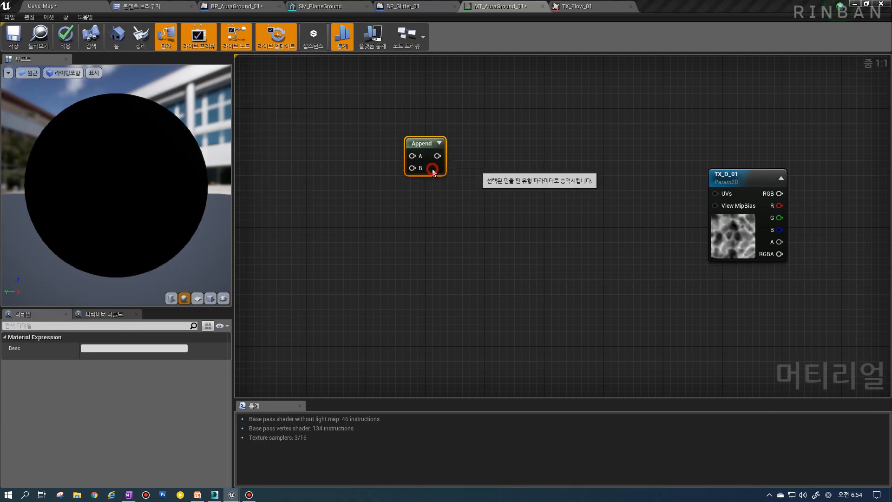
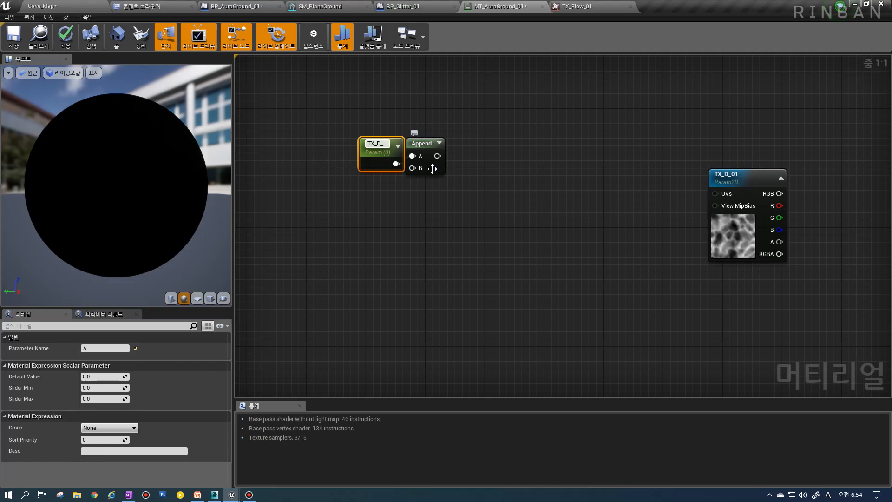
text(TX_D_01_T)
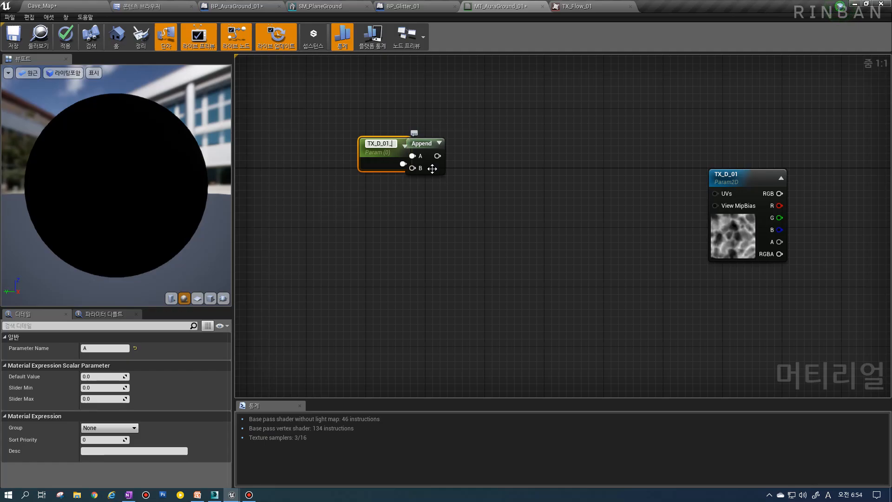
text(ile_X)
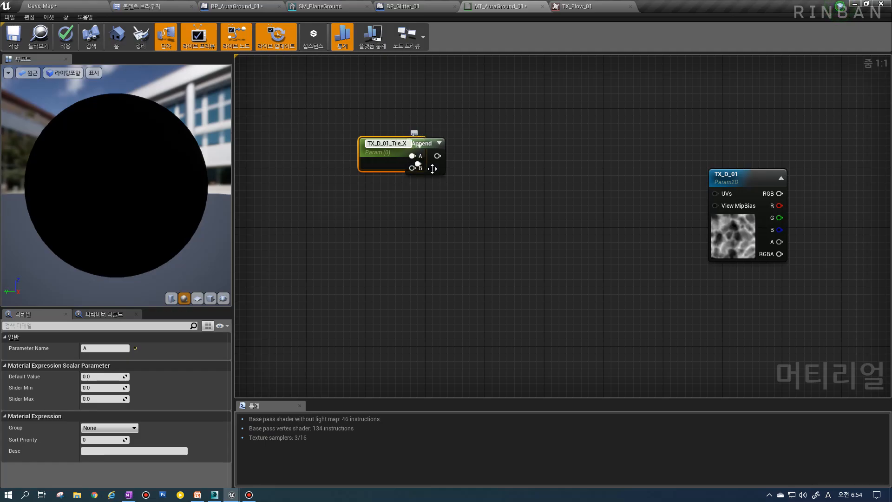
key(Return)
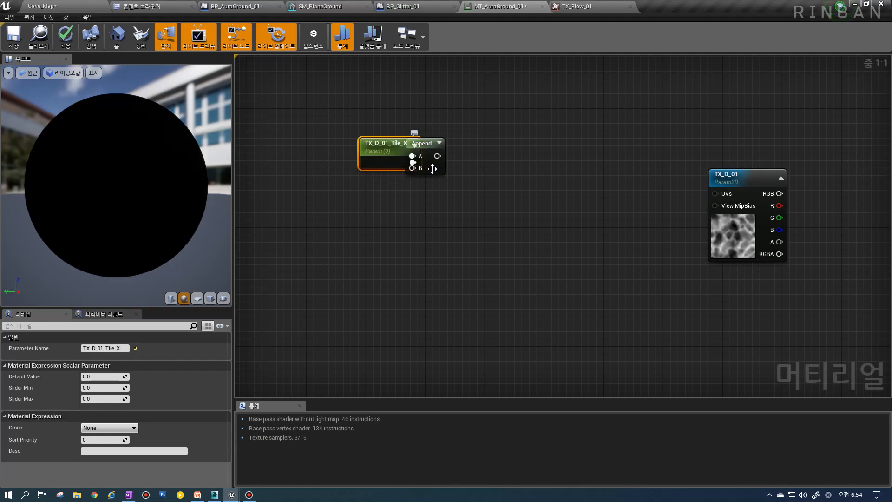
click(107, 377)
text(1)
key(Return)
drag(404, 150, 345, 114)
Step: Duplicate the TX_D_01_Tile_X parameter beneath itself and assign the original to a group named TX_D
click(328, 118)
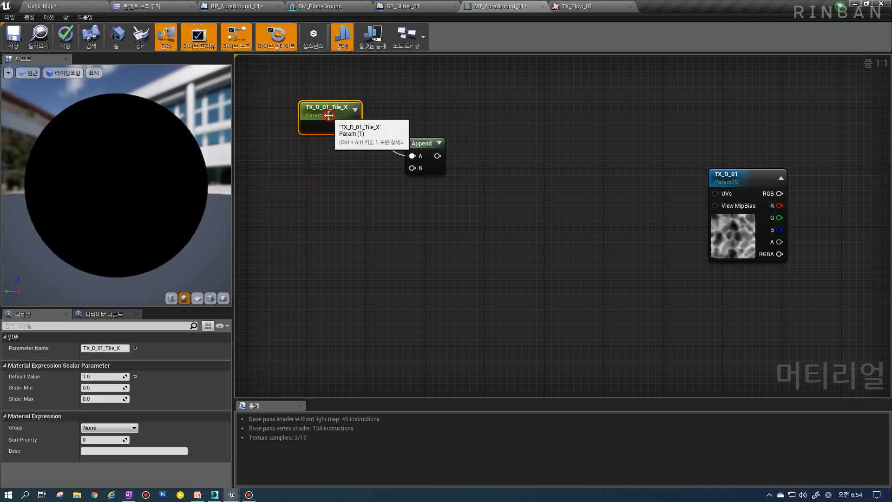
click(298, 156)
key(ctrl+v)
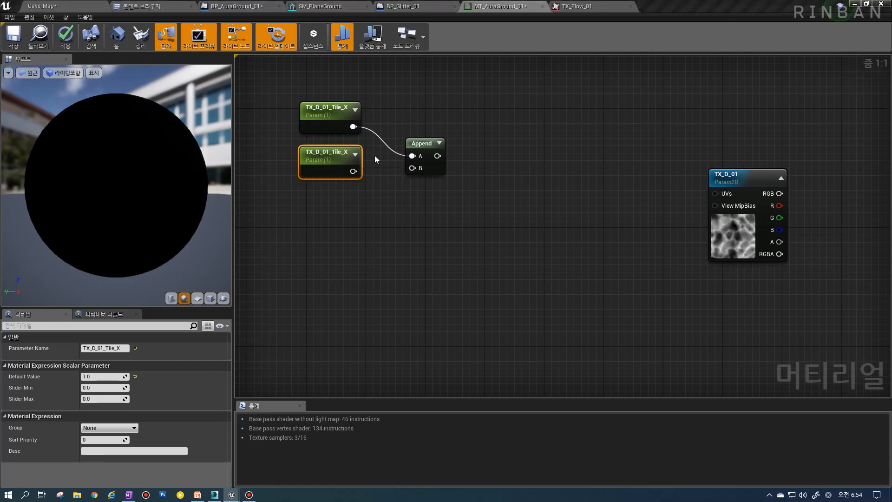
click(314, 123)
click(319, 154)
click(315, 123)
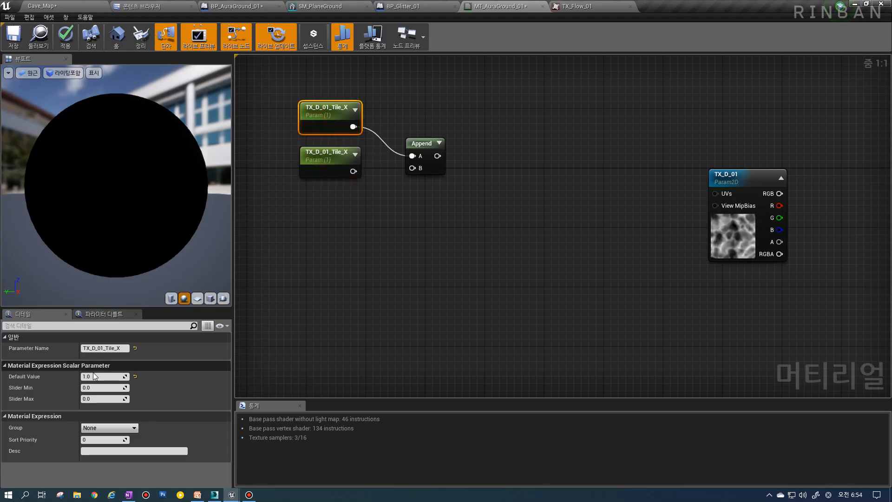
click(120, 427)
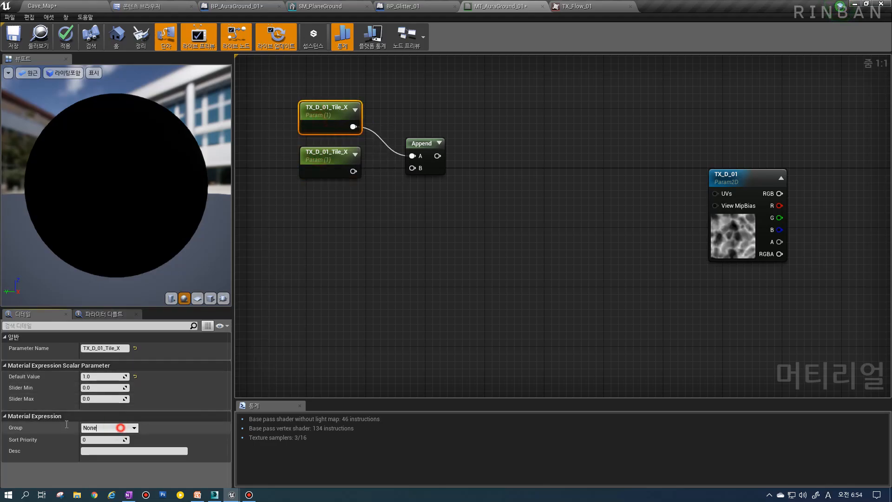
drag(66, 424, 52, 421)
text(TX_D)
key(Return)
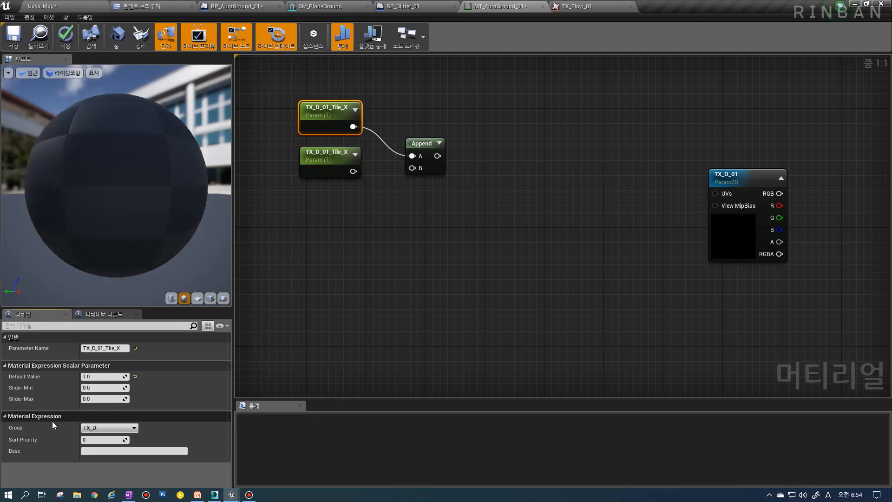
Step: Assign the duplicated tile parameter to the TX_D group and rename it TX_D_01_Tile_Y
click(320, 156)
click(110, 427)
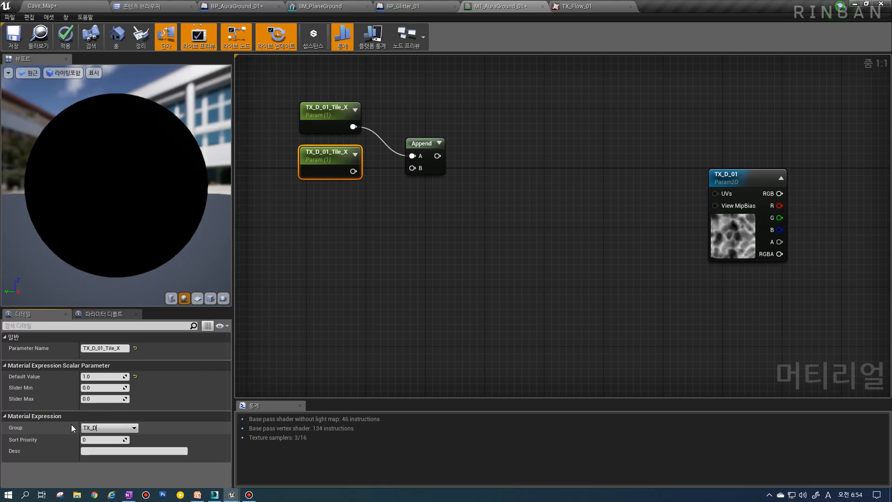
key(Return)
click(118, 348)
drag(113, 349, 119, 349)
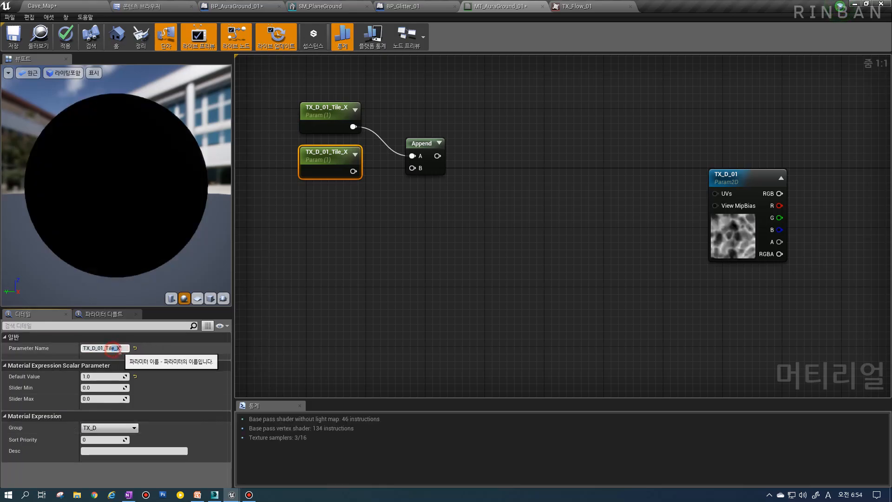
text(Y)
key(Return)
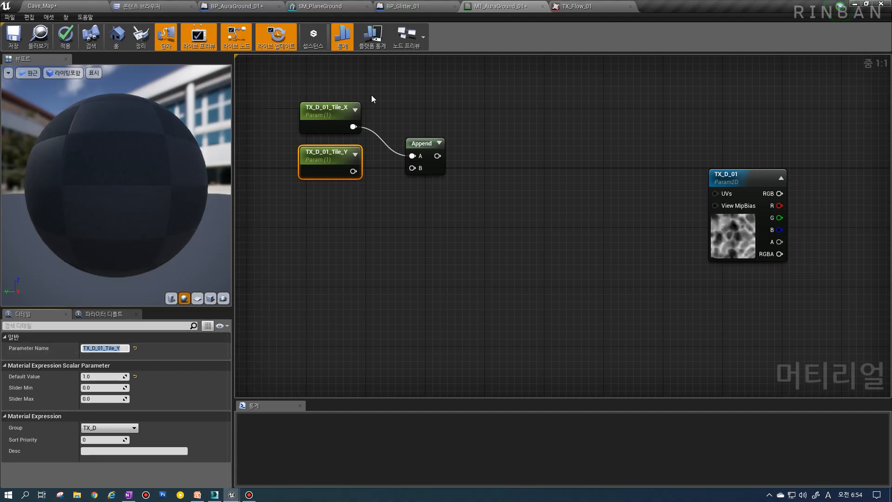
Step: Connect TX_D_01_Tile_Y to the Append's B input and multiply the Append output by a TexCoord node
drag(353, 171, 491, 160)
click(484, 141)
click(406, 177)
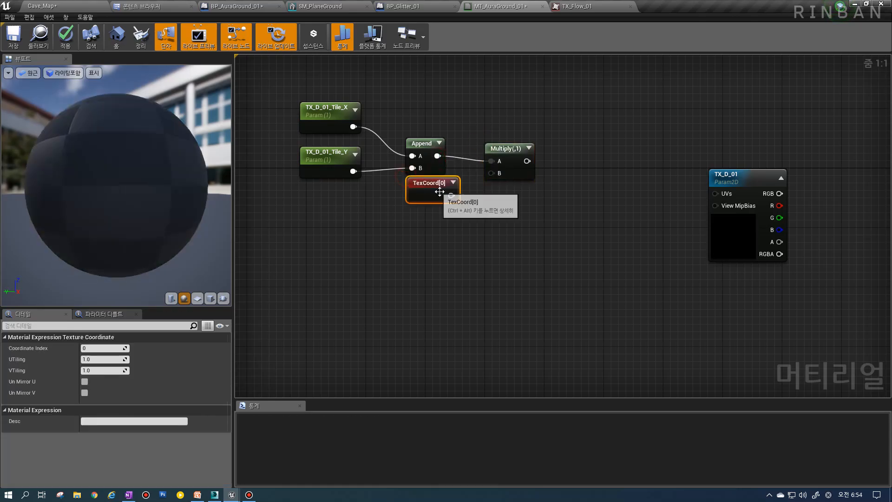
drag(451, 195, 491, 174)
Step: Rearrange the tile parameters, Append, TexCoord and Multiply nodes into a compact cluster
drag(263, 109, 367, 129)
drag(424, 190, 354, 197)
drag(505, 153, 425, 135)
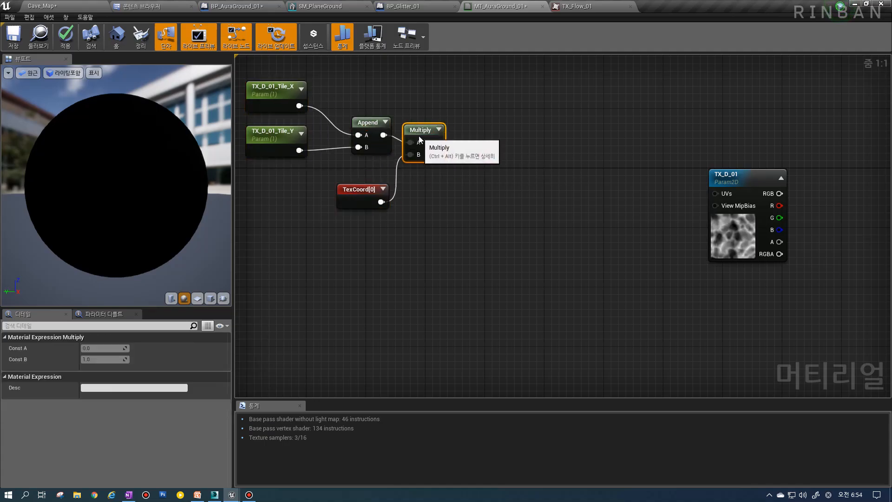
click(459, 153)
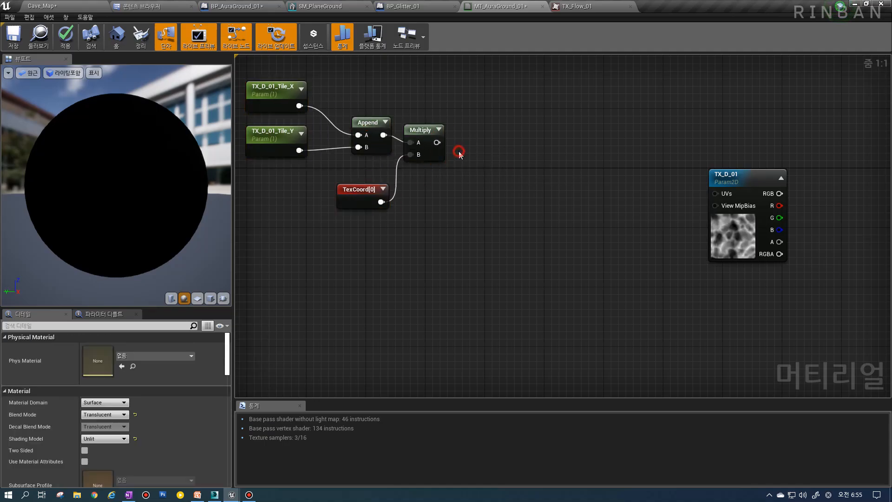
Step: Add an Add node with the Multiply output feeding its A input, and move TexCoord up under the Append node
right_drag(460, 155, 505, 152)
click(509, 156)
drag(483, 141, 517, 172)
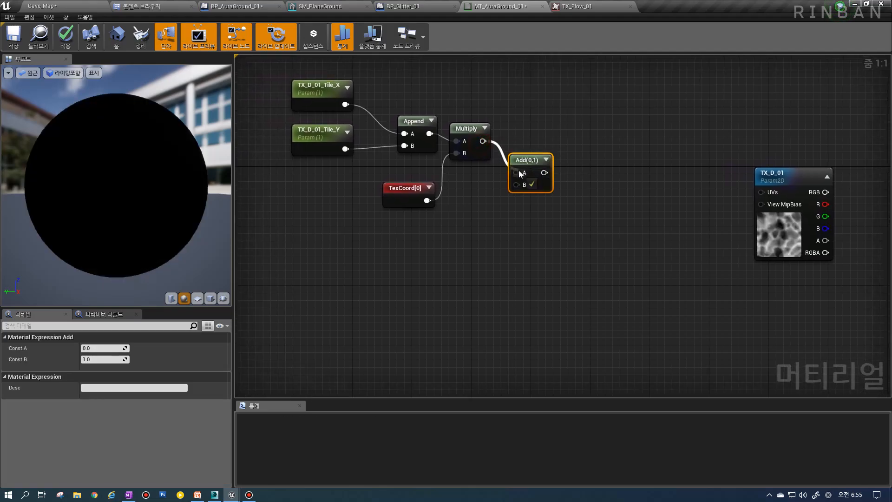
drag(409, 188, 408, 165)
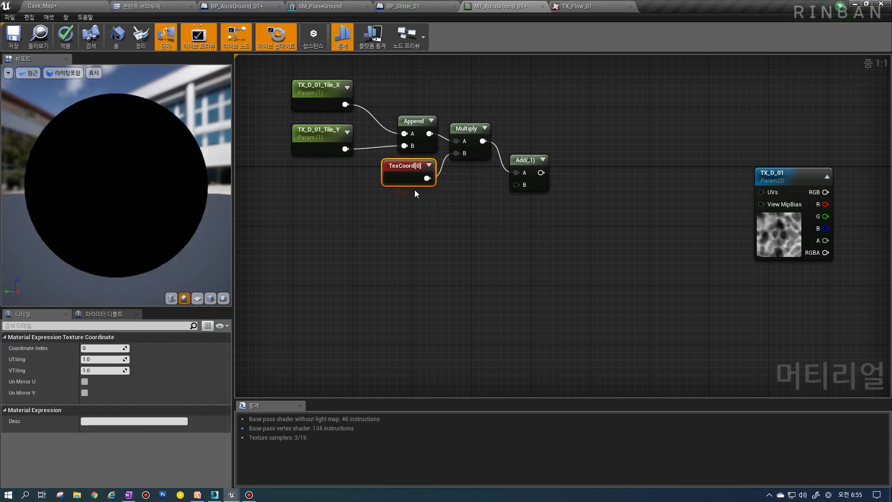
click(374, 207)
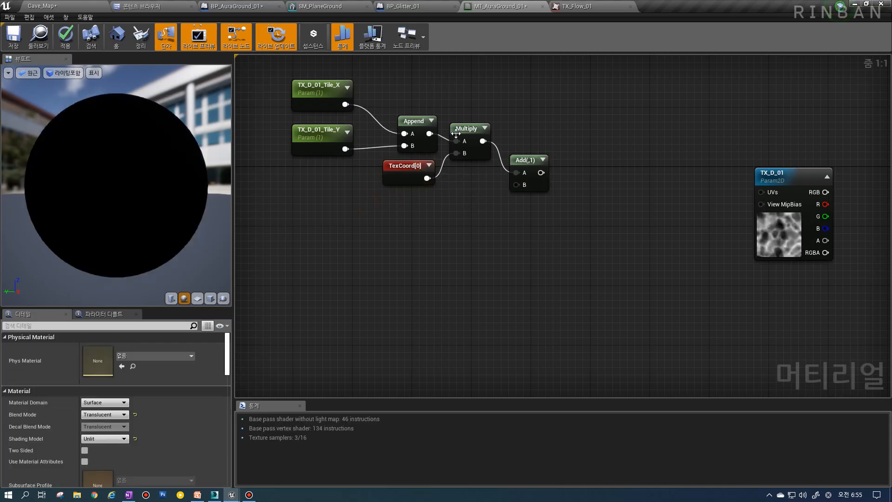
Step: Duplicate the Append node below, wire it to the Add's B input and feed its A input with a constant of 0
click(418, 131)
key(ctrl+c)
key(ctrl+v)
drag(434, 225, 516, 184)
drag(394, 219, 421, 218)
click(371, 211)
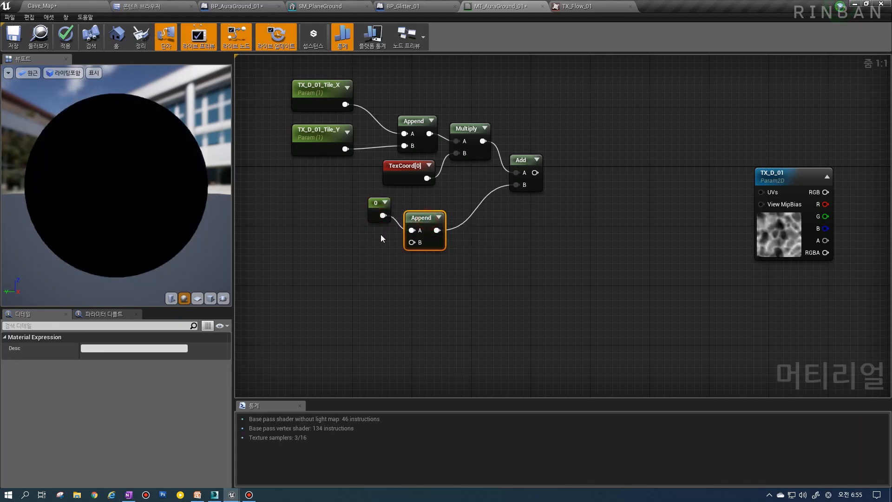
Step: Duplicate the TX_D_01_Tile_Y parameter, connect the copy to the lower Append's B input and rename it Random
right_click(409, 243)
click(322, 135)
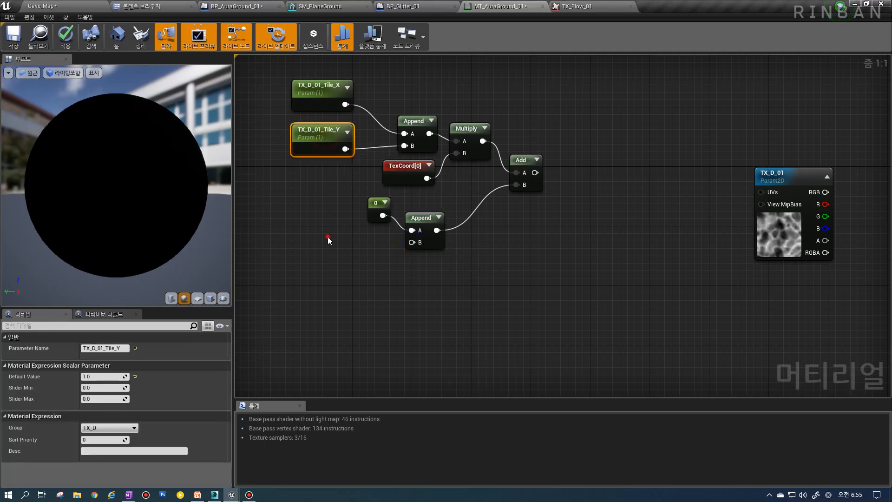
key(ctrl+c)
key(ctrl+v)
drag(370, 259, 412, 242)
click(125, 348)
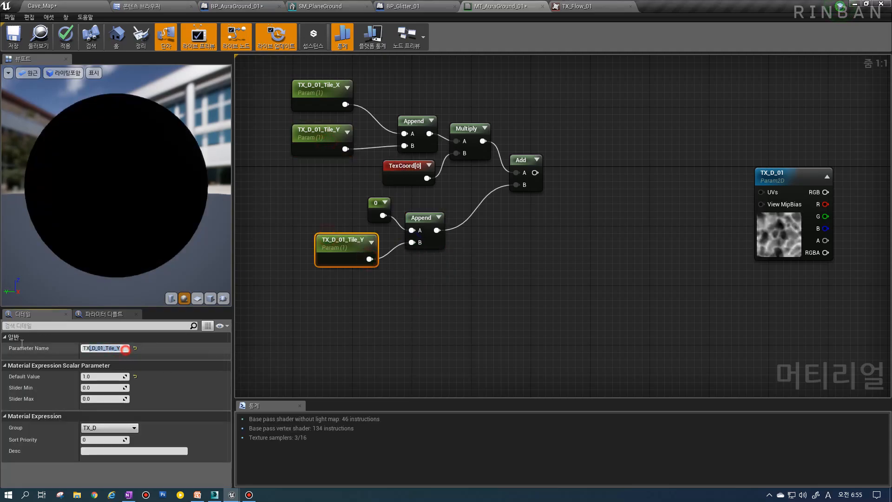
drag(22, 344, 2, 344)
text(Random)
key(Return)
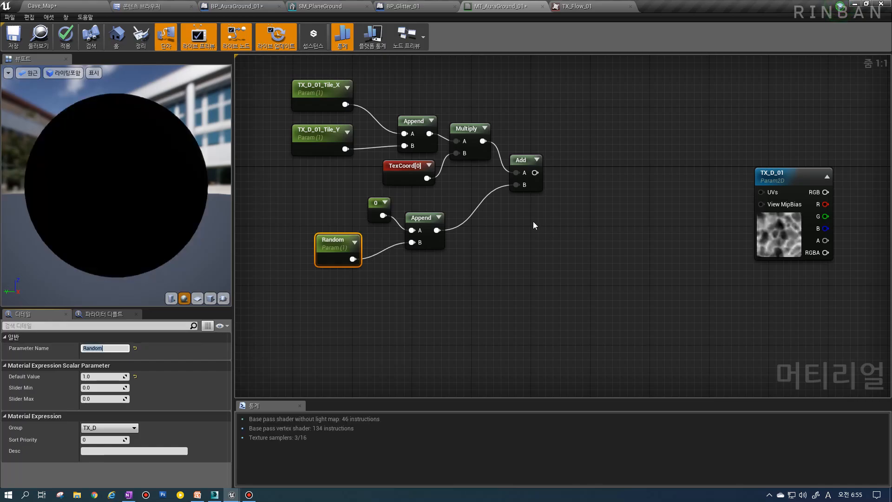
Step: Chain a second Add node after the first one through its A input and begin its comment with "dist"
text(a)
click(574, 178)
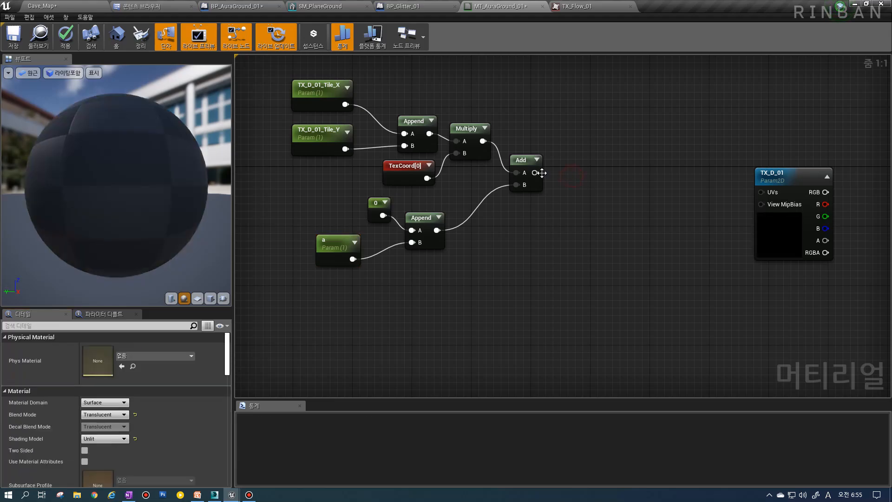
key(a)
click(555, 169)
drag(535, 173, 560, 186)
drag(572, 174, 576, 199)
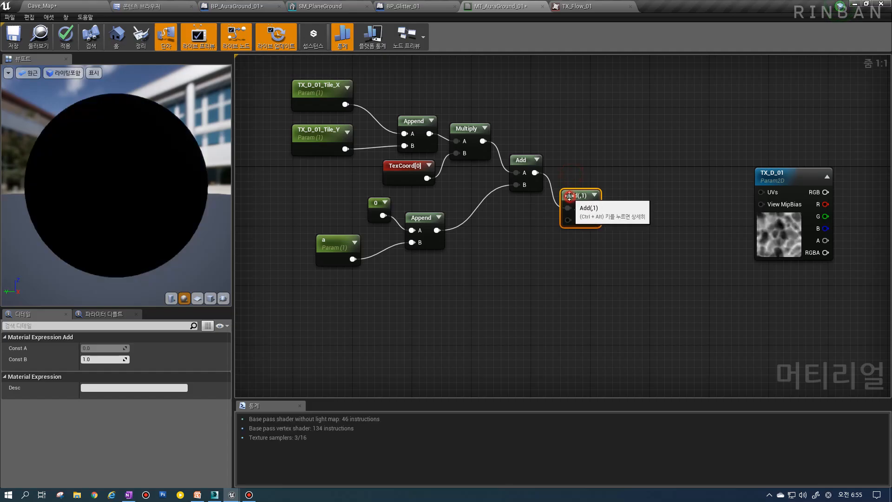
click(568, 183)
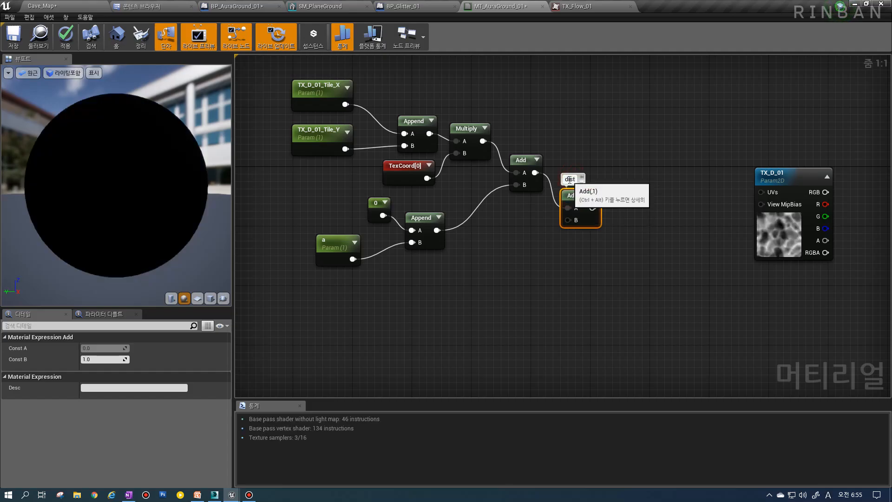
Step: Label the second Add node "dist" and set its Const B to 0
click(692, 218)
drag(574, 196, 565, 218)
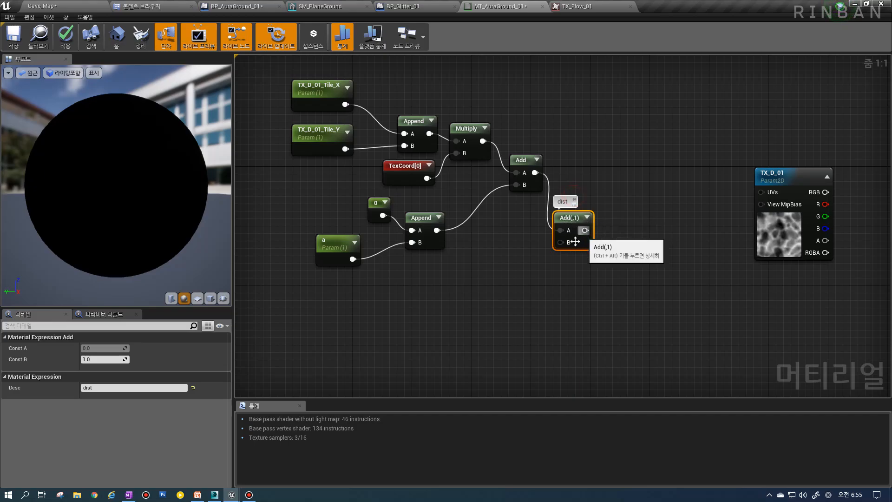
click(86, 360)
text(0)
key(Return)
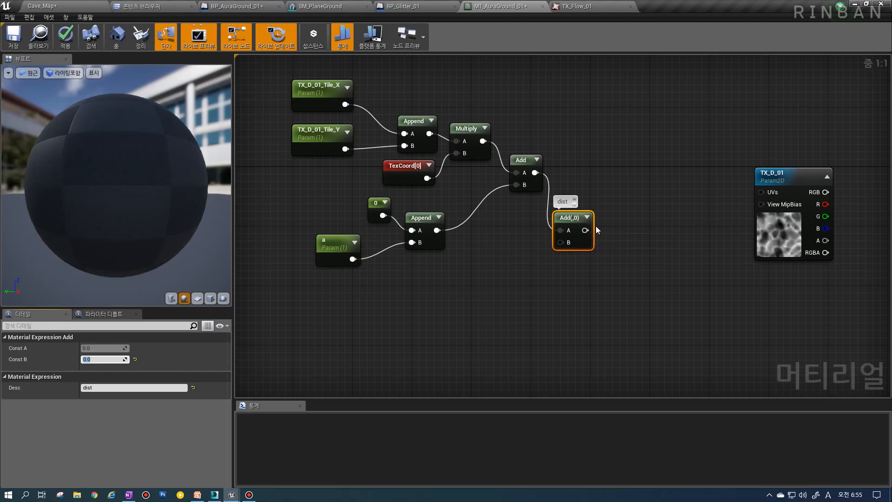
Step: Add a Panner node and wire it between the "dist" Add node and the UVs input of TX_D_01
click(637, 191)
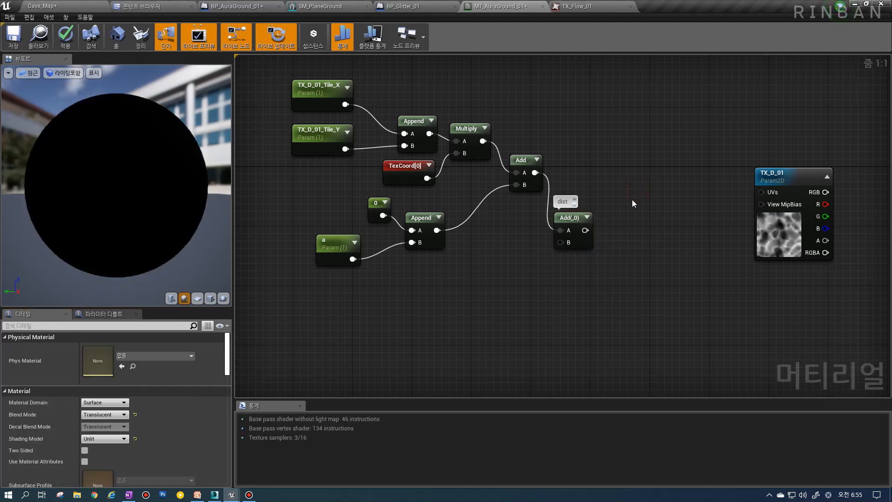
key(p)
click(631, 200)
drag(585, 230, 760, 191)
drag(681, 218, 760, 191)
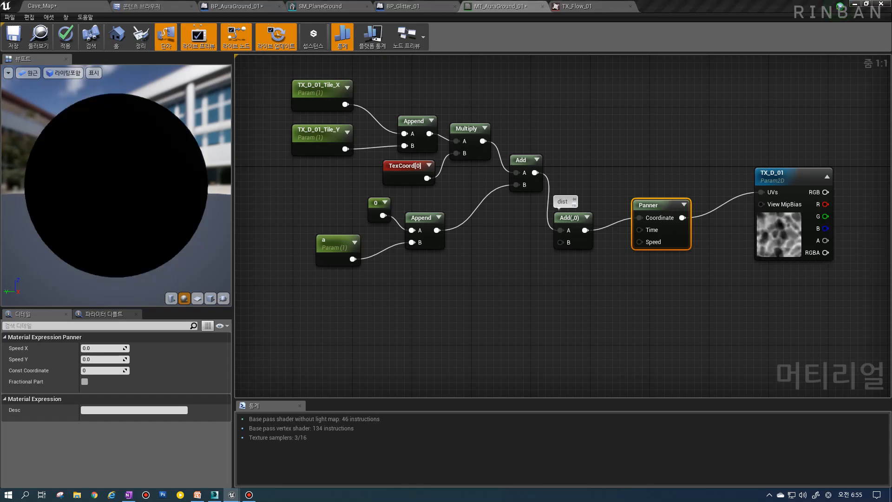
Step: Set the Panner's Speed X to 0.005 and Speed Y to 0.1
click(98, 348)
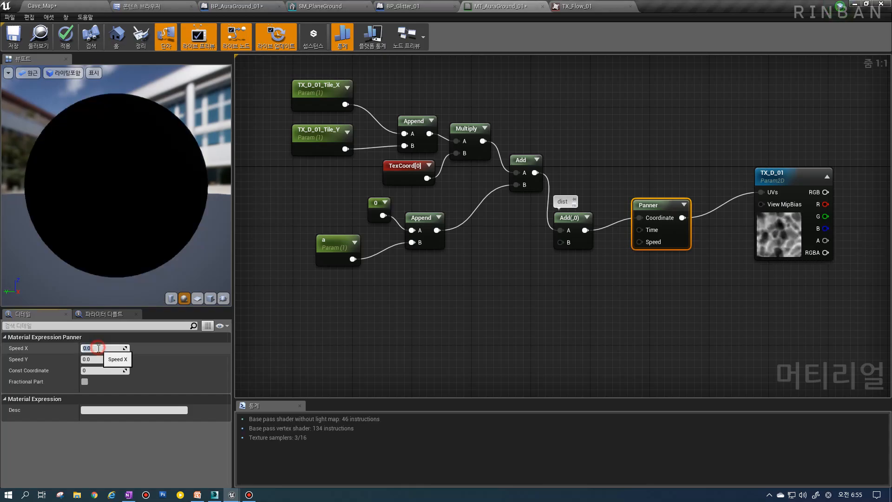
text(.005)
click(102, 359)
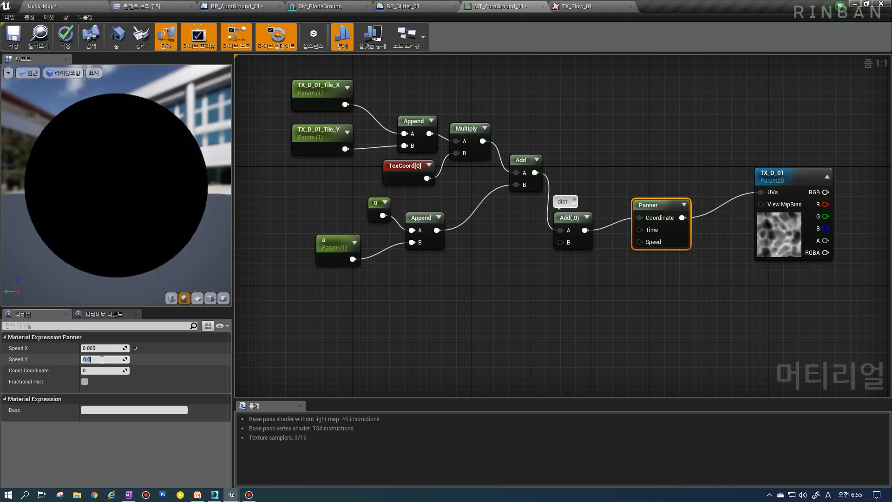
text(.01)
key(Return)
text(.1)
key(Return)
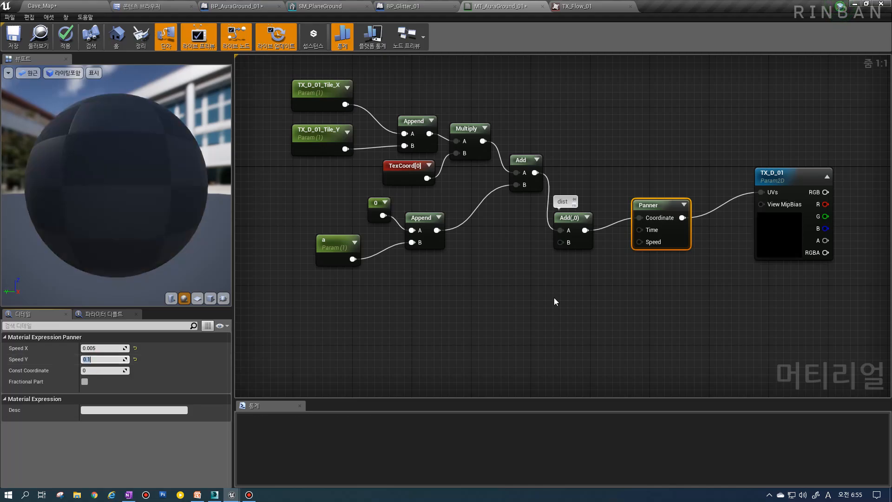
Step: Add a Time node and a Multiply node below the UV chain, with Time feeding the Multiply's B input
drag(573, 219, 580, 189)
right_click(430, 292)
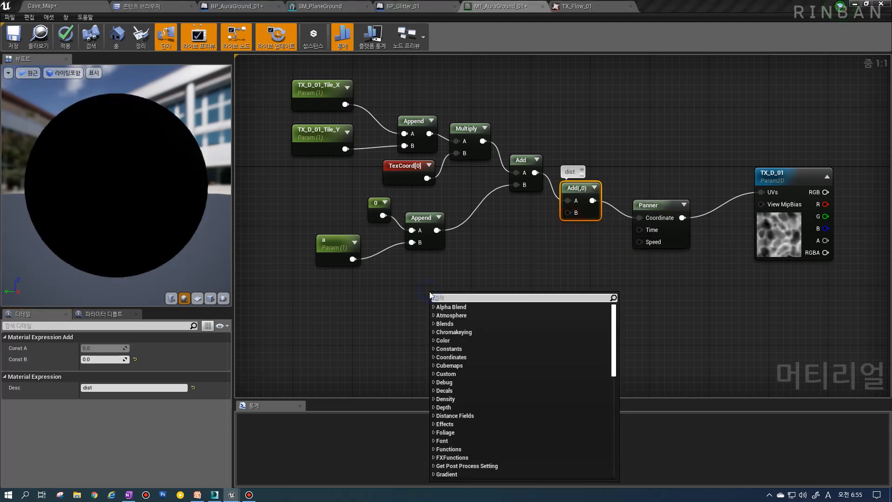
text(tex)
key(Return)
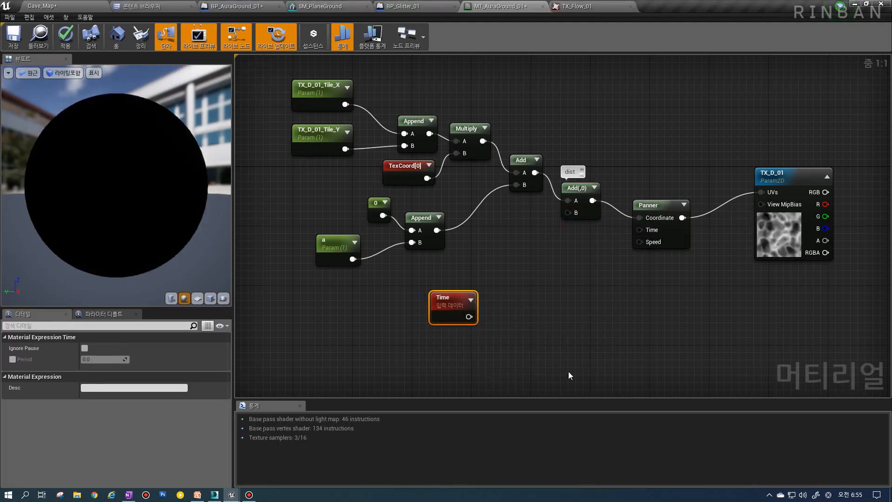
click(433, 273)
drag(450, 317, 438, 301)
Step: Rename the scalar parameter "a" to "Random" and shift its node away from the Append
click(345, 261)
drag(345, 261, 329, 246)
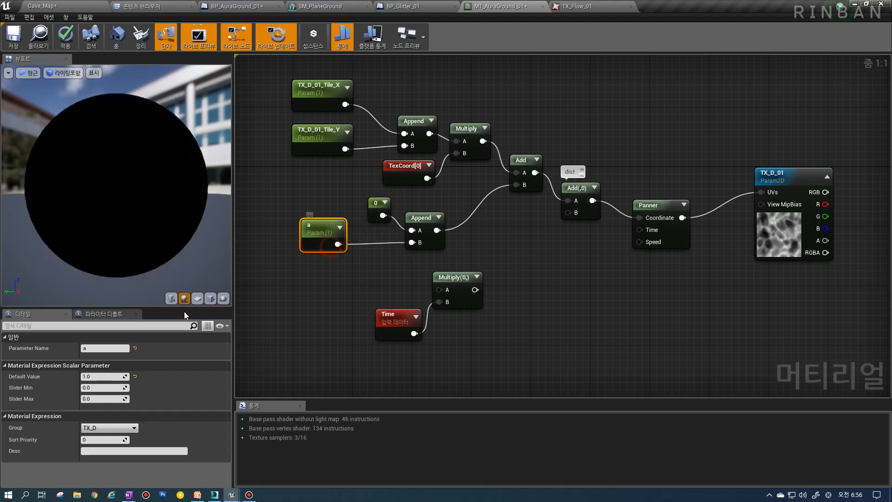
click(110, 348)
text(Rand)
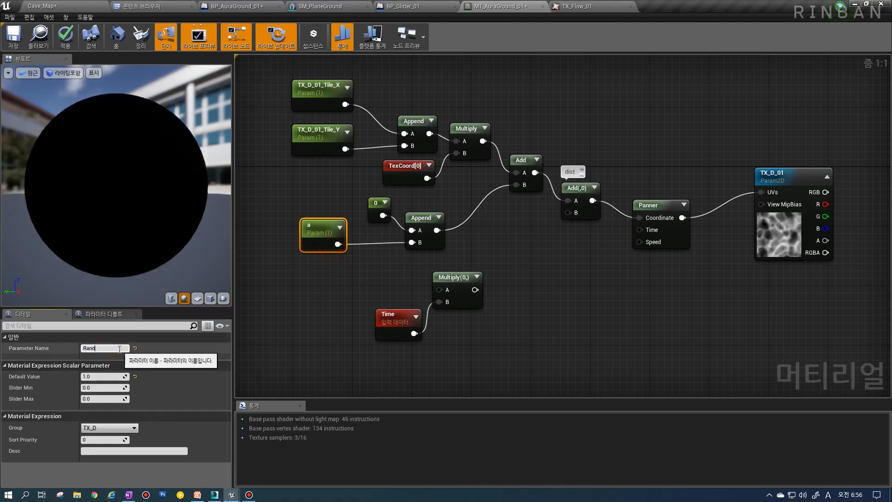
text(om)
click(378, 249)
Step: Duplicate the Random parameter above the Time node and connect the copy to the Multiply's A input
click(326, 246)
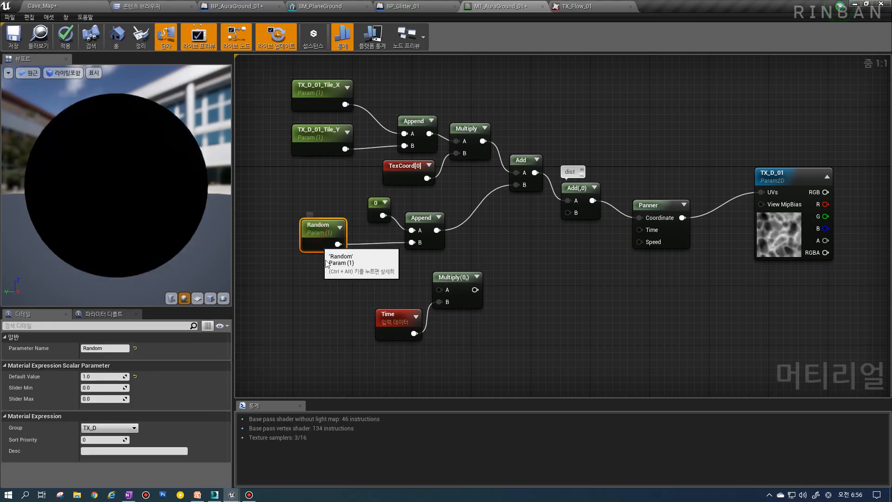
key(ctrl+c)
click(337, 265)
key(ctrl+v)
mouse_move(389, 293)
mouse_down()
mouse_move(407, 294)
mouse_move(394, 292)
mouse_up()
drag(403, 288, 439, 289)
Step: Rename the duplicated parameter to "Speed" and connect its Multiply node to the Panner's Time input
click(105, 348)
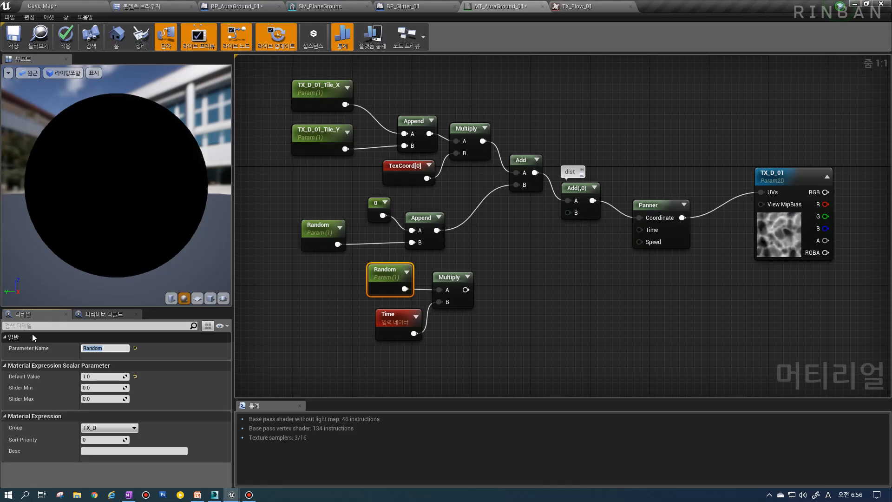
text(Speend)
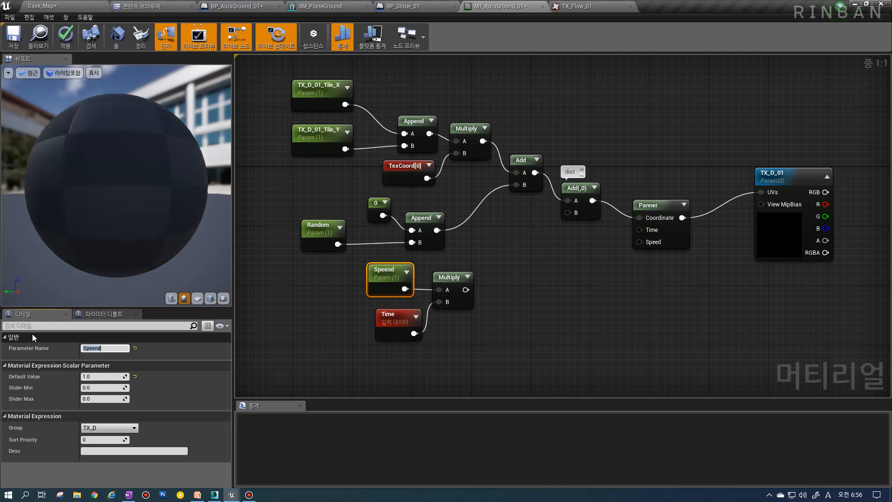
click(98, 348)
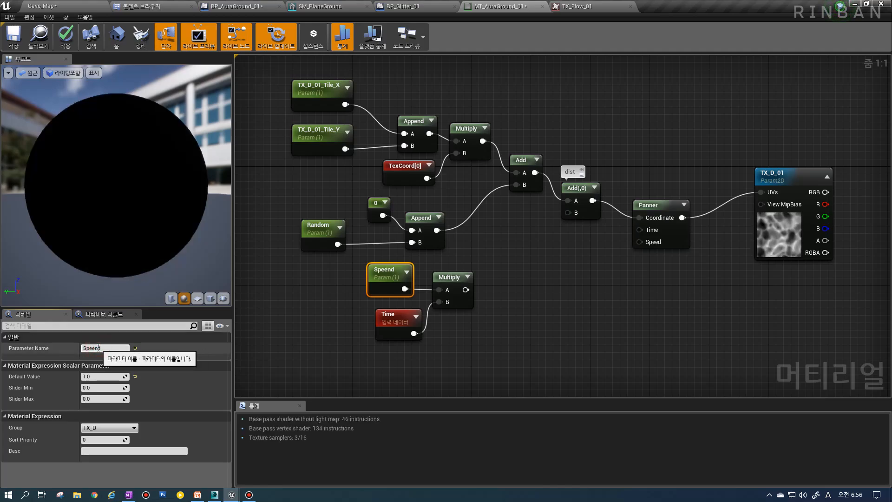
key(BackSpace)
drag(466, 290, 643, 195)
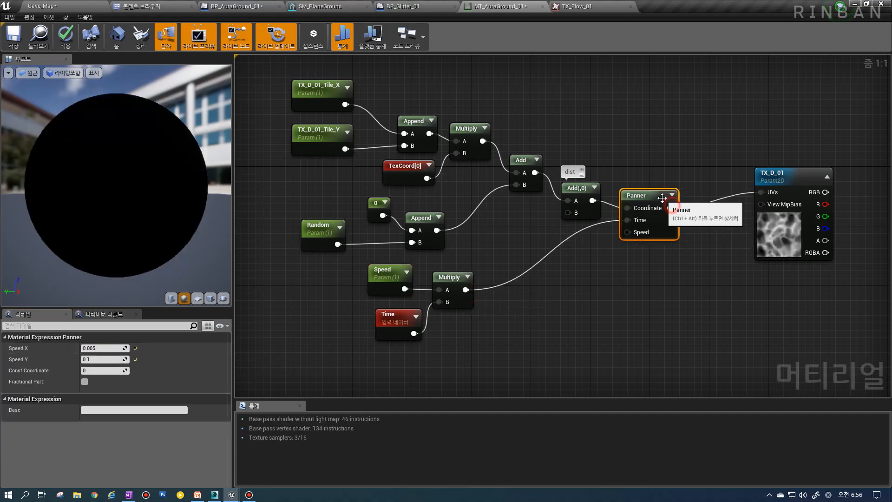
Step: Move TX_D_01 closer to the Panner and group the Speed, Time and Multiply nodes compactly below Random
drag(793, 225, 754, 237)
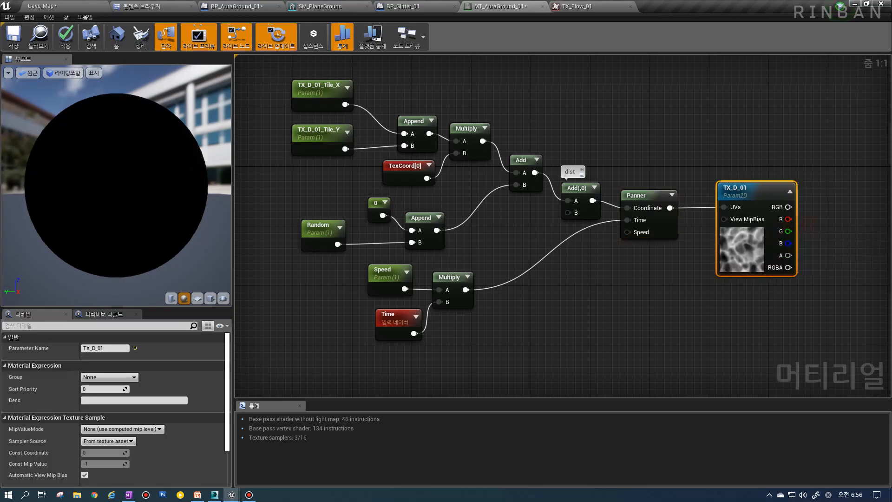
drag(383, 270, 390, 262)
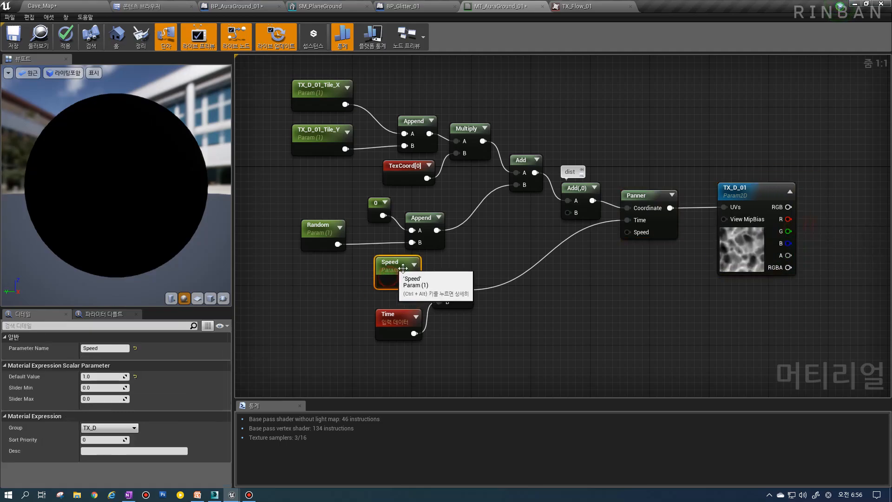
drag(449, 277, 458, 262)
click(389, 313)
drag(389, 310, 394, 296)
drag(383, 266, 382, 259)
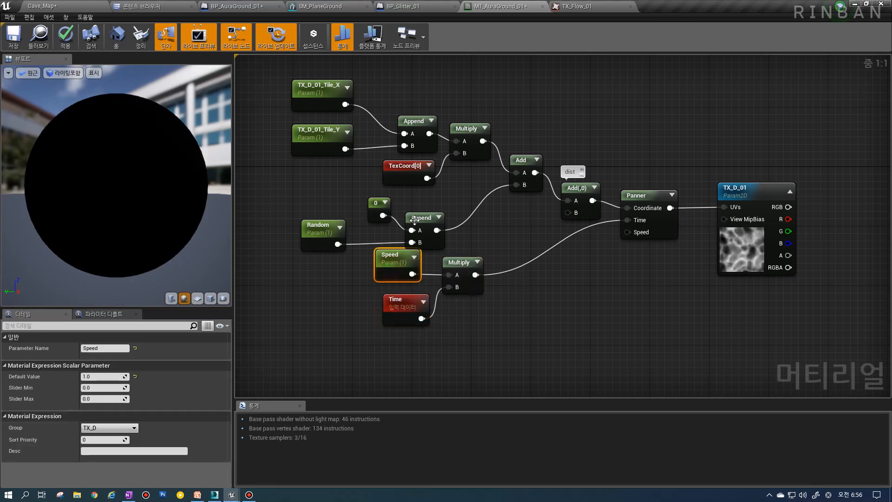
drag(413, 214, 373, 209)
drag(390, 266, 391, 257)
drag(403, 305, 396, 285)
drag(345, 316, 377, 284)
scroll(679, 281, down, 1)
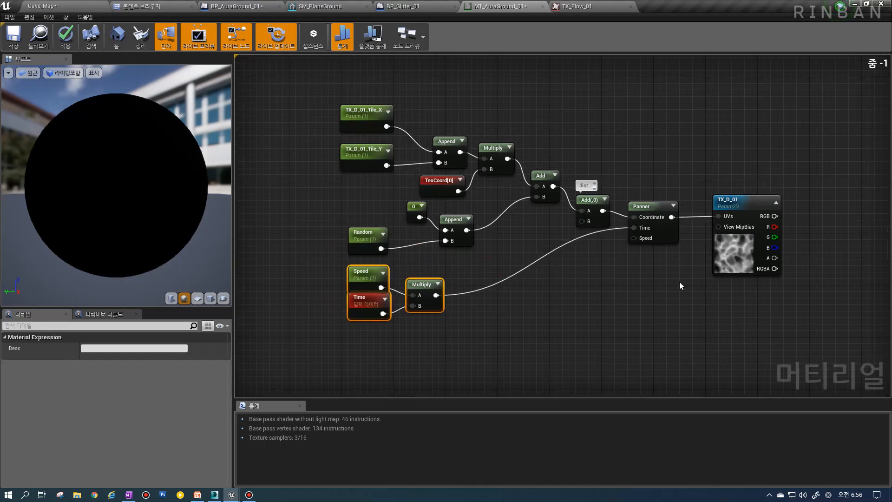
Step: Align the "dist" Add, Panner and TX_D_01 nodes closer together in a row
click(642, 205)
drag(590, 200, 596, 180)
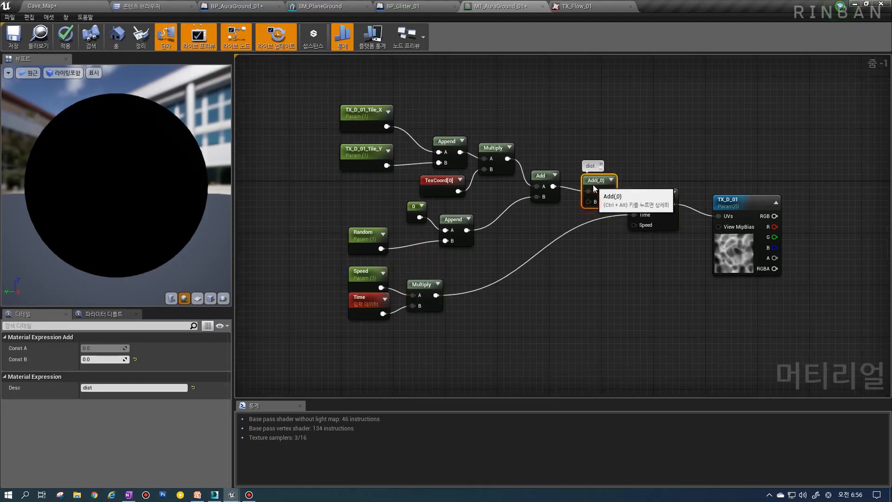
drag(648, 205, 647, 186)
drag(737, 212, 712, 193)
Step: Duplicate the Append, TexCoord, constant 0, Multiply, Add, Panner and TX_D_01 nodes below the original chain, leaving out the scalar parameters
drag(727, 129, 694, 179)
drag(770, 125, 609, 176)
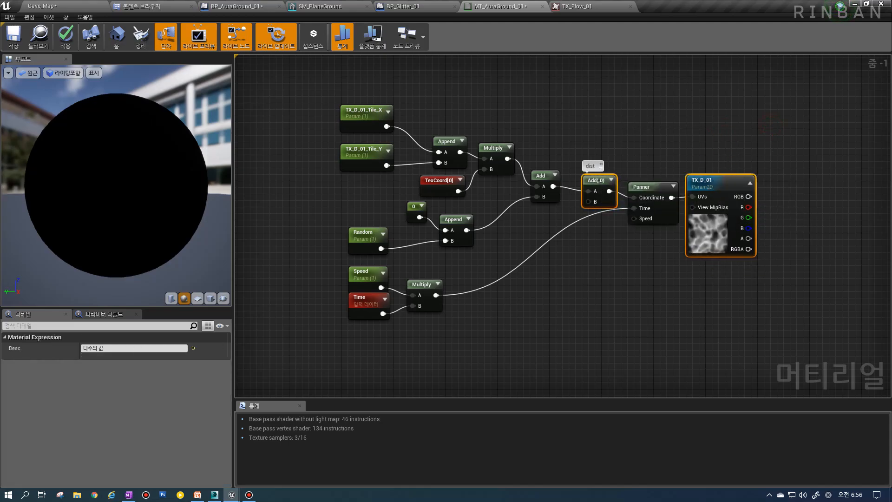
right_drag(685, 199, 682, 185)
drag(776, 73, 449, 223)
click(695, 121)
drag(793, 112, 414, 238)
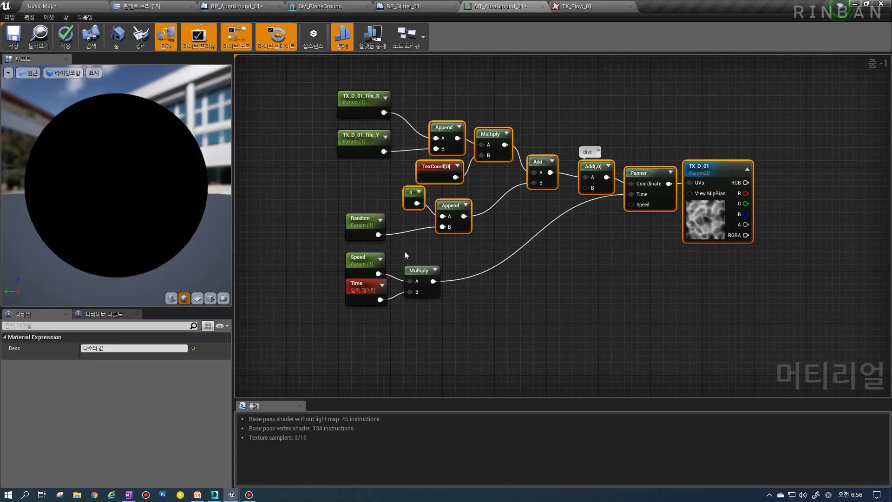
key(ctrl+c)
click(518, 305)
key(ctrl+v)
Step: Make room for the copied chain and connect TX_D_01_Tile_X and TX_D_01_Tile_Y to its first Append node
drag(337, 312, 385, 300)
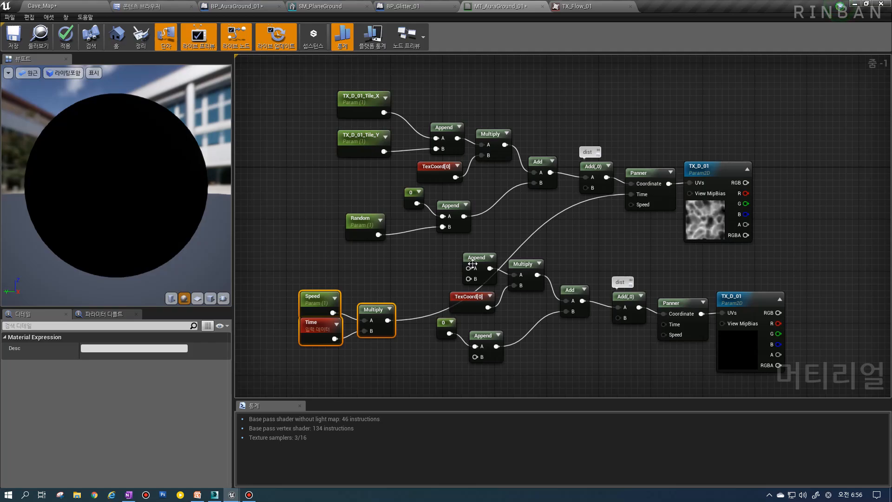
drag(483, 264, 419, 257)
drag(326, 175, 409, 266)
drag(511, 266, 512, 270)
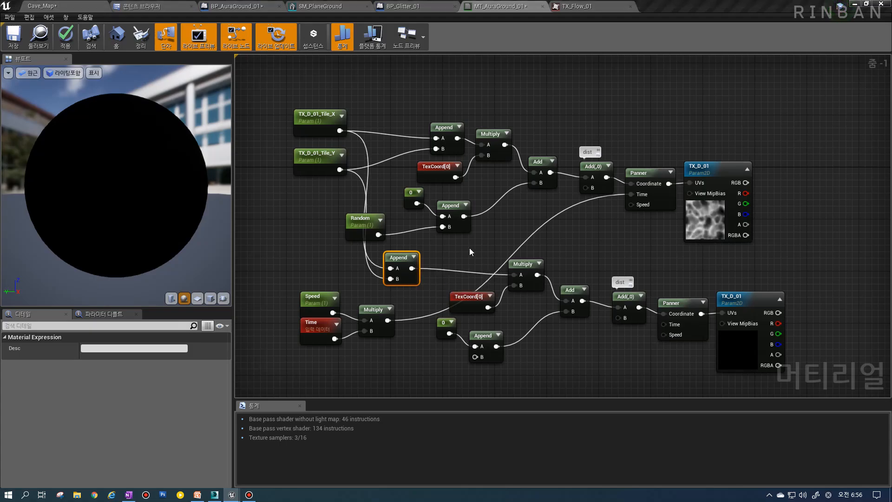
Step: Rearrange the Random and tile parameters and the copied Append, TexCoord and Multiply nodes to tidy the wiring
drag(364, 225, 384, 211)
drag(395, 253, 382, 247)
drag(308, 159, 285, 214)
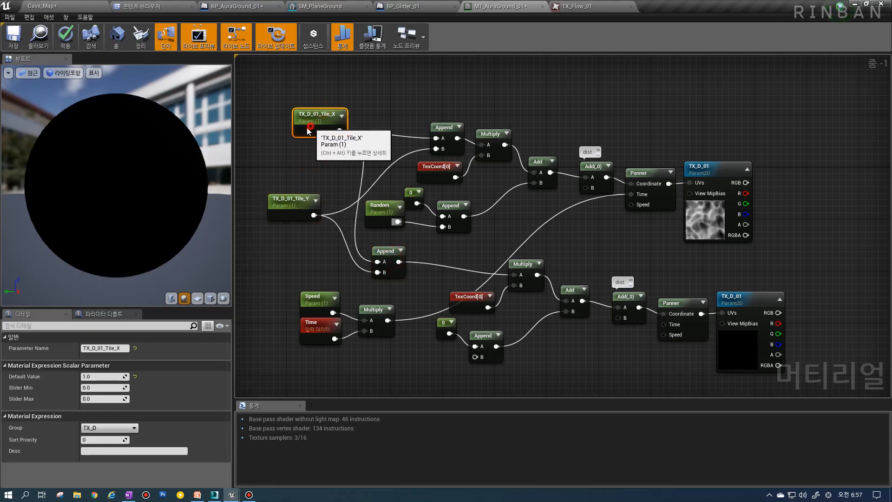
drag(304, 112, 272, 138)
drag(388, 254, 363, 243)
drag(469, 297, 456, 297)
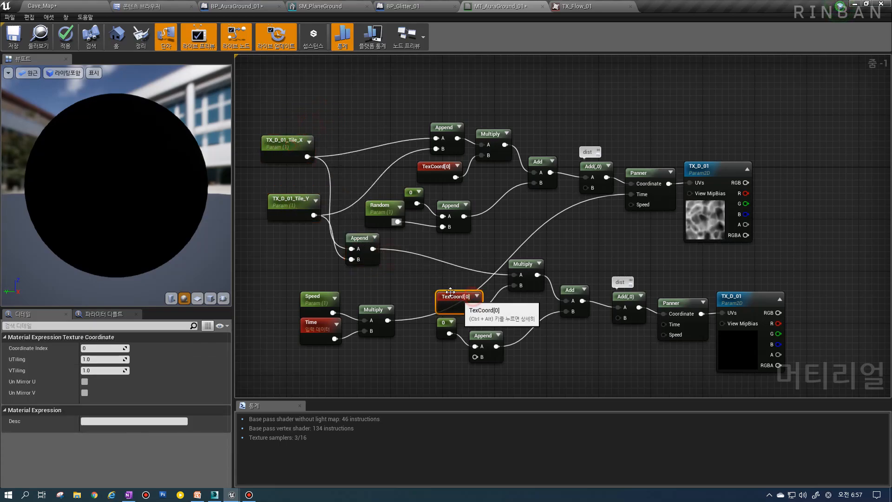
drag(353, 244, 366, 244)
drag(459, 296, 400, 283)
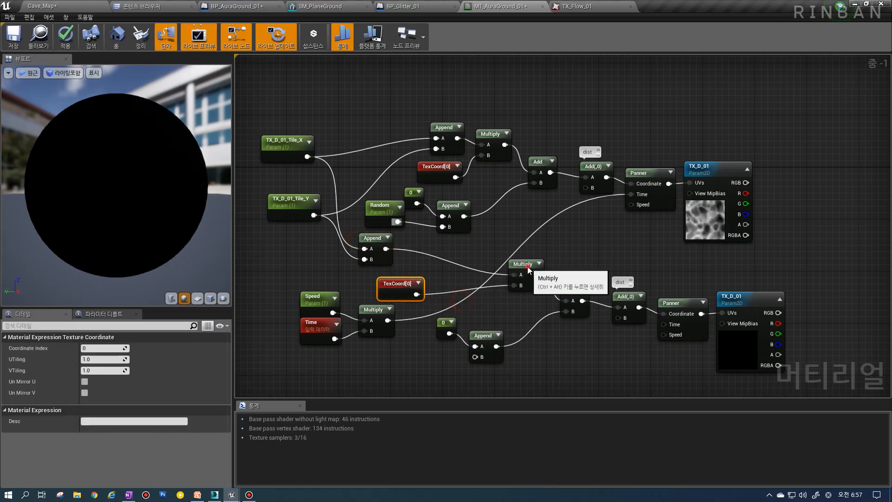
drag(524, 263, 460, 257)
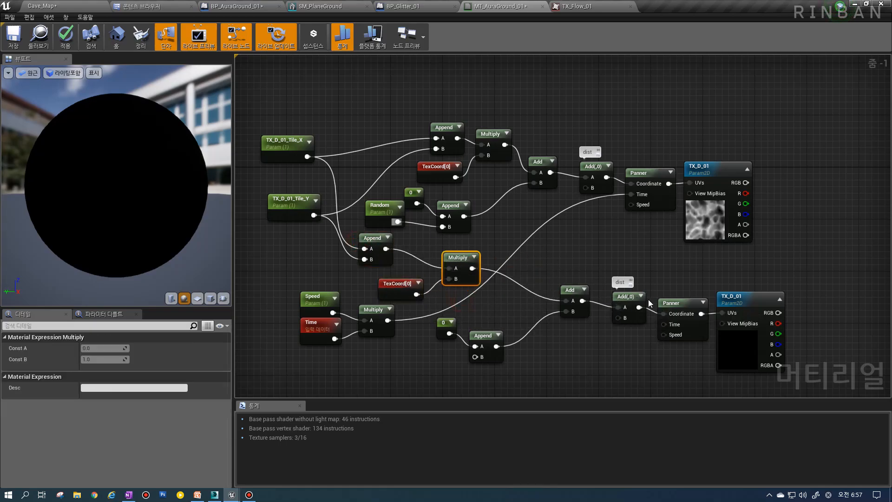
Step: Connect the Speed-Time Multiply to the copied Panner's Time input, and Random to the copied lower Append's B input
drag(664, 325, 389, 322)
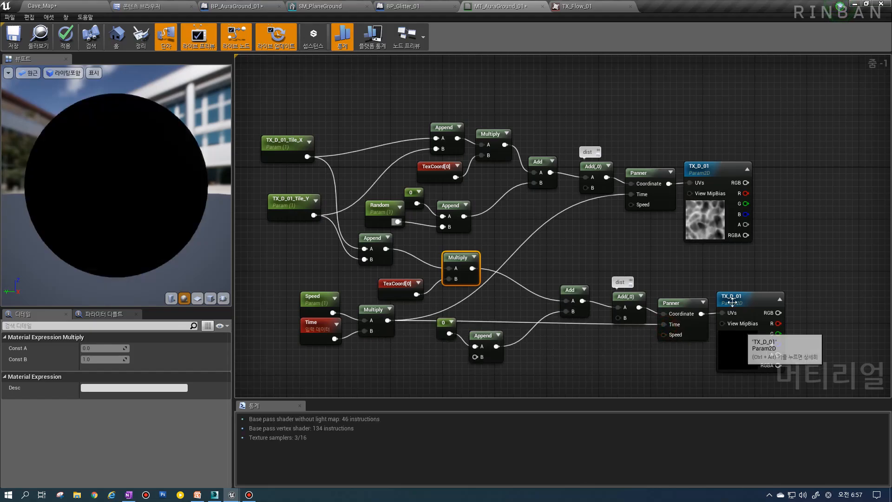
click(720, 220)
click(747, 345)
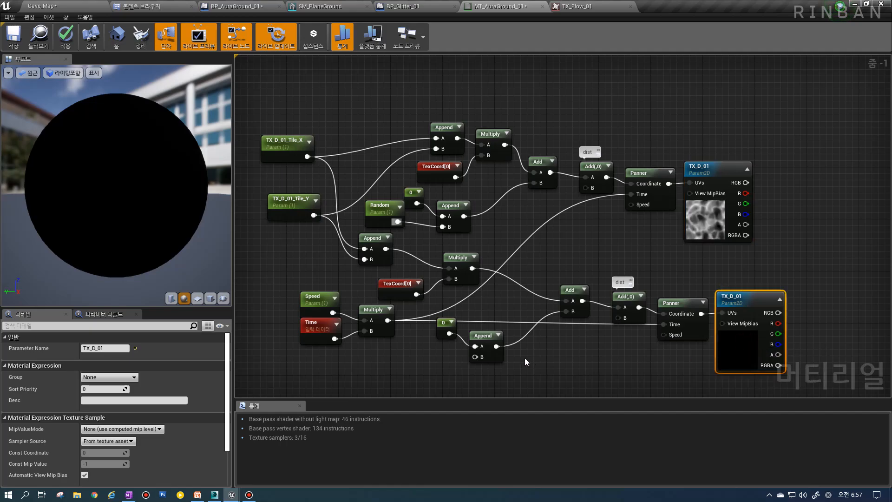
right_drag(470, 311, 486, 262)
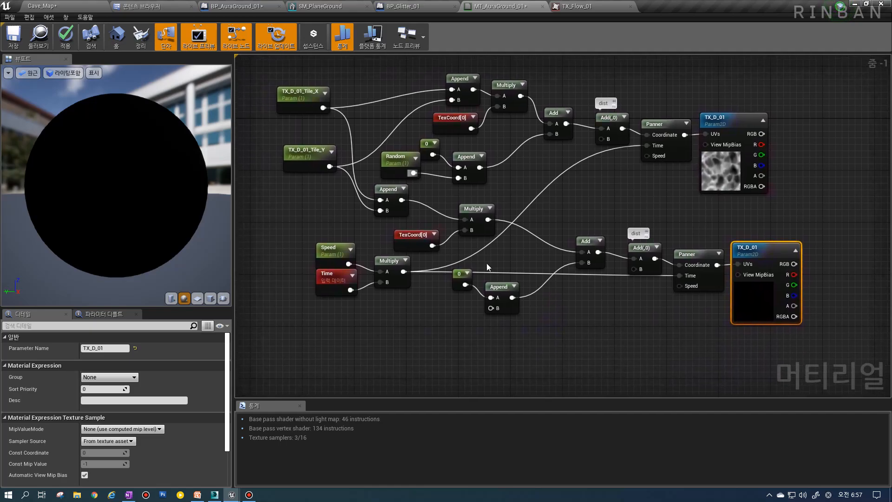
drag(413, 174, 490, 308)
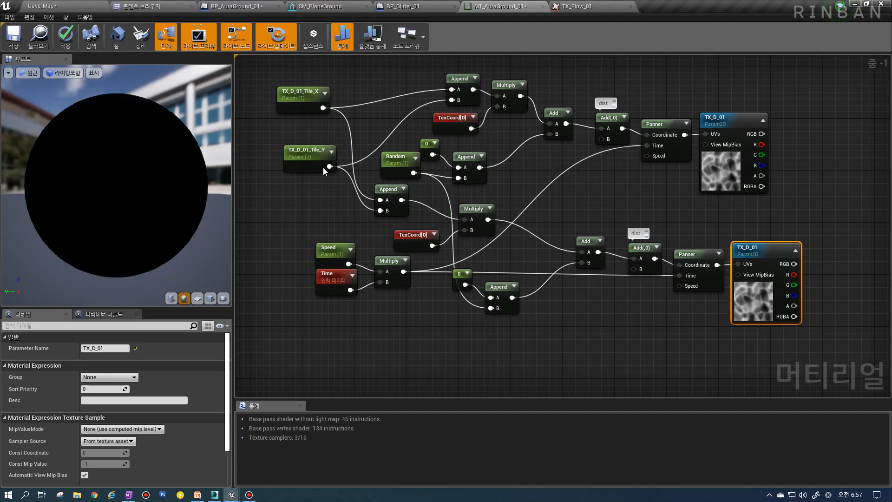
Step: Insert a new Multiply node between the copied TexCoord Multiply and the copied Add node
drag(311, 152, 292, 166)
drag(402, 194, 460, 215)
key(m)
click(401, 199)
drag(413, 234, 400, 234)
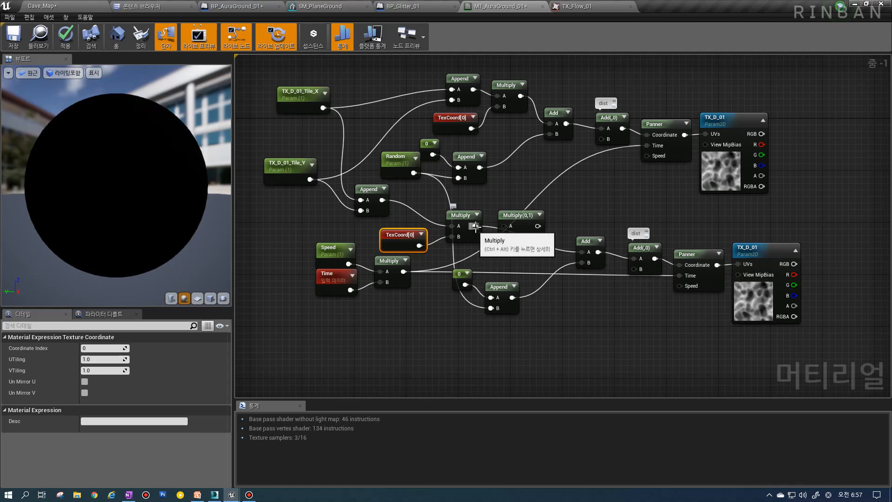
drag(475, 226, 584, 253)
Step: Set the inserted Multiply node's Const B to 0.5
click(525, 215)
click(105, 360)
text(.5)
key(Return)
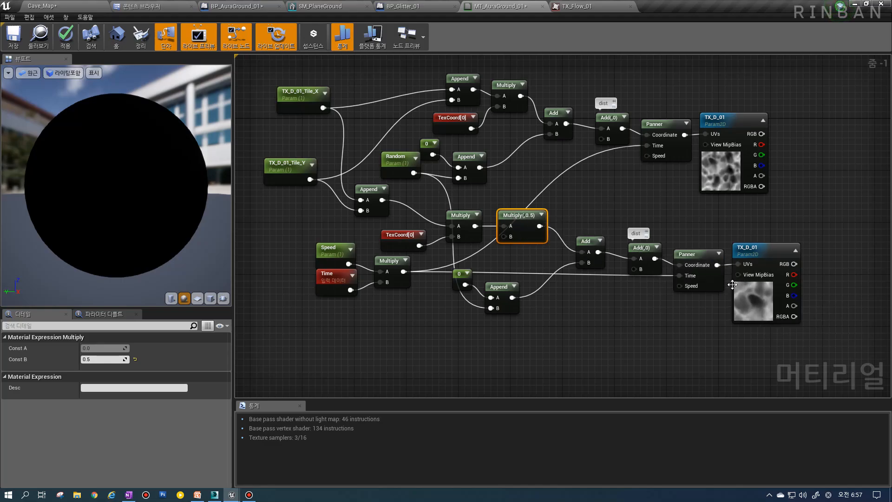
Step: Move the copied lower Add, Panner and TX_D_01 nodes closer to their inputs, and set the copied Panner's Speed X to -0.01
drag(699, 254, 586, 242)
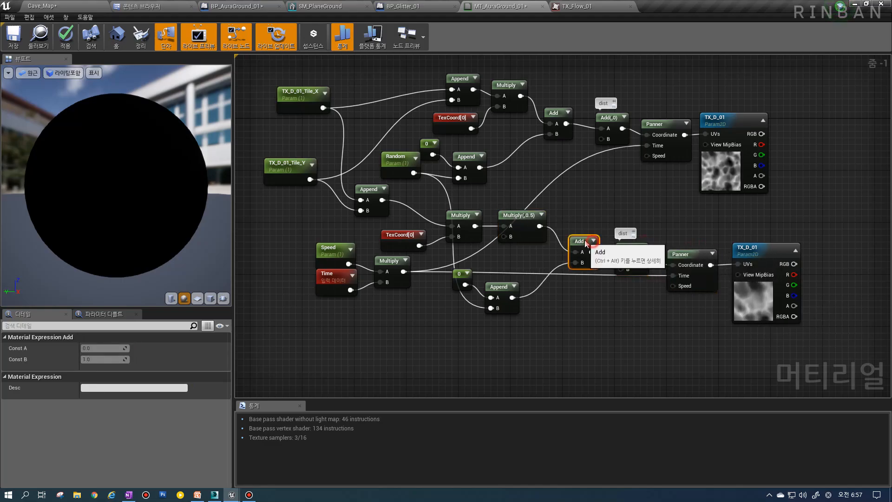
mouse_move(743, 288)
mouse_down()
mouse_move(730, 289)
mouse_move(750, 279)
mouse_up()
click(691, 252)
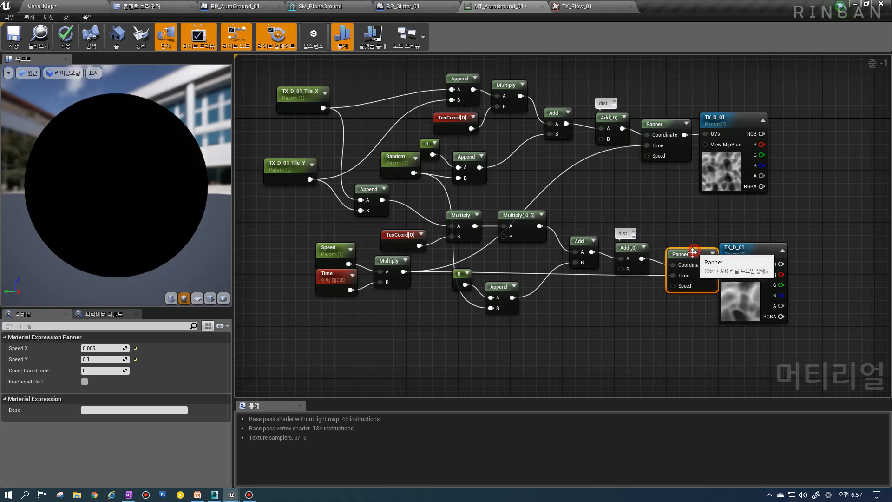
click(108, 350)
text(-0)
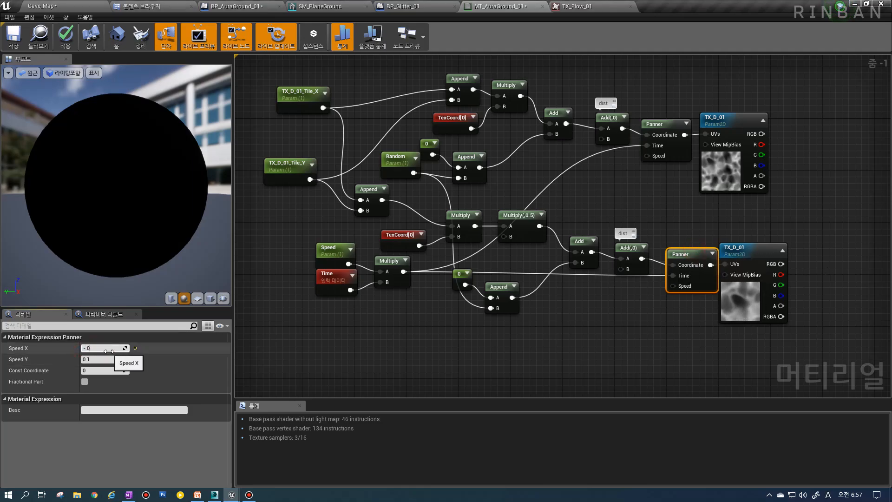
text(.01)
key(Return)
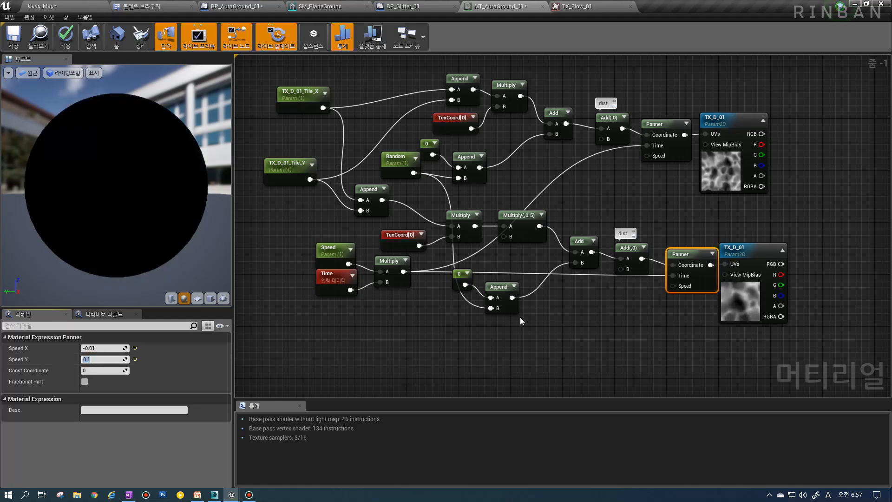
Step: Bring the TX_D_01_Tile_X and TX_D_01_Tile_Y parameters closer together, and shift the whole tiling network up and away from the output node
right_drag(804, 308, 791, 310)
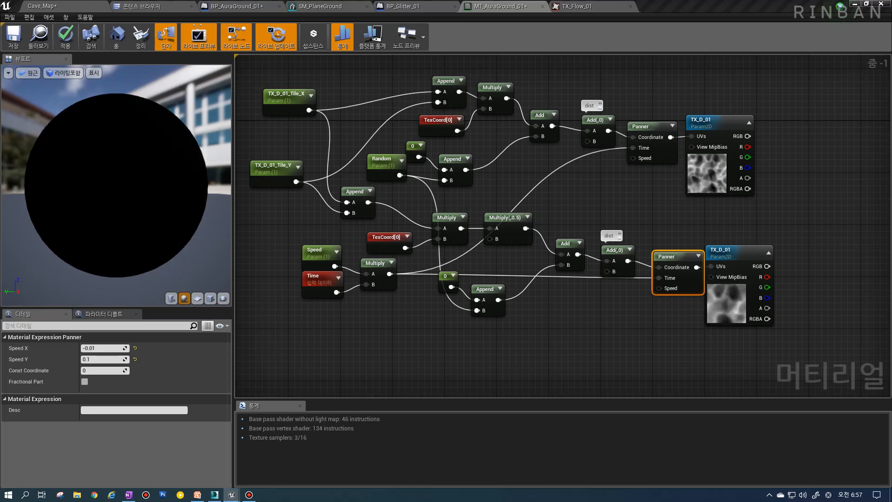
click(729, 297)
scroll(728, 295, down, 3)
scroll(728, 295, up, 1)
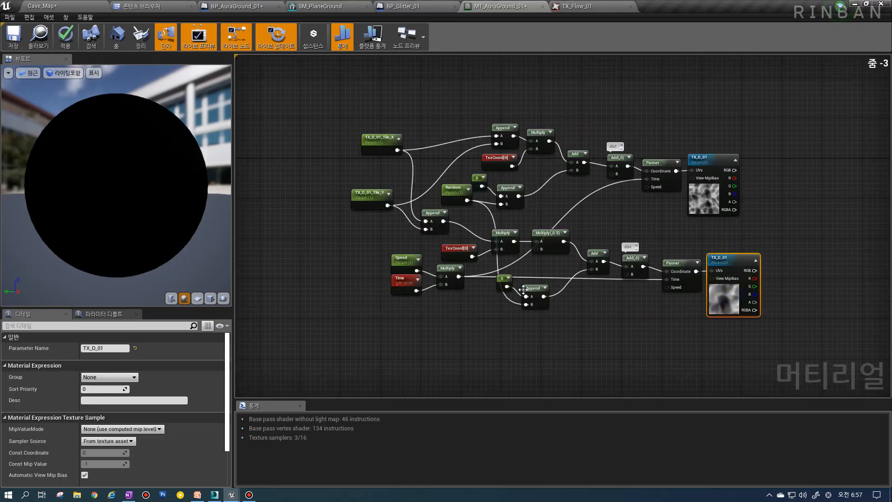
click(376, 220)
drag(380, 144, 375, 195)
drag(333, 120, 792, 340)
drag(712, 303, 644, 259)
click(661, 194)
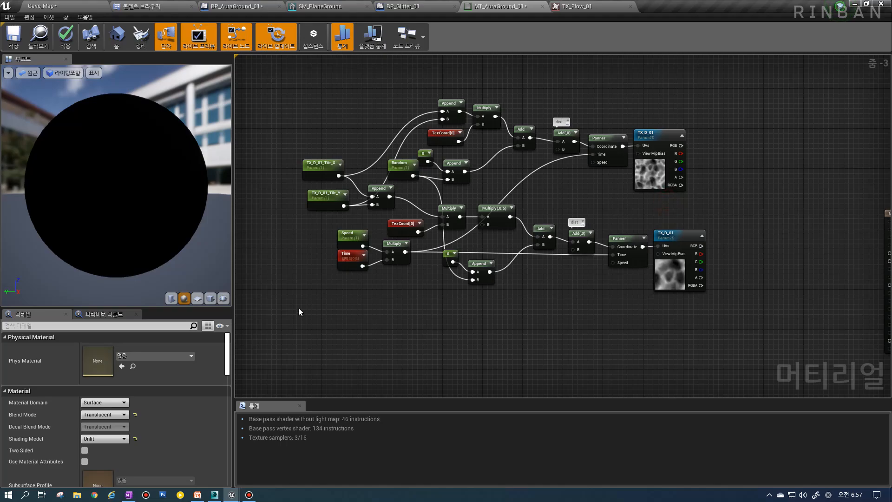
Step: Move the node network higher in the graph, reposition the lower Add and Append nodes, and save the material
drag(298, 293, 706, 127)
drag(648, 178, 639, 143)
click(643, 185)
drag(626, 243, 668, 227)
drag(568, 197, 531, 173)
right_click(470, 225)
drag(466, 227, 487, 219)
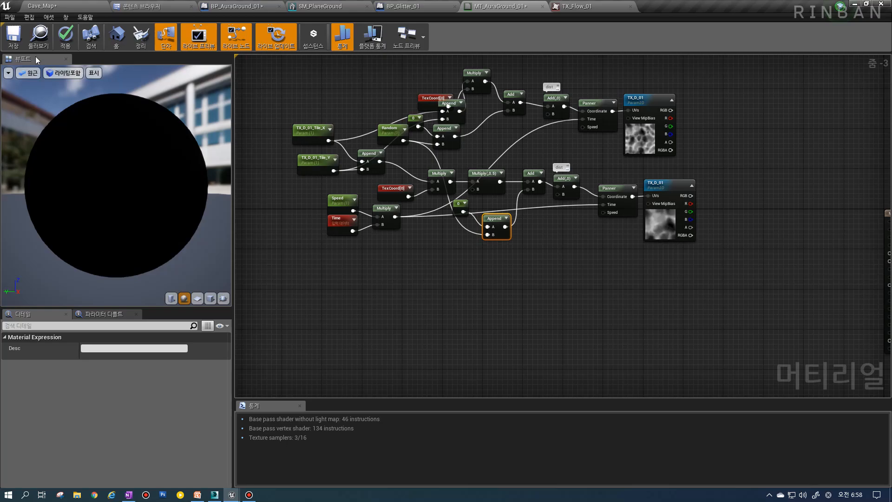
right_drag(674, 185, 649, 188)
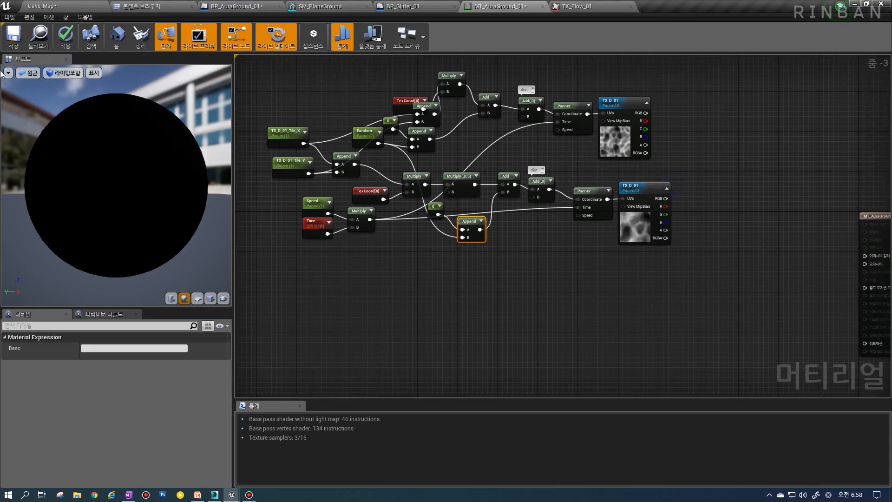
key(ctrl+s)
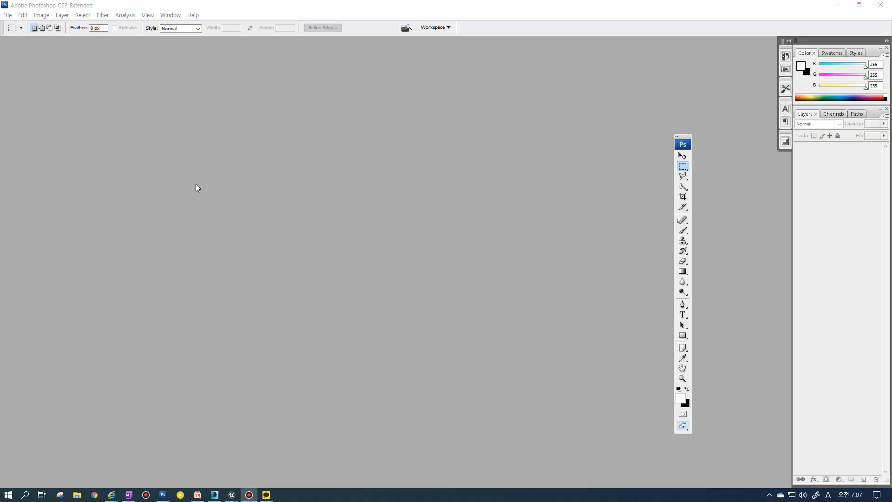
Step: Switch to Photoshop, create a new white RGB document 1024 pixels wide, and place its window in the middle of the workspace
click(175, 150)
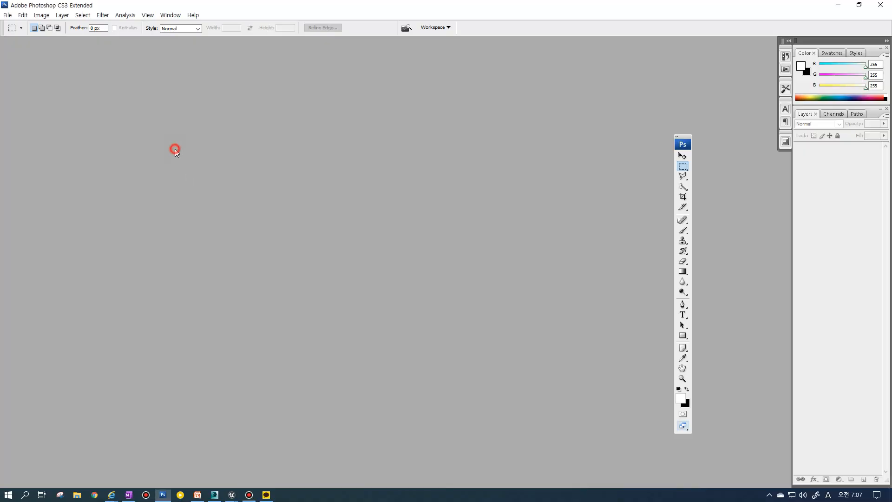
key(ctrl+n)
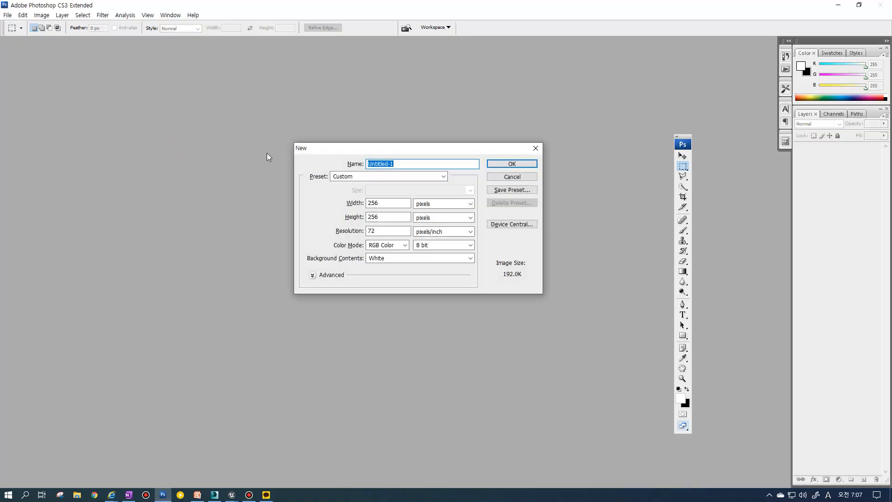
click(383, 204)
drag(390, 203, 329, 200)
text(1)
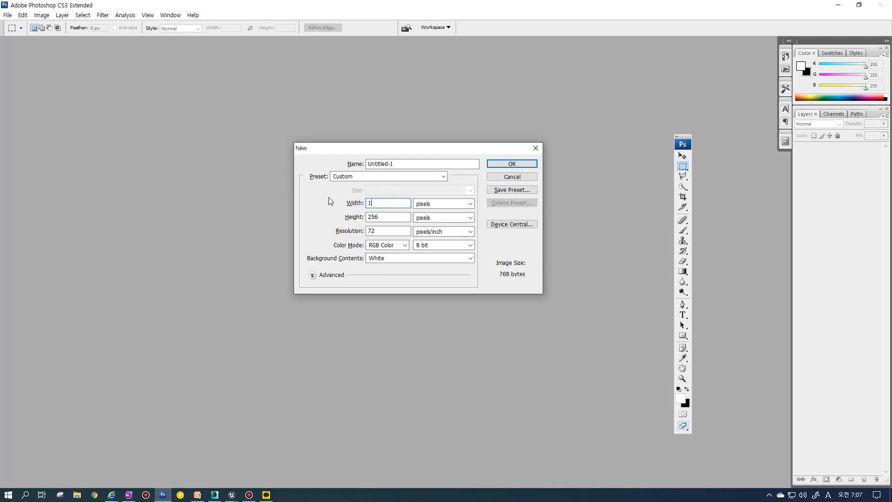
text(024)
key(Tab)
key(Tab)
text(1)
click(512, 176)
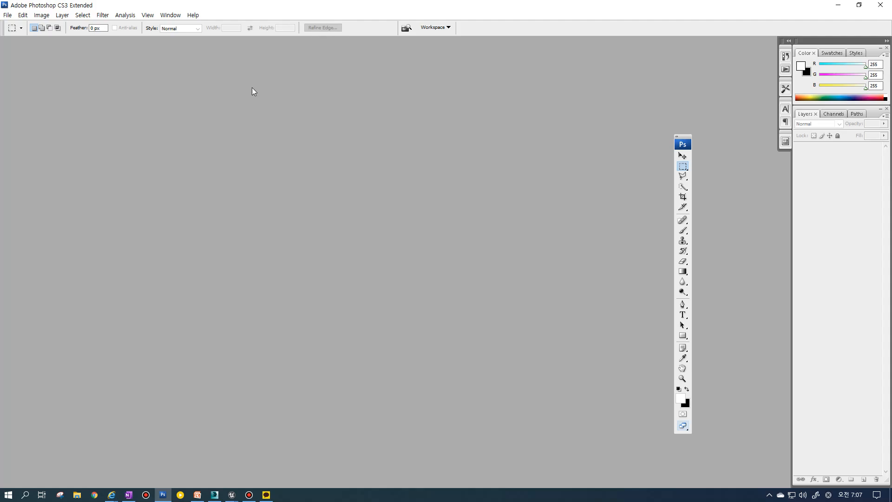
drag(166, 49, 404, 68)
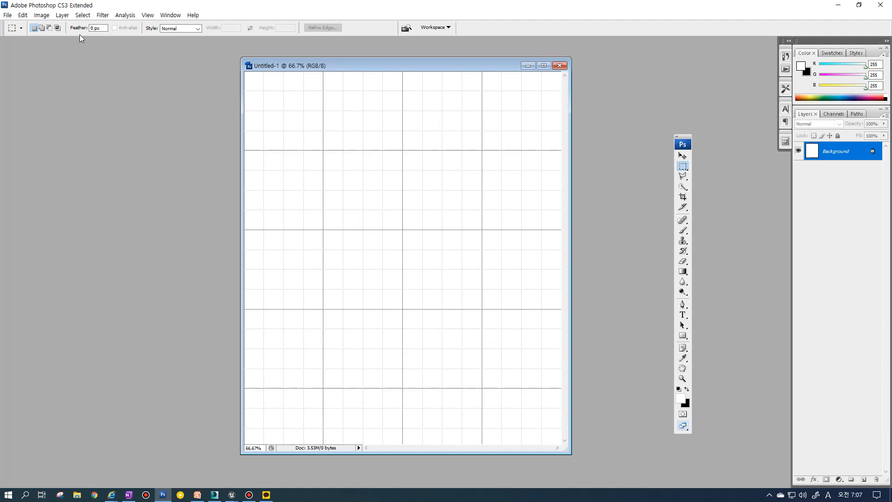
Step: Render Clouds on the Background layer and enlarge the document window around the full canvas
click(102, 15)
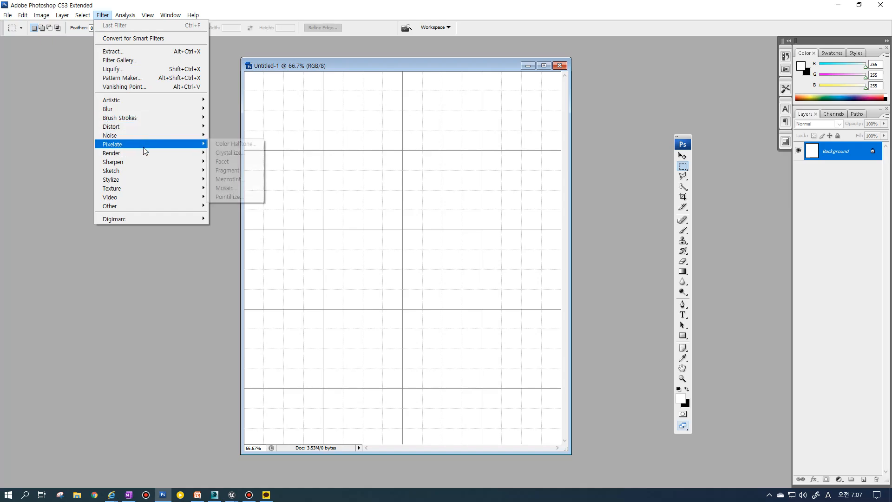
mouse_move(202, 153)
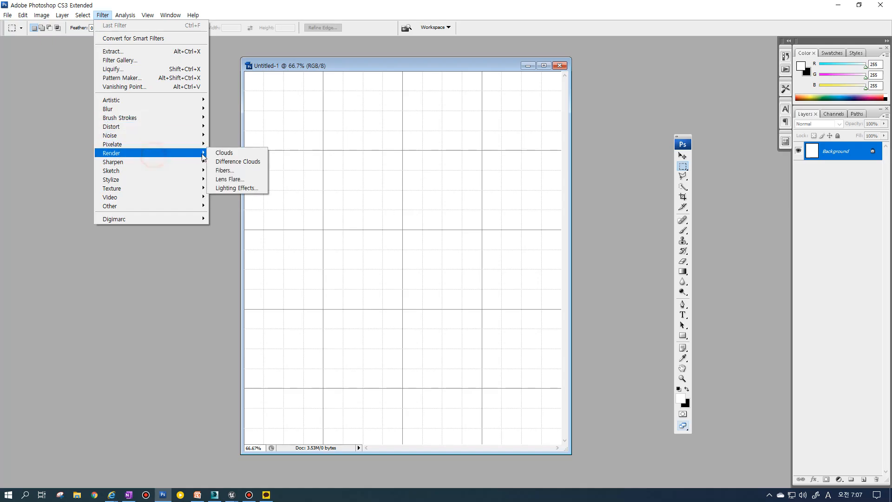
click(243, 153)
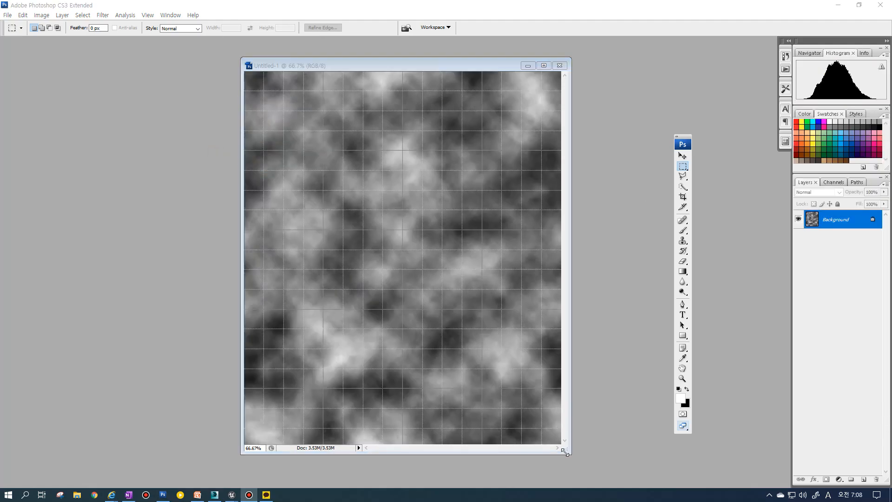
drag(568, 452, 636, 467)
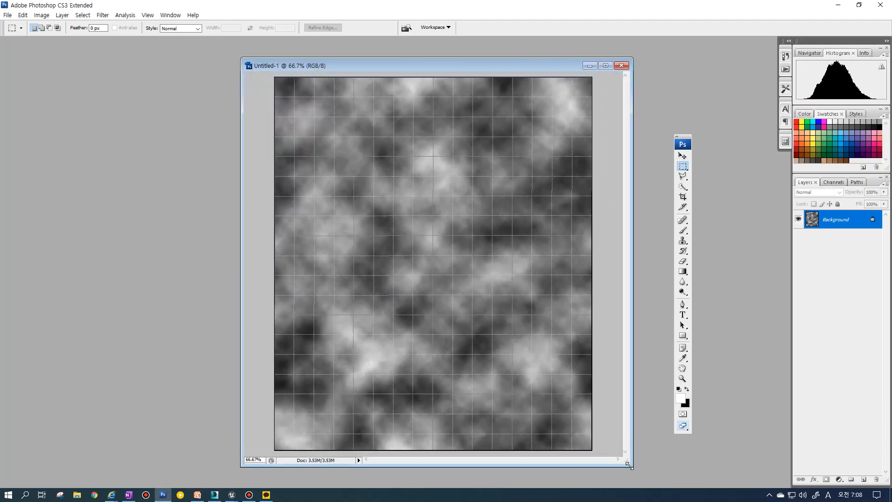
Step: Apply the Offset filter with 512 pixels horizontally and 512 pixels vertically, using Wrap Around
click(102, 15)
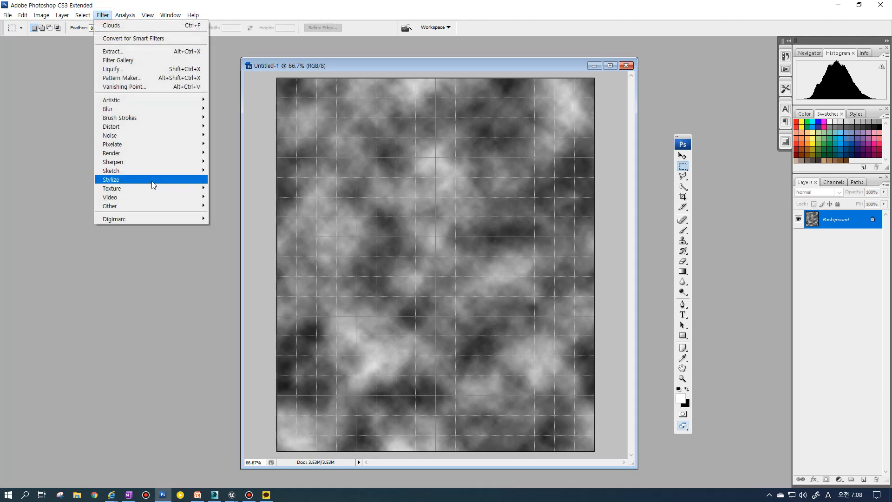
mouse_move(200, 206)
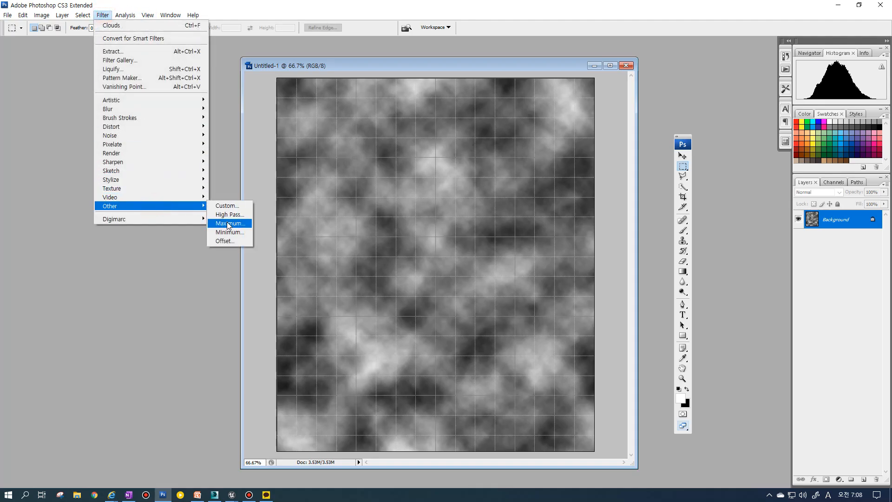
click(224, 241)
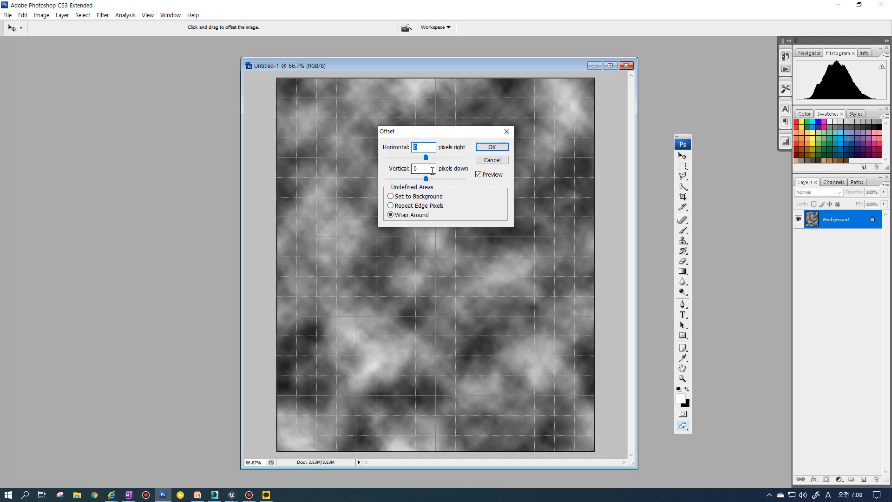
text(512)
click(432, 170)
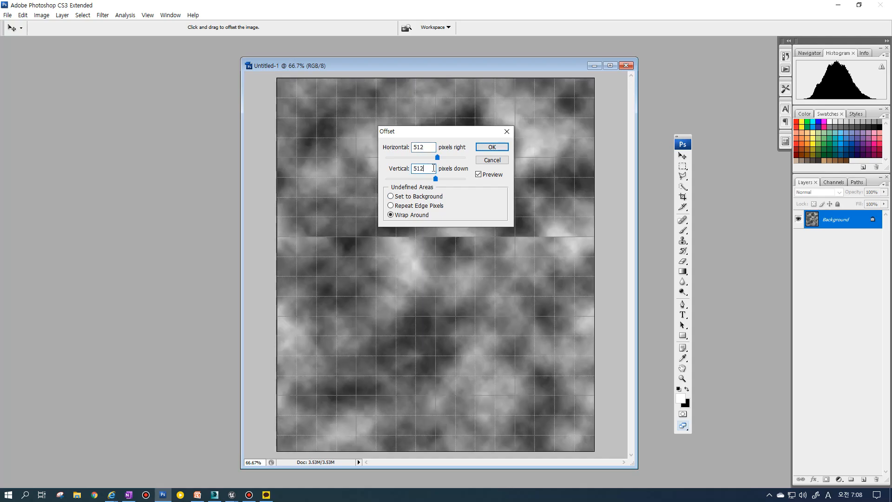
click(490, 148)
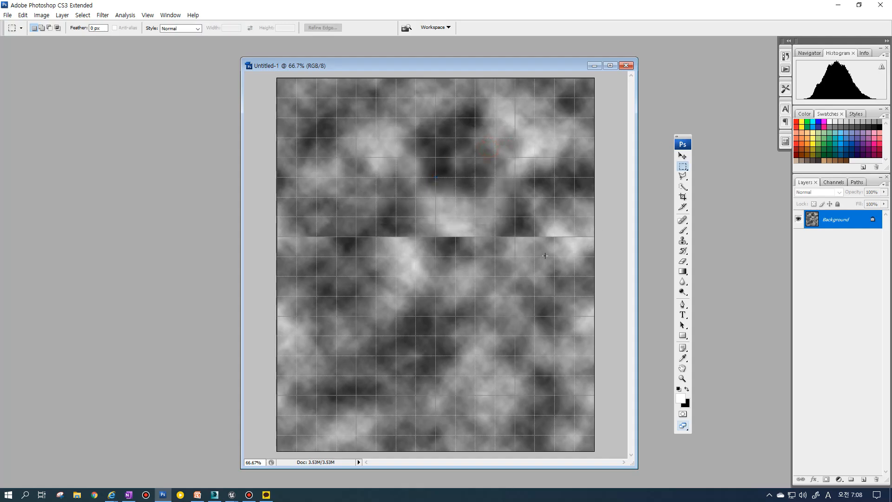
Step: Hide the document grid, and reposition and widen the document window
key(ctrl+apostrophe)
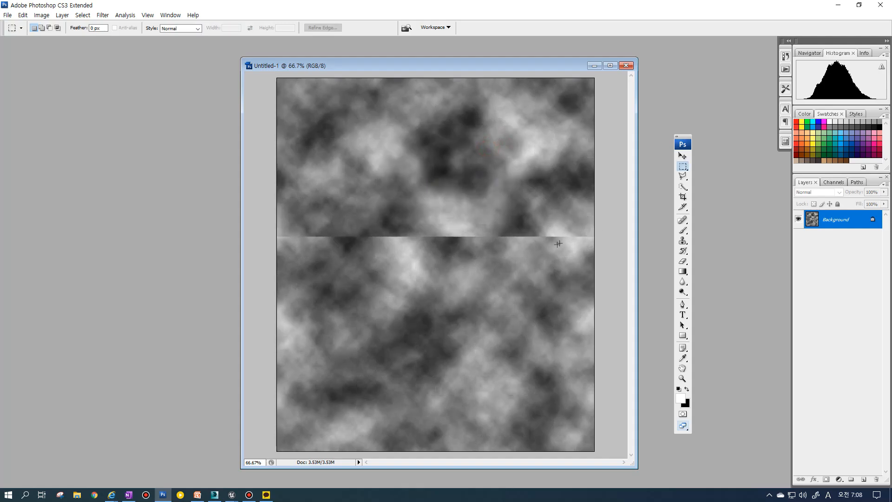
drag(326, 66, 239, 53)
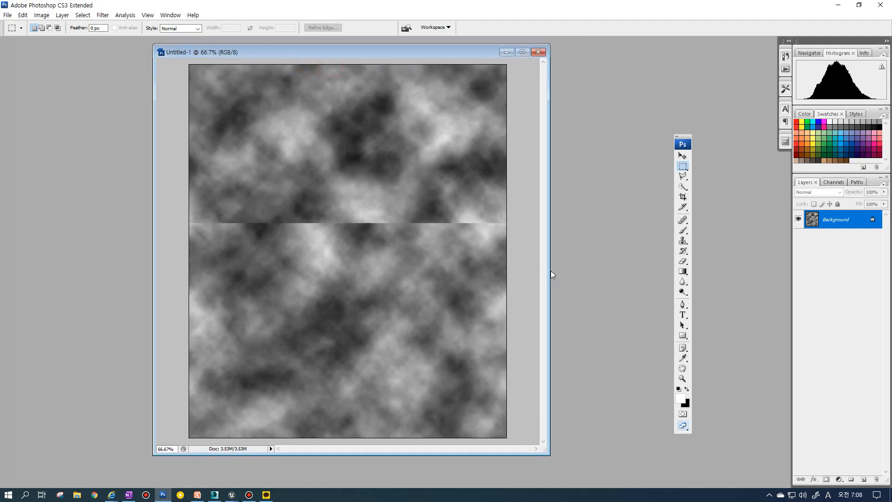
drag(550, 271, 570, 270)
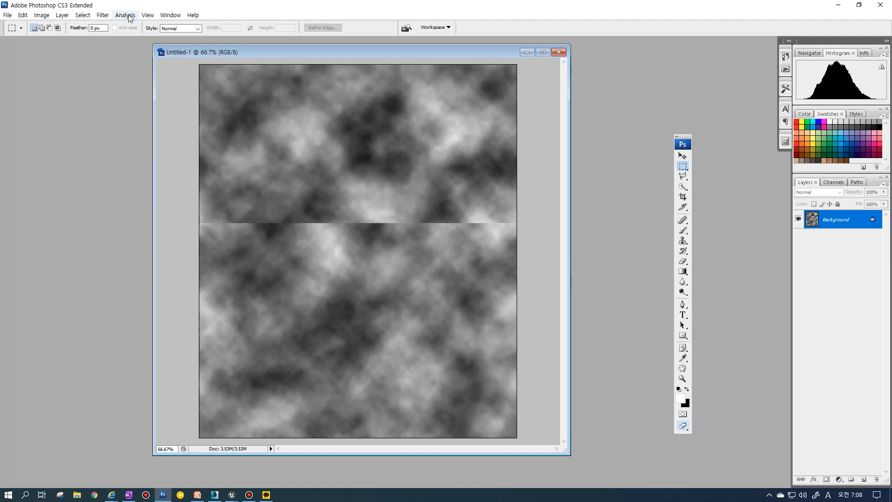
Step: Render a fresh Clouds pattern over the offset image on the Background layer
click(103, 15)
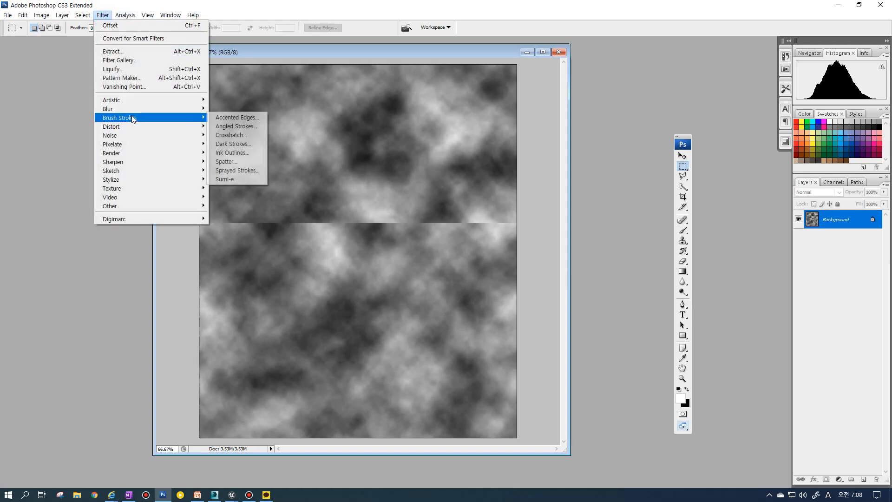
mouse_move(148, 156)
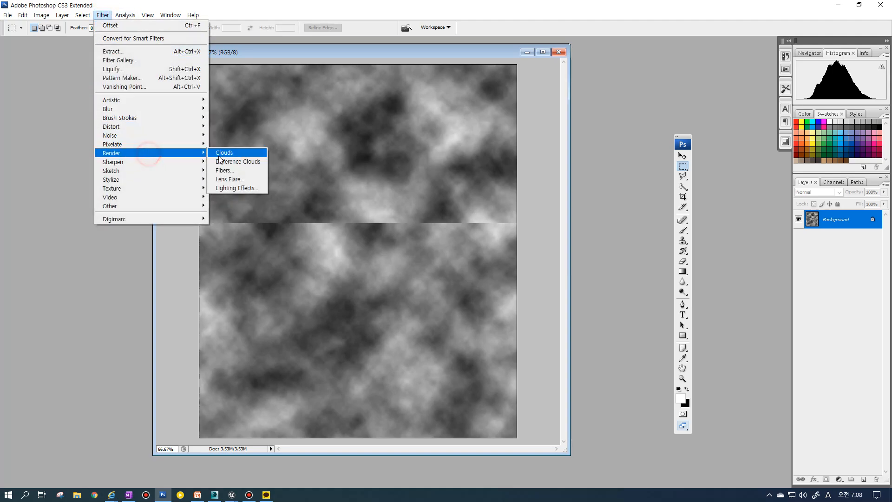
click(230, 153)
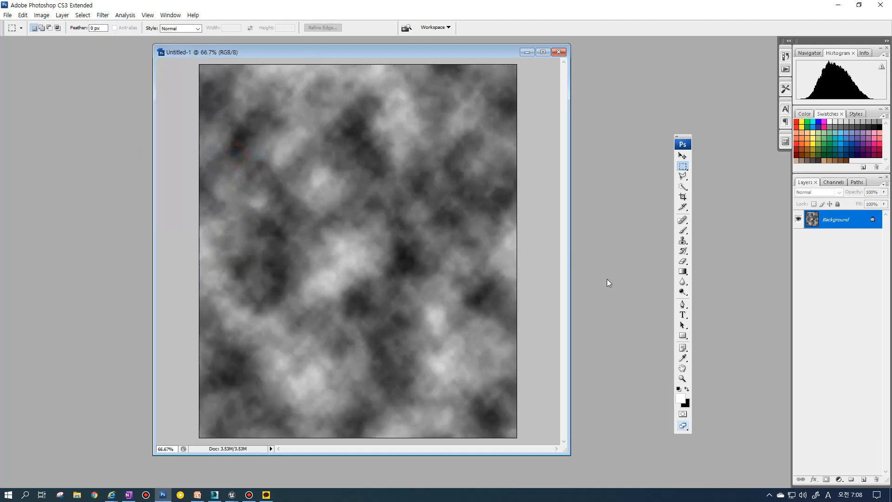
Step: Open the Image Size settings, try a height of 10244 pixels, and turn off Constrain Proportions
right_click(295, 52)
click(324, 66)
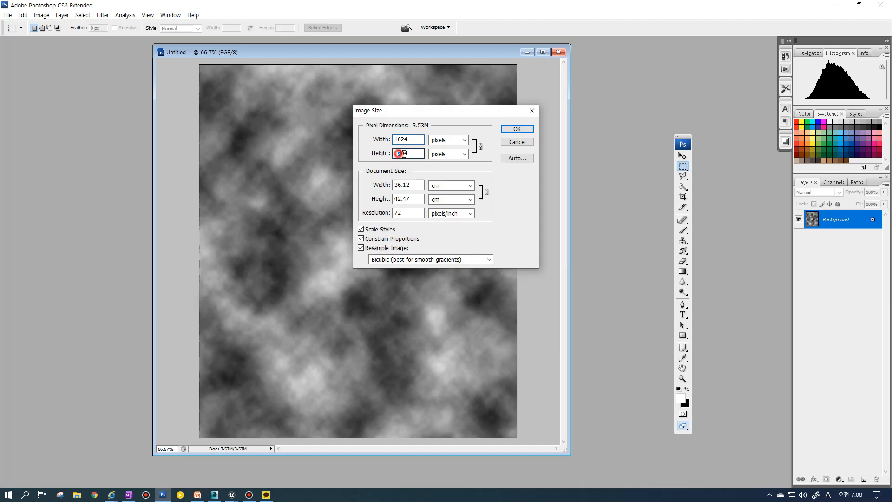
drag(404, 154, 400, 155)
click(399, 153)
text(10244)
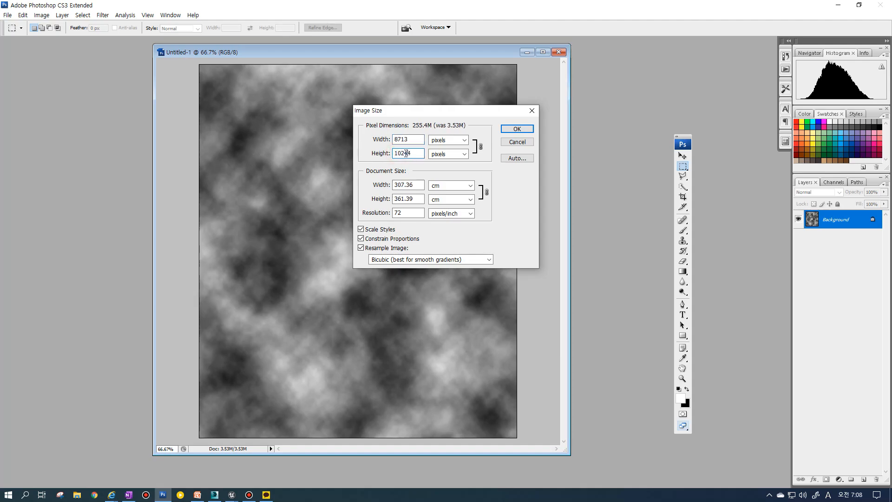
click(480, 149)
click(398, 139)
click(361, 238)
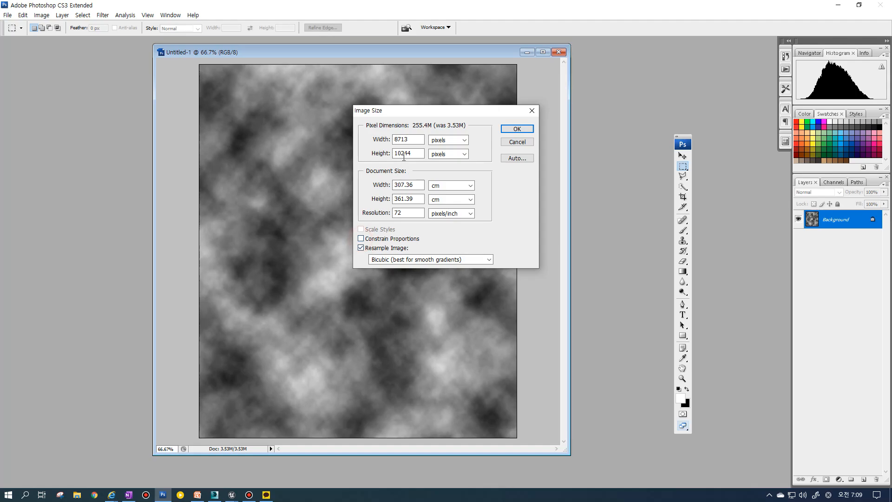
Step: Resize the image to 1024 pixels wide and 1024 pixels high
double_click(408, 140)
text(1)
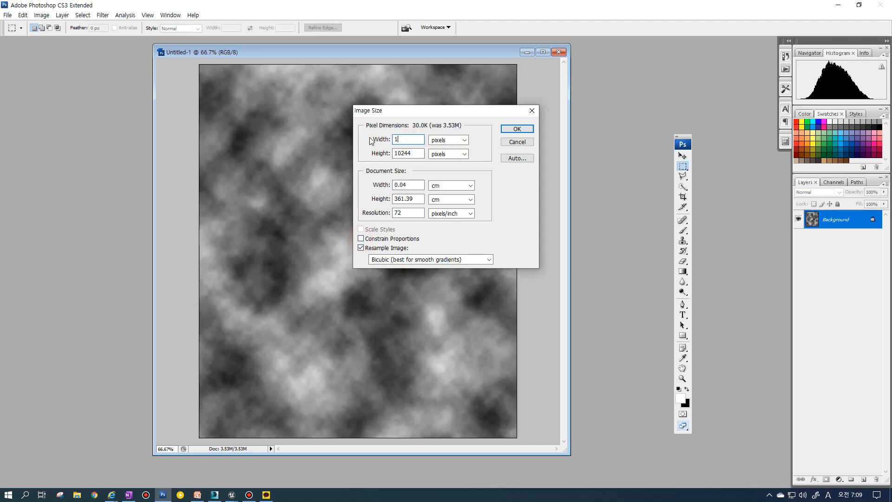
text(024)
key(Tab)
text(1024)
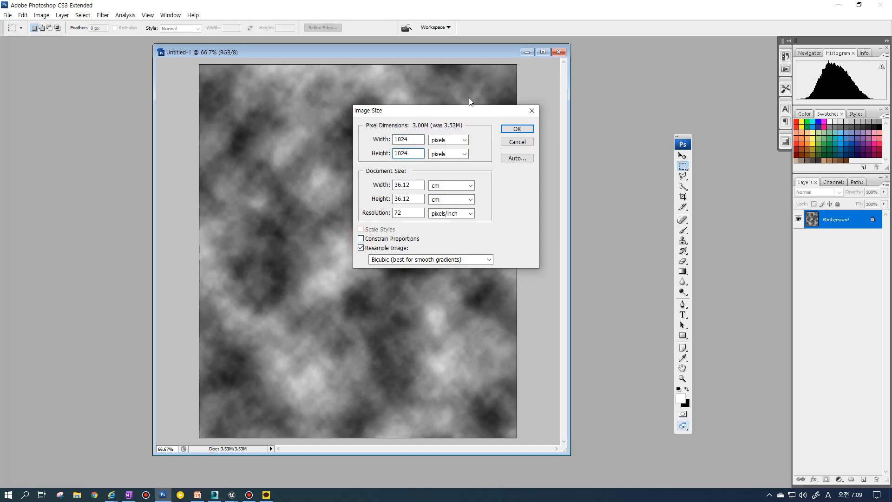
click(517, 128)
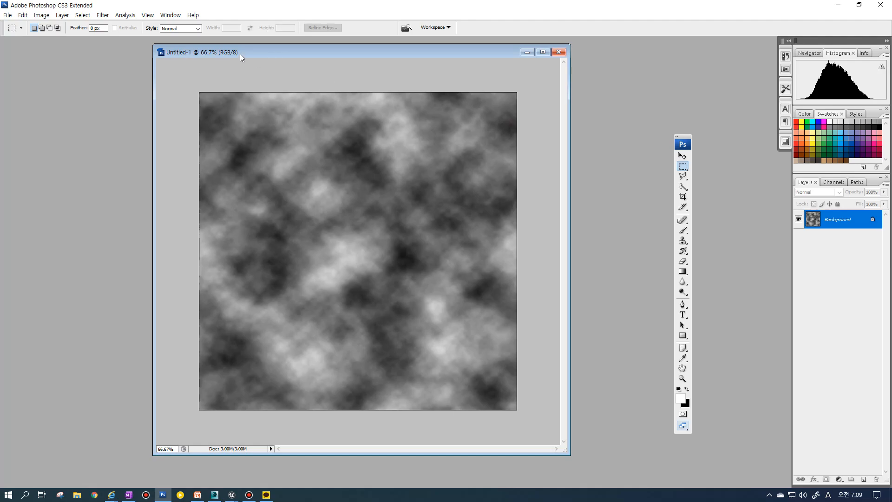
Step: Render a new Clouds pattern on the Background layer and offset it 512 pixels horizontally and vertically with Wrap Around
click(83, 15)
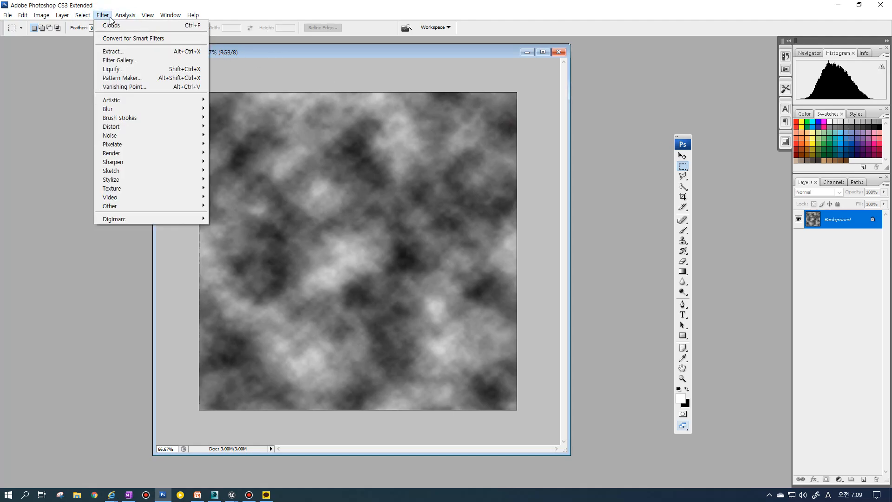
click(112, 26)
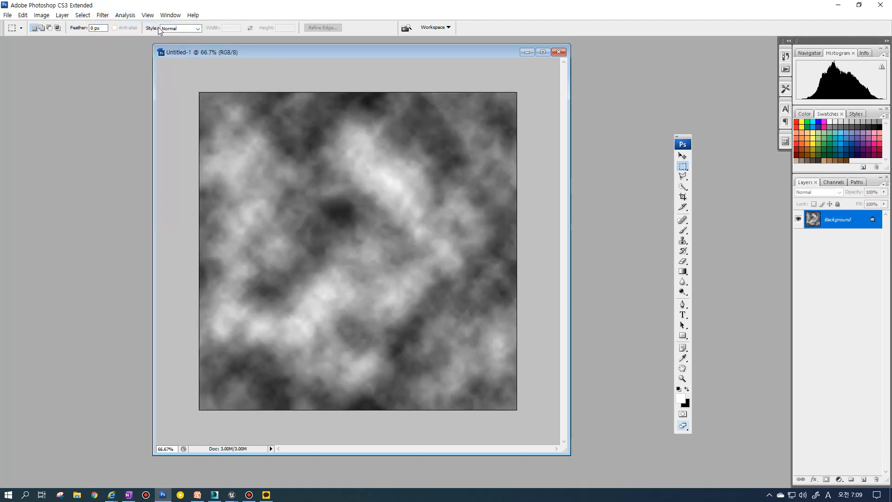
click(103, 14)
mouse_move(146, 206)
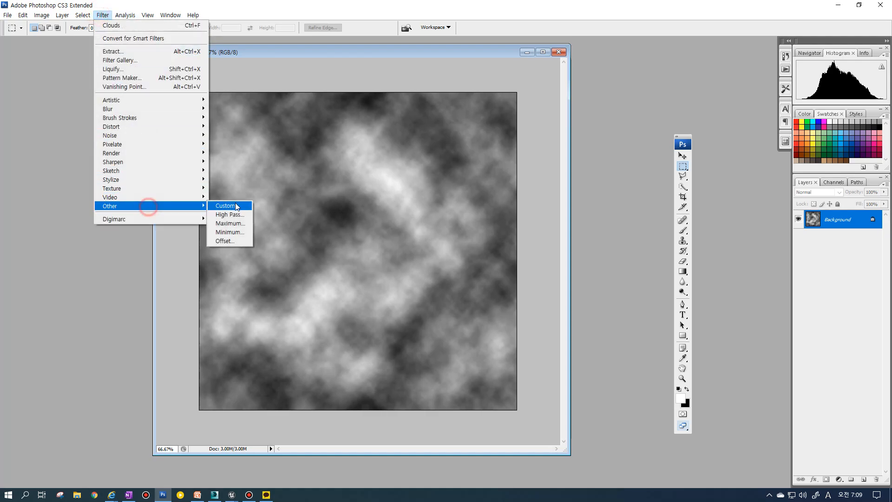
click(231, 240)
drag(423, 141, 568, 152)
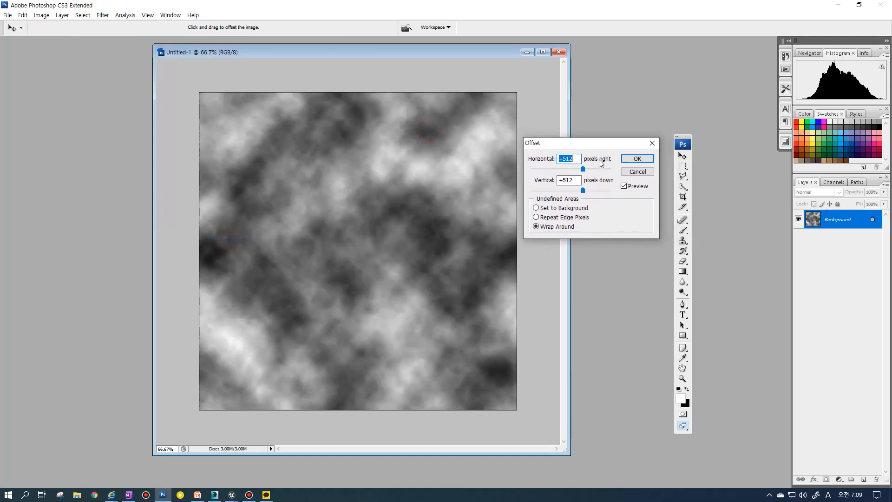
click(641, 160)
Step: Adjust the cloud image's Brightness/Contrast to a brightness of -11 and a contrast of +100
click(41, 15)
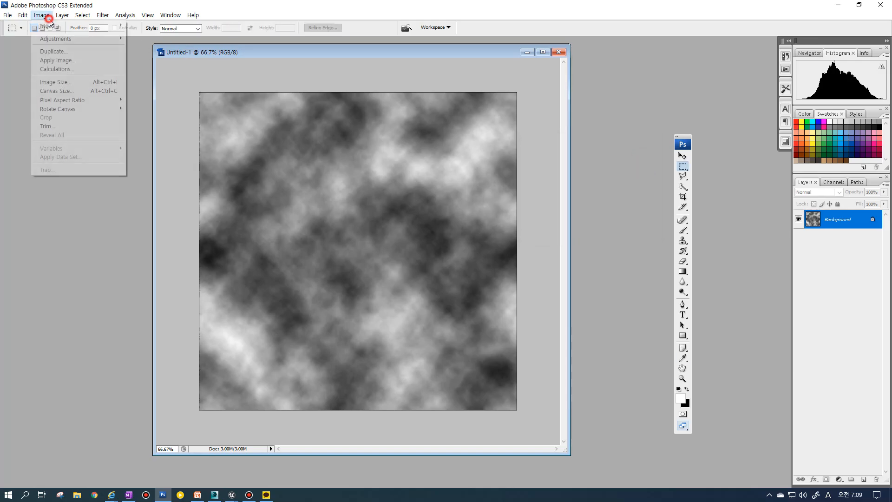
mouse_move(53, 41)
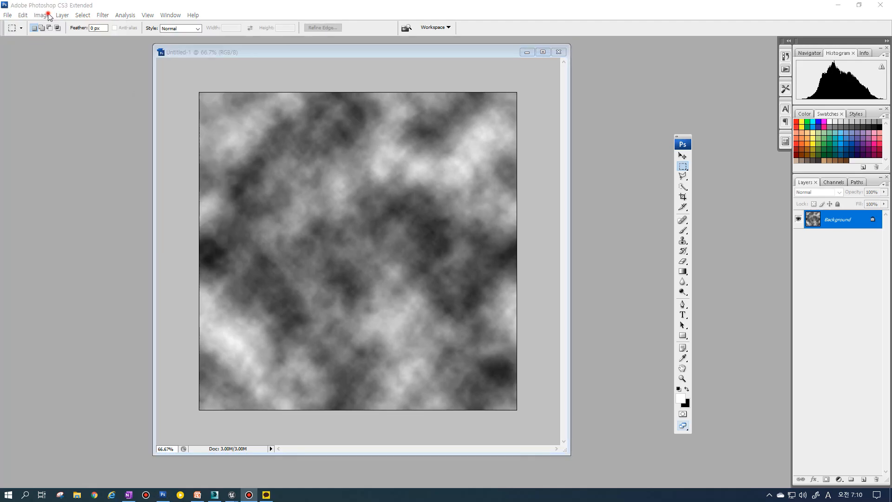
click(46, 14)
mouse_move(54, 38)
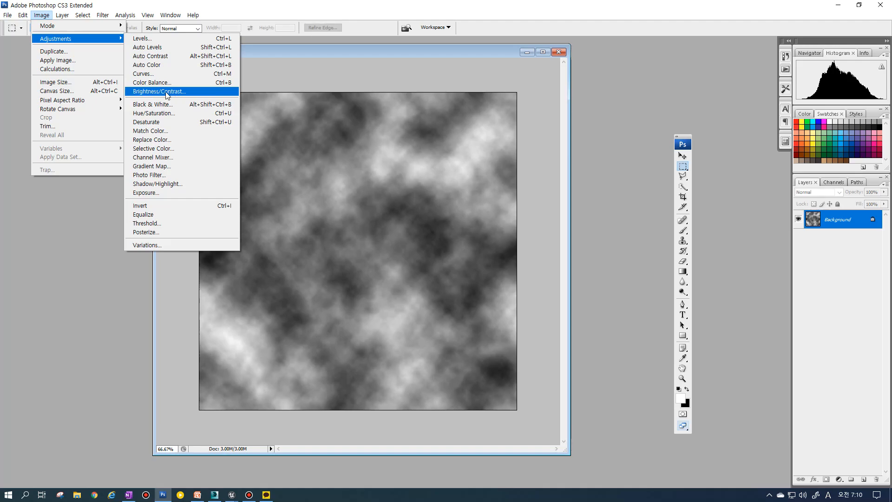
click(179, 93)
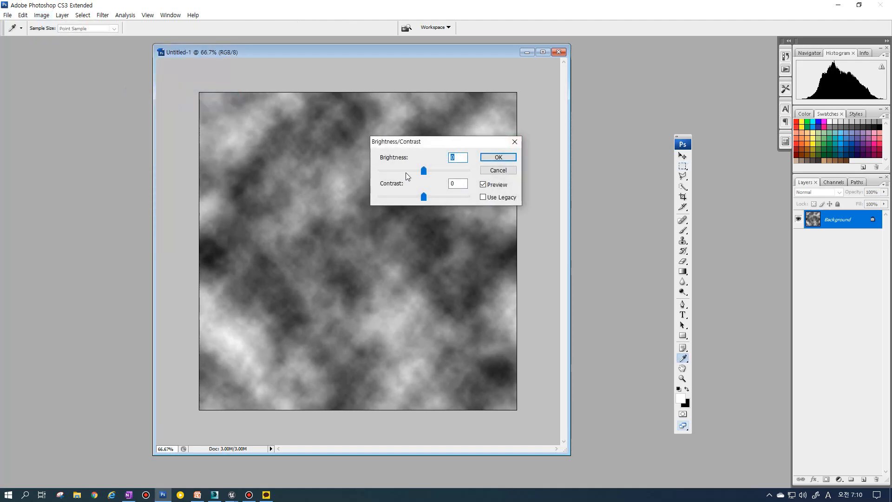
drag(418, 144, 606, 263)
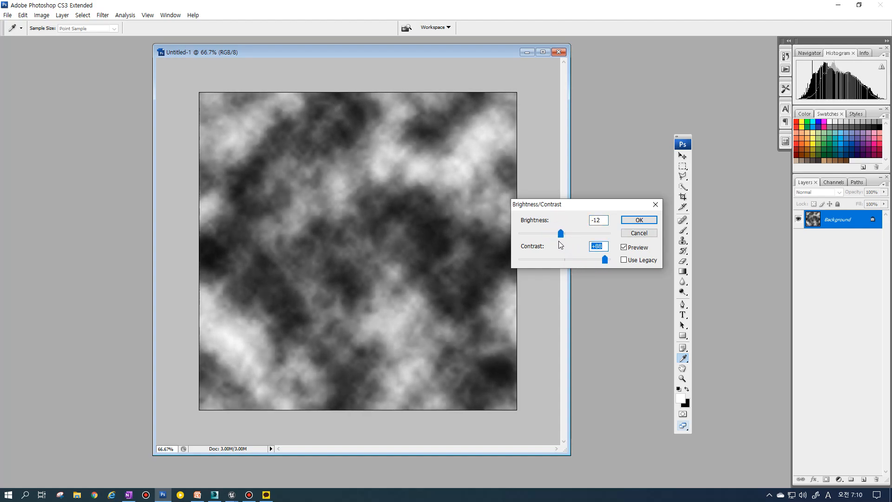
drag(560, 233, 619, 258)
click(565, 260)
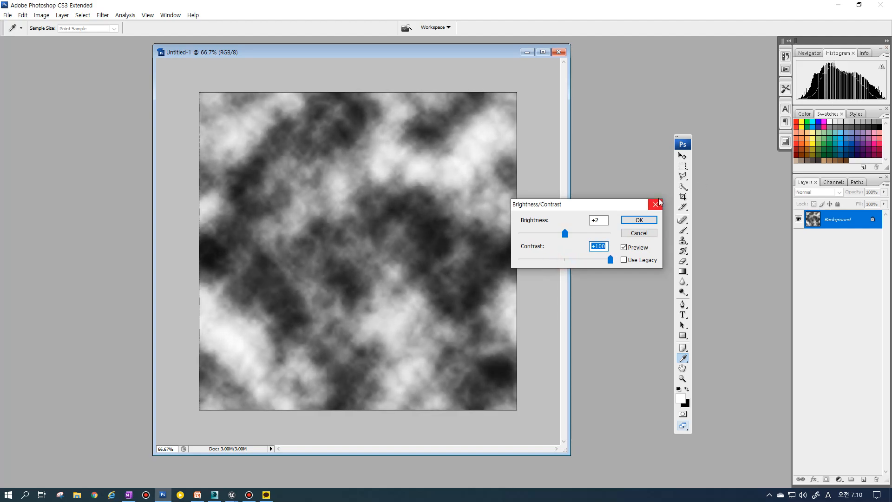
drag(564, 259, 642, 259)
drag(563, 261, 636, 261)
mouse_move(557, 238)
mouse_down()
mouse_move(595, 235)
mouse_move(562, 237)
mouse_up()
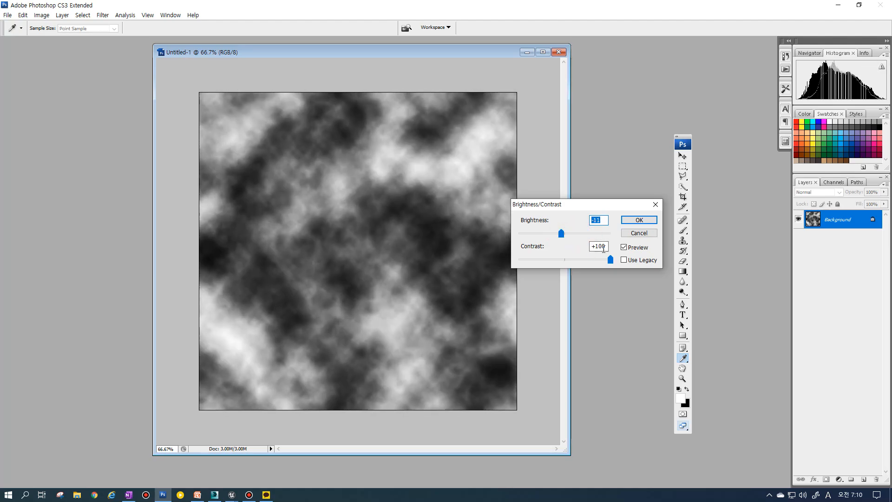
click(640, 221)
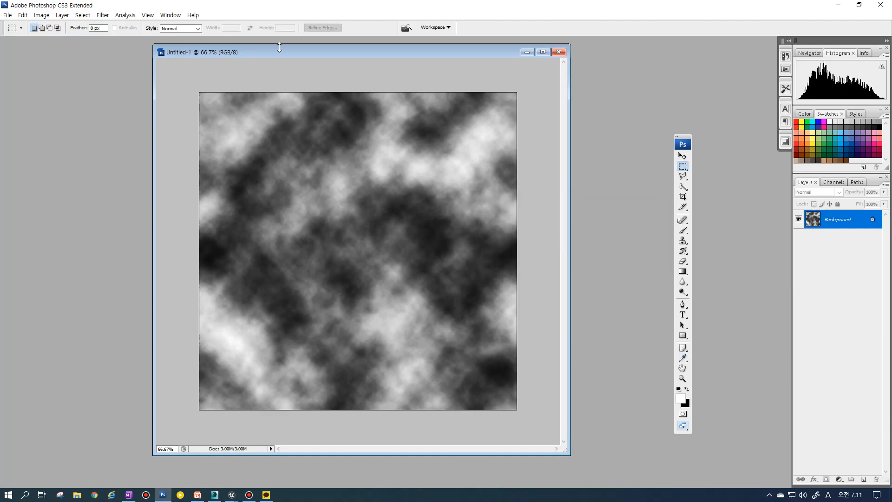
Step: Scale the cloud image down to 50 percent in both width and height
key(m)
drag(286, 52, 300, 56)
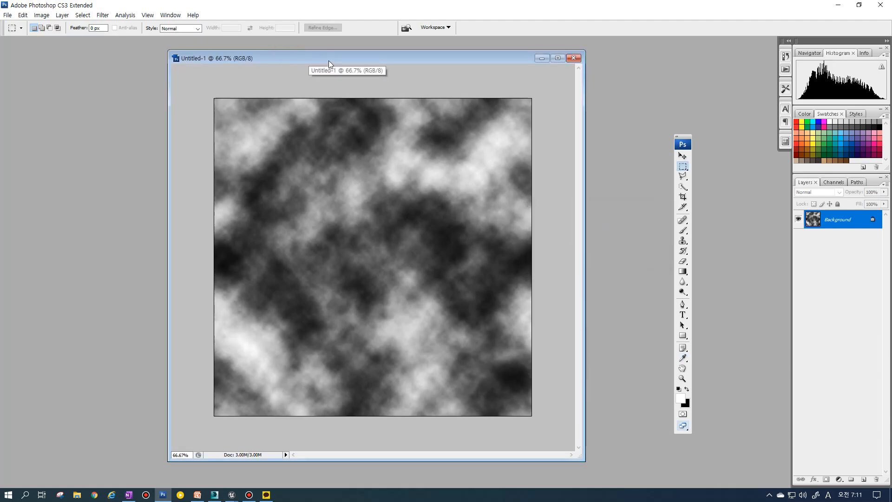
right_click(327, 60)
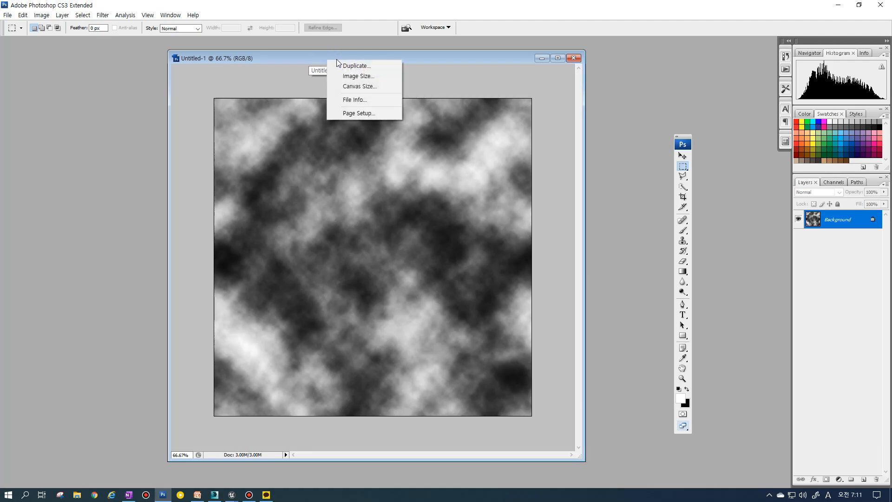
click(353, 77)
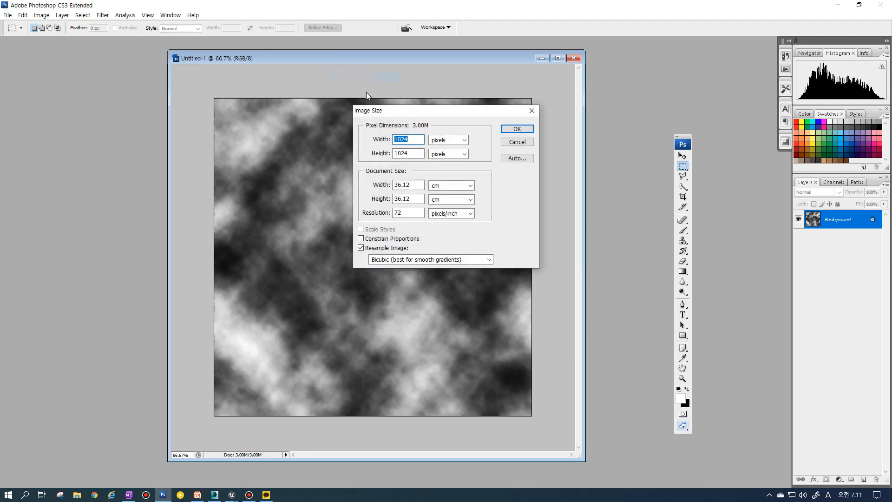
click(462, 140)
click(462, 138)
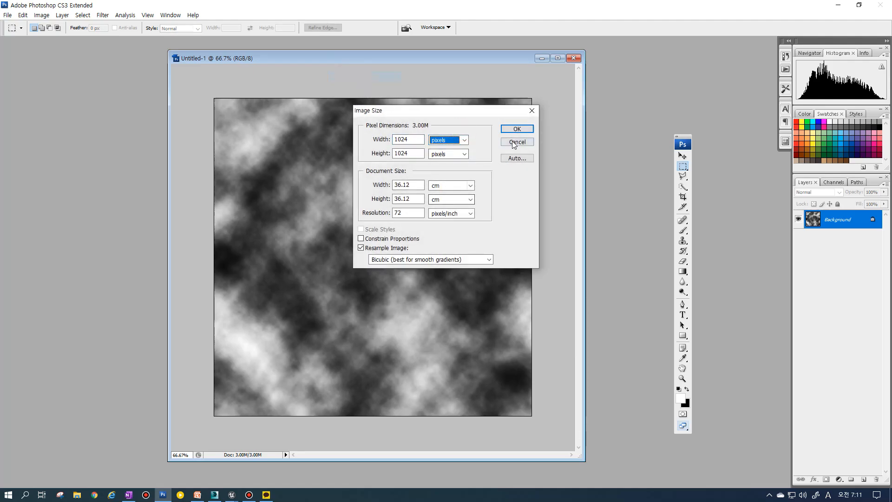
click(464, 140)
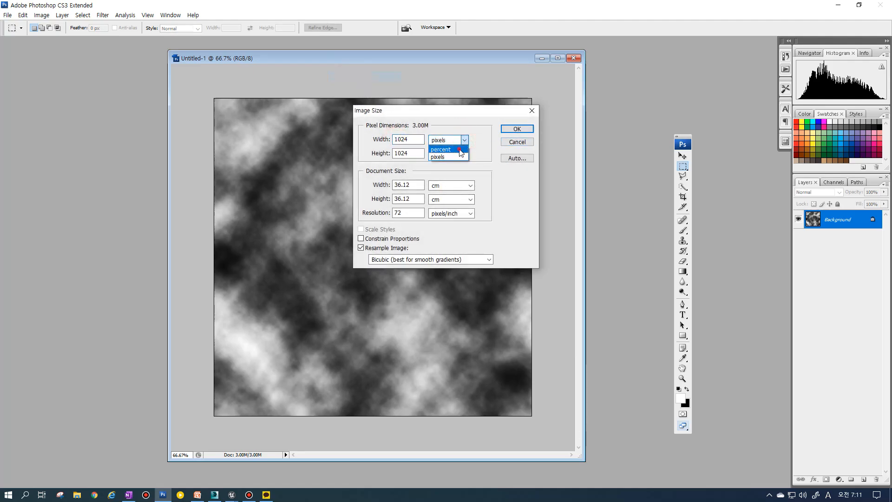
click(462, 150)
key(Tab)
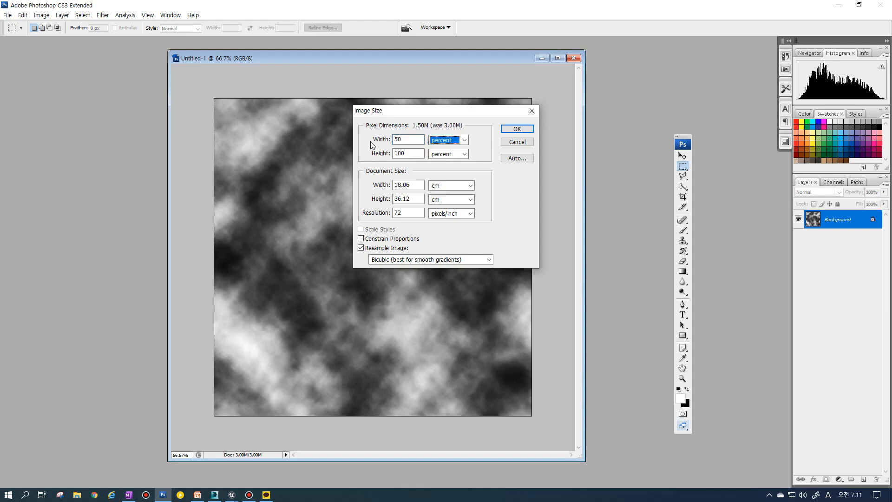
key(Tab)
text(50)
key(Return)
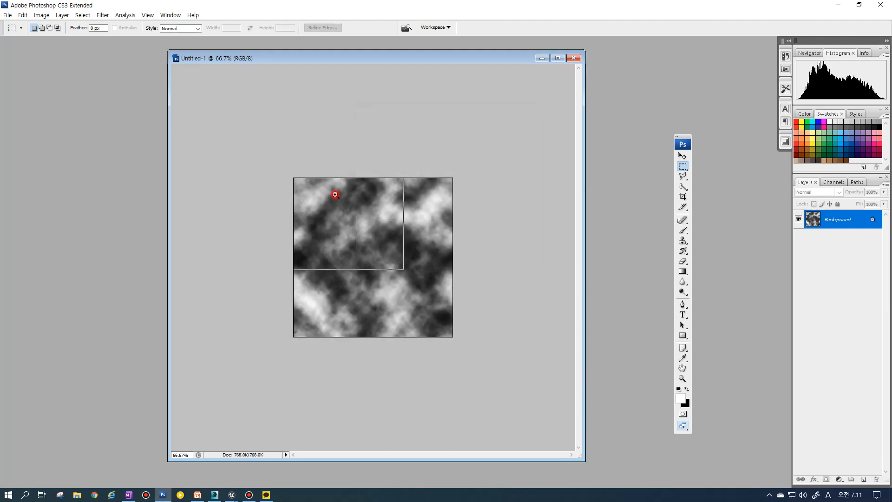
Step: Start saving the image in Targa format and browse to the Texture folder inside Season2's 2_1_LevelEffect folder
ctrl+click(335, 195)
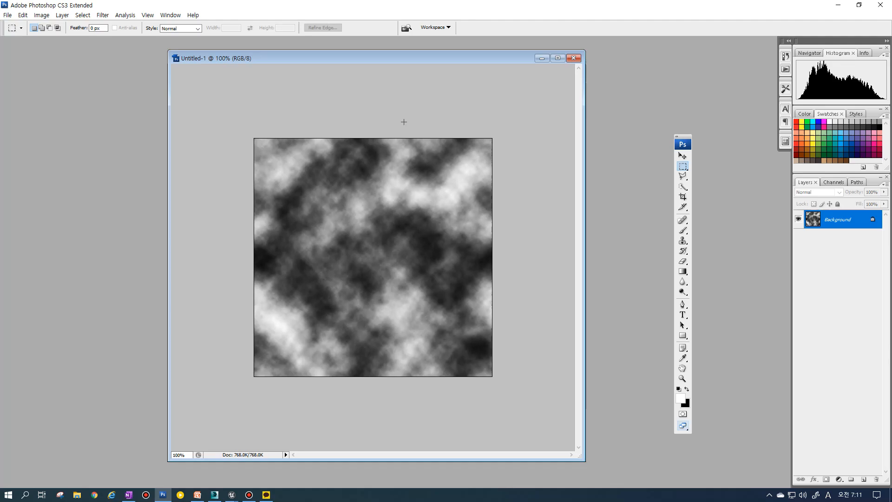
key(ctrl+s)
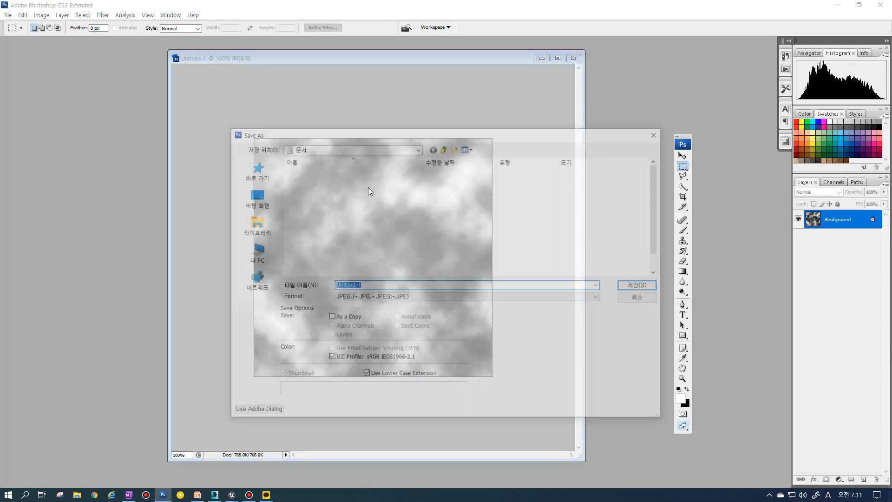
click(505, 296)
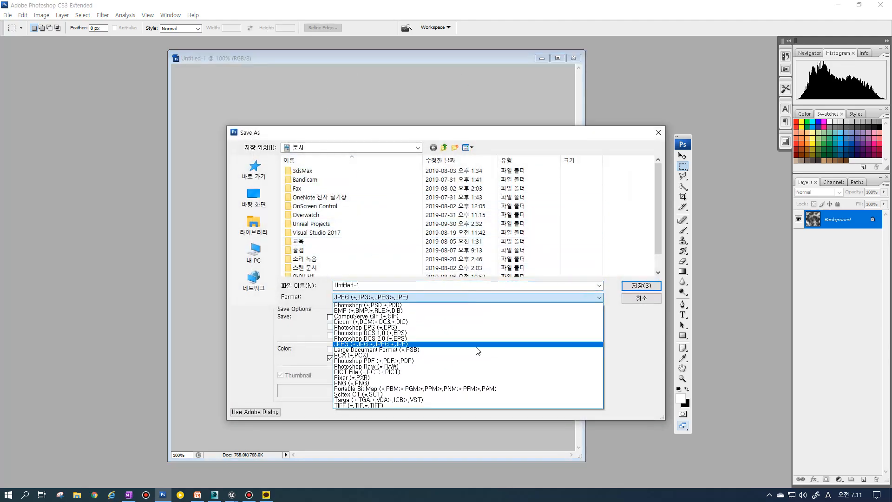
click(423, 400)
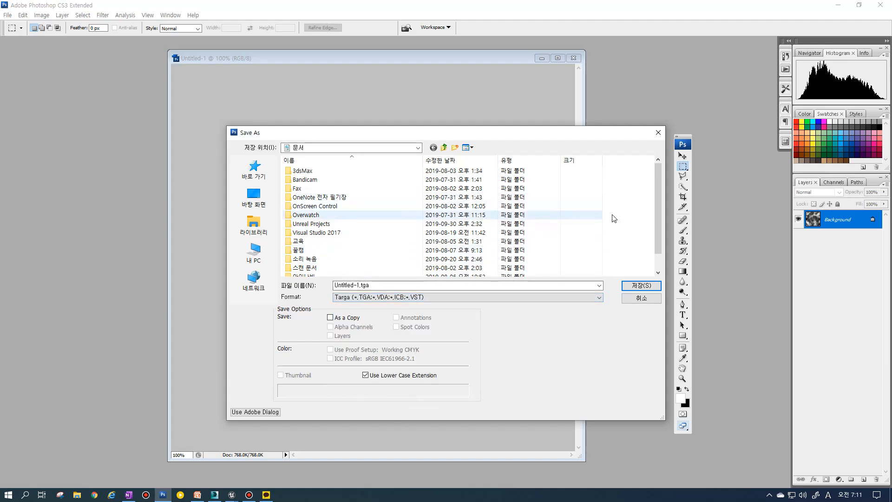
double_click(626, 264)
click(656, 357)
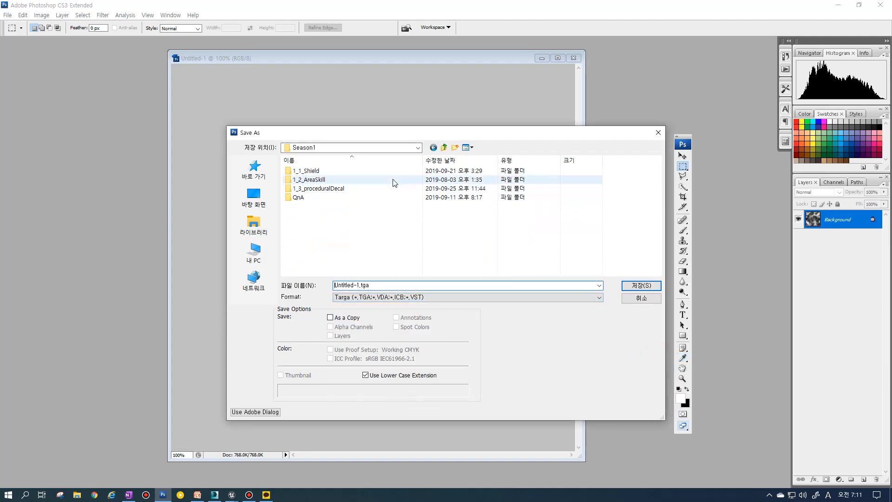
click(444, 147)
double_click(358, 186)
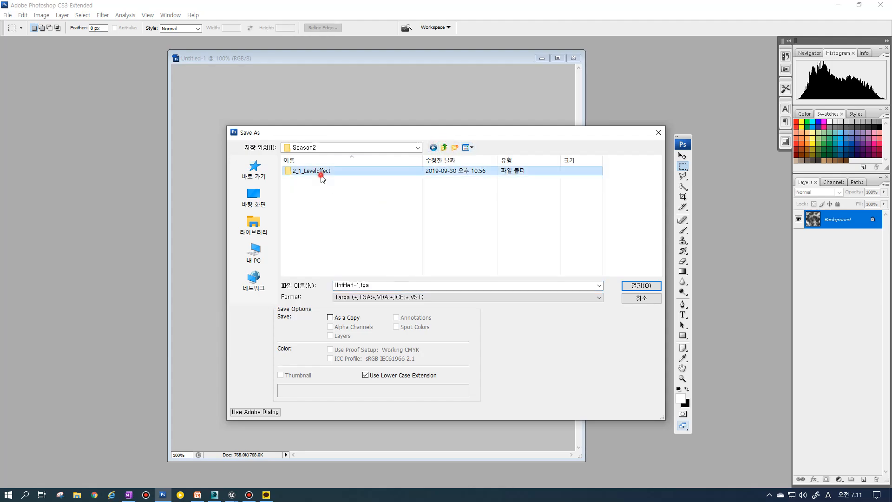
double_click(317, 172)
double_click(318, 181)
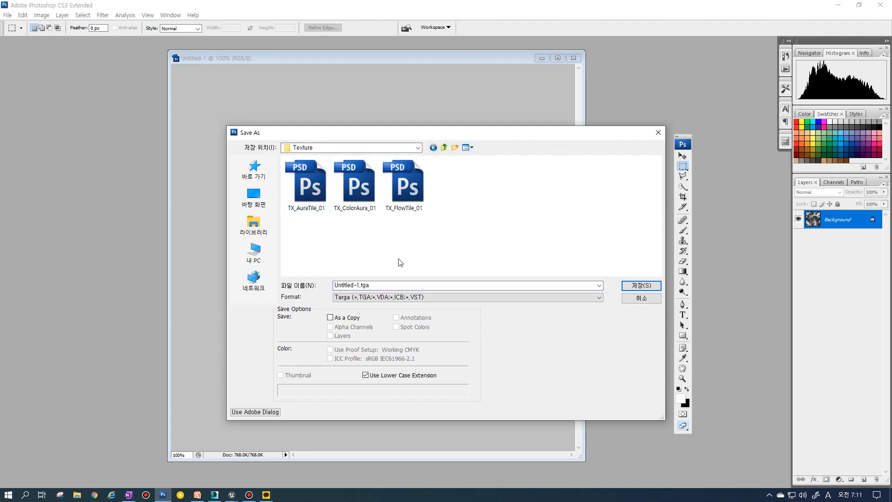
Step: Name the file TX_Cloud_01 and save it as a Targa at 24 bits/pixel
double_click(372, 284)
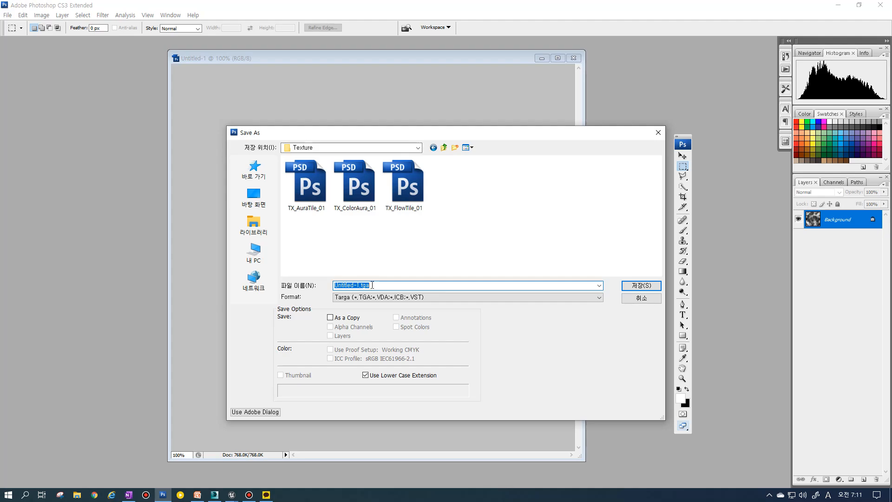
text(TX_)
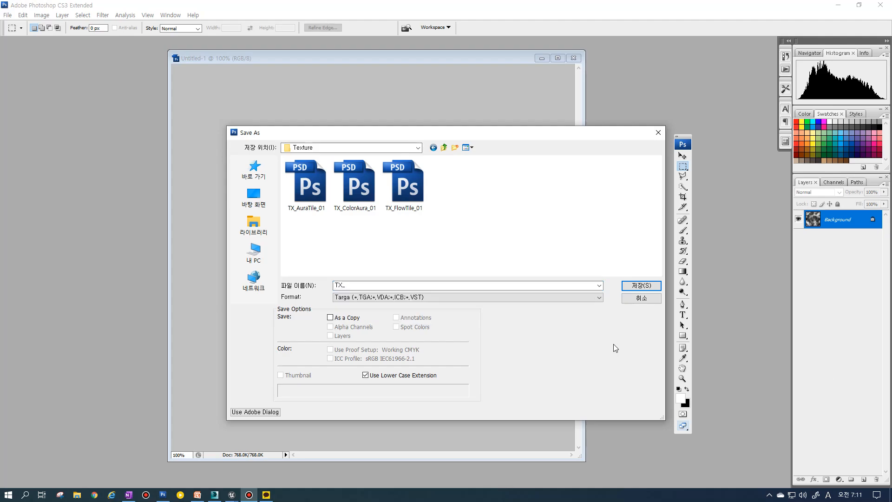
double_click(365, 285)
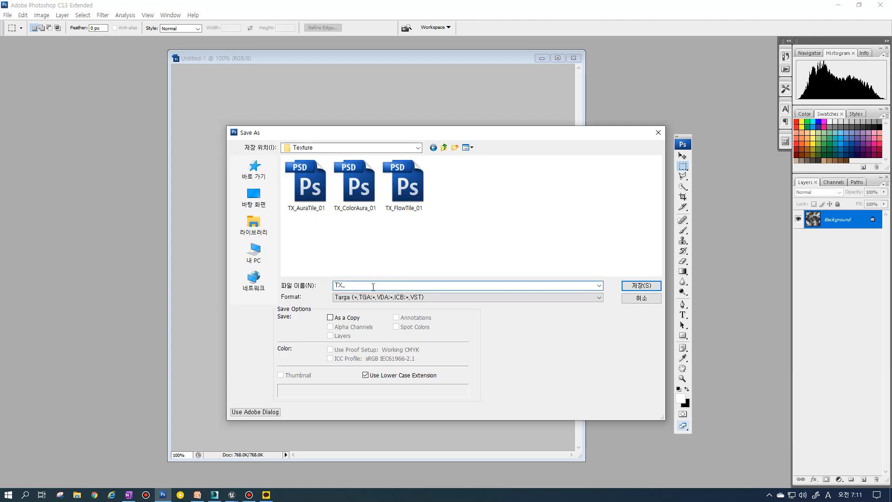
text(Cloud_01)
key(Return)
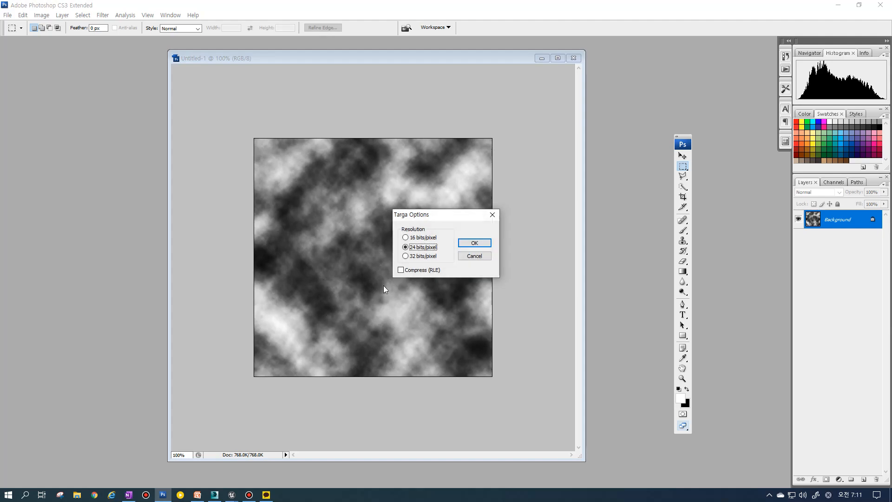
click(483, 246)
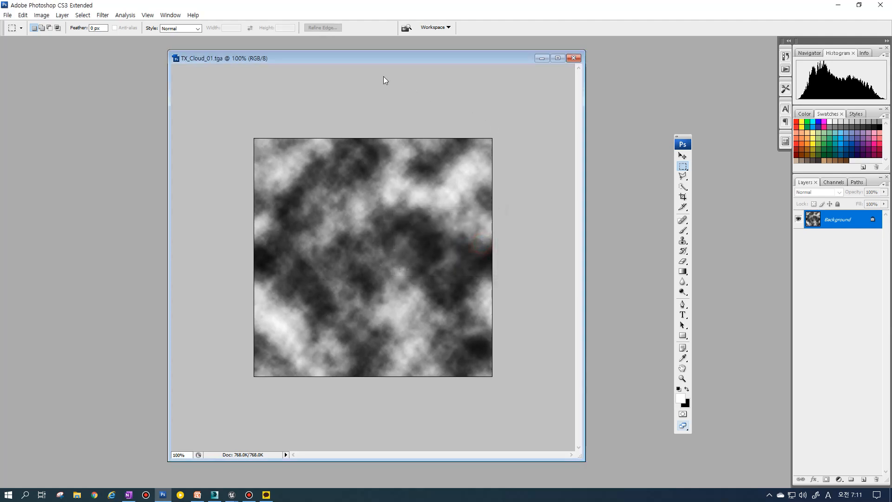
Step: Create a blank 1024 by 1204 pixel RGB document and close the TX_Cloud_01 image
key(ctrl+n)
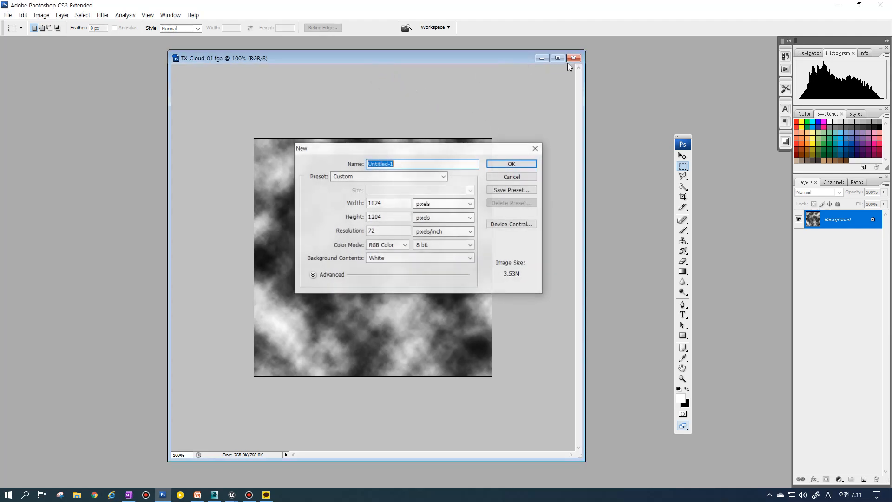
click(511, 164)
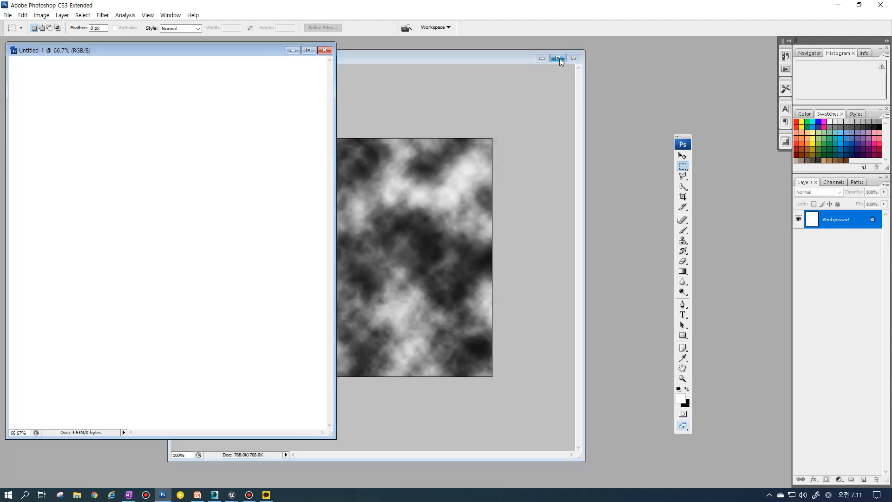
click(573, 58)
click(182, 48)
drag(223, 55, 405, 62)
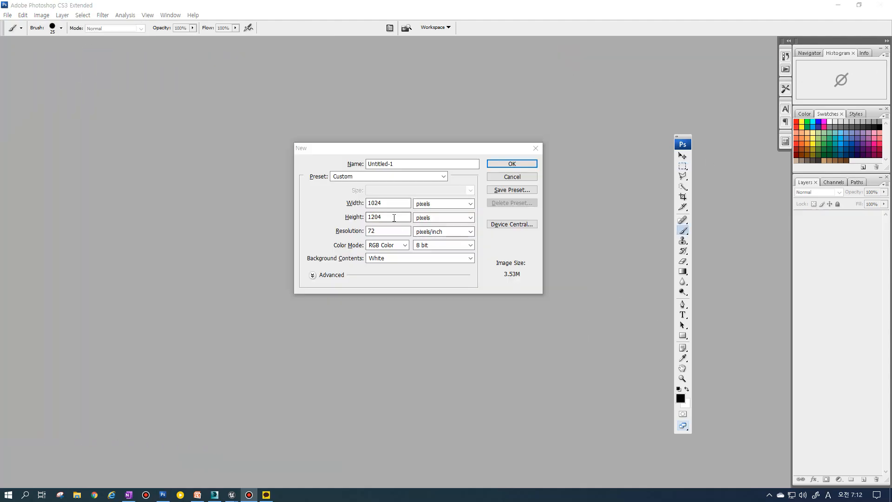
Step: Create a new white RGB document of 1024 by 1024 pixels at 72 pixels/inch
click(393, 218)
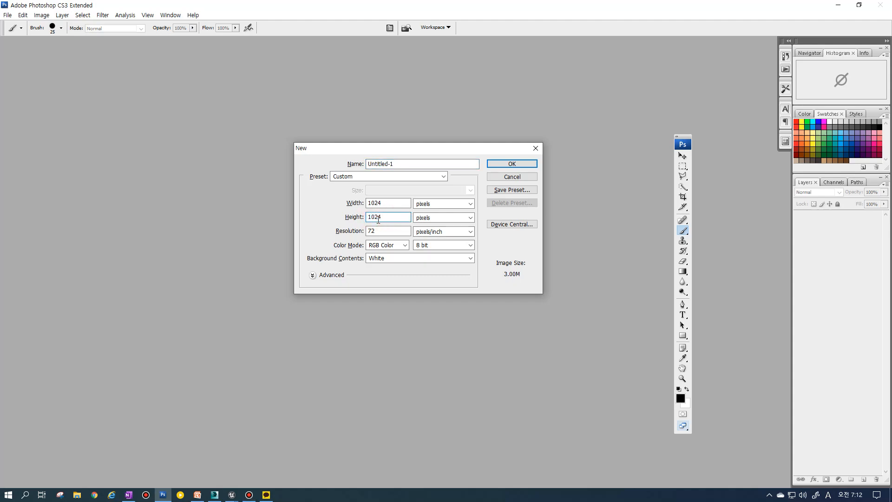
click(510, 164)
drag(176, 52, 415, 101)
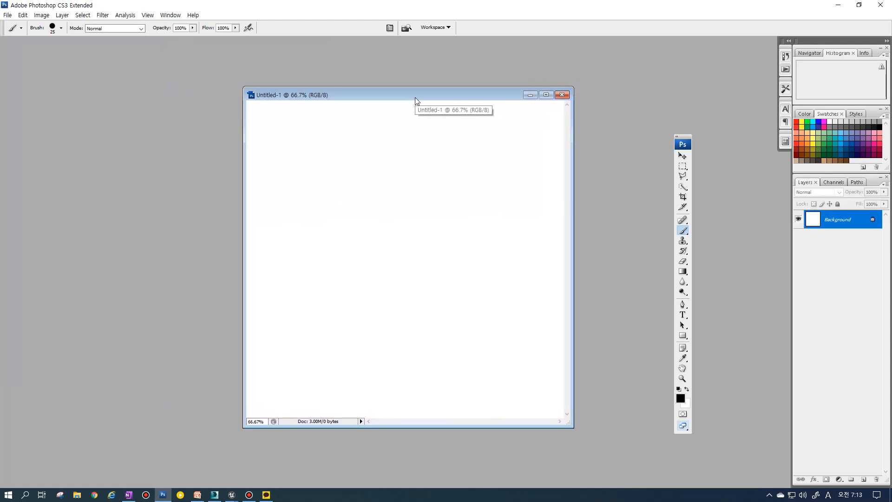
Step: Fill the new document's background with black and add an empty layer above it
key(alt+Tab)
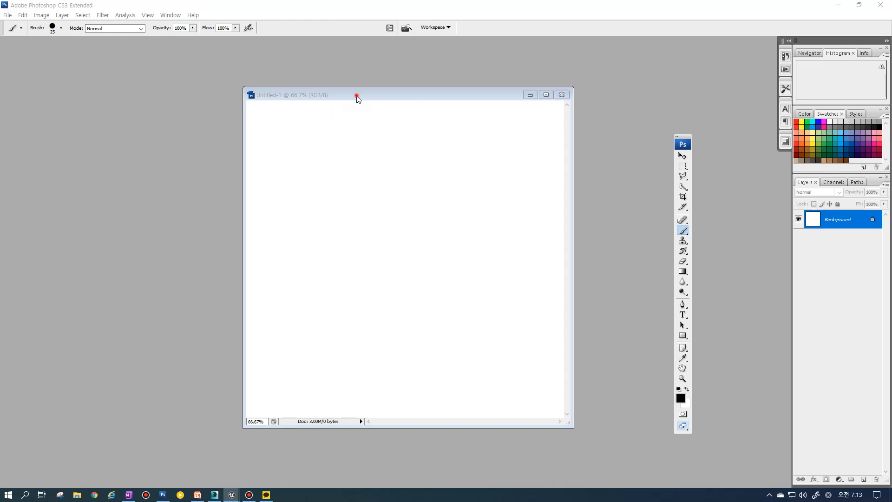
drag(356, 96, 357, 92)
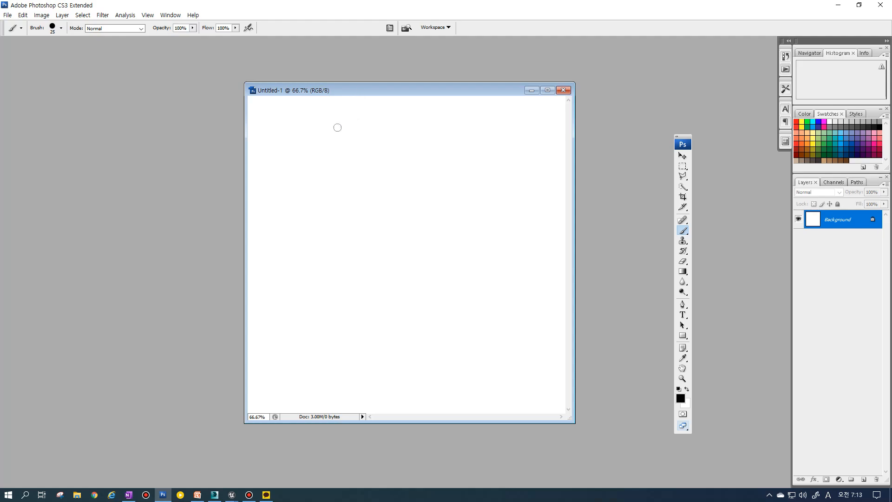
drag(574, 421, 595, 436)
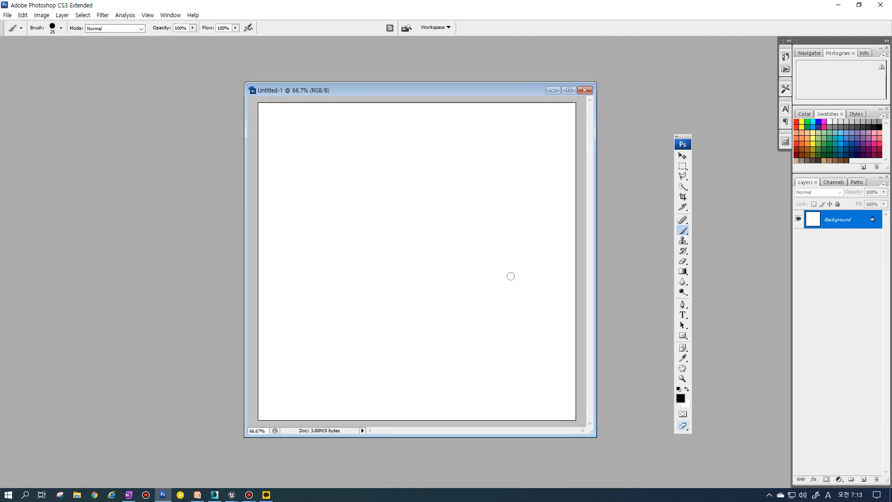
mouse_move(367, 92)
mouse_down()
mouse_move(344, 83)
mouse_move(352, 86)
mouse_up()
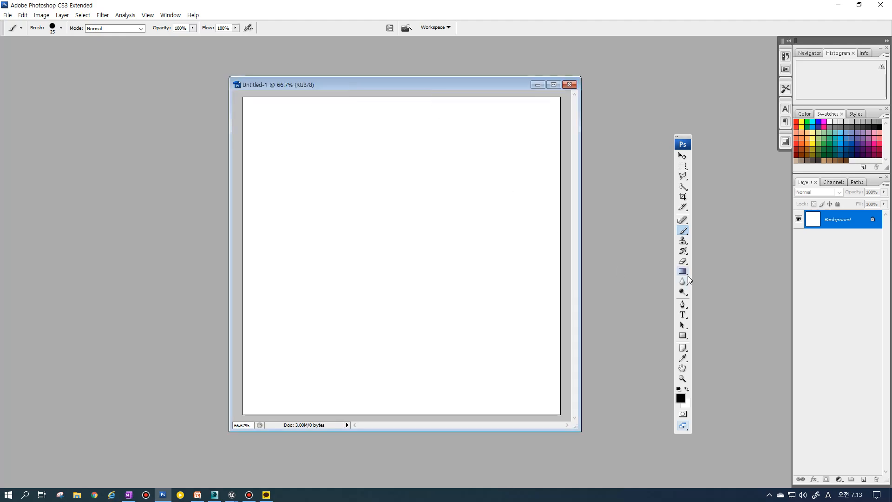
key(alt+BackSpace)
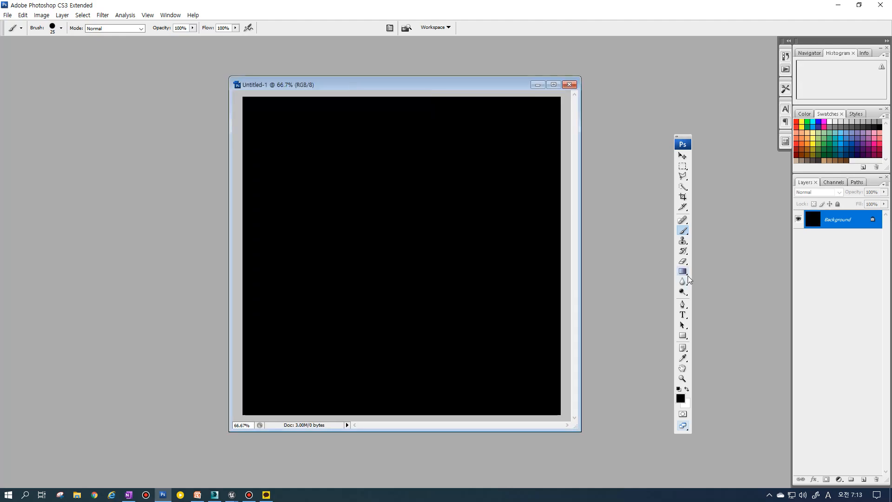
click(864, 480)
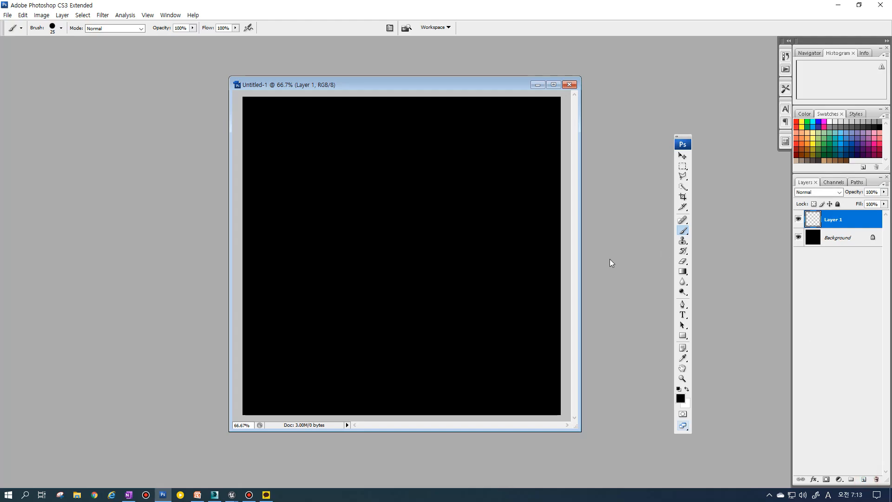
Step: Choose the soft round 300 px brush, set its spacing to 1%, and make white the foreground colour
key(F5)
drag(489, 158, 540, 159)
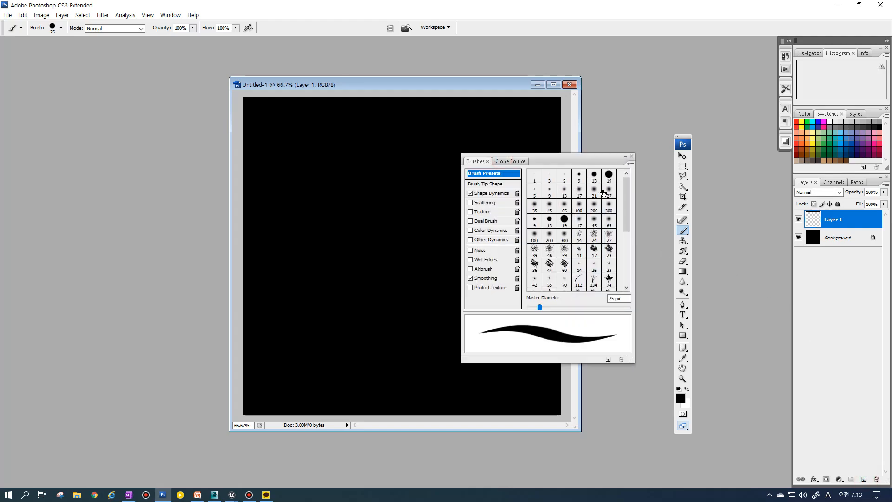
click(608, 192)
click(608, 206)
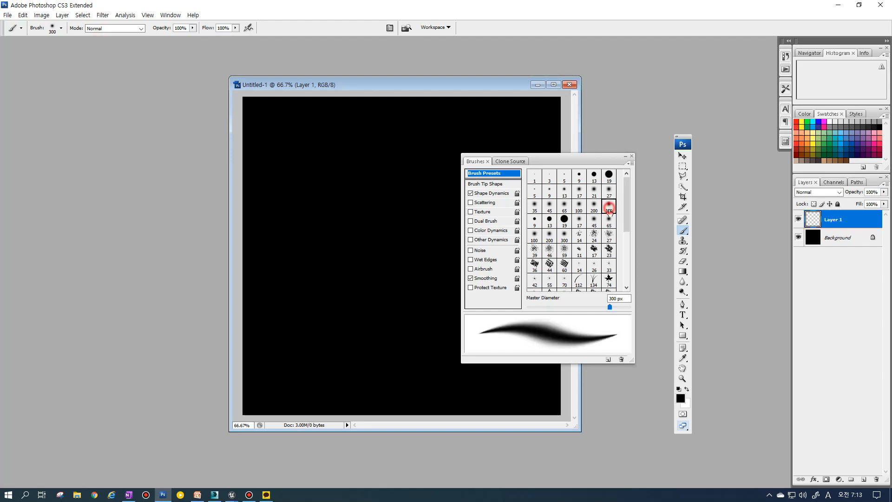
click(489, 184)
drag(537, 306, 518, 309)
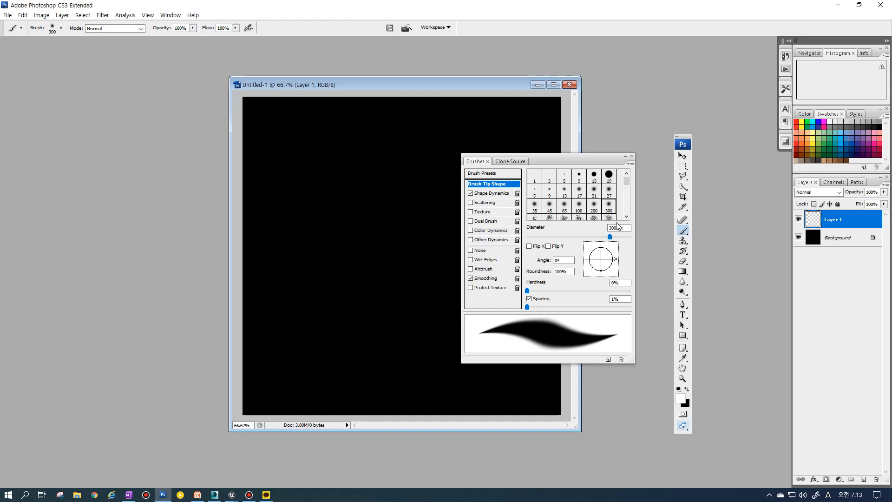
click(631, 156)
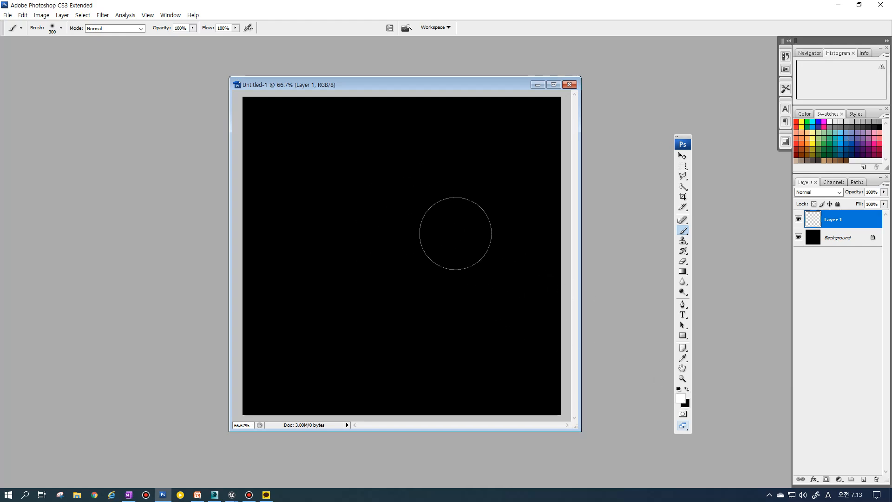
key(bracketright)
key(bracketright)
key(bracketright)
drag(436, 213, 450, 217)
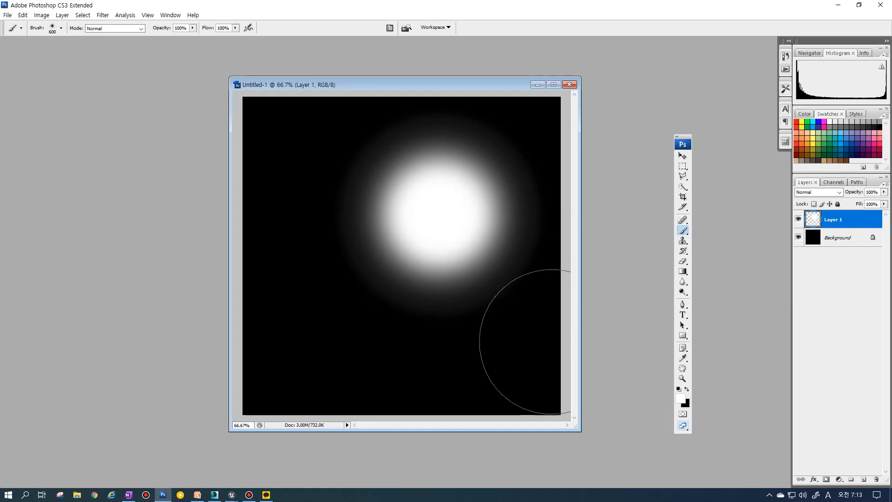
drag(581, 427, 623, 449)
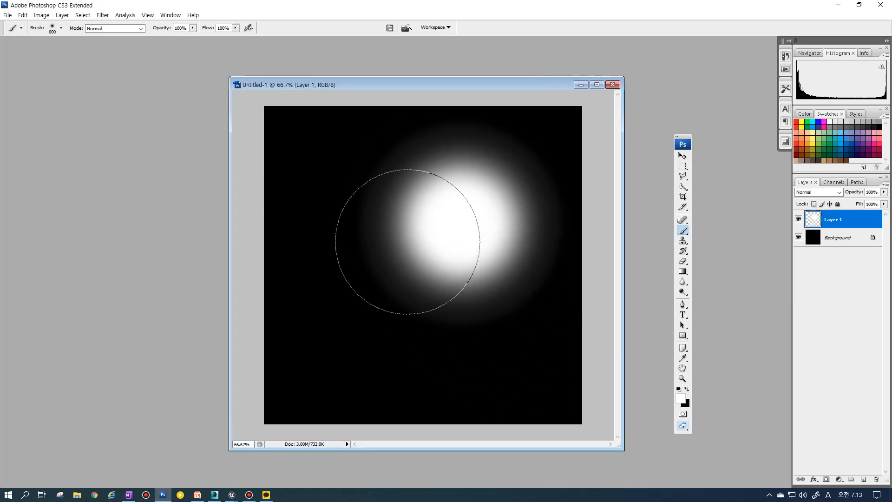
drag(464, 86, 425, 75)
key(ctrl+z)
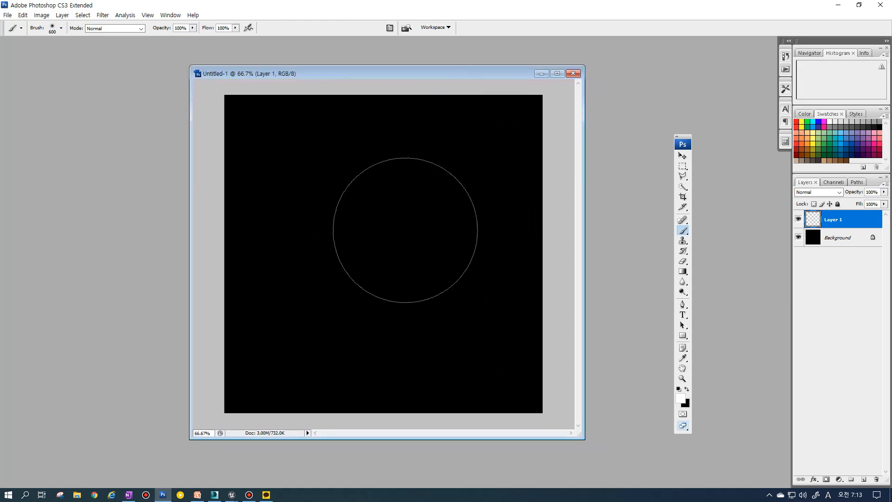
Step: Paint a small soft white spot near the canvas's upper-right corner with a 400 px brush
key(bracketleft)
key(bracketleft)
drag(482, 144, 483, 144)
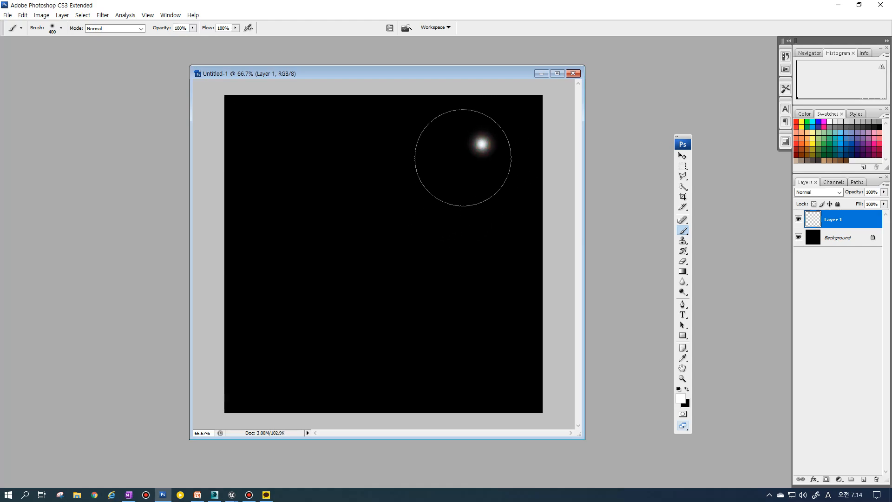
drag(333, 148, 350, 144)
key(bracketleft)
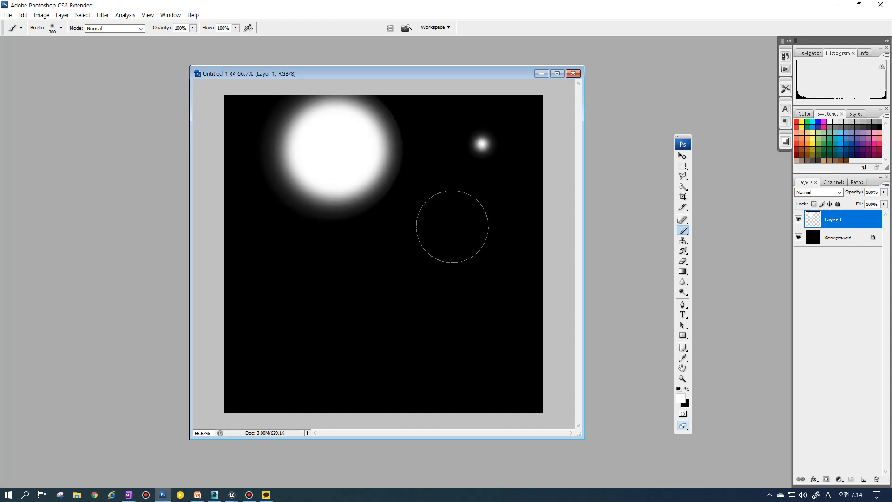
key(ctrl+z)
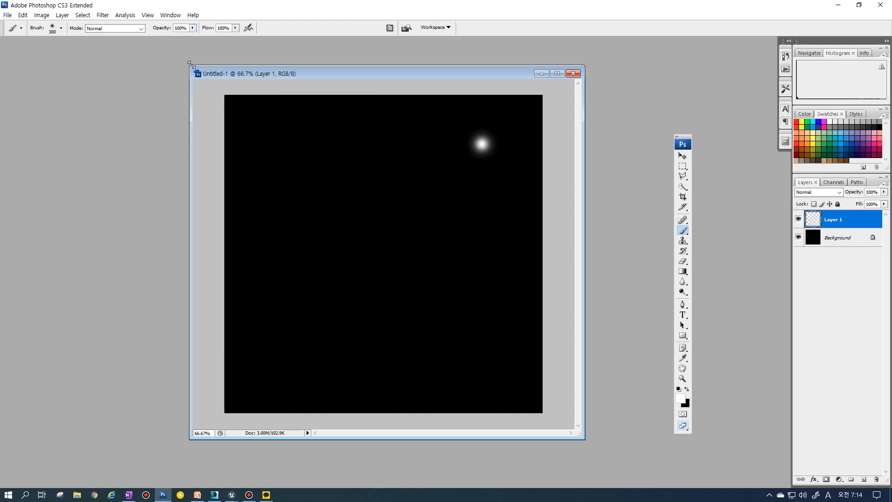
Step: Dab soft white spots across the canvas with a 500 px brush at 60% opacity, including one at the lower-right corner
key(6)
key(bracketright)
key(bracketright)
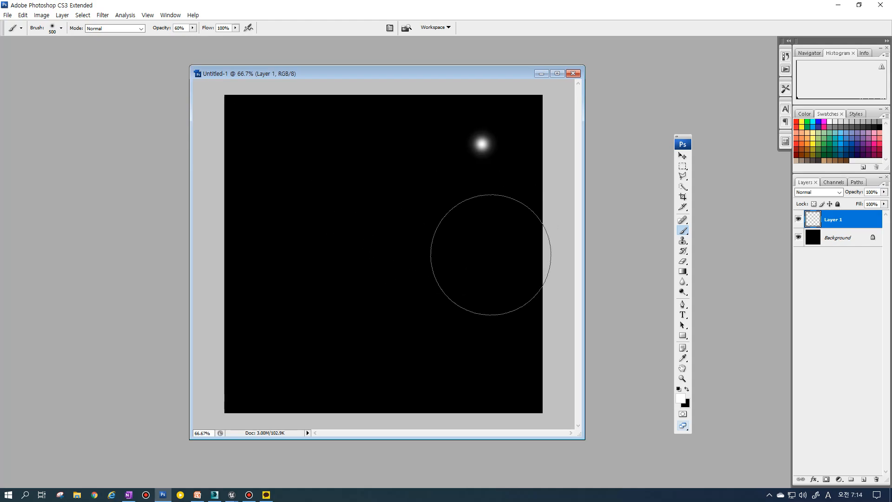
click(491, 261)
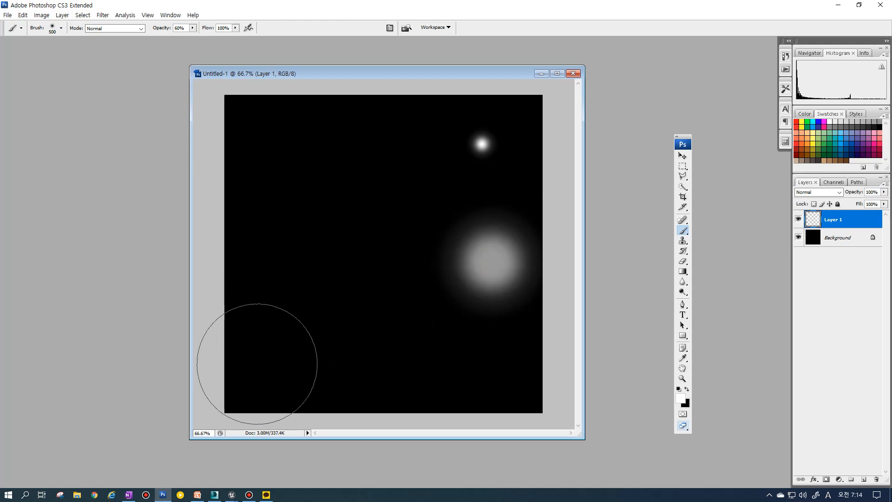
click(321, 189)
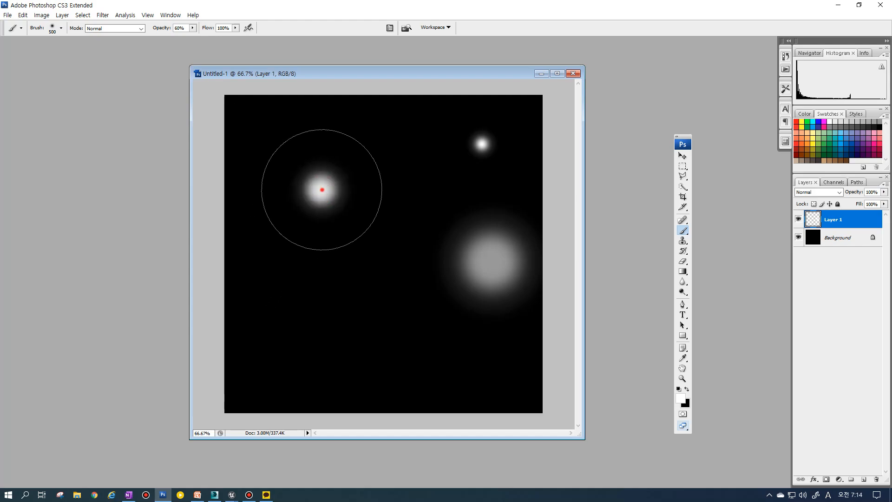
click(385, 333)
click(385, 333)
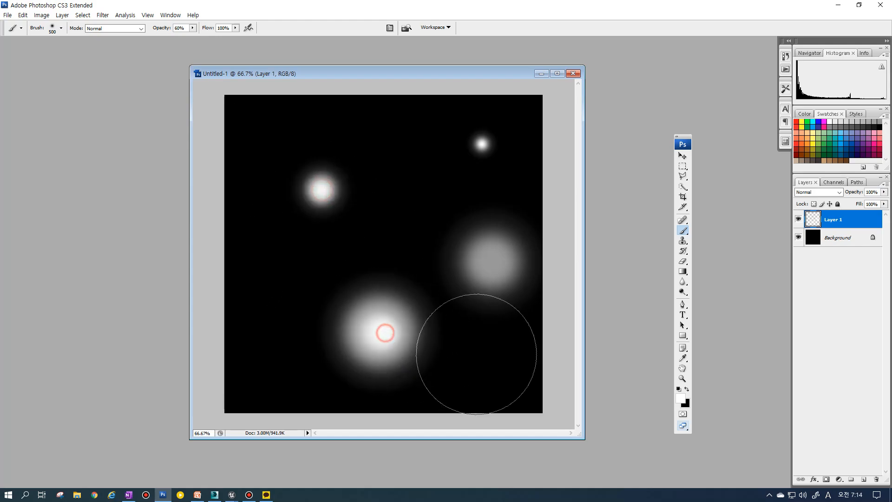
click(536, 396)
Step: Build up a large soft glow in the canvas's lower-left area, enlarging the brush to 600 px and up to 900 px
key(bracketright)
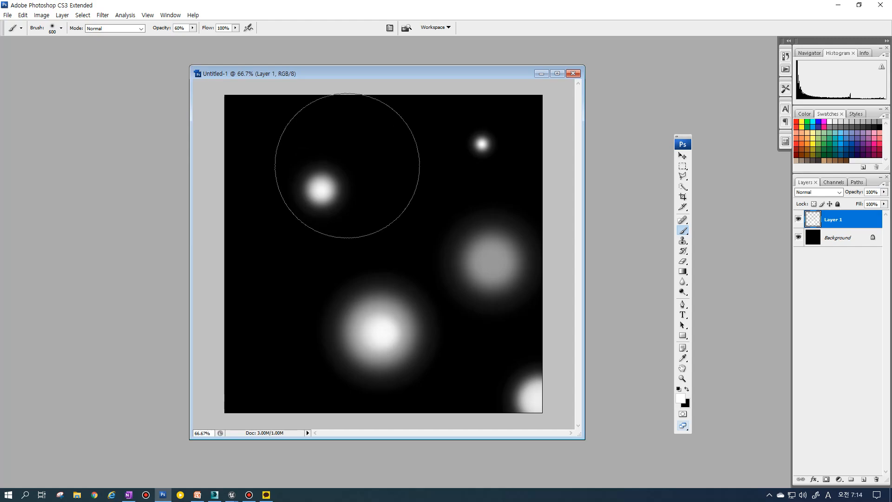
click(282, 356)
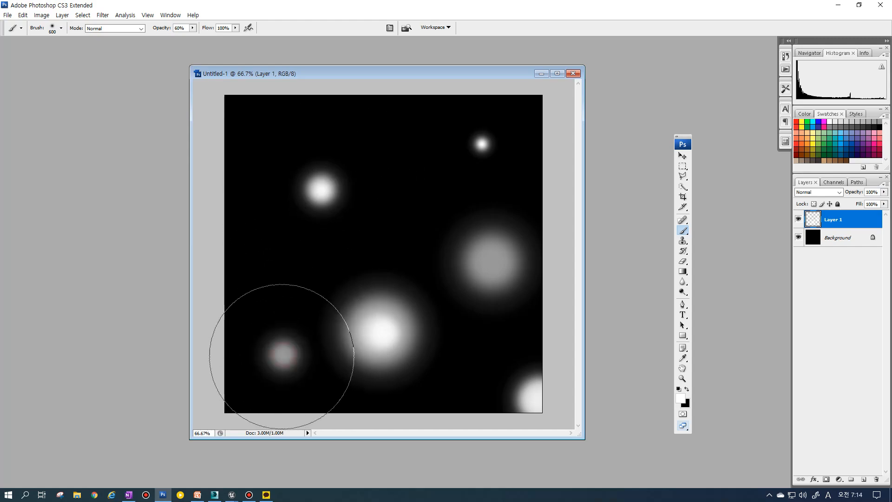
key(bracketright)
key(bracketright)
key(bracketright)
click(291, 355)
click(312, 372)
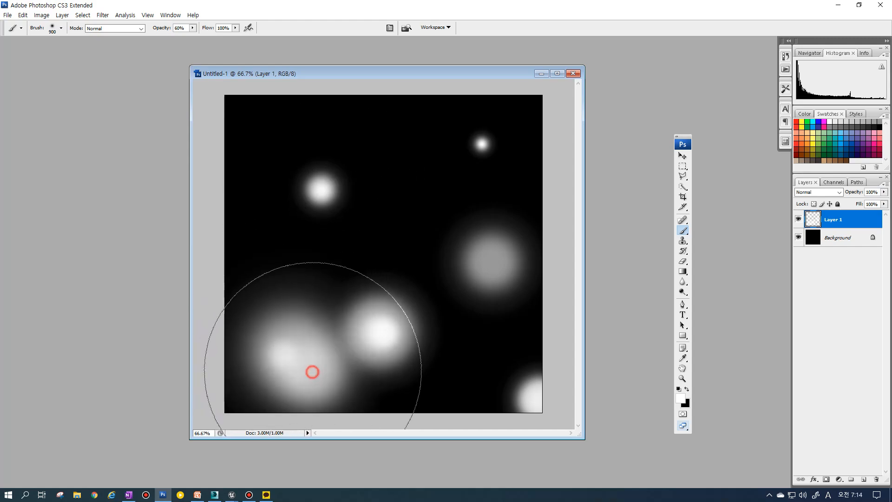
Step: Add overlapping 900 px soft white spots along the canvas's upper part, beside the lower central spot and at the right edge
click(361, 151)
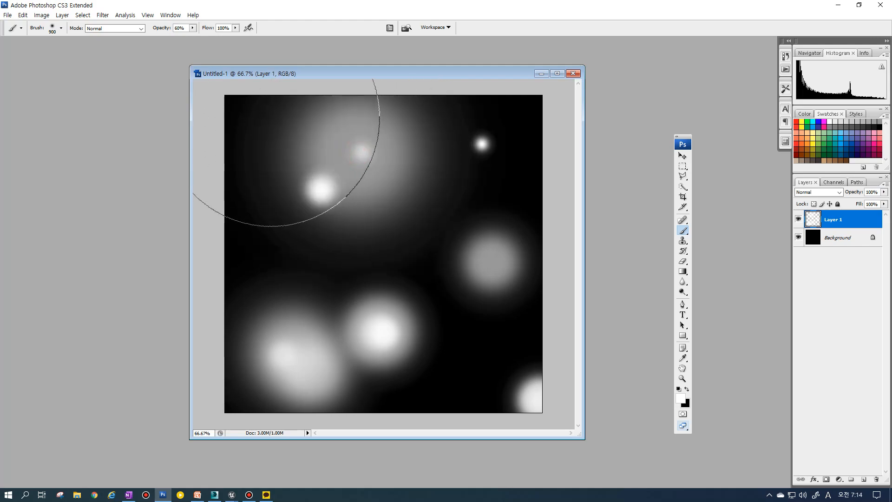
click(245, 113)
click(519, 175)
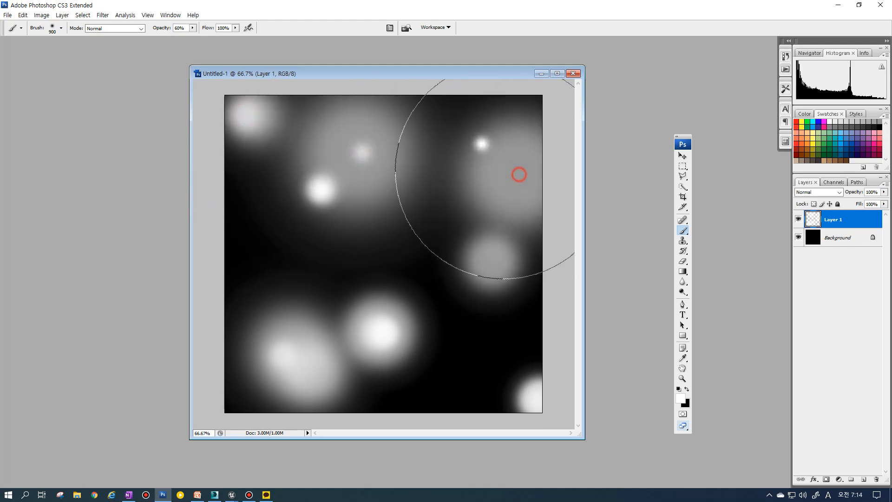
click(358, 155)
click(513, 149)
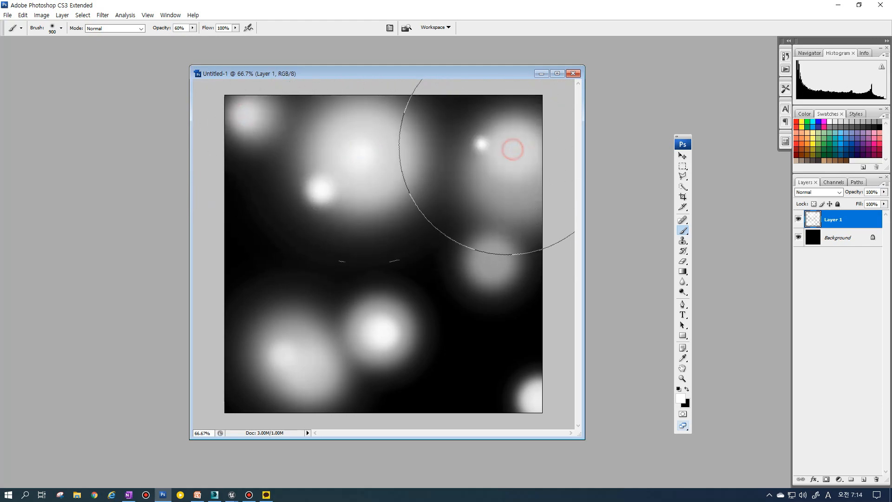
click(406, 329)
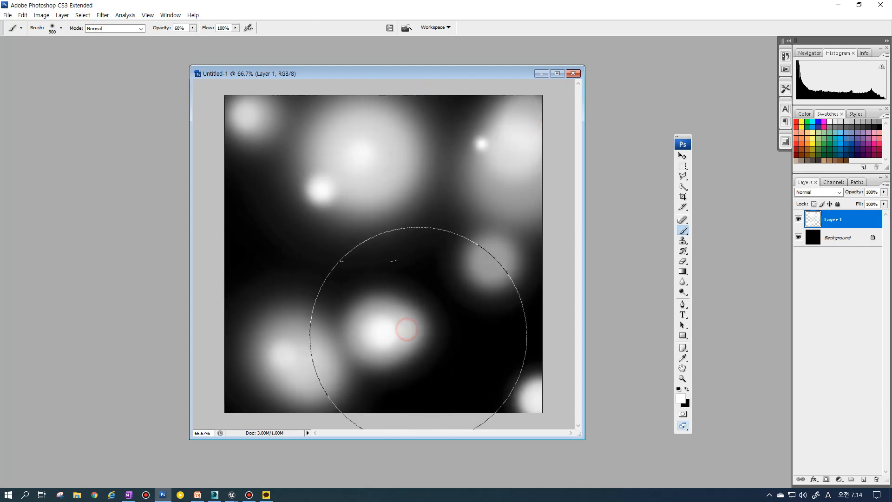
click(536, 311)
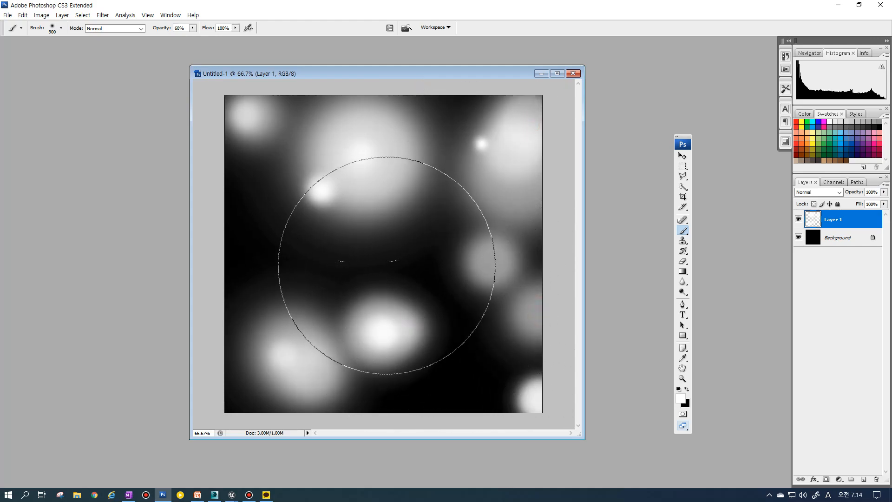
Step: Offset Layer 1 by +512 pixels horizontally and vertically with Wrap Around to bring the tile seams to the centre
click(116, 15)
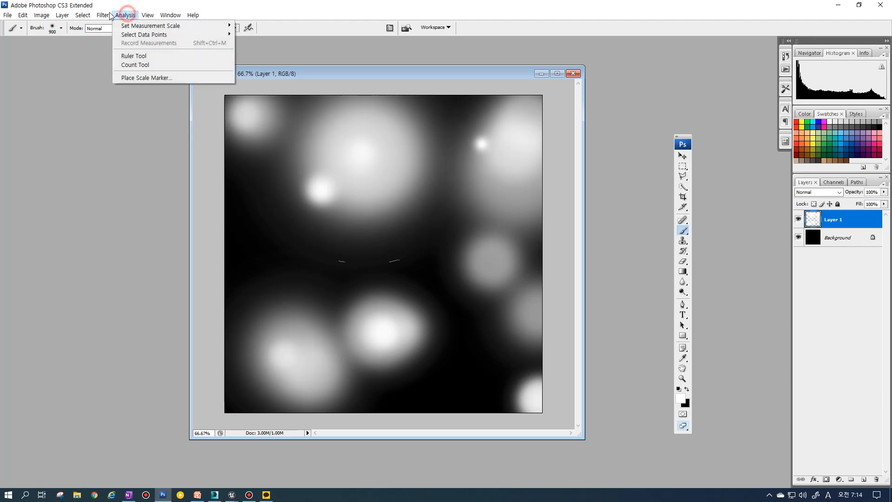
mouse_move(103, 15)
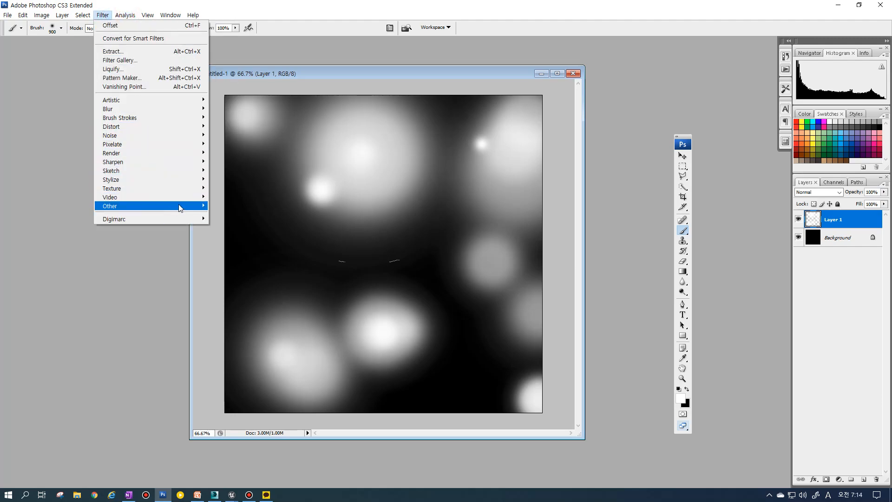
mouse_move(179, 206)
click(223, 241)
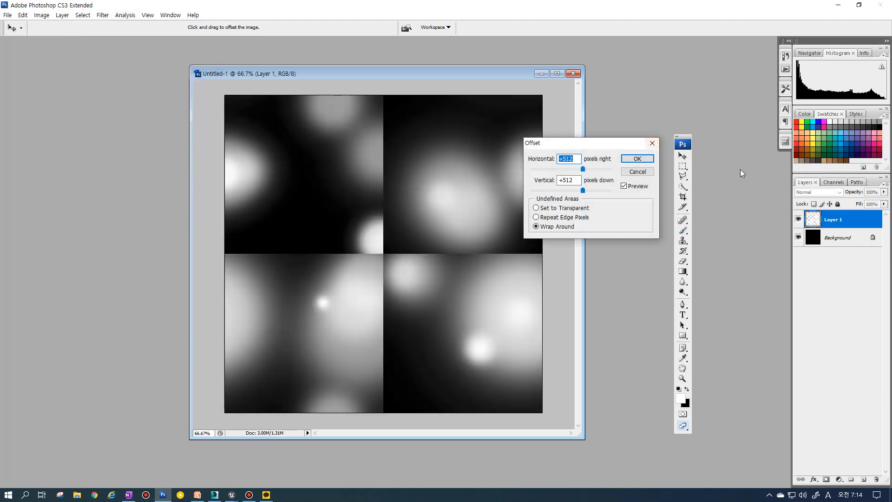
click(637, 159)
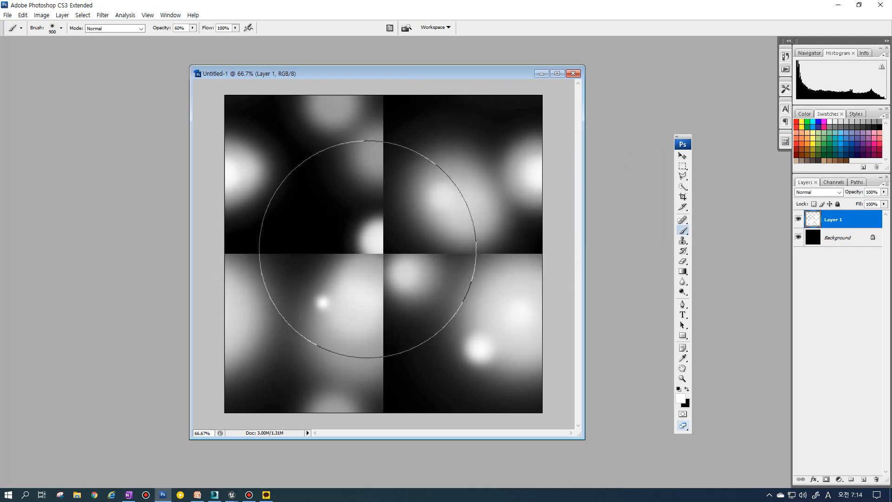
Step: Set up the Eraser with a soft round tip at 0% hardness and 25% spacing, with opacity jitter controlled by pen pressure
key(e)
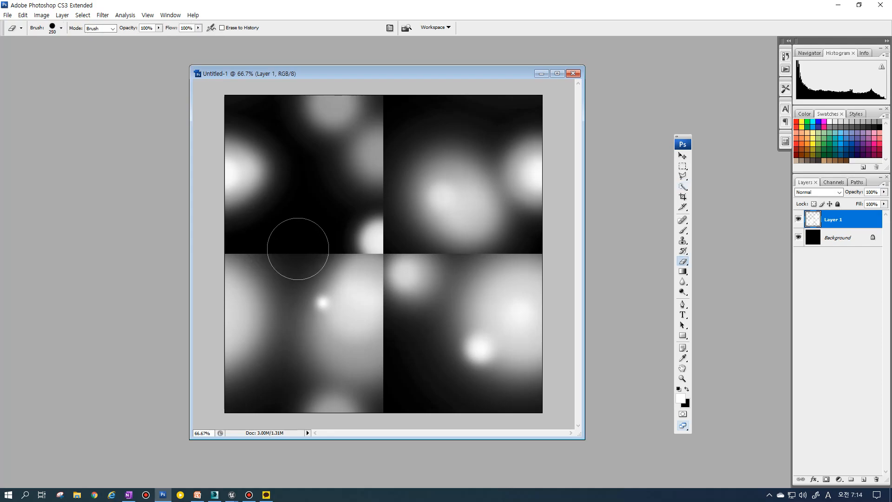
key(bracketright)
key(bracketright)
key(bracketleft)
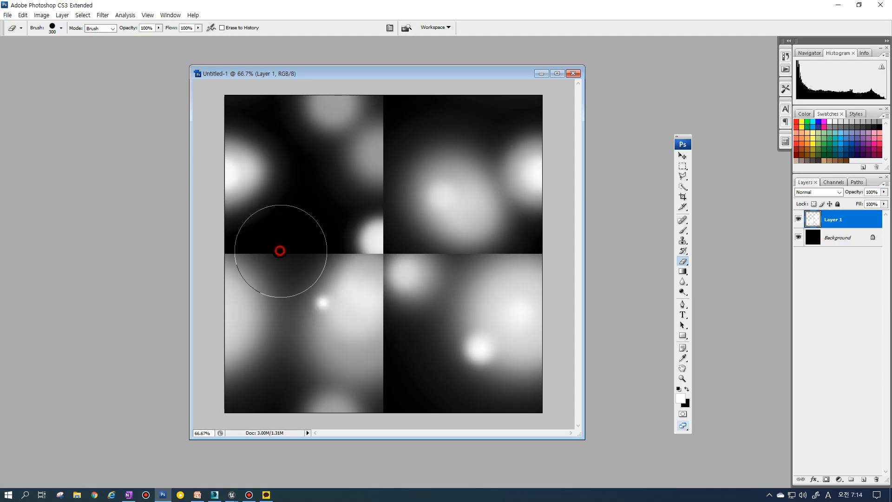
key(F5)
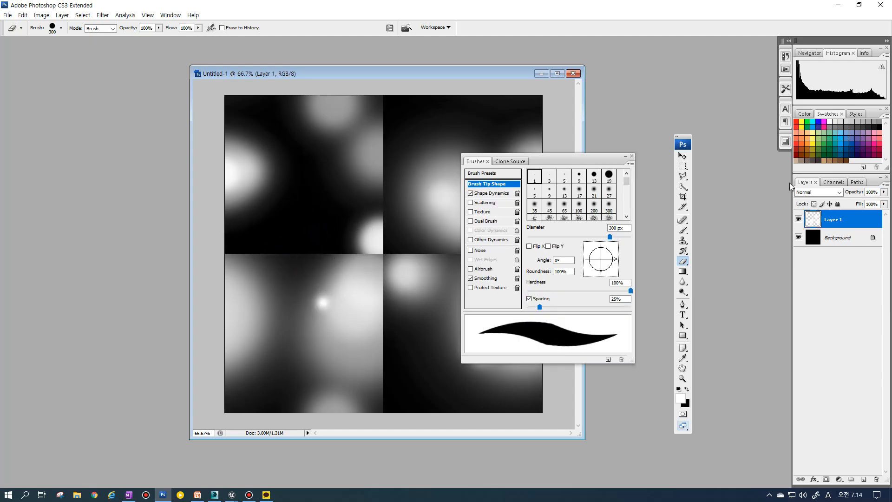
click(607, 191)
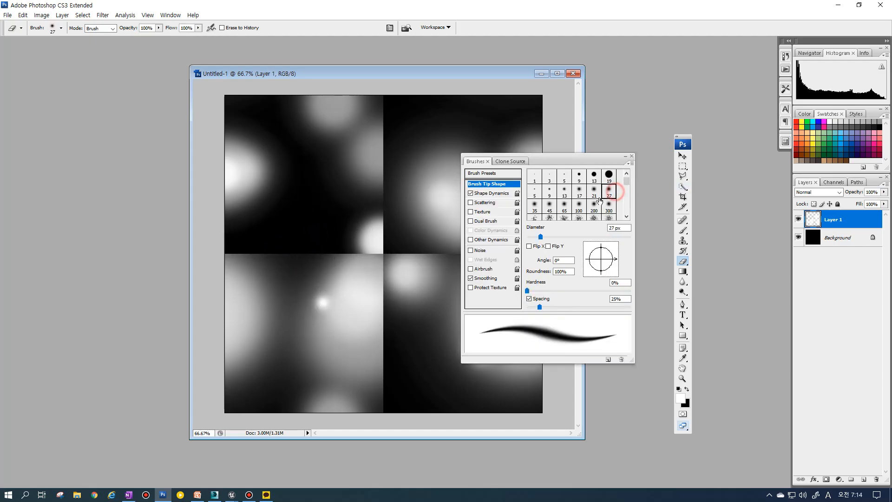
click(500, 195)
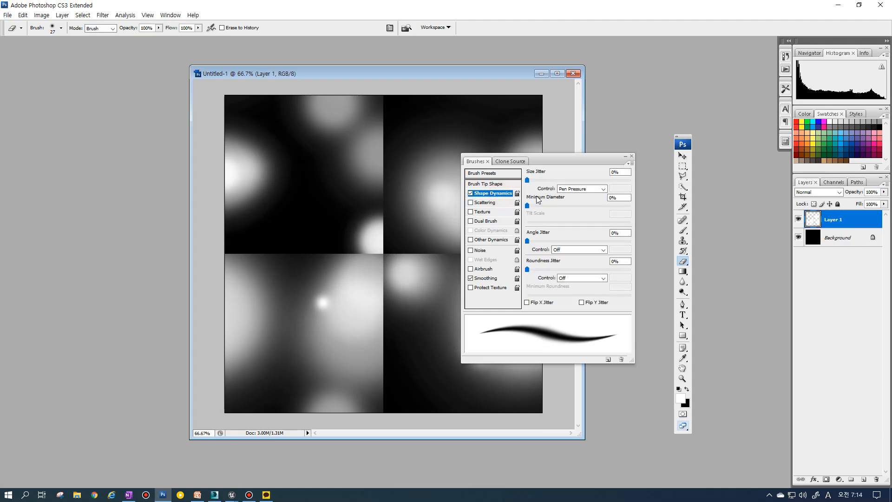
click(480, 240)
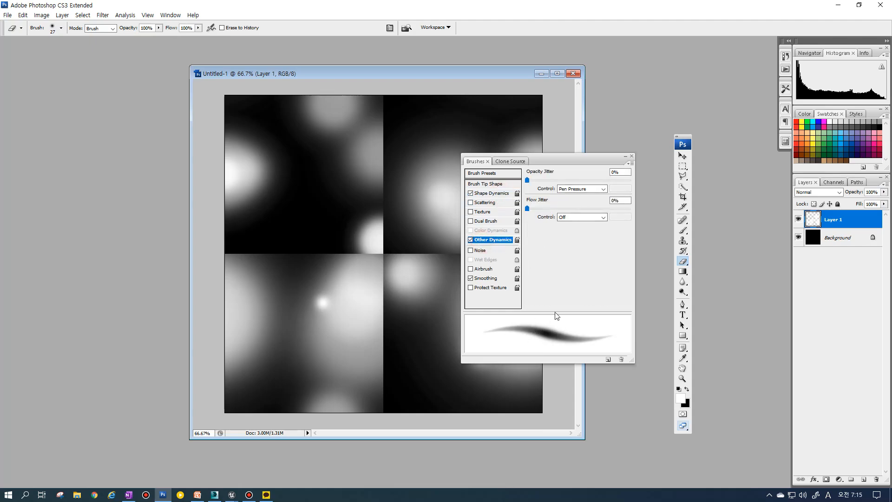
key(F5)
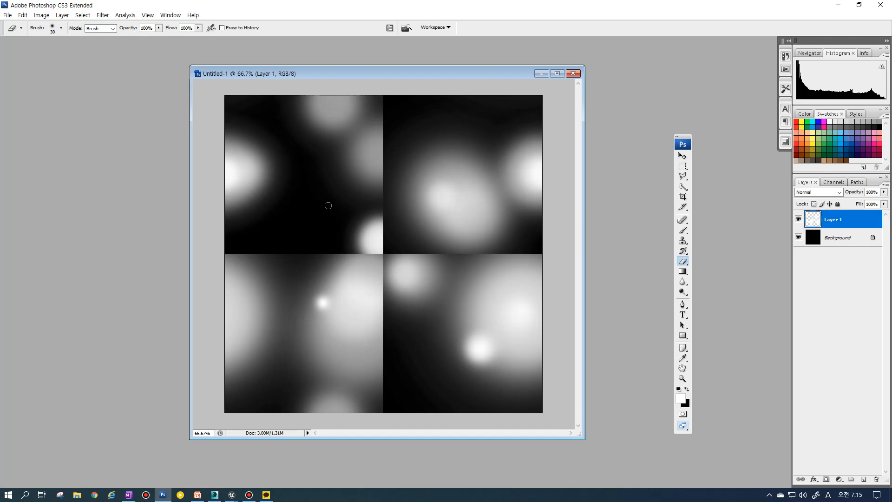
key(F5)
click(506, 183)
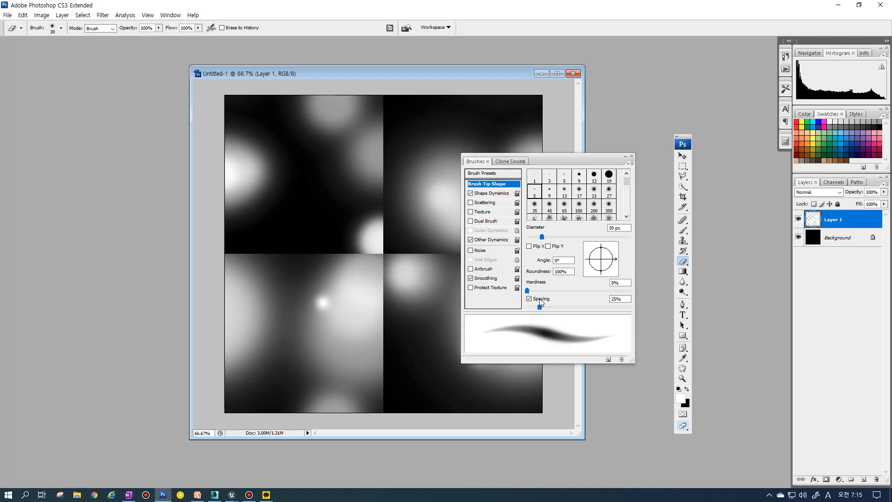
drag(543, 307, 540, 307)
key(F5)
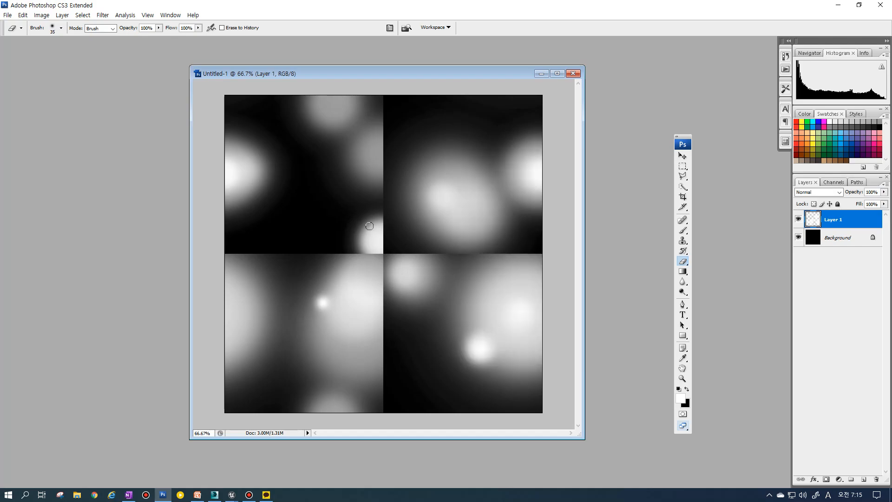
Step: Erase along the horizontal seam, the lower-left glow and the upper central spots with a soft eraser at 700 px, then 400 px
key(bracketright)
key(bracketright)
key(bracketright)
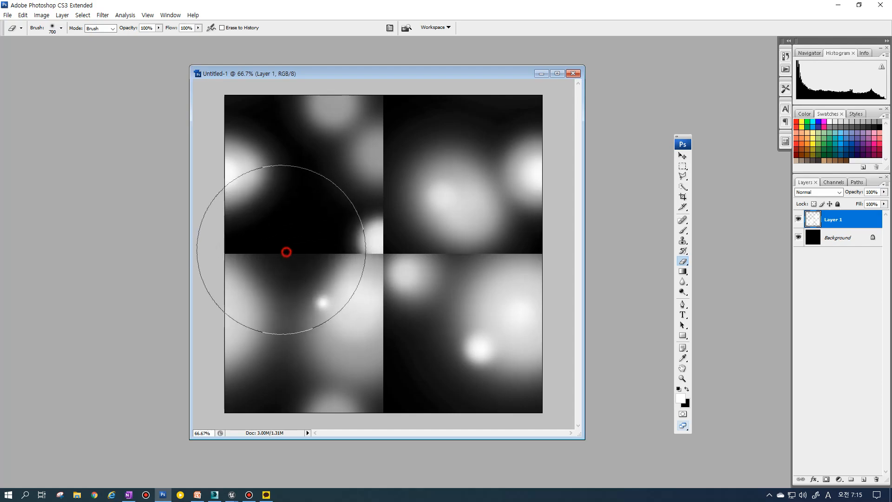
mouse_move(285, 251)
mouse_down()
mouse_move(267, 247)
mouse_move(293, 242)
mouse_move(312, 253)
mouse_up()
key(bracketleft)
key(bracketleft)
mouse_move(299, 310)
mouse_down()
mouse_move(296, 295)
mouse_move(382, 386)
mouse_move(402, 258)
mouse_move(555, 249)
mouse_move(522, 261)
mouse_up()
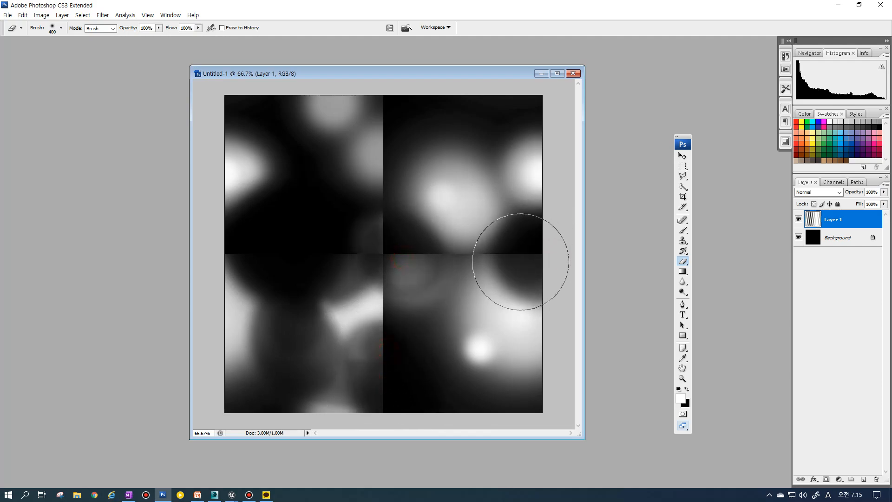
mouse_move(375, 146)
mouse_down()
mouse_move(397, 124)
mouse_move(349, 129)
mouse_up()
Step: Smudge the seams around the canvas centre with the Smudge tool using a soft 300 px brush at 50% strength
key(r)
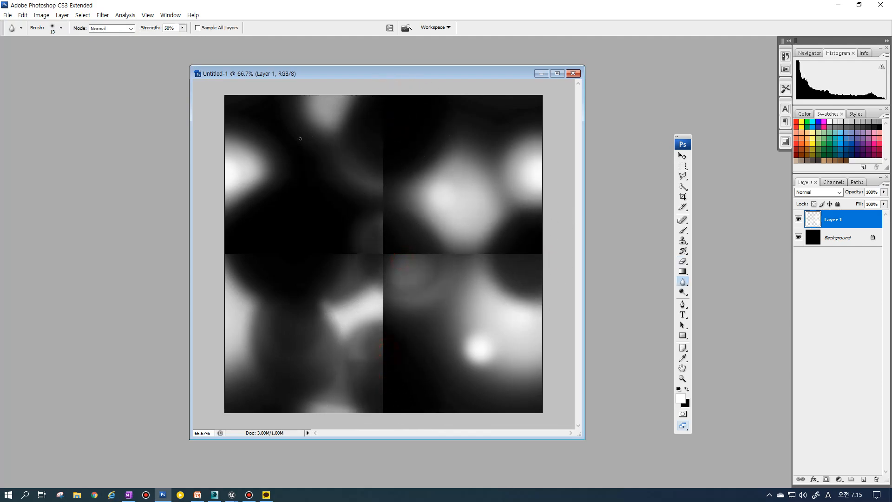
right_click(682, 281)
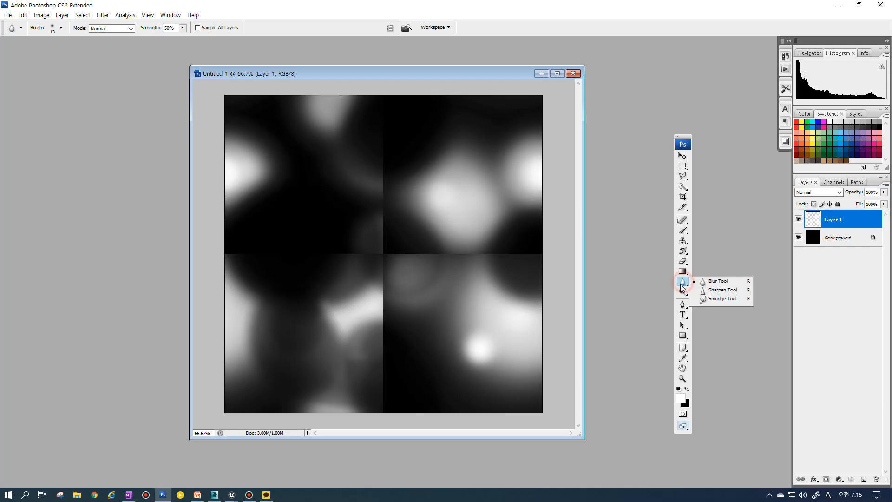
click(701, 300)
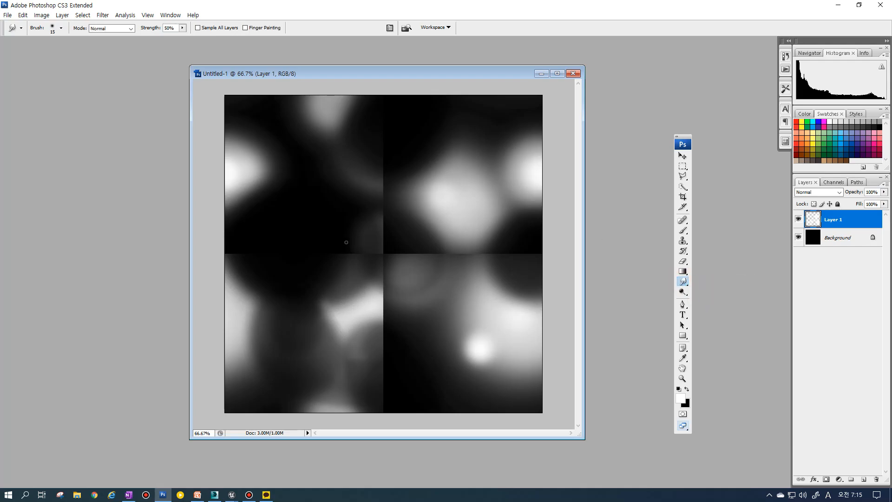
key(F5)
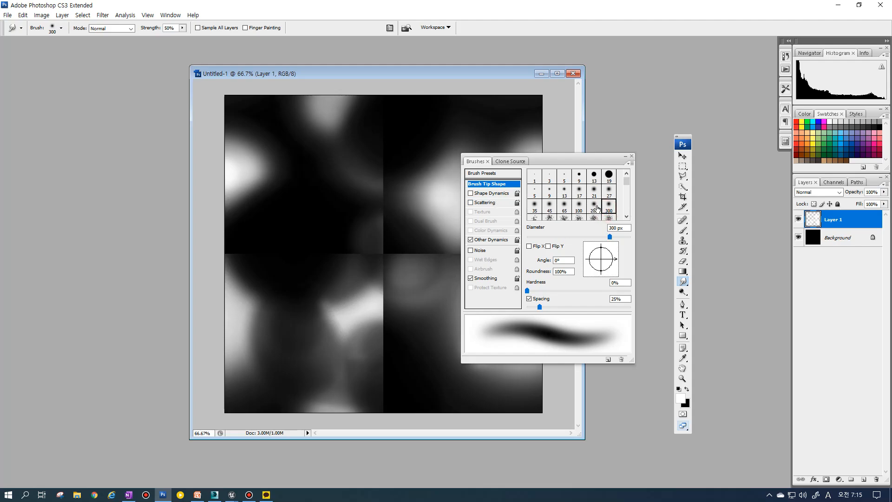
key(F5)
mouse_move(342, 247)
mouse_down()
mouse_move(359, 225)
mouse_move(381, 241)
mouse_move(358, 235)
mouse_up()
Step: Erase the remaining seam traces around the canvas centre and at the horizontal seam's right end with a 400 px eraser
key(e)
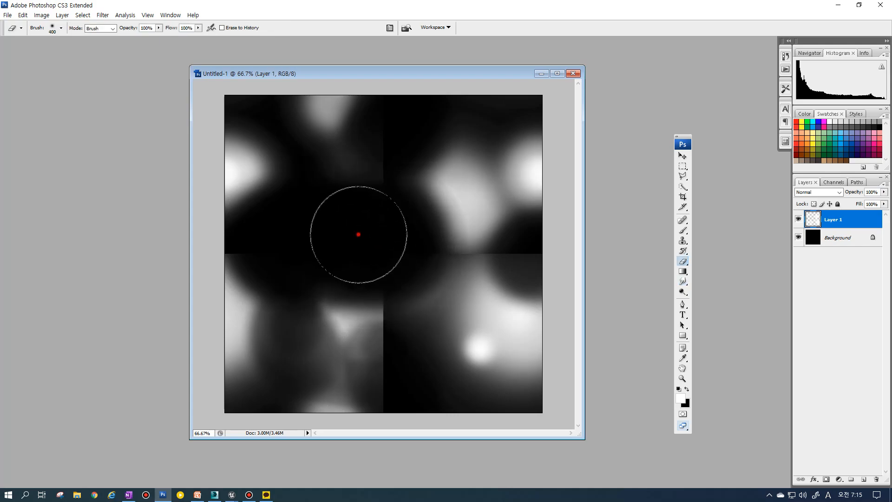
click(386, 239)
click(527, 245)
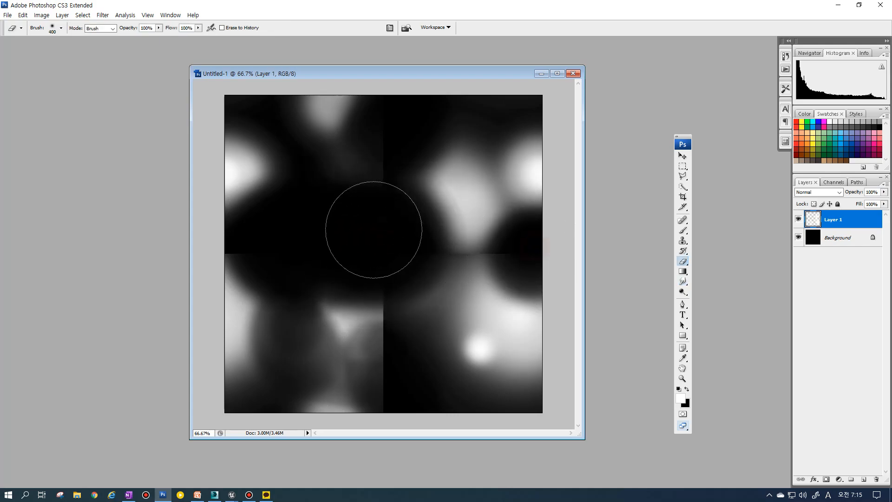
click(378, 199)
click(364, 279)
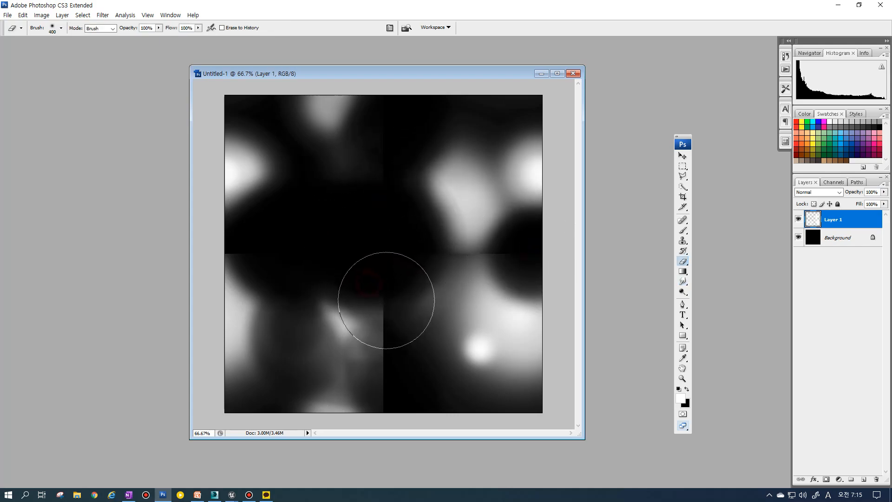
Step: Paint soft white spots over the horizontal seam's right half and in the lower-left quadrant with a 600 px brush at 60% opacity
key(b)
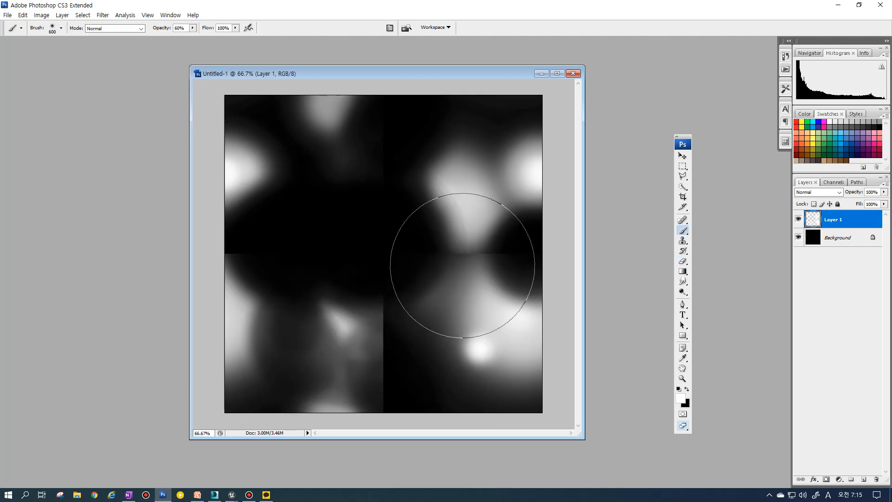
click(470, 253)
click(321, 342)
click(333, 329)
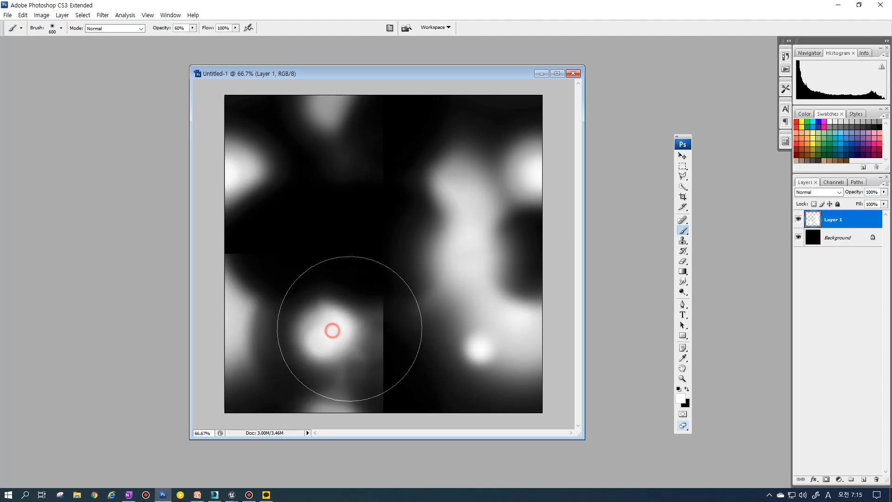
Step: Erase and smudge away the vertical seam below and above the centre, then erase the horizontal seam near the left edge
key(e)
click(373, 302)
key(r)
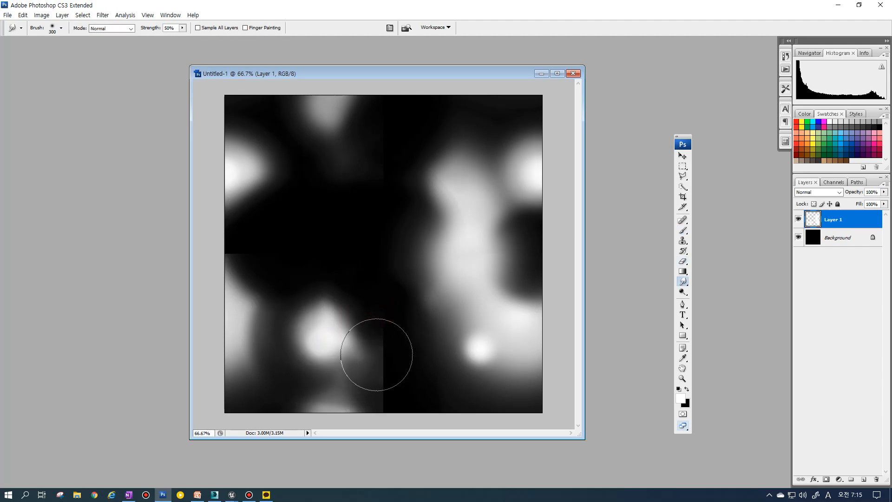
click(383, 359)
key(e)
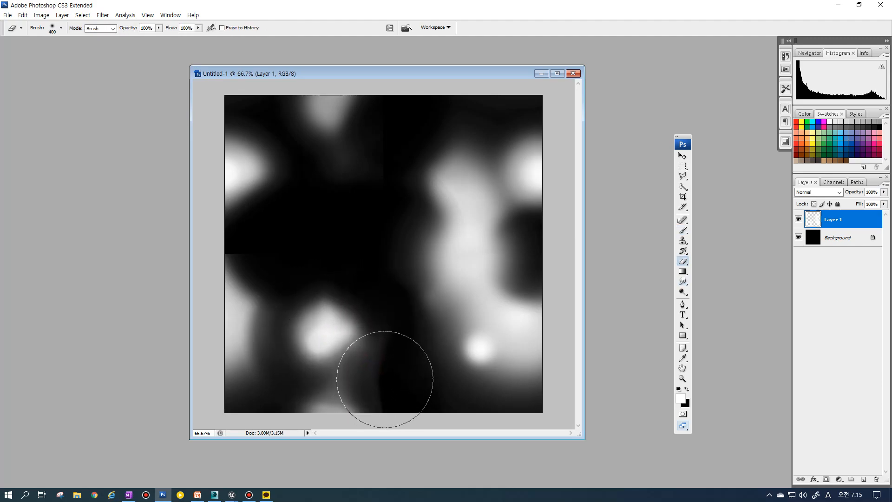
click(392, 374)
mouse_move(360, 198)
mouse_down()
mouse_move(389, 189)
mouse_move(382, 175)
mouse_up()
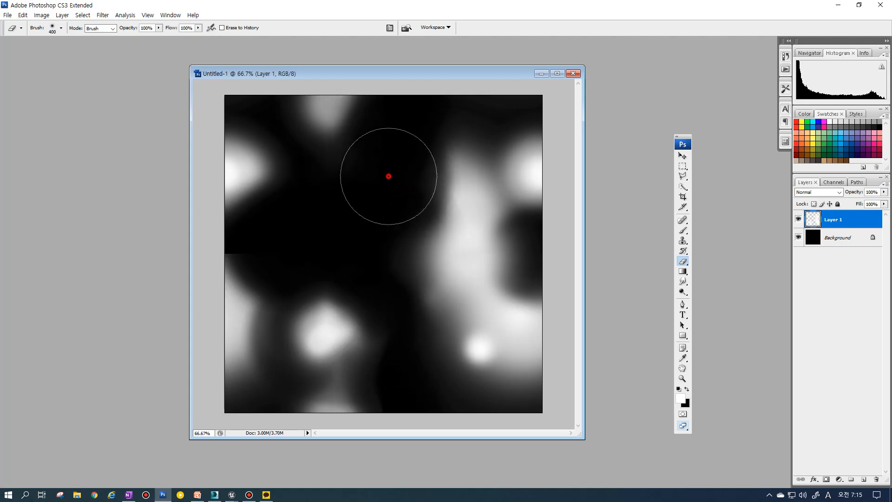
click(267, 251)
Step: Paint a soft white spot in the dark area of the upper-left quadrant with a 600 px brush
key(n)
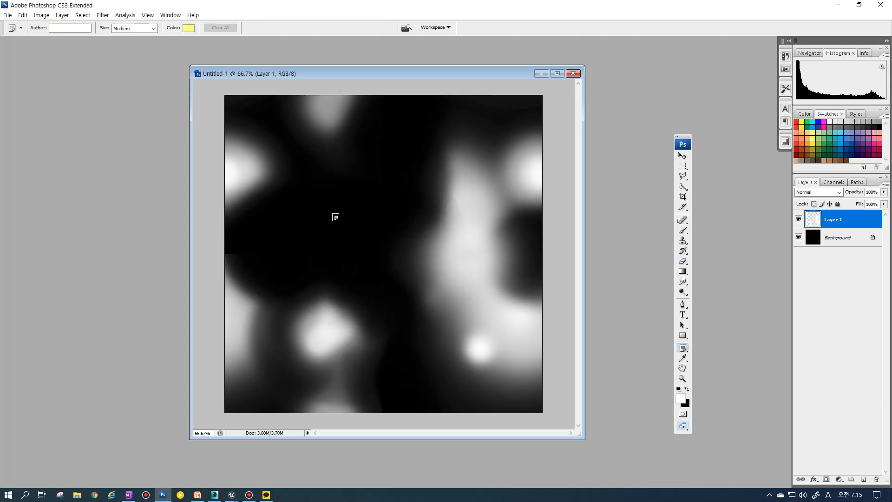
key(b)
click(333, 211)
click(333, 211)
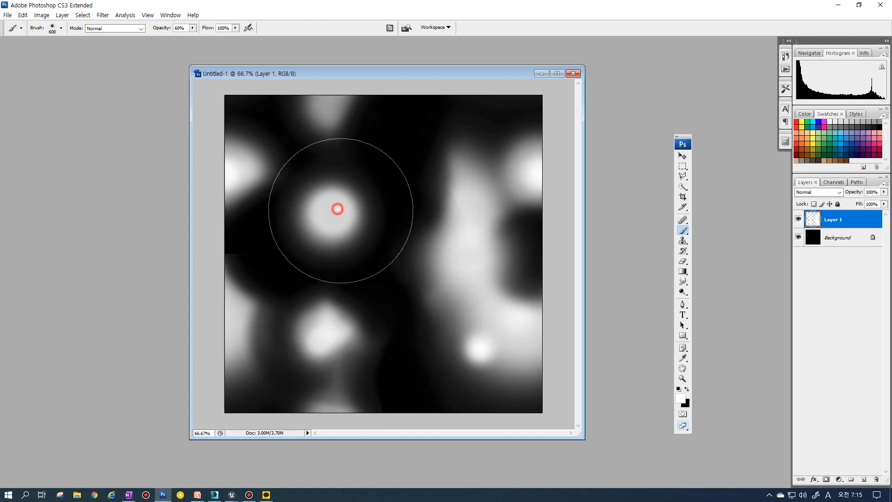
Step: Erase and smudge the last bit of horizontal seam at the canvas's left edge
key(e)
click(241, 251)
key(r)
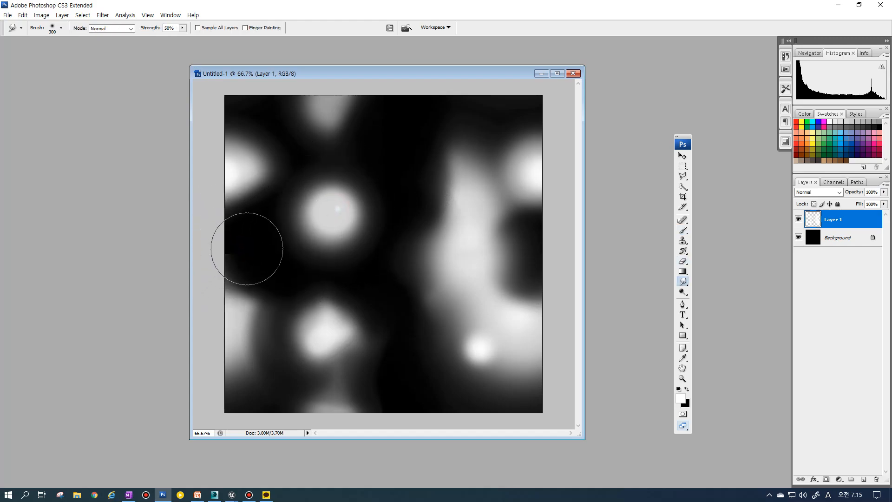
click(244, 252)
Step: Add overlapping 600 px soft white spots to the right of and above the upper-left quadrant's spot
key(b)
click(363, 206)
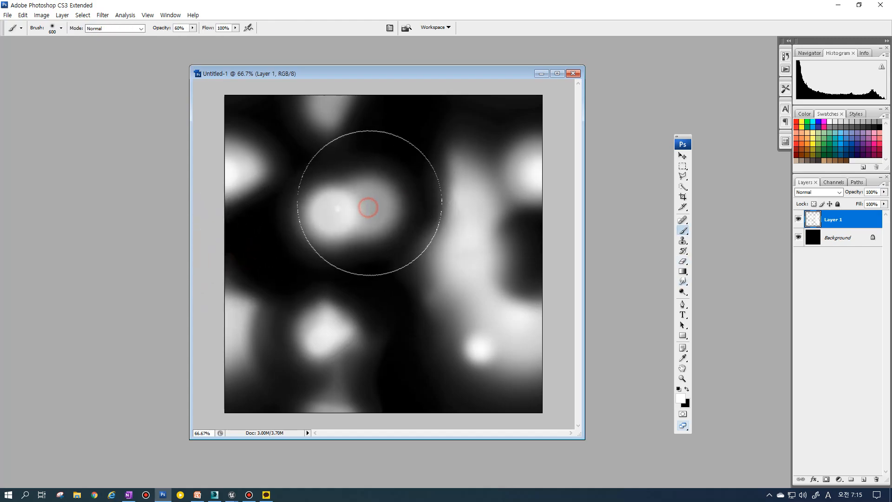
click(364, 192)
Step: Erase the middle of the bright vertical band in the right half with a 400 px eraser and smudge its remaining edges
key(e)
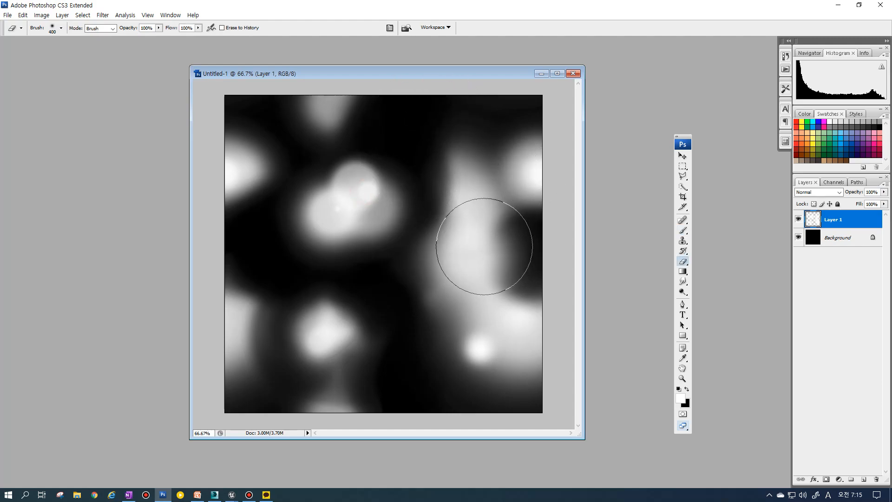
click(467, 226)
drag(467, 226, 496, 228)
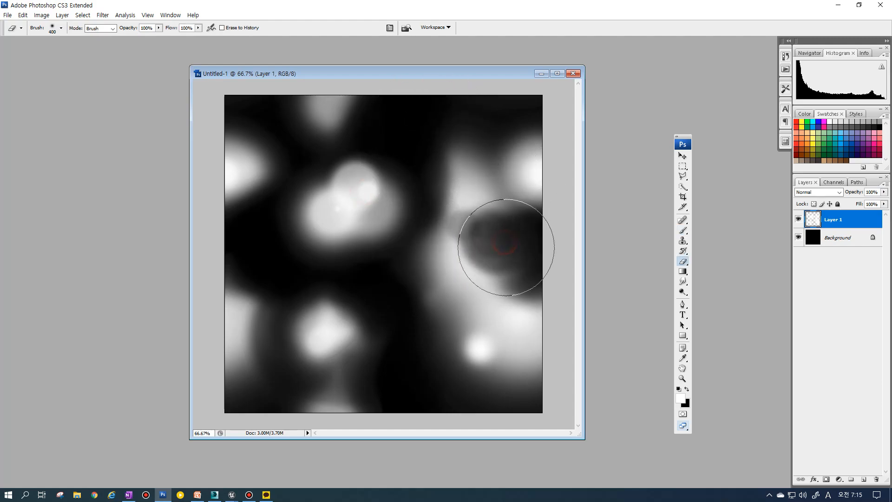
mouse_move(461, 234)
mouse_down()
mouse_move(444, 228)
mouse_move(497, 243)
mouse_move(507, 265)
mouse_move(500, 281)
mouse_move(474, 251)
mouse_move(502, 267)
mouse_up()
key(r)
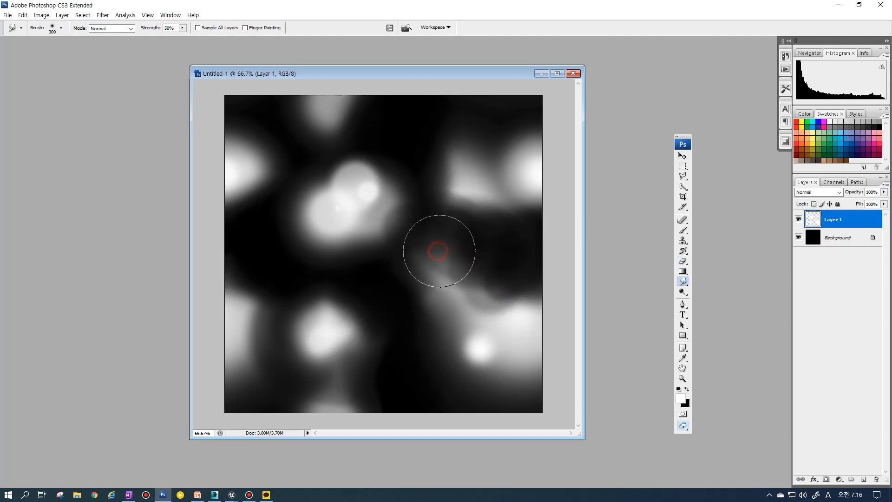
mouse_move(446, 213)
mouse_down()
mouse_move(408, 223)
mouse_move(488, 249)
mouse_move(480, 271)
mouse_up()
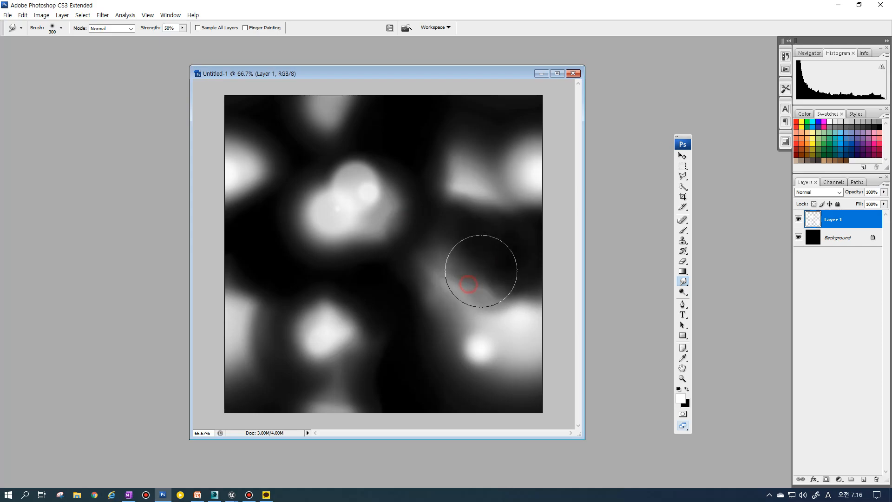
Step: Smudge the edges of the lower-left spot, the lower-right streak and the upper-middle spot cluster with a 300 px brush
drag(364, 323, 431, 308)
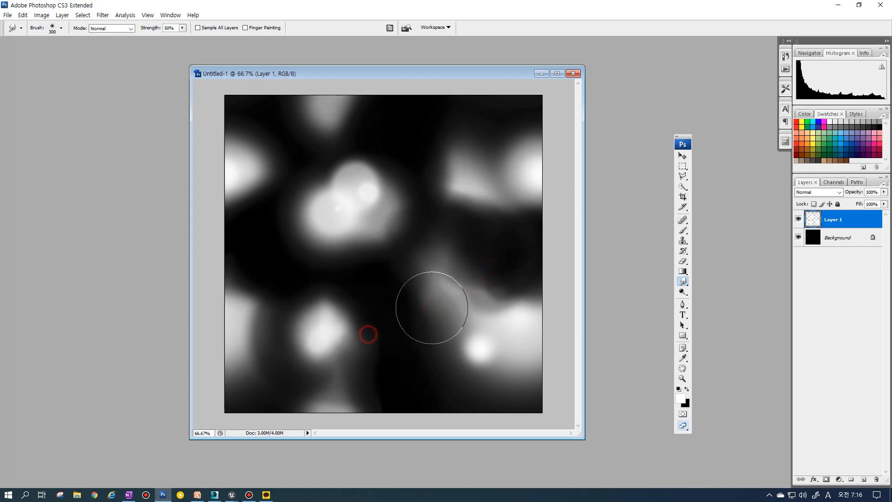
drag(472, 338, 447, 302)
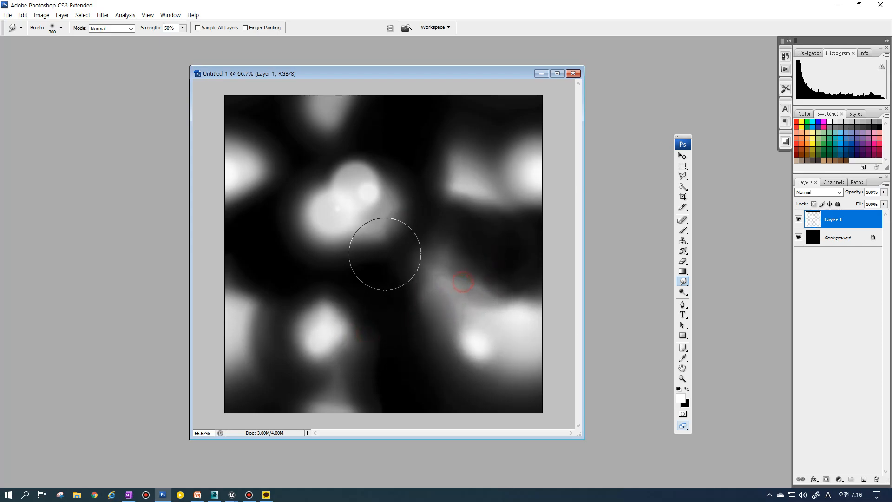
drag(367, 175, 382, 214)
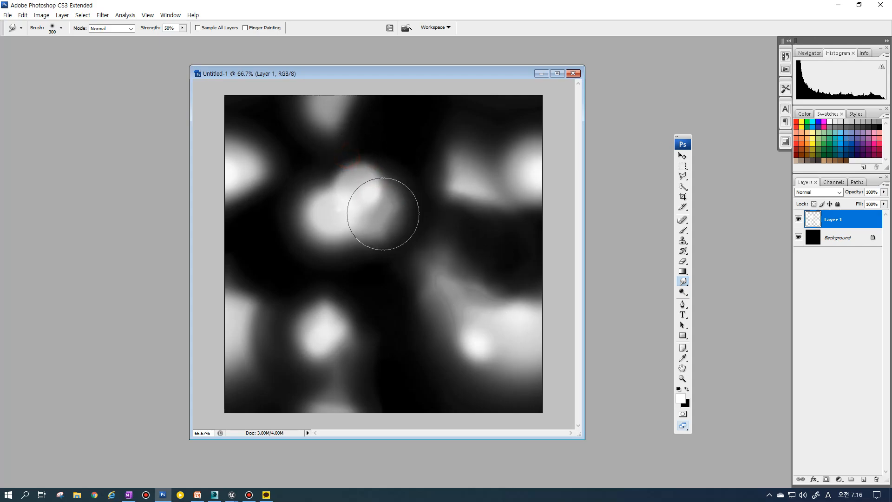
mouse_move(347, 179)
mouse_down()
mouse_move(358, 163)
mouse_move(382, 173)
mouse_move(393, 159)
mouse_up()
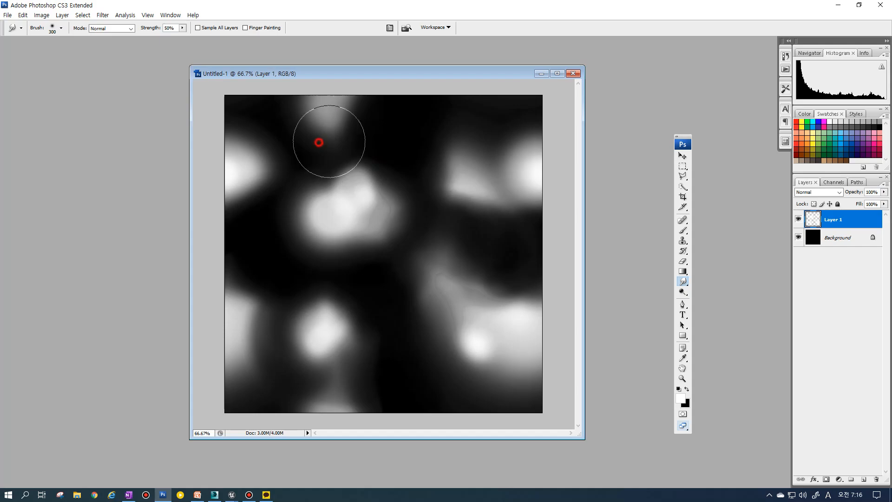
Step: Reapply the Offset filter to bring the canvas-edge seams into the middle of the image
key(b)
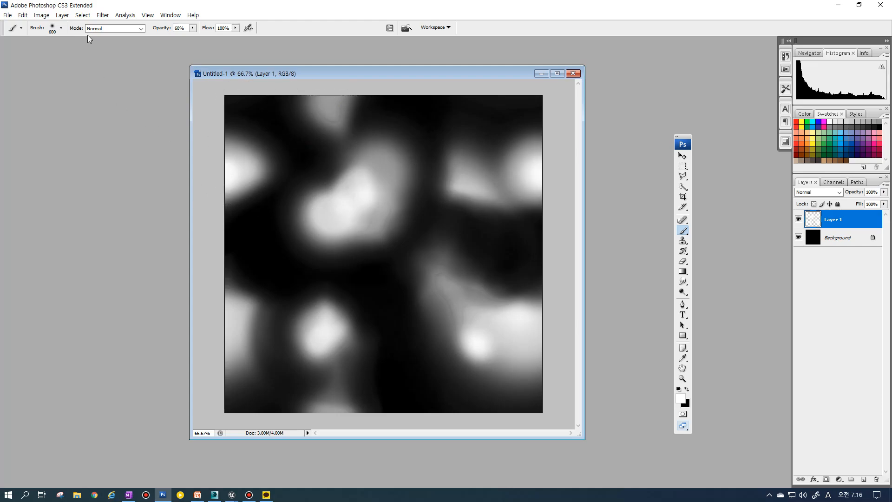
click(103, 15)
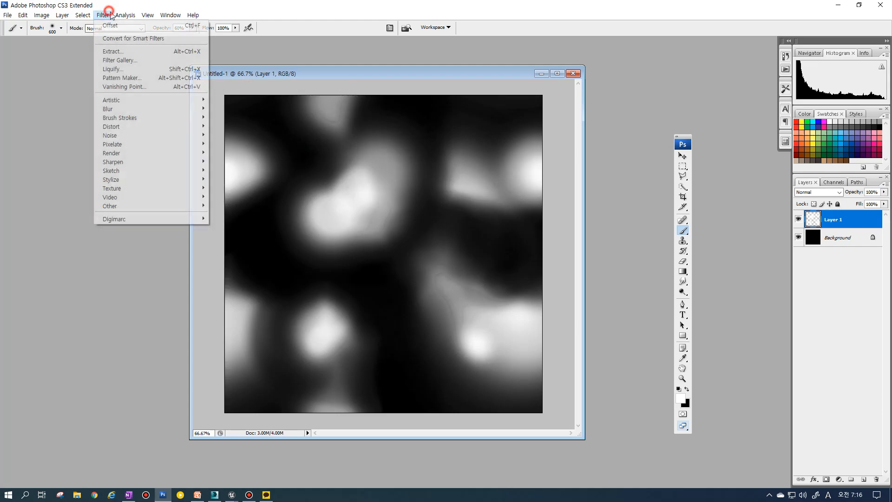
click(294, 74)
key(ctrl+f)
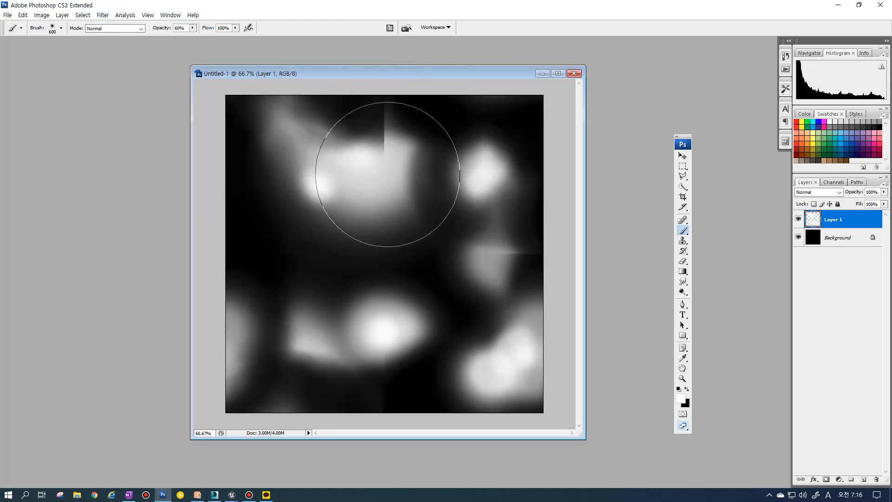
Step: Erase the vertical seam through the upper-middle blob with a 400 px eraser and repaint it with 600 px soft white spots
key(r)
key(e)
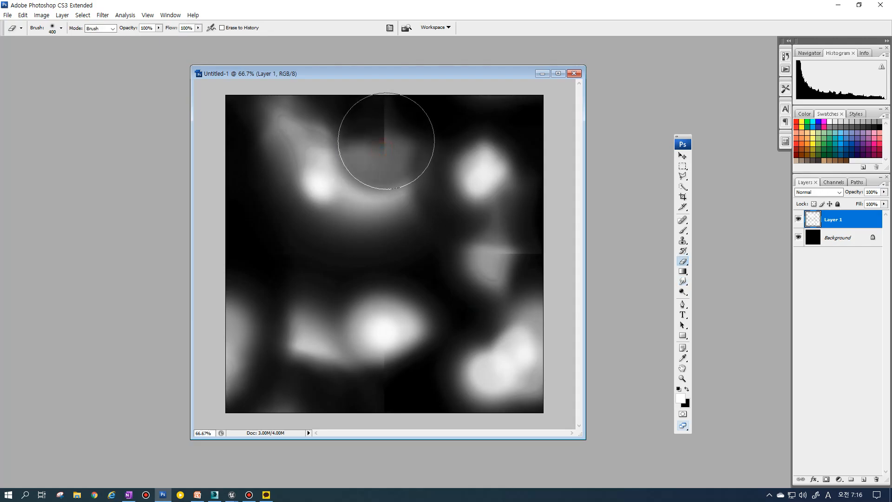
key(b)
mouse_move(376, 155)
mouse_down()
mouse_move(380, 135)
mouse_move(365, 151)
mouse_move(400, 159)
mouse_up()
key(ctrl+alt+z)
key(ctrl+alt+z)
key(ctrl+alt+z)
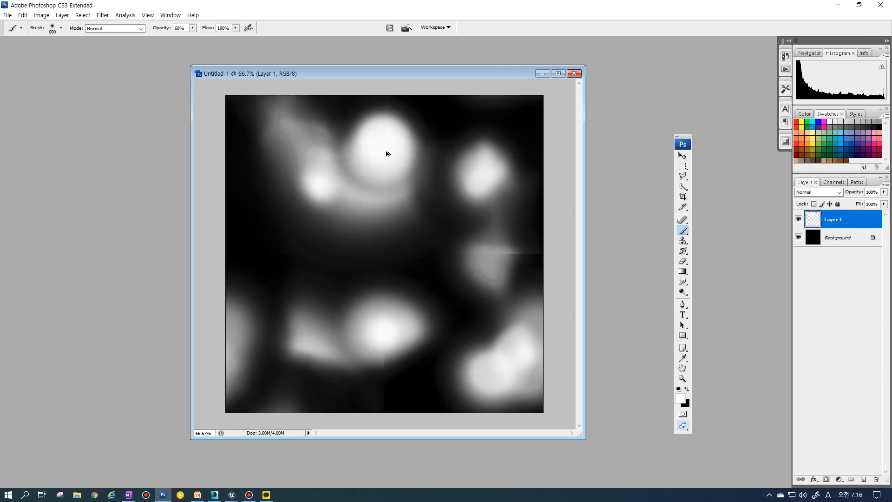
click(398, 160)
Step: Smudge the upper-middle blob's lower-left edge and erase along its upper and left sides with the 400 px eraser
key(r)
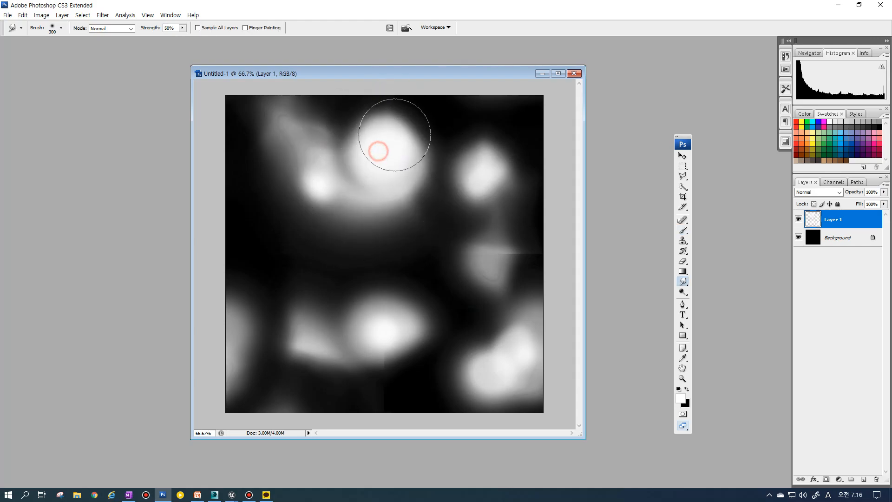
drag(386, 137, 353, 183)
key(e)
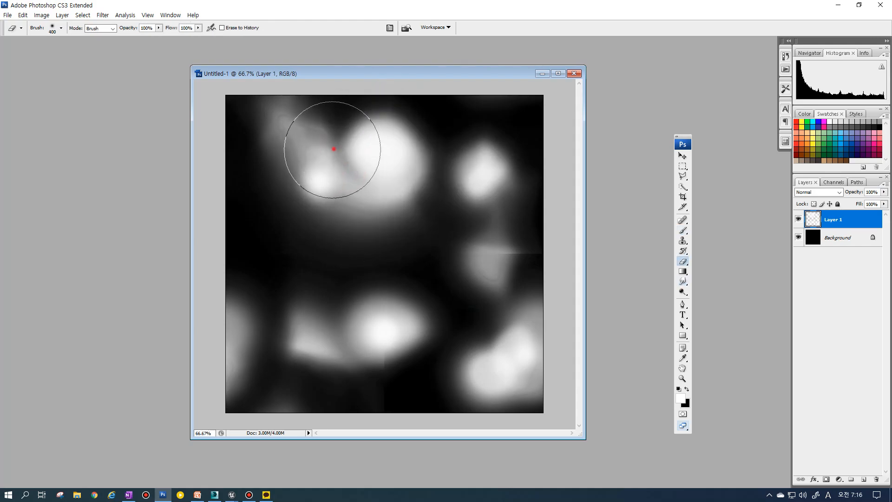
mouse_move(334, 149)
mouse_down()
mouse_move(351, 162)
mouse_move(348, 147)
mouse_move(364, 133)
mouse_move(413, 125)
mouse_up()
key(ctrl+z)
mouse_move(357, 138)
mouse_down()
mouse_move(348, 162)
mouse_move(416, 208)
mouse_up()
Step: Paint a 600 px soft white spot over the trimmed upper-middle blob and smudge its outer edges
key(b)
click(377, 173)
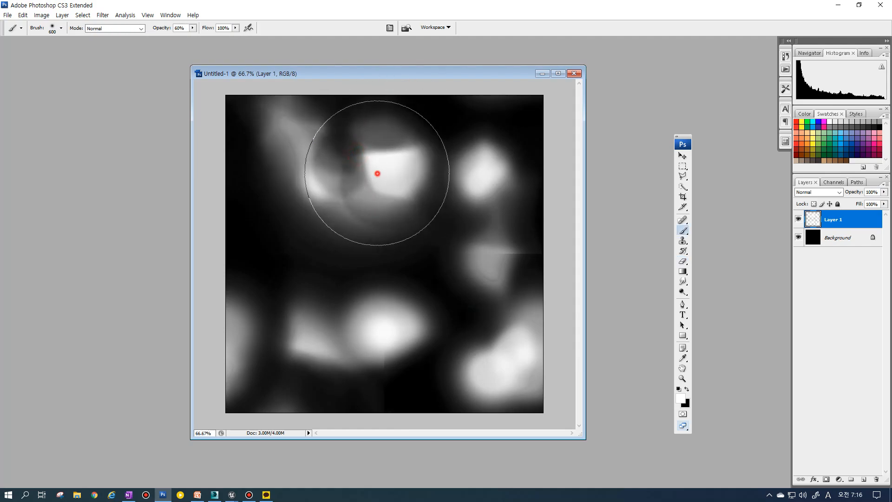
key(r)
drag(342, 145, 333, 160)
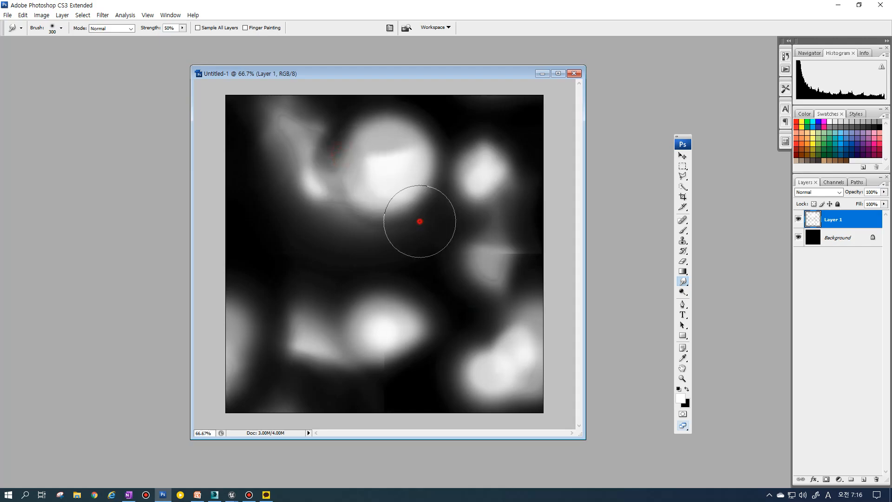
mouse_move(420, 221)
mouse_down()
mouse_move(397, 207)
mouse_move(403, 160)
mouse_up()
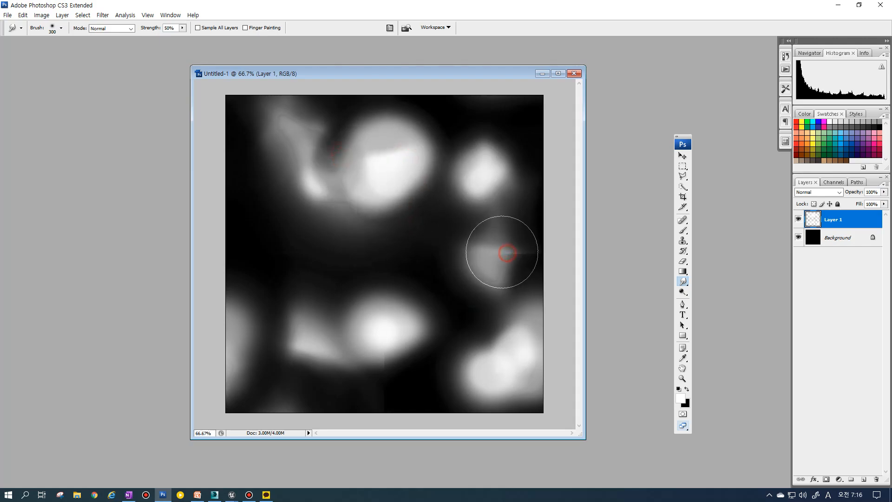
Step: Paint 600 px soft white spots over the seamed gray patch at the right and the lower-middle bright spot
key(b)
click(491, 259)
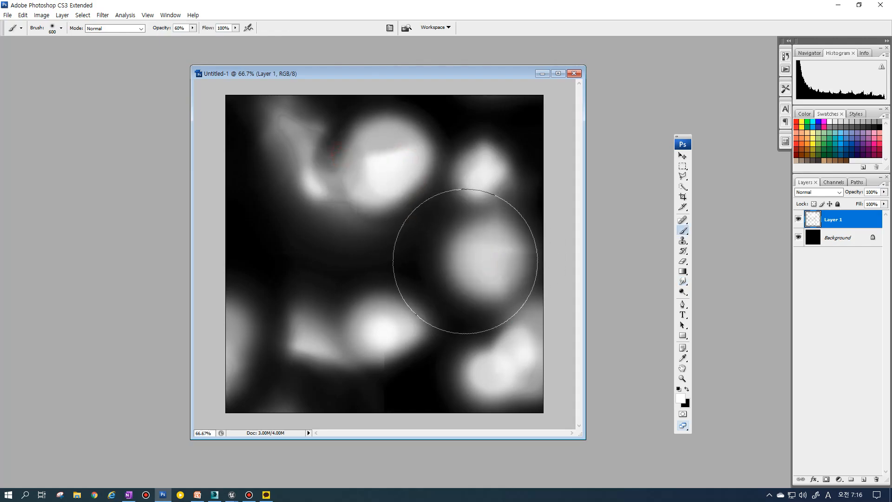
drag(378, 332, 388, 339)
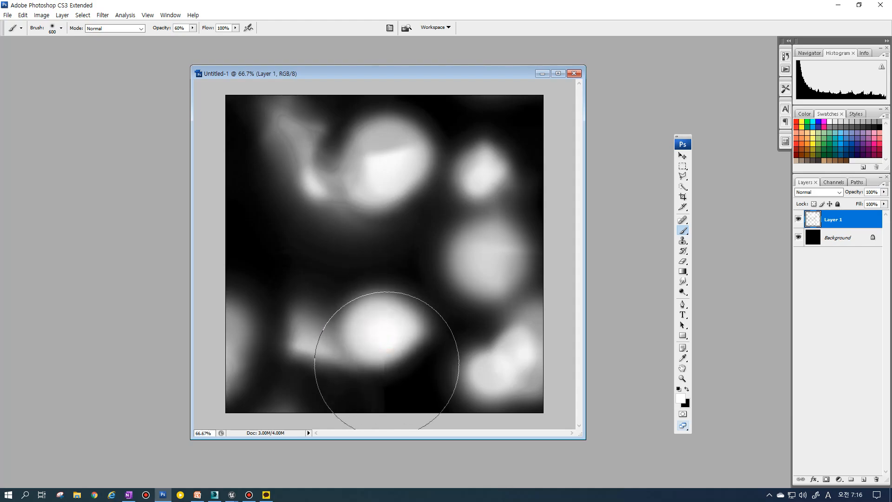
Step: Erase the seam and left streak around the lower-middle spot and repaint the spot with overlapping soft white dabs
key(e)
drag(377, 379, 400, 388)
mouse_move(340, 367)
mouse_down()
mouse_move(336, 345)
mouse_move(362, 360)
mouse_move(338, 319)
mouse_move(308, 307)
mouse_move(402, 318)
mouse_move(398, 348)
mouse_move(392, 298)
mouse_move(393, 314)
mouse_up()
key(b)
click(372, 319)
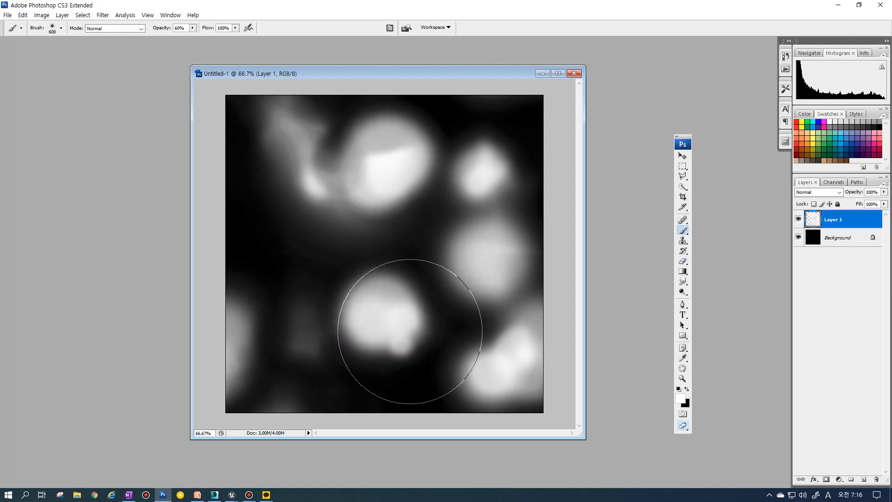
key(ctrl+z)
click(398, 346)
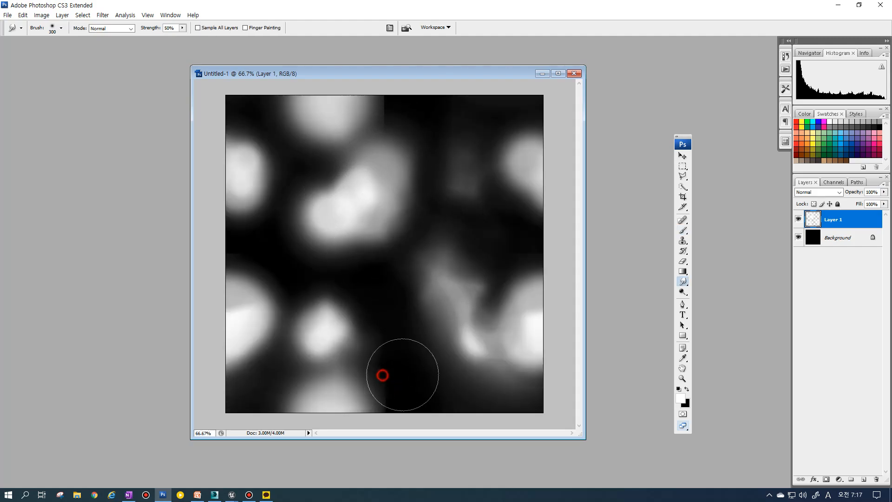
Step: Smudge away the vertical center seam beside the spots at the canvas's lower and upper edges in the offset view
drag(402, 374, 390, 362)
drag(401, 137, 389, 133)
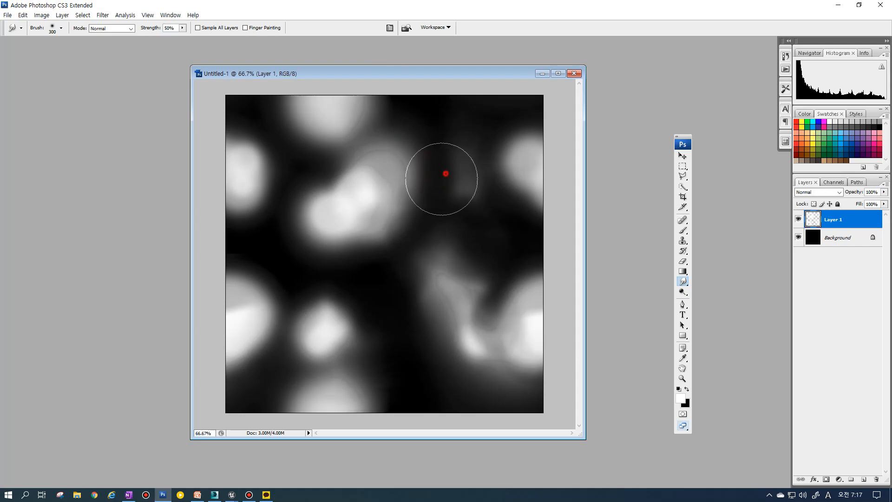
Step: Fade the bright upper-middle cluster and the faint patch to its right with a 600 px eraser at 60% opacity
key(e)
key(bracketleft)
key(bracketleft)
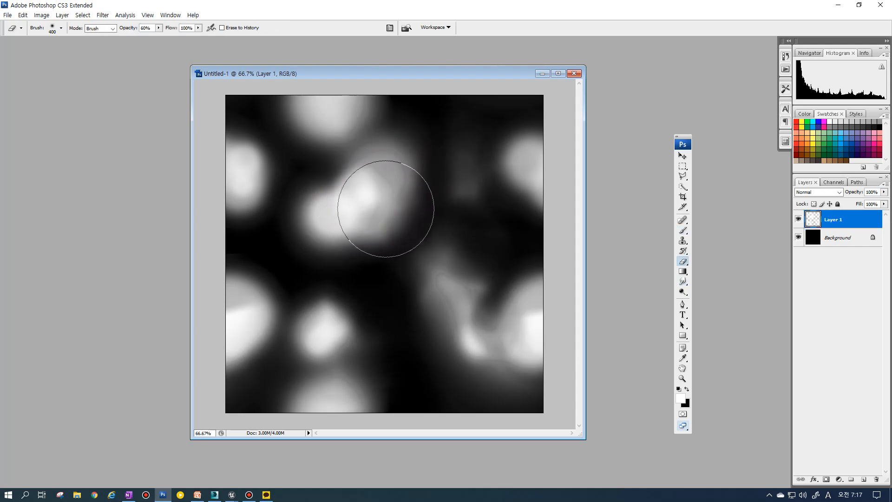
key(bracketright)
mouse_move(388, 208)
mouse_down()
mouse_move(370, 205)
mouse_move(384, 175)
mouse_move(381, 153)
mouse_move(467, 172)
mouse_up()
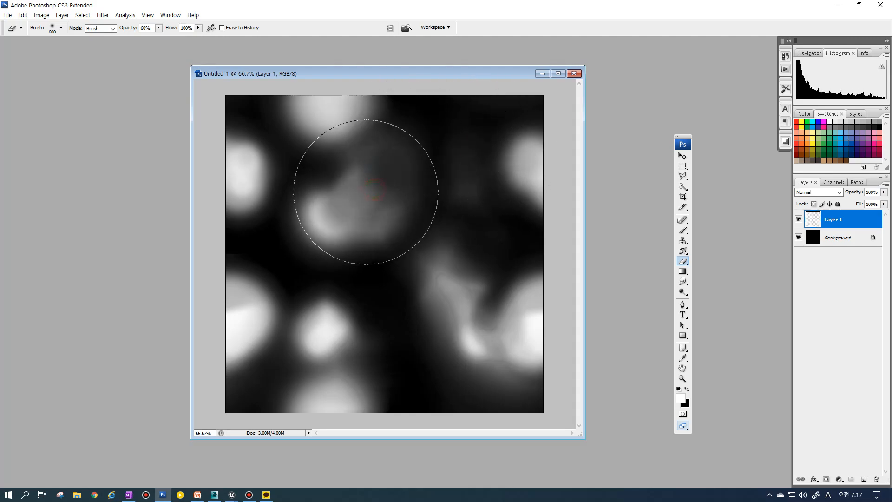
Step: Repaint the faded upper-middle cluster as an elongated diagonal blob with 600 px soft white dabs
key(r)
key(b)
click(382, 197)
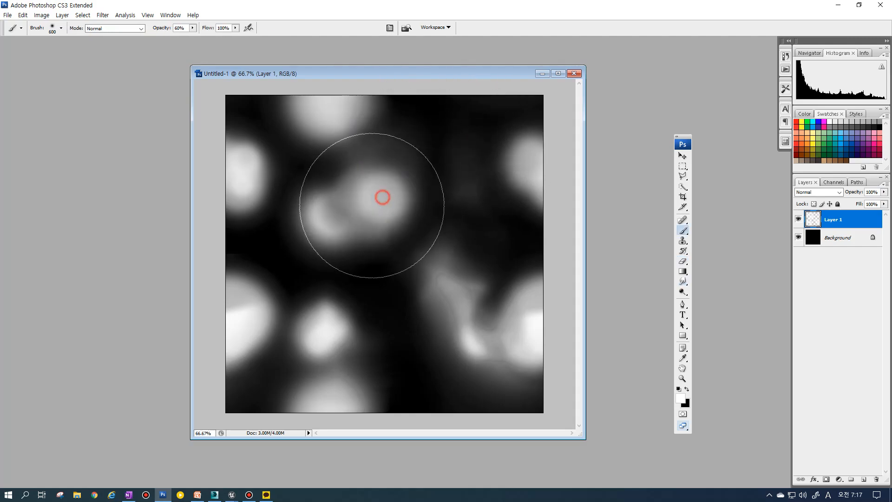
mouse_move(439, 185)
mouse_down()
mouse_move(369, 195)
mouse_move(395, 213)
mouse_up()
click(470, 198)
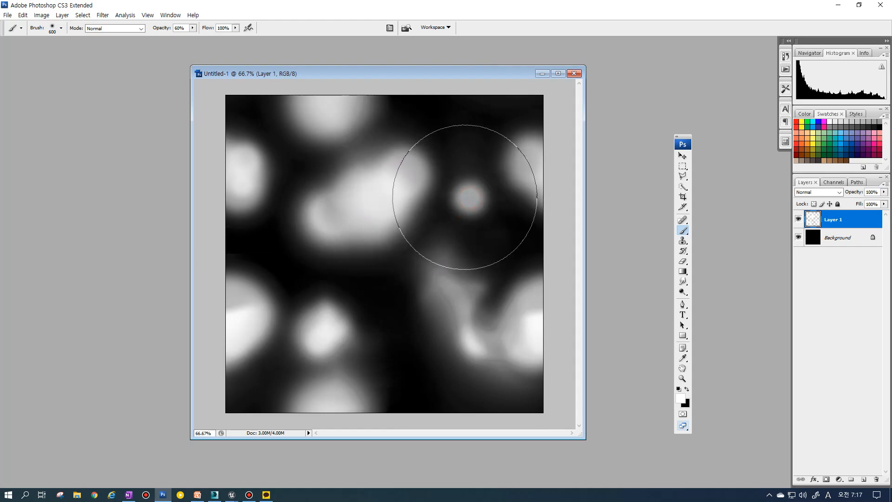
click(478, 187)
key(ctrl+z)
key(ctrl+z)
key(ctrl+z)
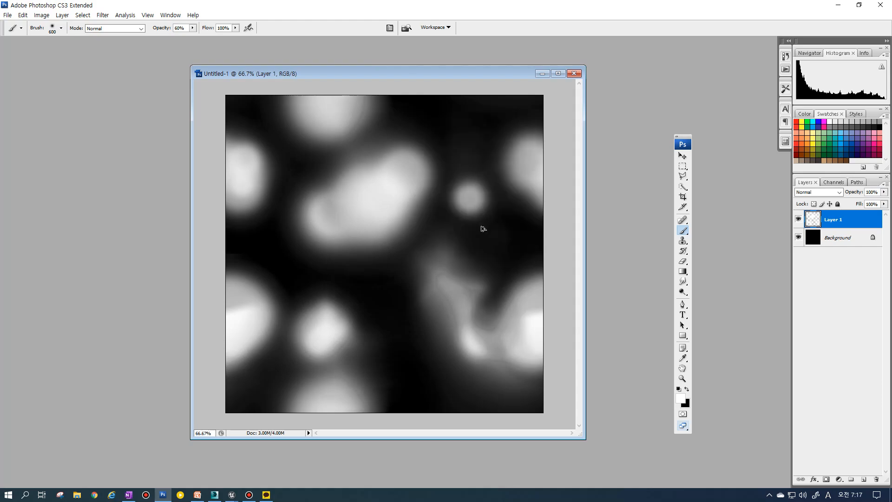
Step: Paint a 600 px soft white spot on the curved streak right of center and fade the streak's tail with the 600 px eraser
click(450, 303)
key(ctrl+z)
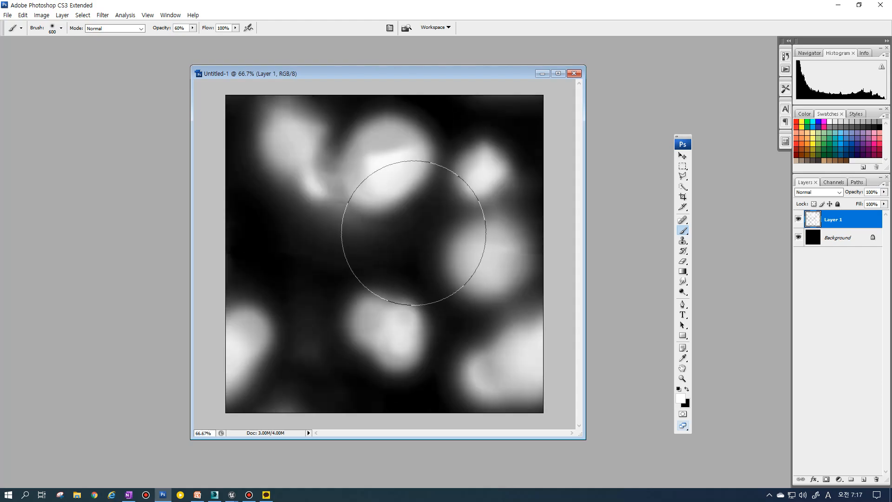
key(e)
mouse_move(312, 197)
mouse_down()
mouse_move(345, 200)
mouse_move(367, 221)
mouse_up()
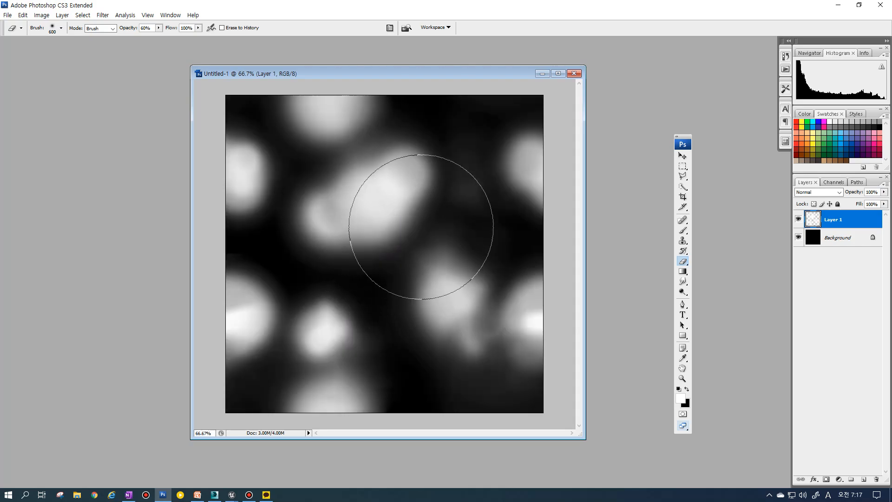
Step: Paint a large soft white blob down the upper-right area and thin it with the 600 px eraser at 60% opacity
key(b)
mouse_move(489, 129)
mouse_down()
mouse_move(472, 125)
mouse_move(484, 130)
mouse_move(472, 141)
mouse_move(494, 159)
mouse_move(490, 184)
mouse_up()
key(e)
click(478, 143)
click(480, 143)
click(480, 163)
click(489, 174)
click(479, 188)
Step: Add soft white dabs to the lower part of the upper-right blob and fade its lower edge with the 600 px eraser
key(b)
click(489, 186)
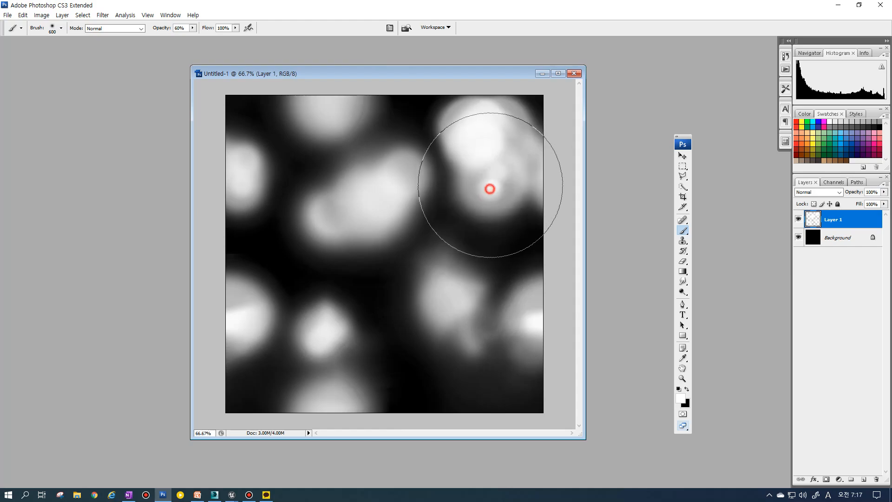
click(500, 179)
key(e)
click(484, 197)
click(471, 183)
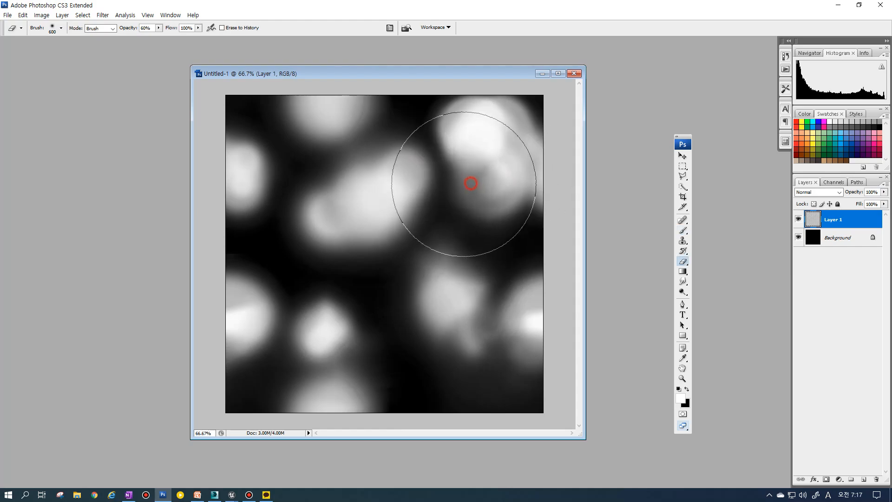
click(501, 187)
click(486, 206)
click(490, 210)
click(496, 204)
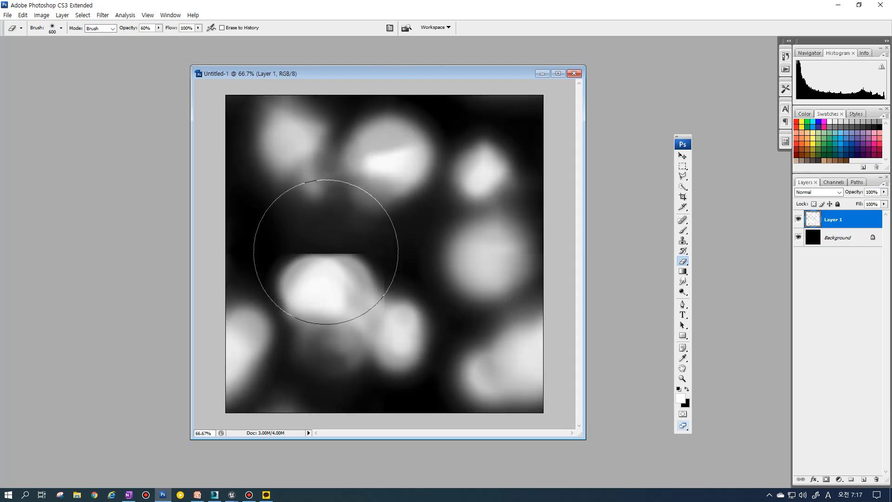
Step: Erase the hard horizontal seam along the top of the lower-middle blob, reducing the eraser to 300 px
key(r)
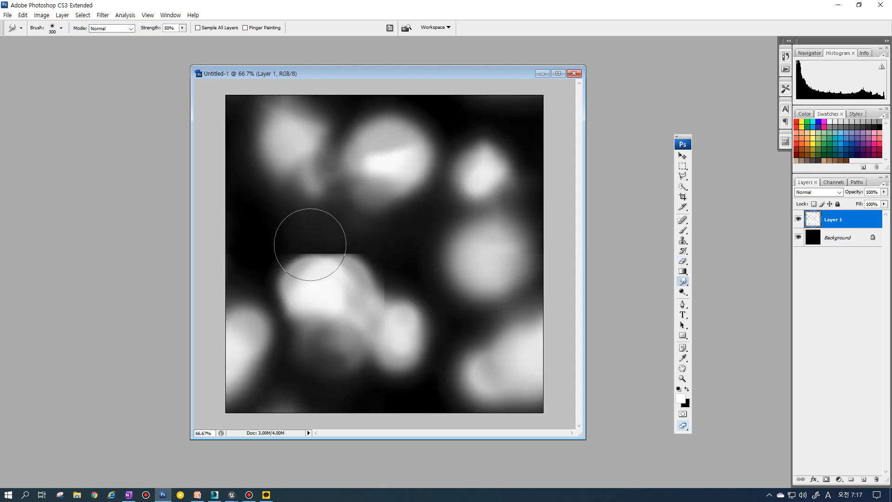
key(e)
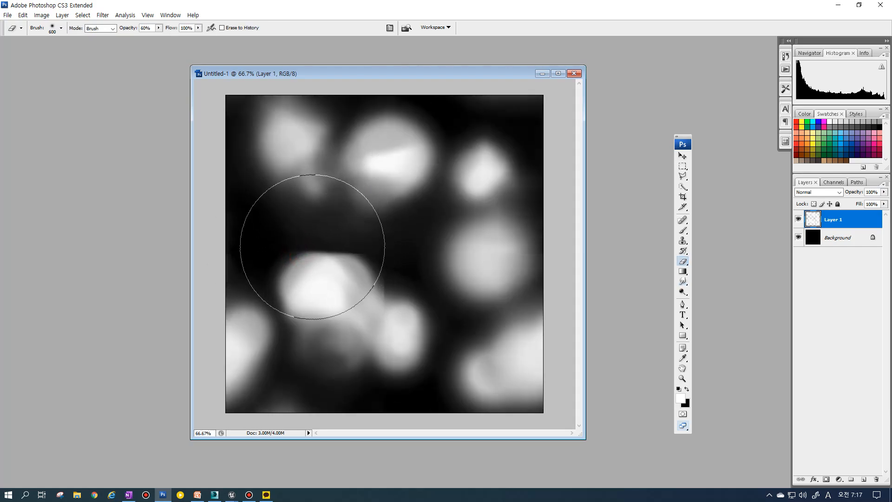
click(299, 243)
mouse_move(288, 261)
mouse_down()
mouse_move(348, 237)
mouse_move(333, 239)
mouse_move(370, 249)
mouse_up()
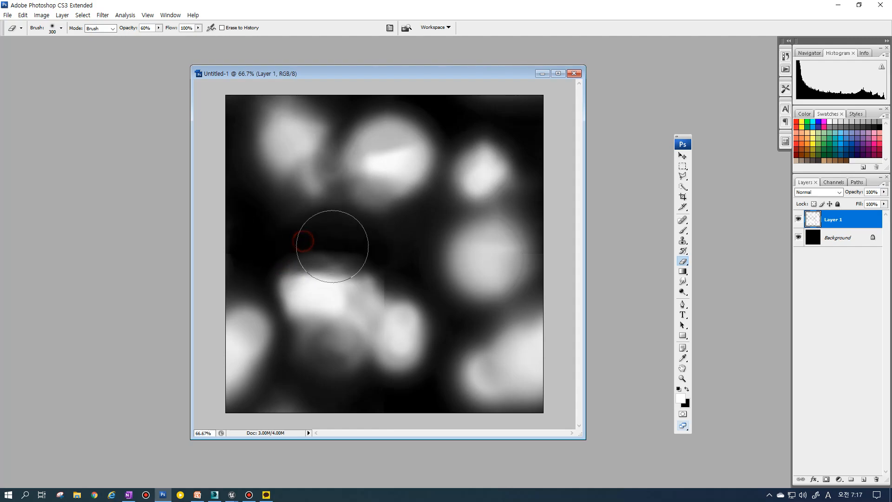
Step: Erase the upper-right side of the lower-middle blob and its neighboring spot, and smudge the spot at the right
drag(368, 280, 377, 272)
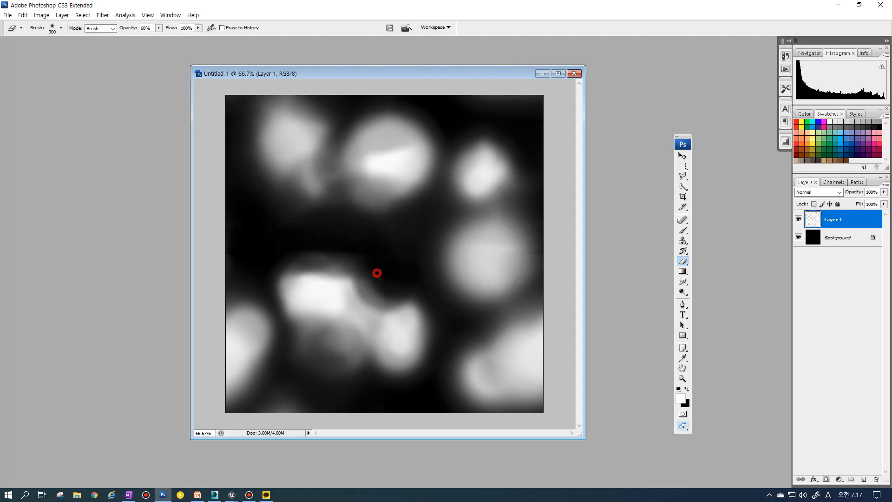
mouse_move(404, 301)
mouse_down()
mouse_move(422, 345)
mouse_move(392, 320)
mouse_move(413, 314)
mouse_up()
key(r)
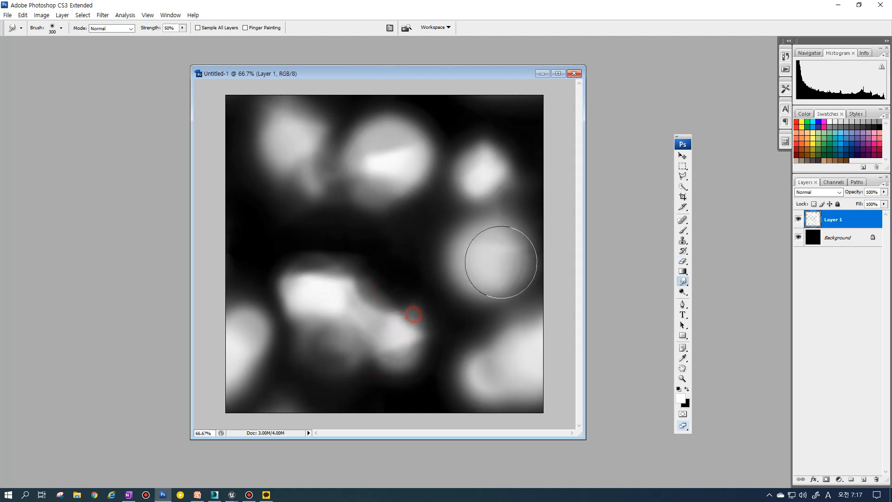
drag(503, 252, 512, 259)
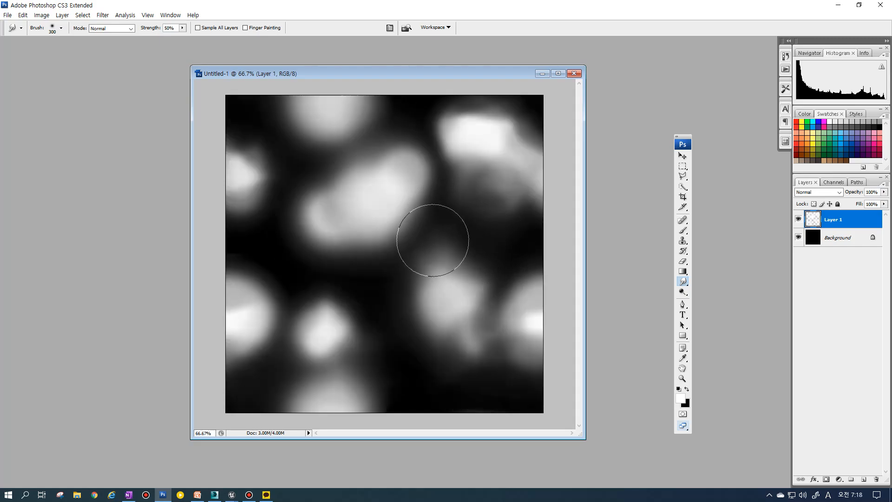
key(b)
click(391, 349)
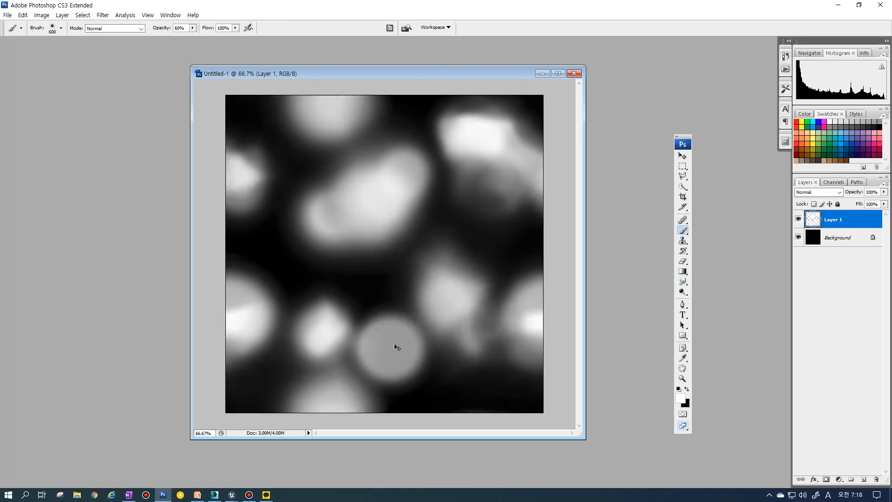
key(ctrl+z)
Step: Thin the large central blob, especially its lower-left part, with the eraser enlarged to 600 px at 60% opacity
key(e)
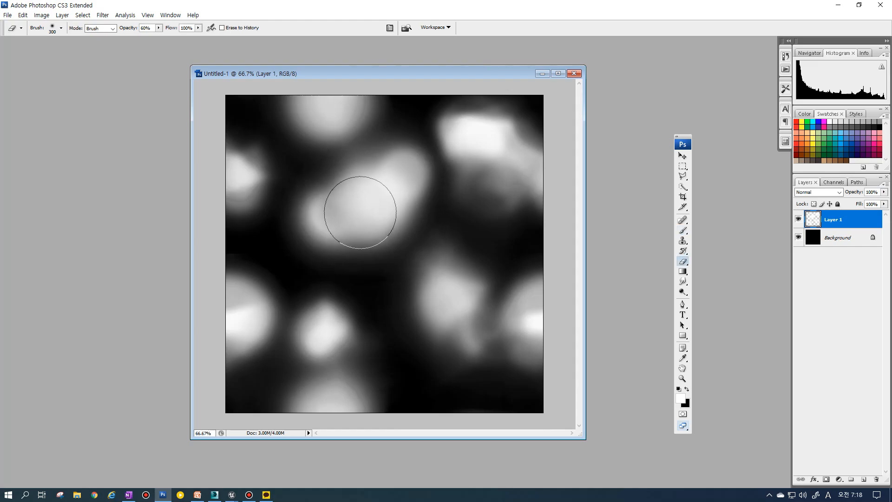
mouse_move(345, 208)
mouse_down()
mouse_move(358, 223)
mouse_move(416, 199)
mouse_move(331, 213)
mouse_move(354, 175)
mouse_move(405, 232)
mouse_move(325, 242)
mouse_up()
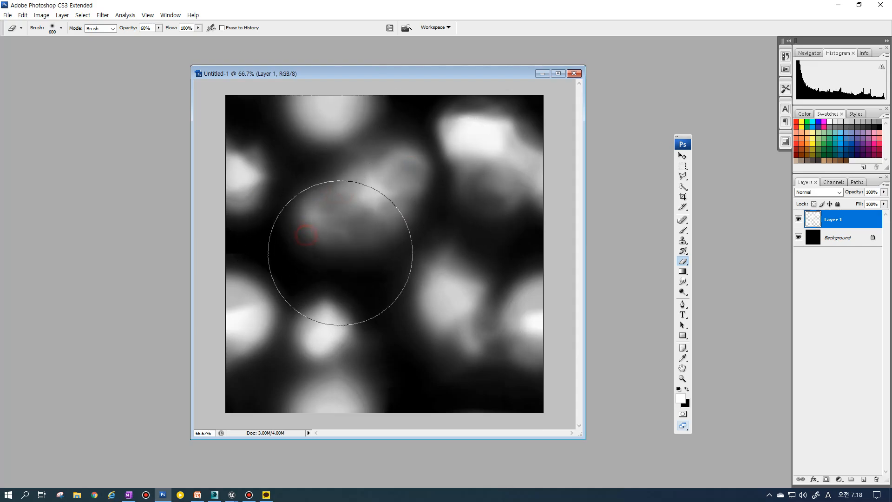
key(b)
mouse_move(372, 199)
mouse_down()
mouse_move(359, 200)
mouse_move(367, 189)
mouse_move(377, 201)
mouse_up()
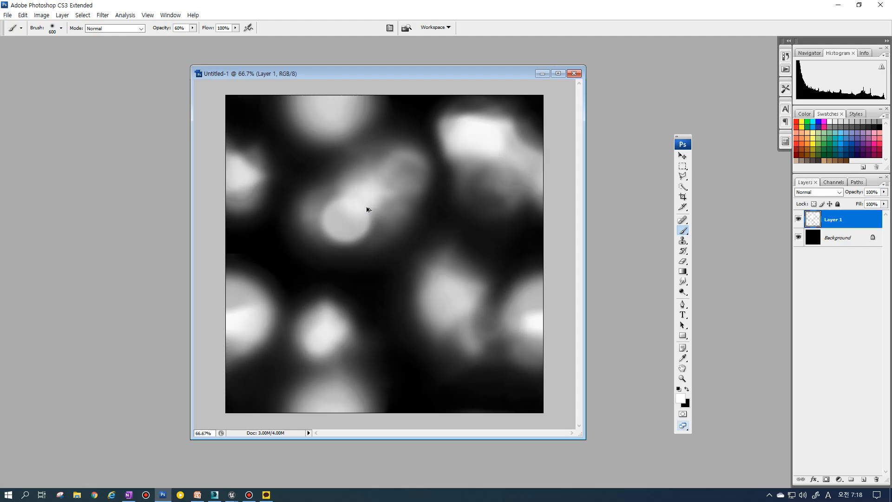
key(ctrl+z)
Step: Enable Other Dynamics for the brush, with pen pressure controlling its opacity and flow
key(F5)
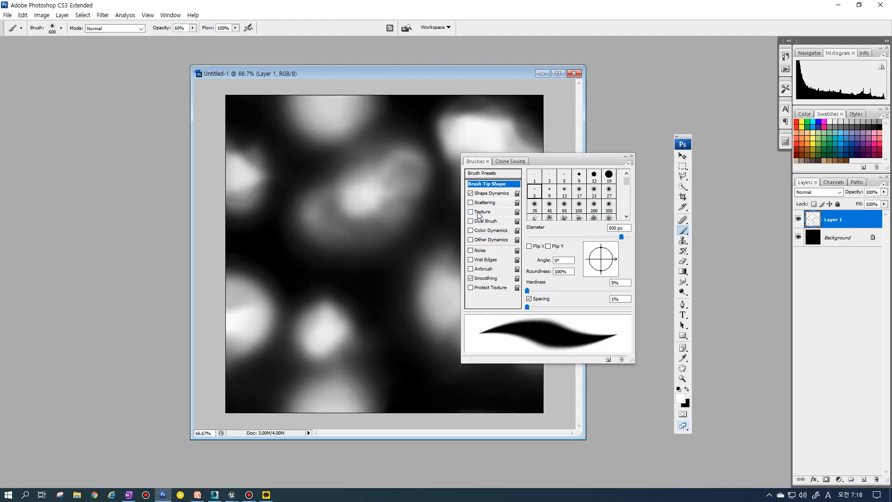
click(493, 240)
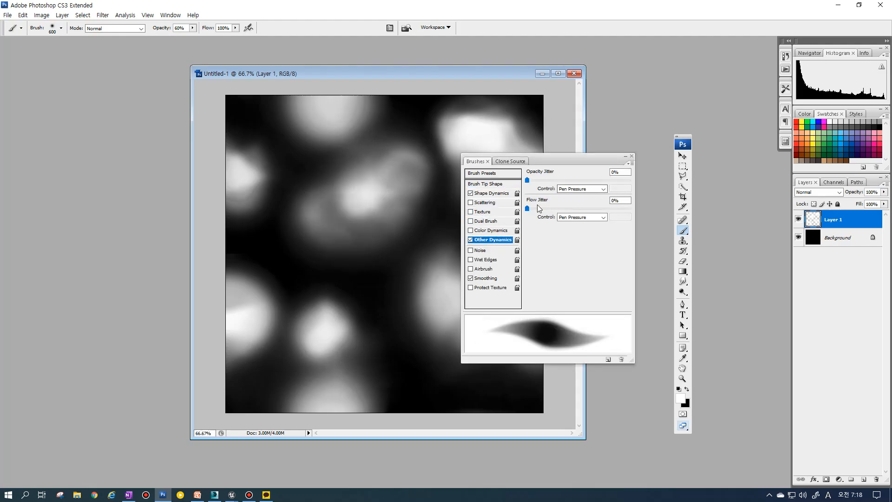
key(F5)
Step: Repaint the central blob in soft white with the 600 px brush at 60% opacity, brightening its middle and right side
mouse_move(350, 223)
mouse_down()
mouse_move(349, 201)
mouse_move(414, 173)
mouse_move(362, 204)
mouse_up()
drag(366, 253, 357, 212)
mouse_move(403, 228)
mouse_down()
mouse_move(400, 207)
mouse_move(414, 191)
mouse_up()
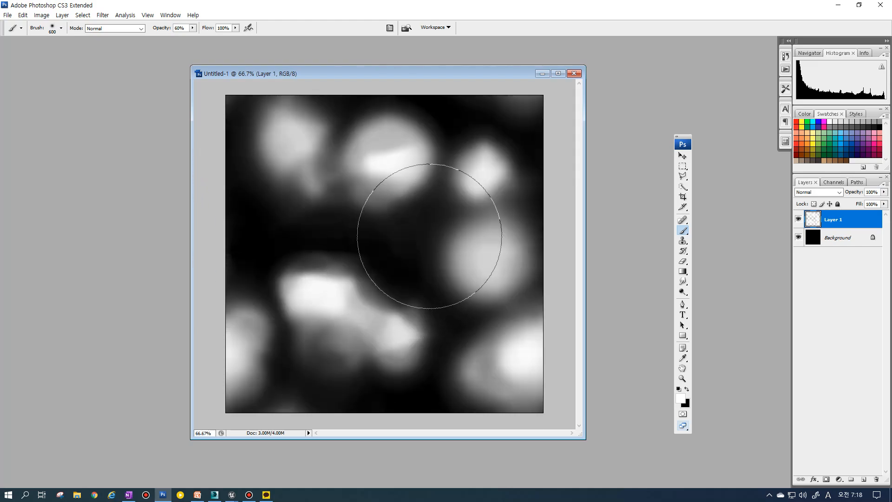
Step: Wrap the layer by the last Offset and brush soft white over the hard top edge of the lower-left blob
mouse_move(304, 282)
mouse_down()
mouse_move(303, 269)
mouse_move(354, 285)
mouse_move(331, 280)
mouse_move(377, 274)
mouse_move(420, 239)
mouse_up()
key(e)
key(b)
key(r)
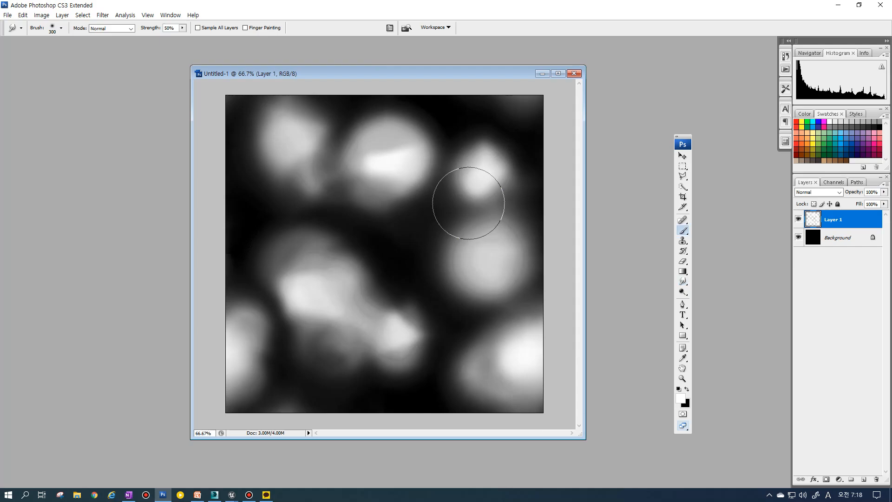
Step: Widen the small upper-right spot and the lower part of the upper-left blob with soft white 600 px brush strokes
key(b)
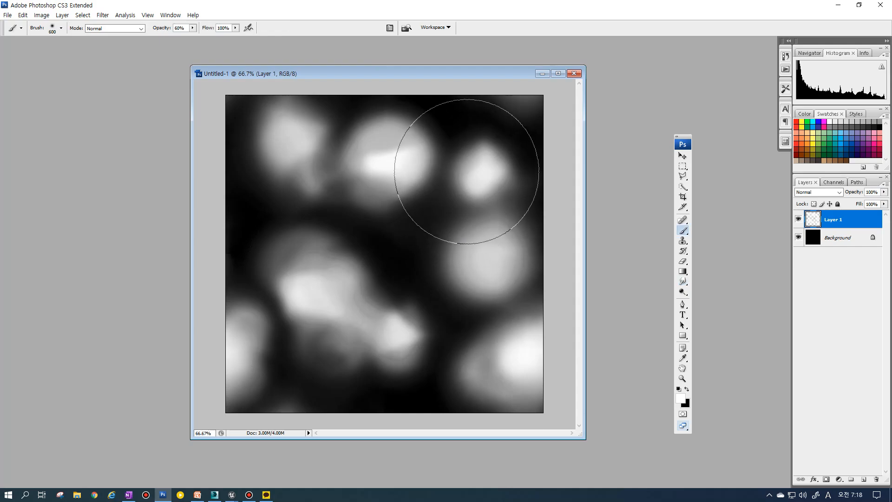
mouse_move(468, 165)
mouse_down()
mouse_move(497, 144)
mouse_move(469, 149)
mouse_move(478, 135)
mouse_move(474, 144)
mouse_up()
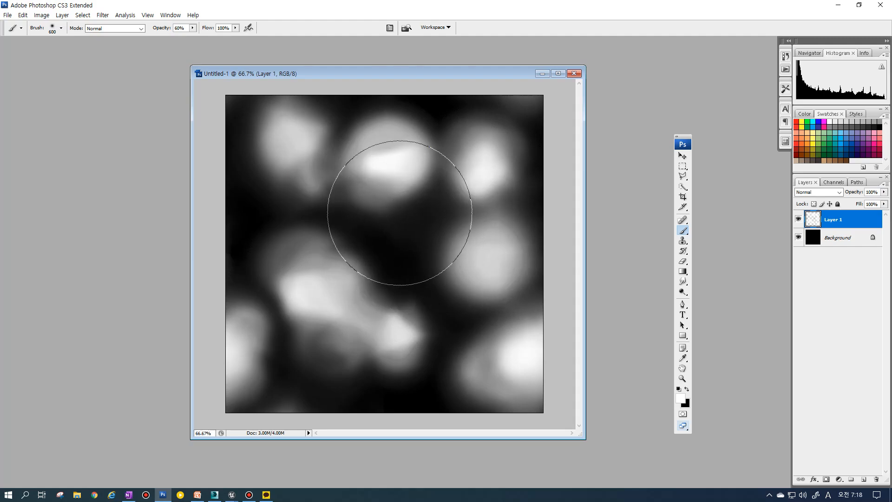
mouse_move(296, 179)
mouse_down()
mouse_move(269, 197)
mouse_move(295, 189)
mouse_move(277, 181)
mouse_move(307, 191)
mouse_up()
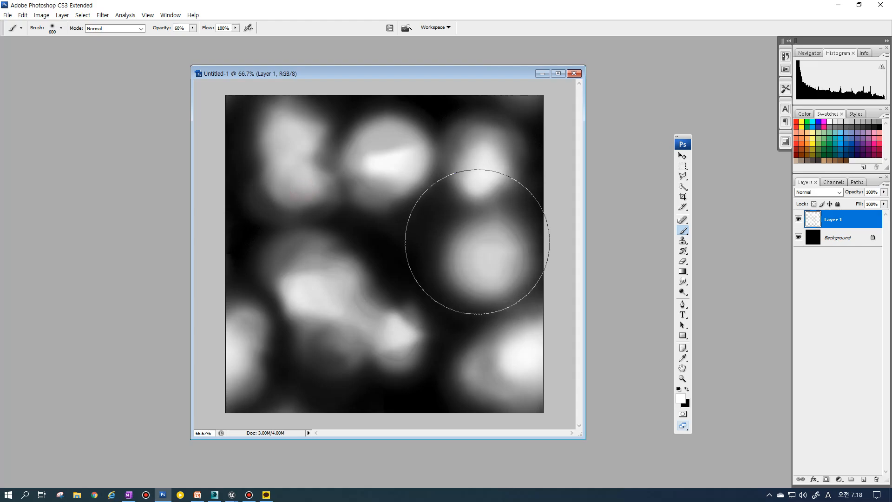
click(370, 213)
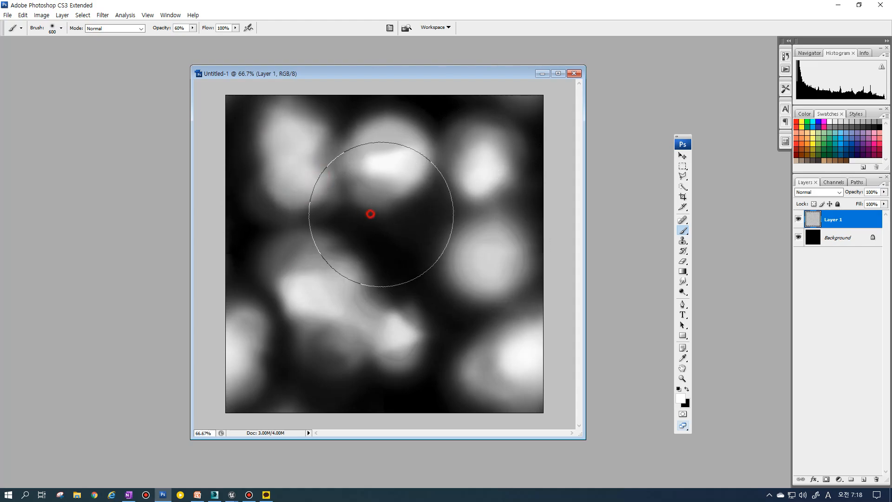
click(396, 228)
Step: Clear the dark center and fade the lower-left blob and its small neighboring spot with the 600 px eraser at 60% opacity
key(e)
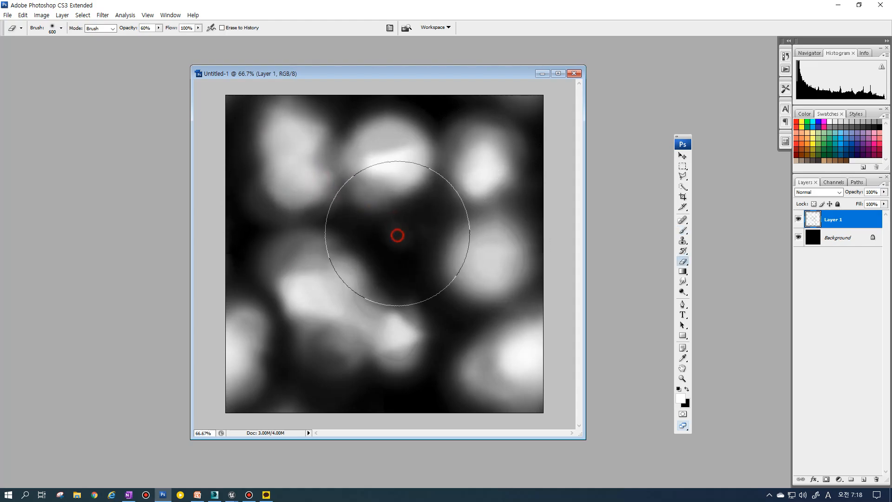
click(397, 236)
drag(392, 322, 412, 352)
mouse_move(345, 282)
mouse_down()
mouse_move(327, 255)
mouse_move(271, 251)
mouse_up()
drag(296, 316, 382, 329)
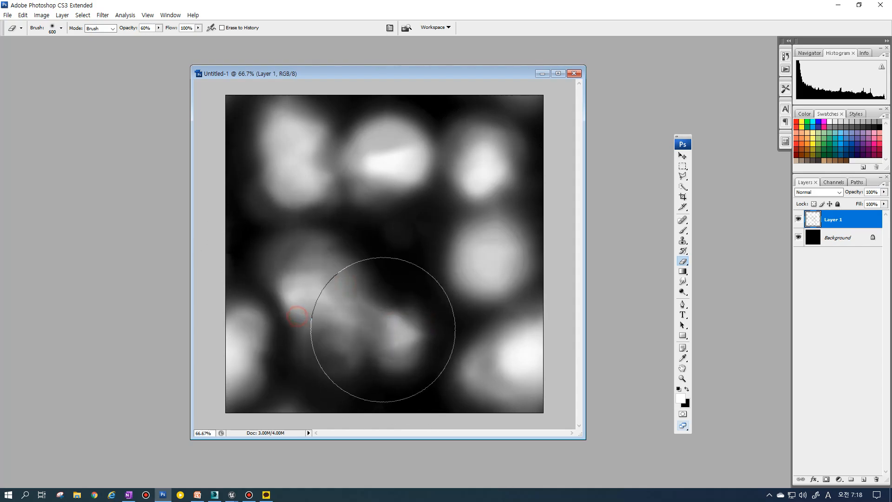
click(323, 332)
Step: Brush soft white highlights back into the middle of the faded lower-left blob with the 600 px brush
key(b)
click(310, 295)
mouse_move(309, 295)
mouse_down()
mouse_move(398, 328)
mouse_move(402, 338)
mouse_move(391, 308)
mouse_up()
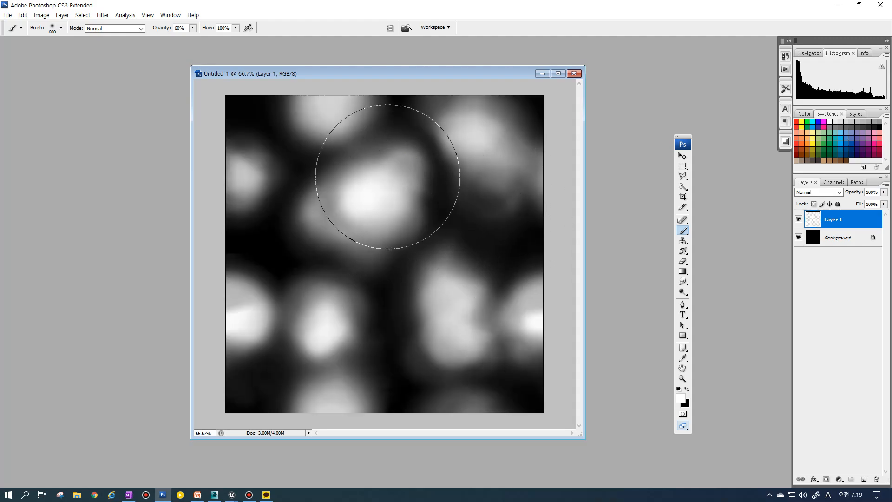
Step: Brush soft white over the upper-right side of the large central blob to fill its gray patch
key(r)
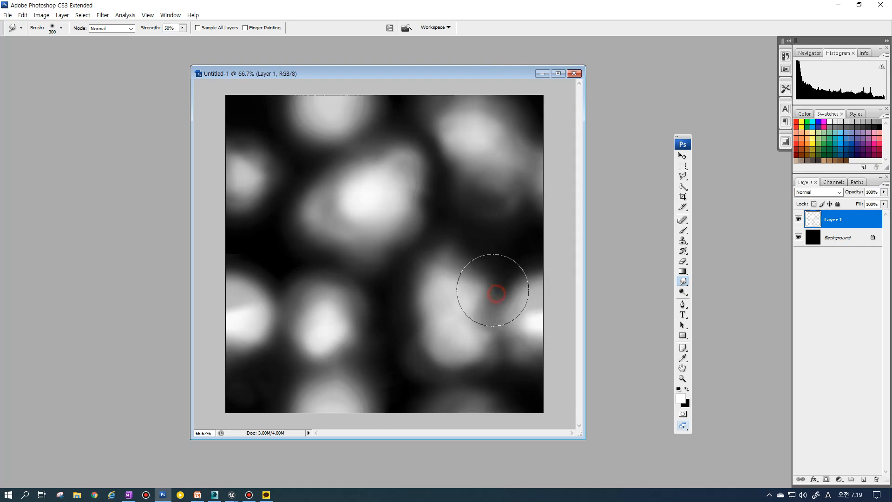
key(b)
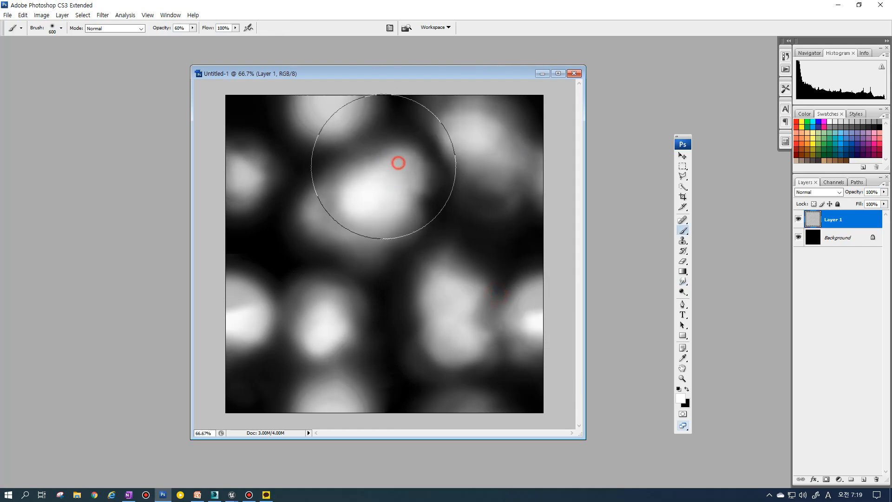
drag(398, 163, 421, 205)
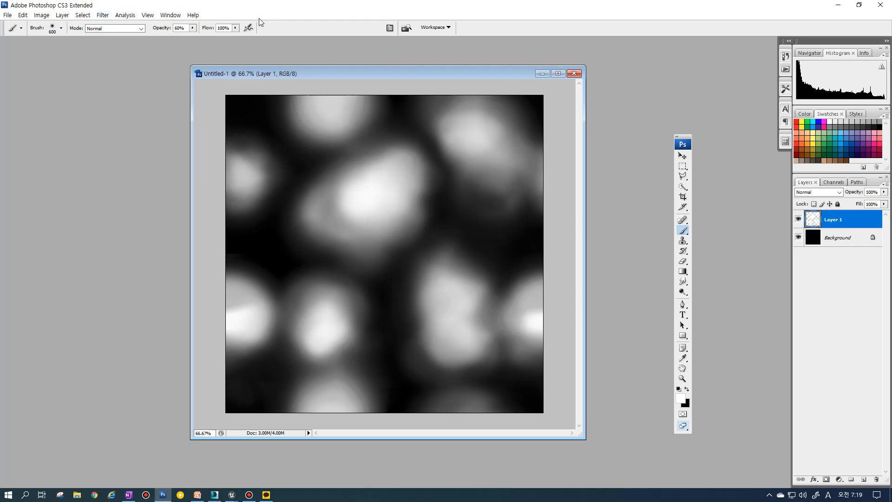
Step: Apply a Box Blur with a radius of 12 pixels to Layer 1
click(103, 16)
mouse_move(145, 108)
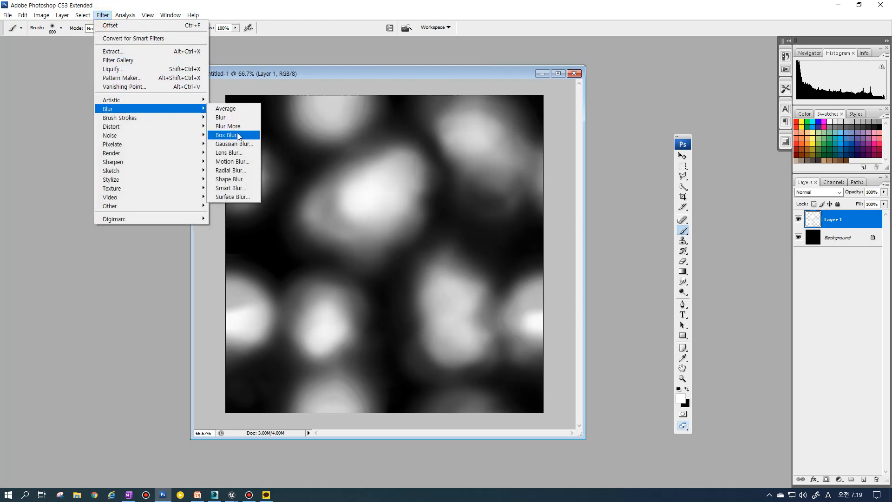
click(227, 135)
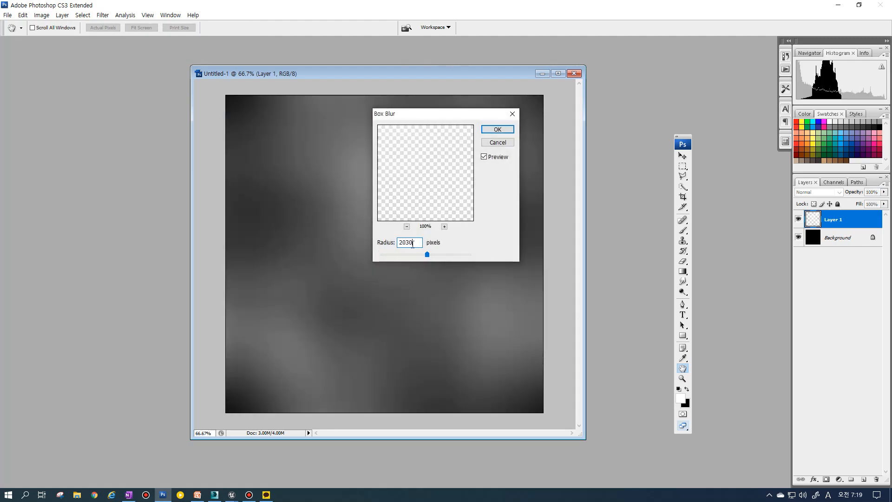
key(BackSpace)
key(BackSpace)
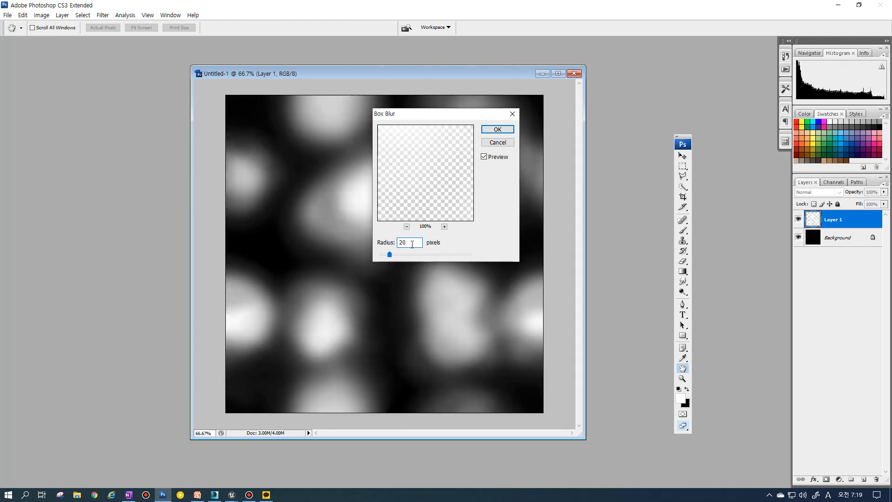
click(412, 254)
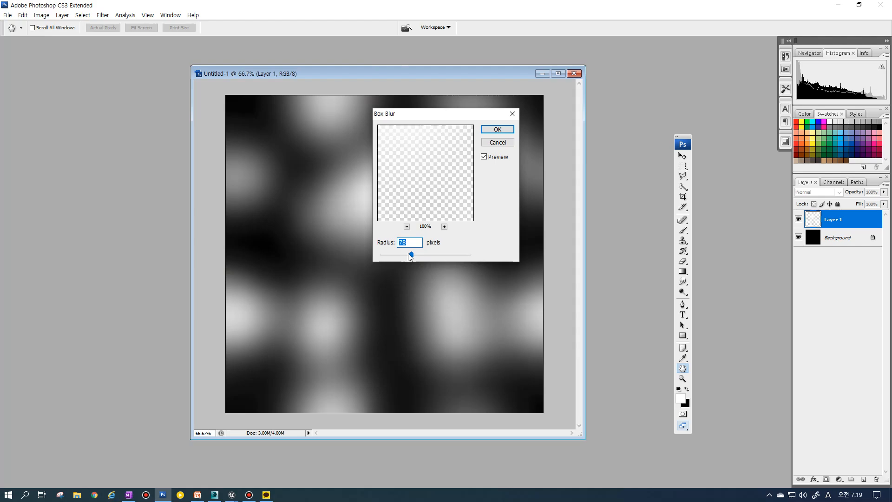
drag(408, 255, 392, 258)
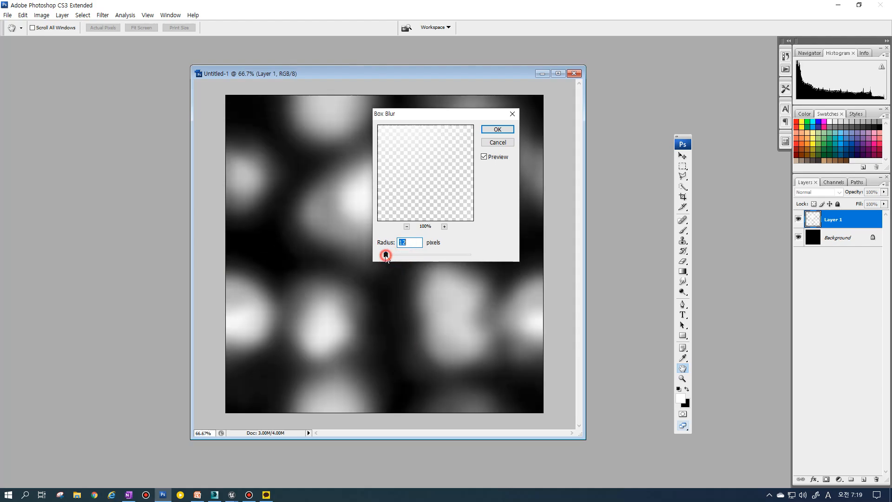
click(497, 130)
key(b)
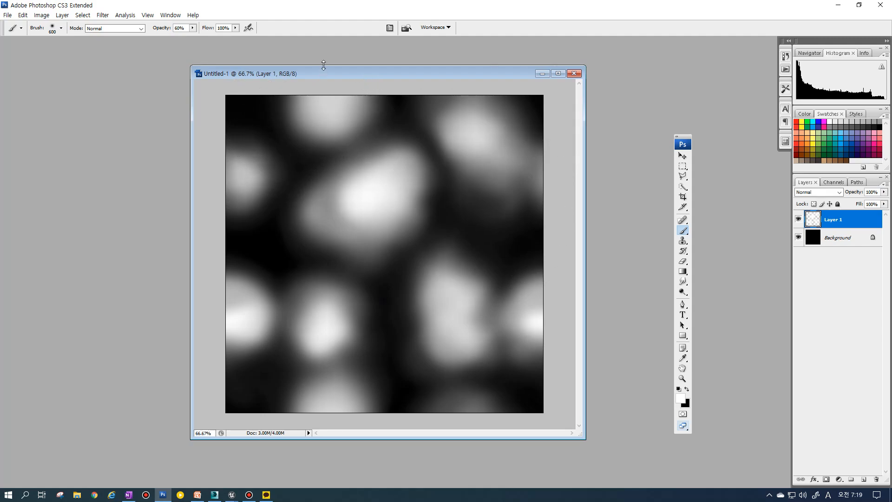
Step: Offset Layer 1 by +512 pixels horizontally and +512 pixels vertically with Wrap Around
click(107, 11)
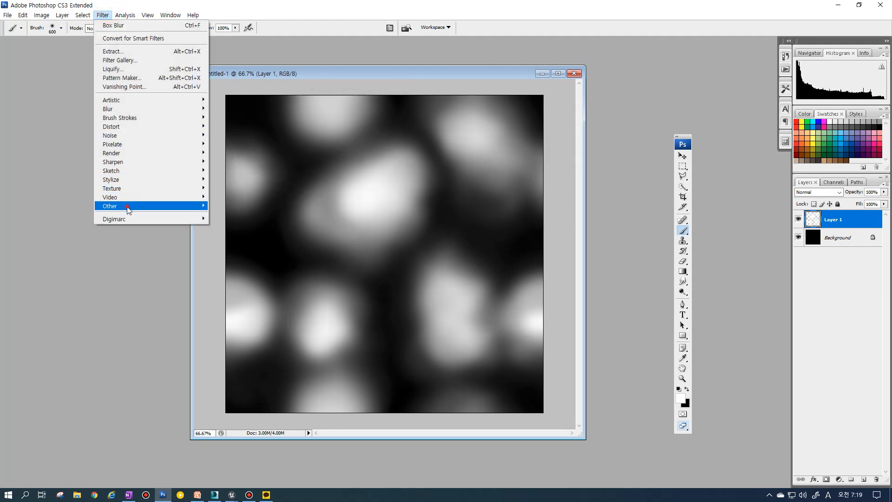
mouse_move(128, 206)
click(230, 241)
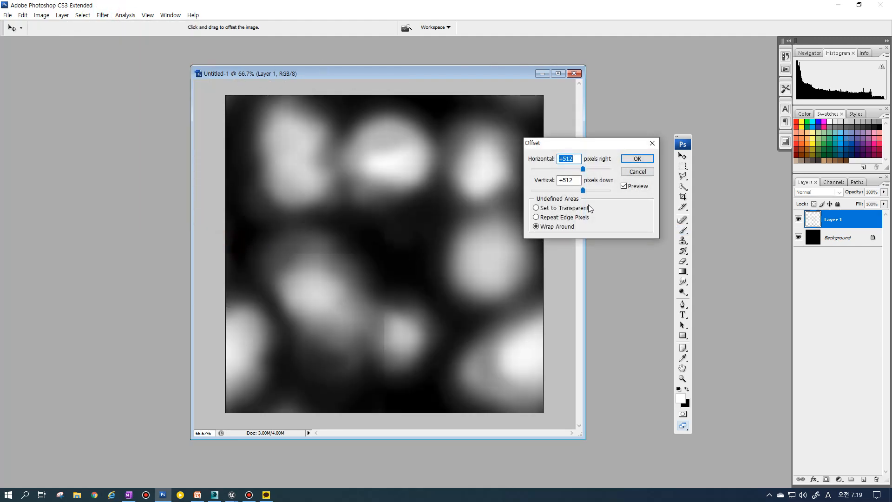
click(636, 159)
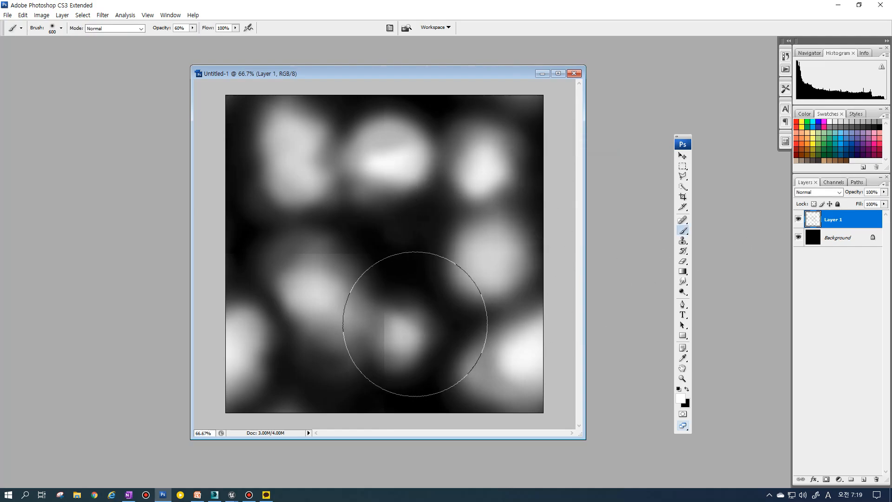
Step: Smudge the seams on the small lower-middle spot, the lower-left blob and the upper-middle spot at 300 px and 50% strength
key(r)
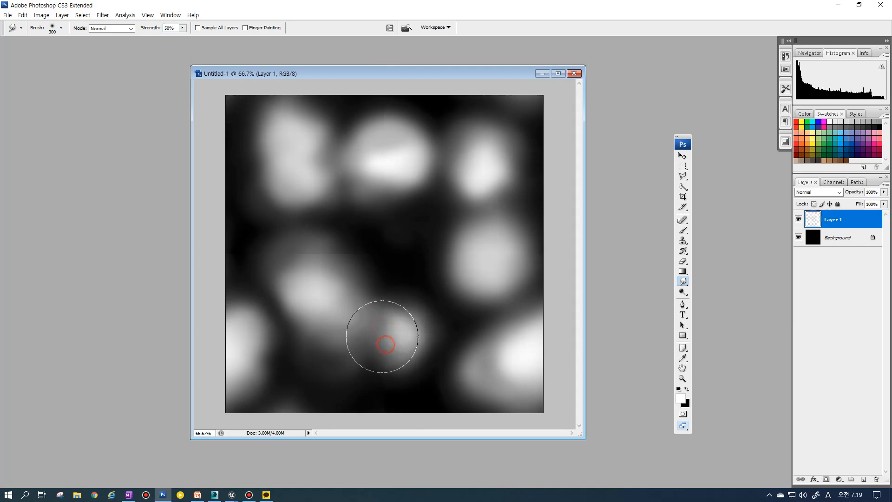
drag(382, 337, 388, 354)
drag(331, 253, 327, 256)
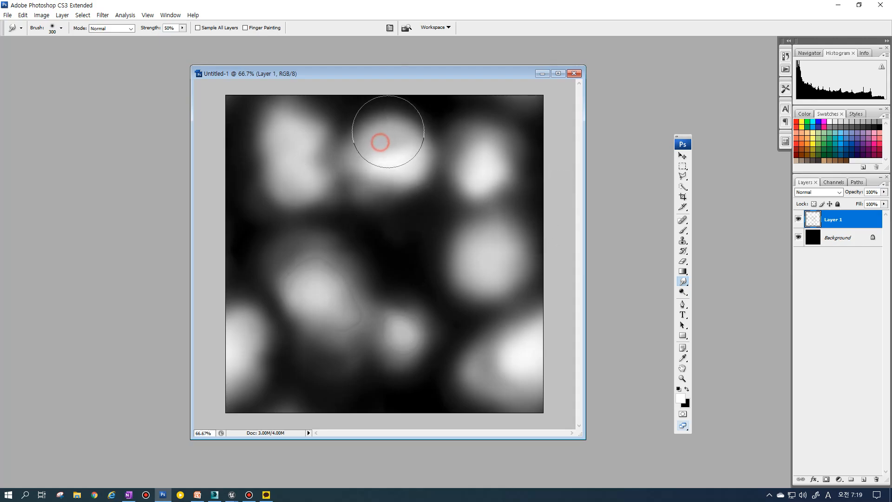
drag(388, 132, 384, 131)
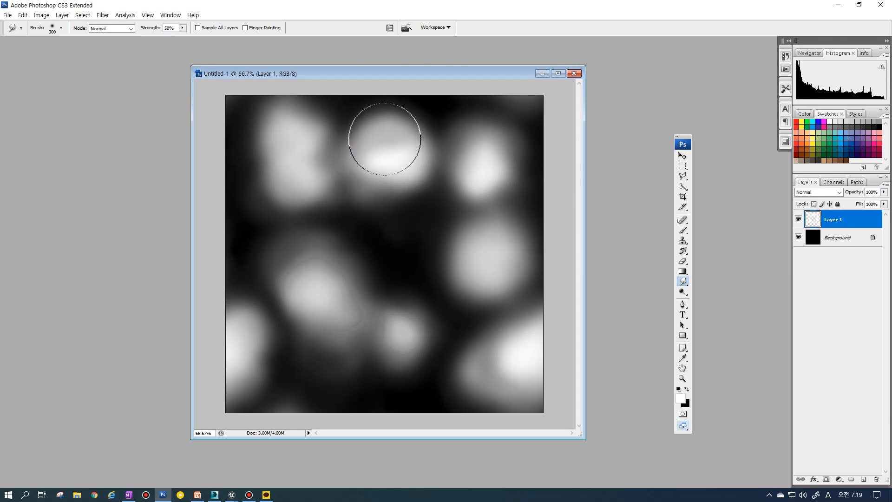
Step: Paint soft white over the hard-edged gray area of the upper-middle spot and the center of the lower-left blob
key(b)
drag(374, 143, 390, 155)
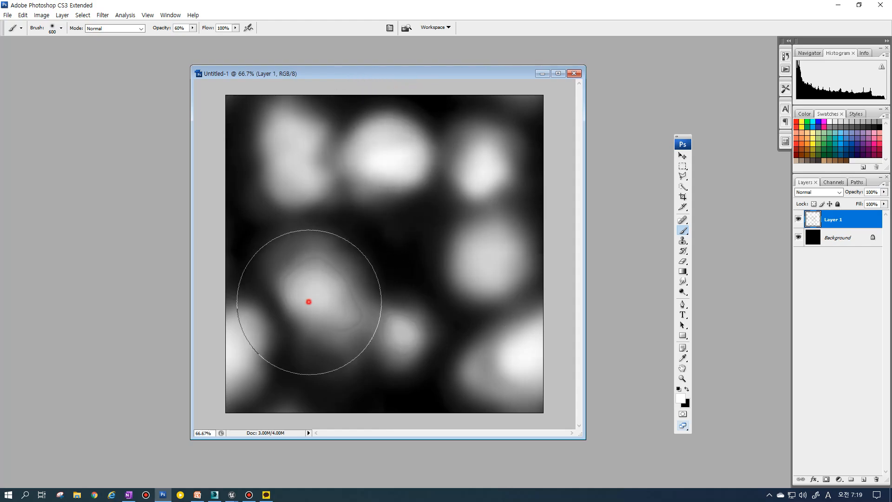
drag(308, 302, 349, 294)
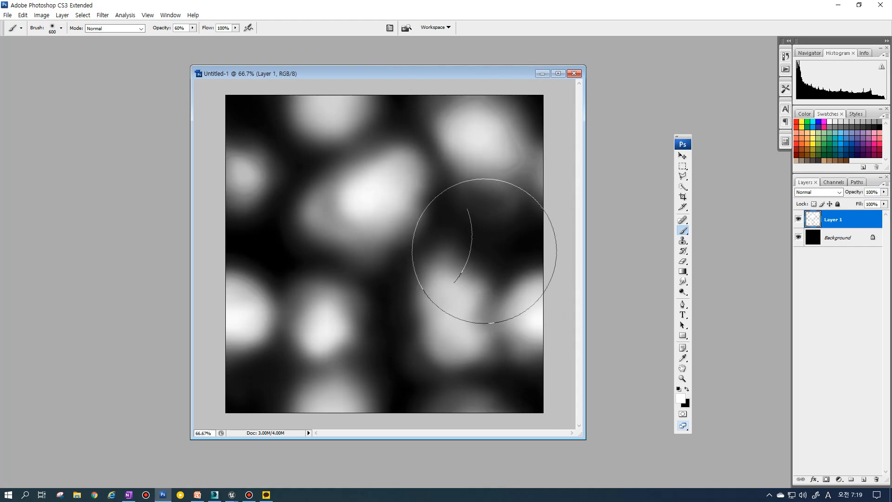
Step: Fade the lower-right blob and the neighboring edge spot with the eraser enlarged to 800 px at 60% opacity
alt+click(448, 247)
key(e)
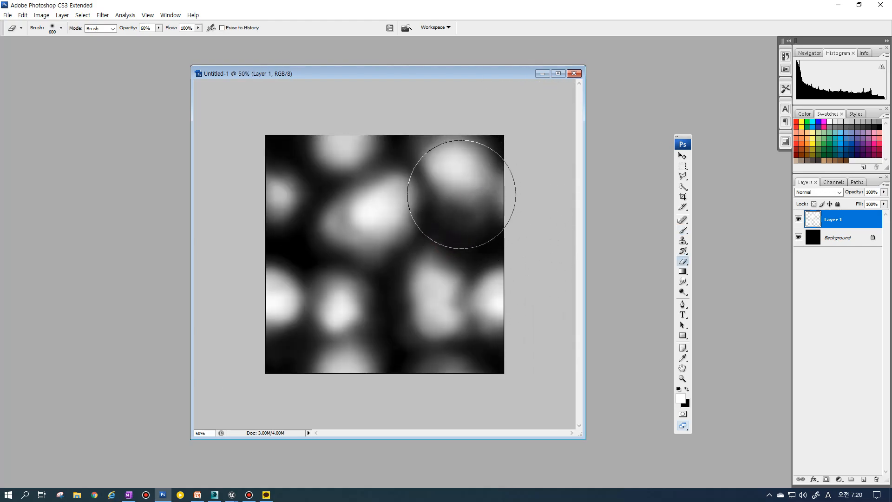
key(bracketright)
key(bracketright)
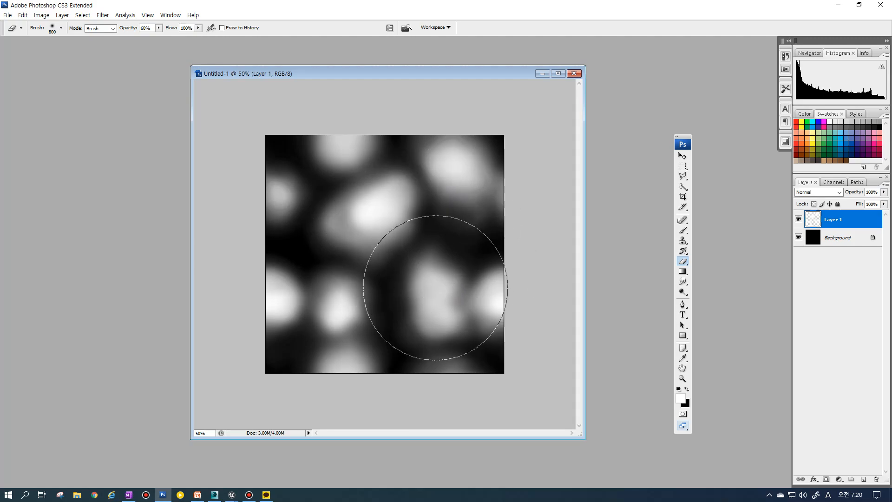
drag(420, 306, 463, 302)
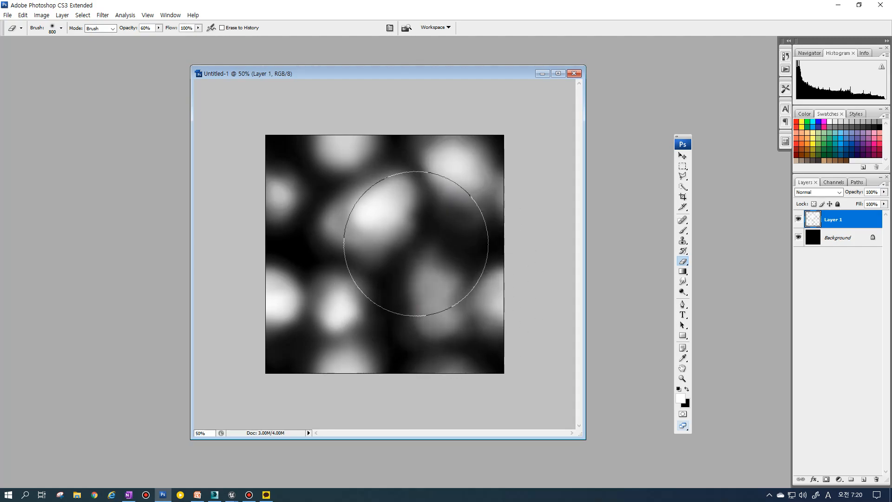
Step: Fade the lower-left spot with the 800 px eraser, and smudge the vertical seam through the upper-middle spot after offsetting the layer
click(344, 306)
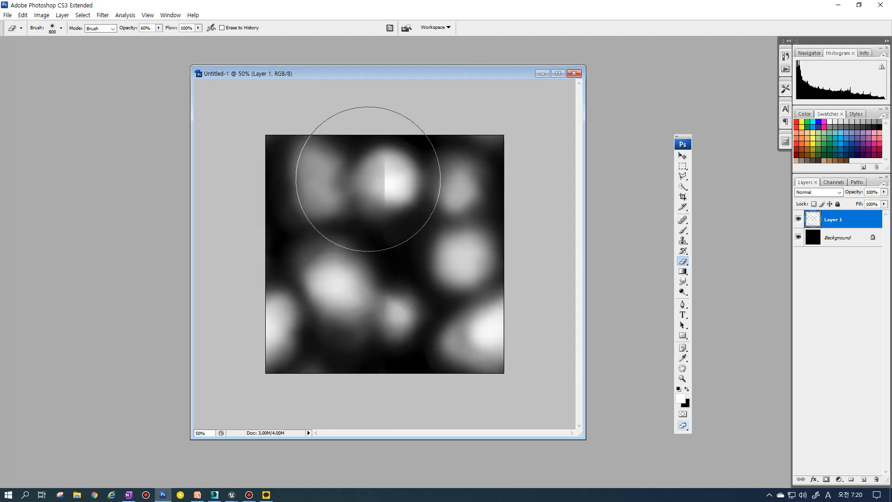
click(370, 178)
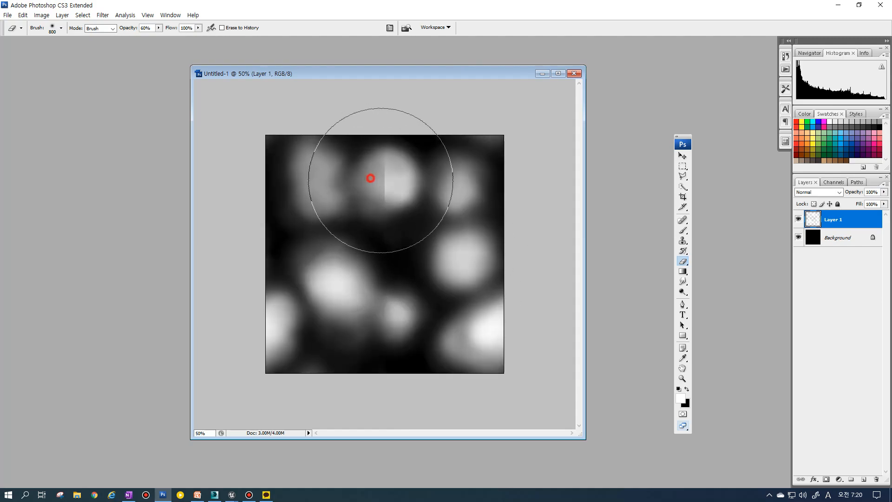
key(ctrl+z)
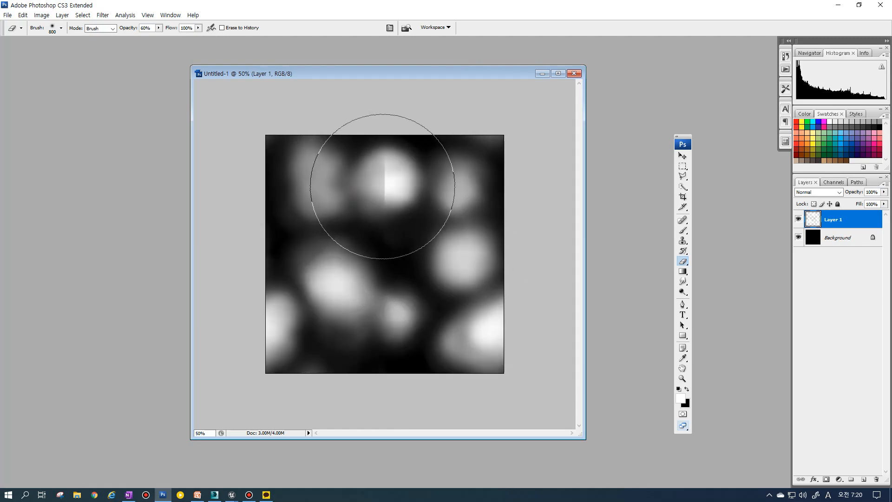
click(385, 186)
key(r)
mouse_move(390, 180)
mouse_down()
mouse_move(310, 190)
mouse_move(315, 195)
mouse_move(313, 183)
mouse_move(309, 198)
mouse_up()
Step: Paint soft white at 600 px and 60% opacity over the lower part of the upper-left spot
key(b)
key(e)
key(b)
click(314, 197)
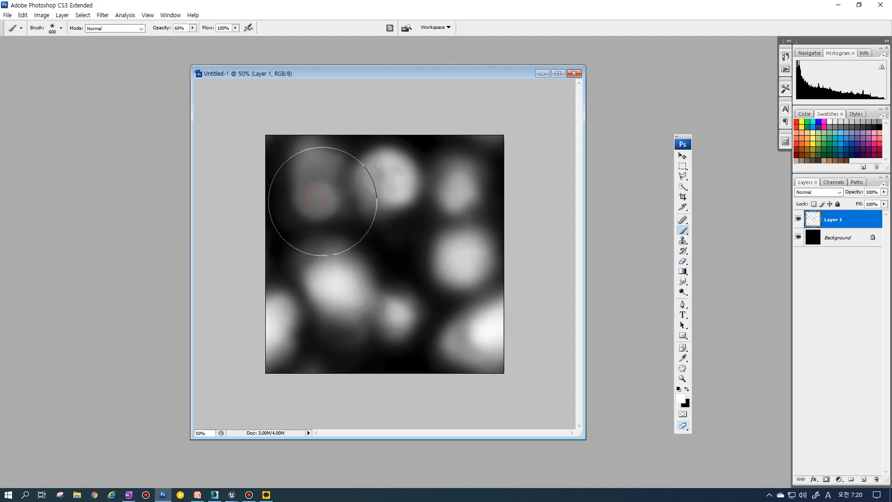
click(317, 199)
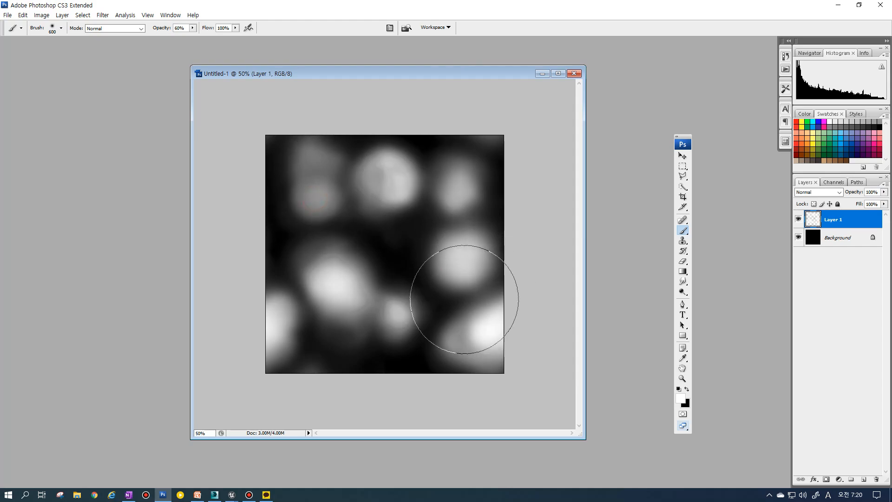
Step: Fade the upper part of the lower-right double spot and the lower-left spot with the eraser at 800 px and 60% opacity
key(r)
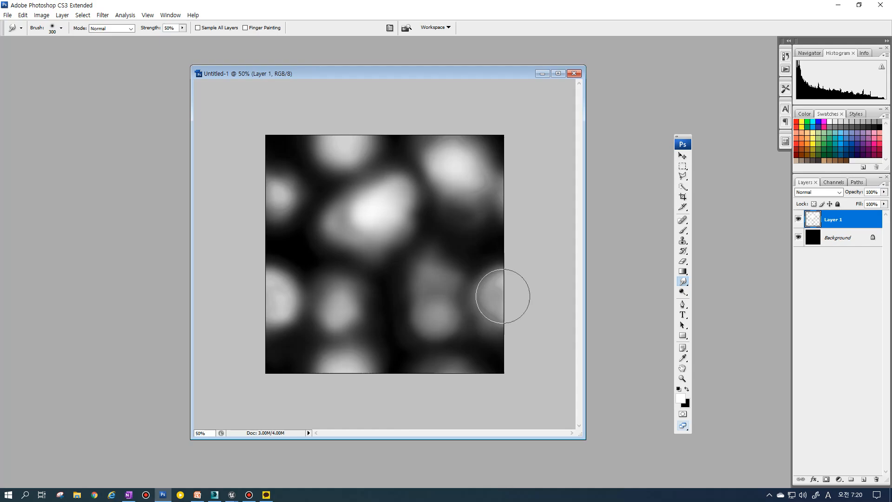
key(e)
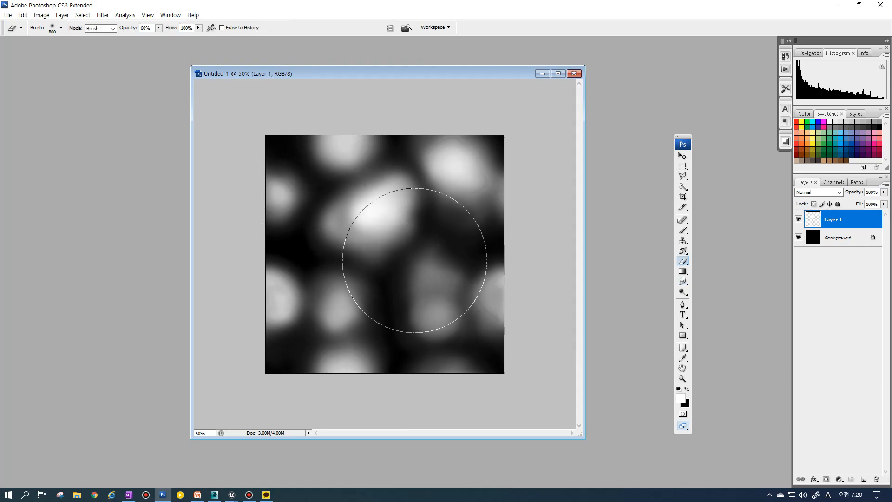
click(425, 278)
click(426, 281)
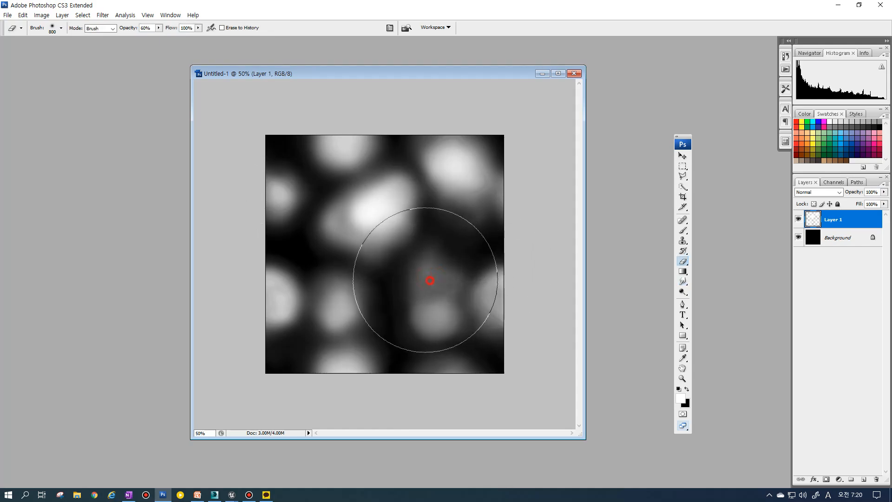
click(429, 264)
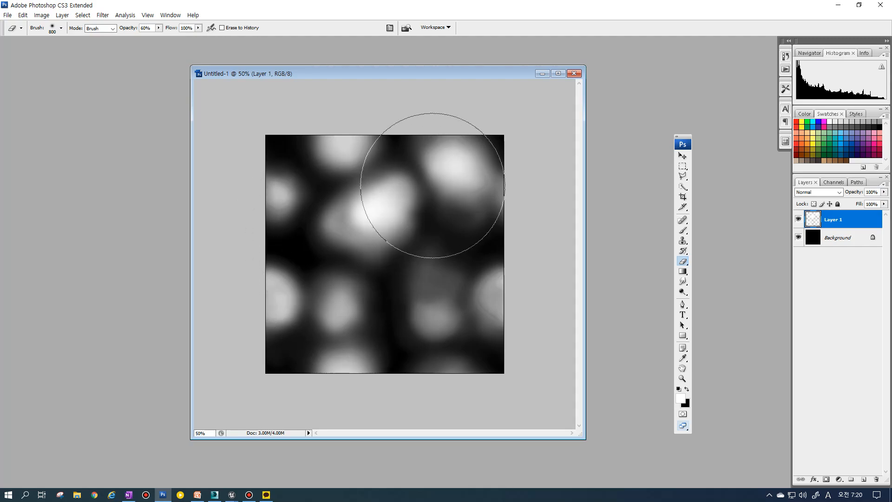
click(343, 300)
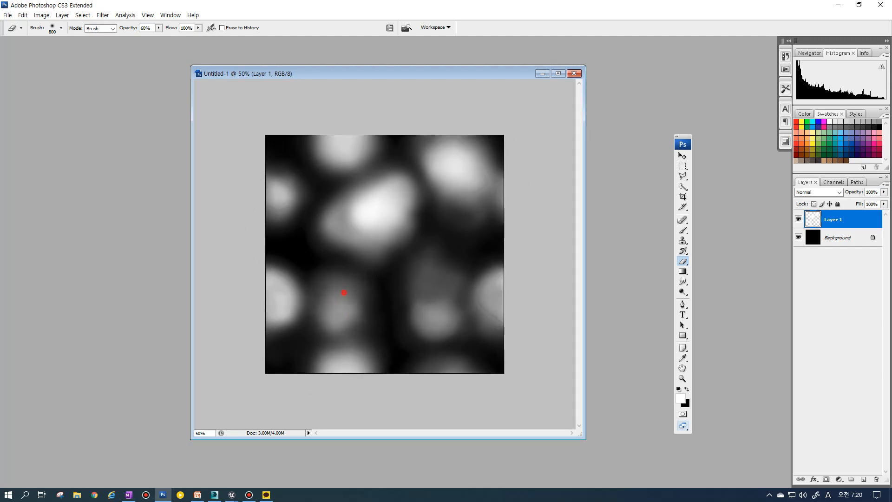
click(330, 302)
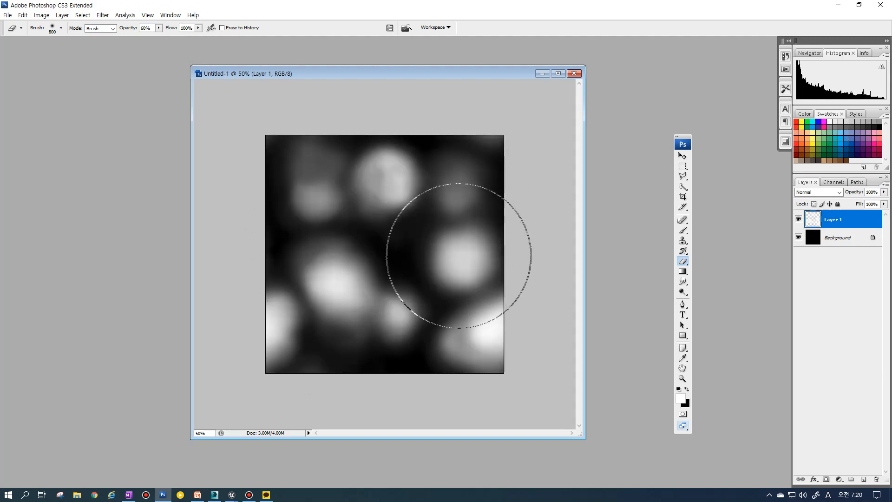
Step: Erase softly over the upper-right, upper-left and small lower-middle spots of the offset texture to dim them
click(441, 189)
click(445, 190)
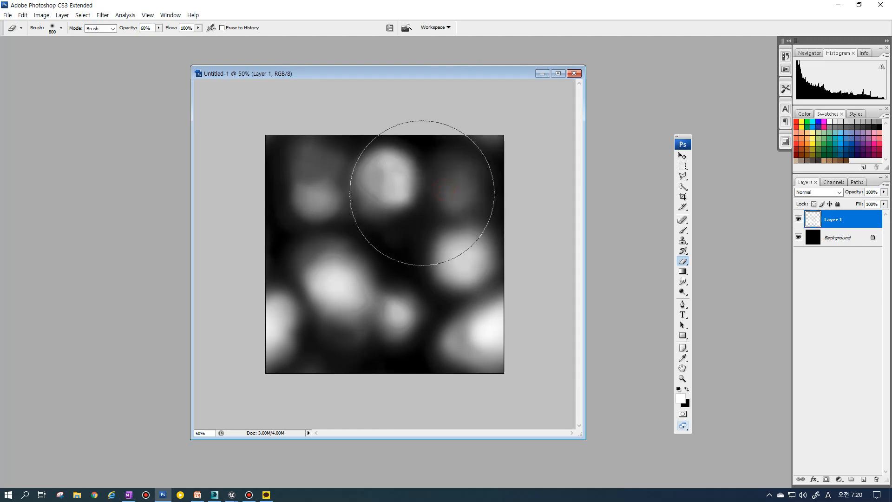
click(306, 182)
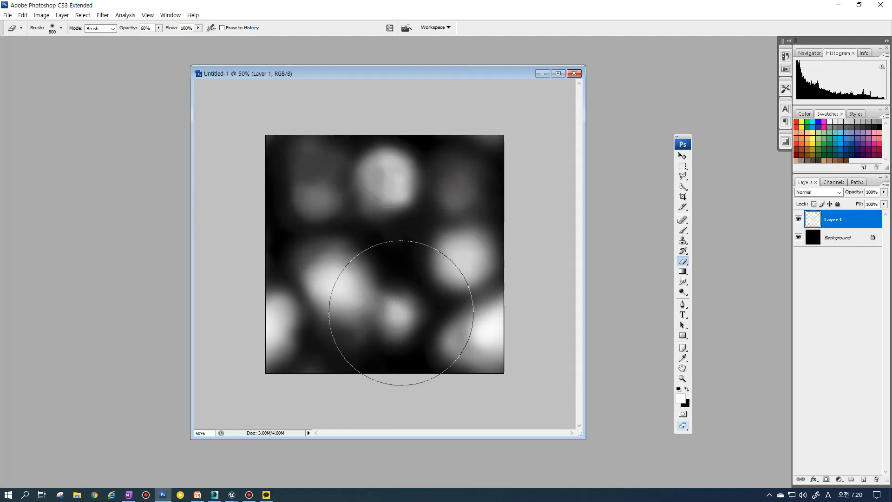
click(398, 310)
click(400, 310)
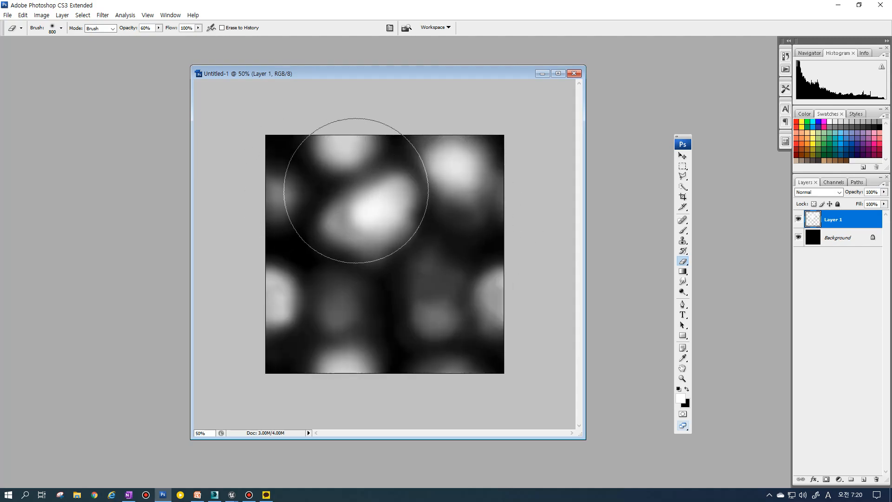
Step: Soften the outer edges of the large bright upper-middle blob with the 800 px eraser
click(327, 234)
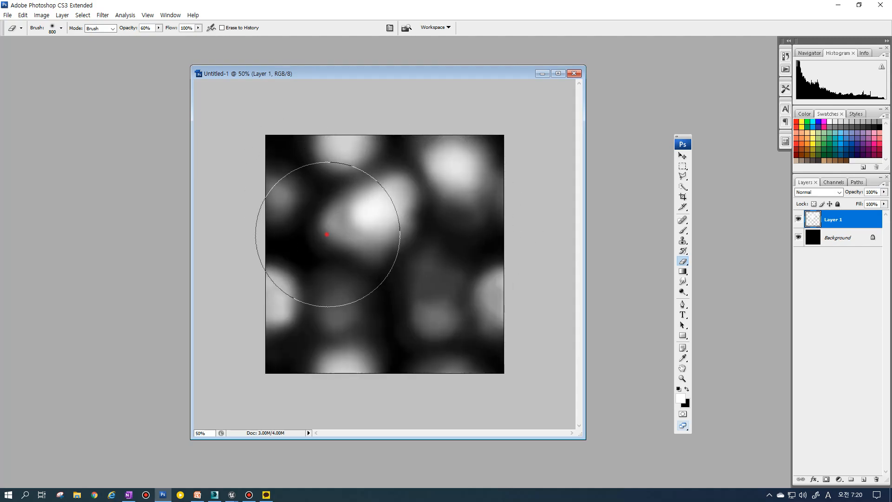
click(412, 203)
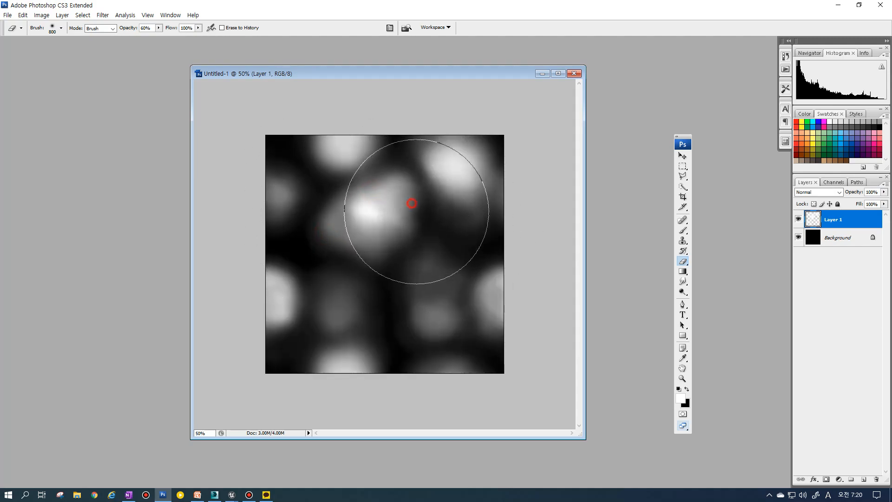
click(397, 179)
click(438, 248)
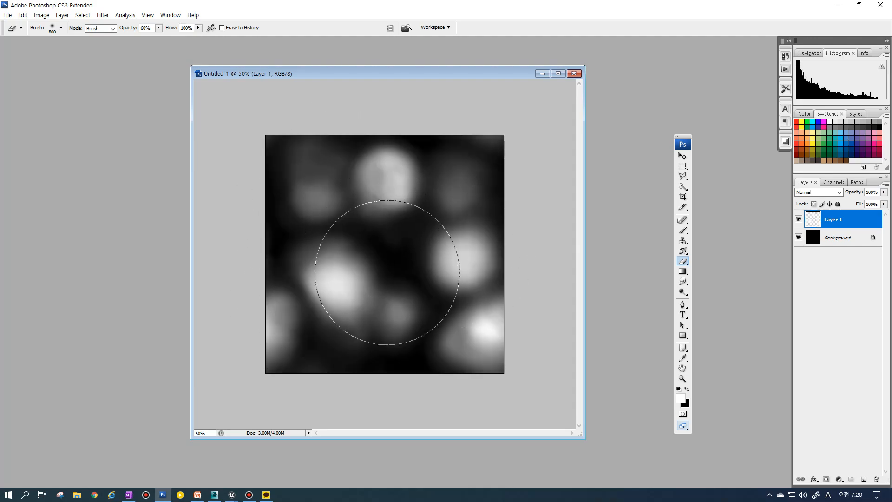
Step: Fade the small lower-middle spot and the upper edge of the bright blob beside it in the offset view
click(396, 305)
click(367, 269)
click(353, 253)
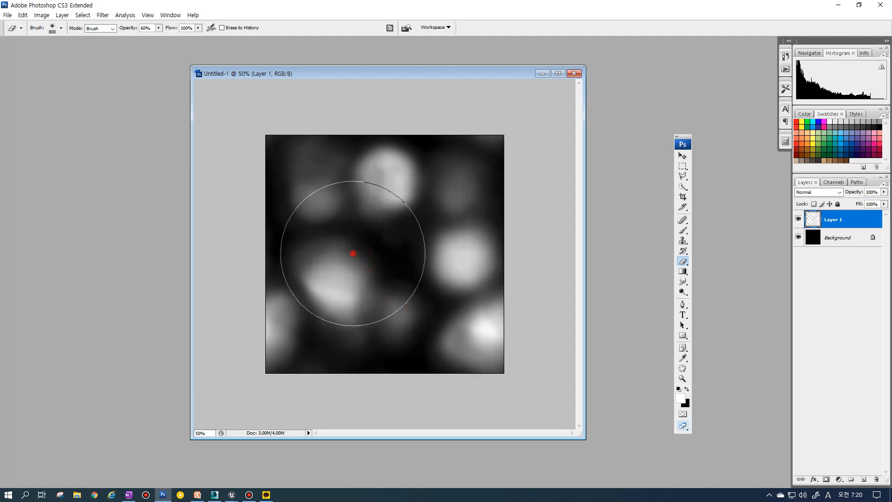
Step: Paint soft white at 600 px over the centers of the lower-left blob and the upper-middle spot
key(b)
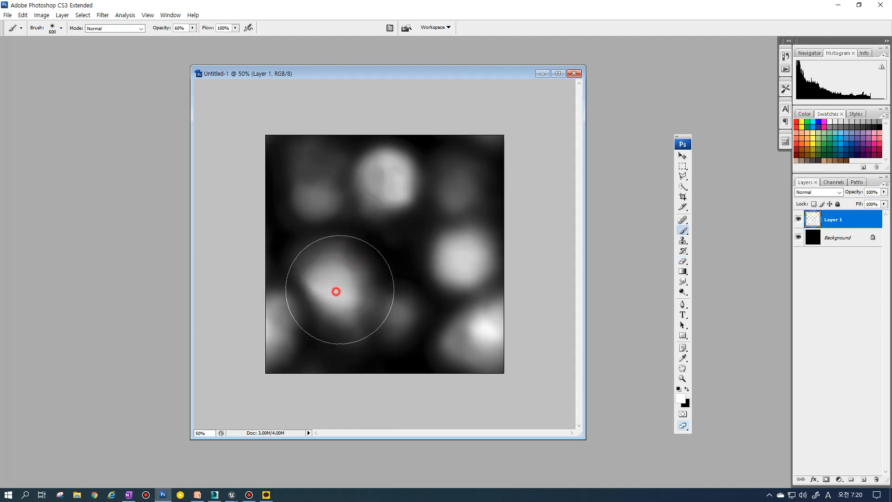
click(336, 292)
click(382, 177)
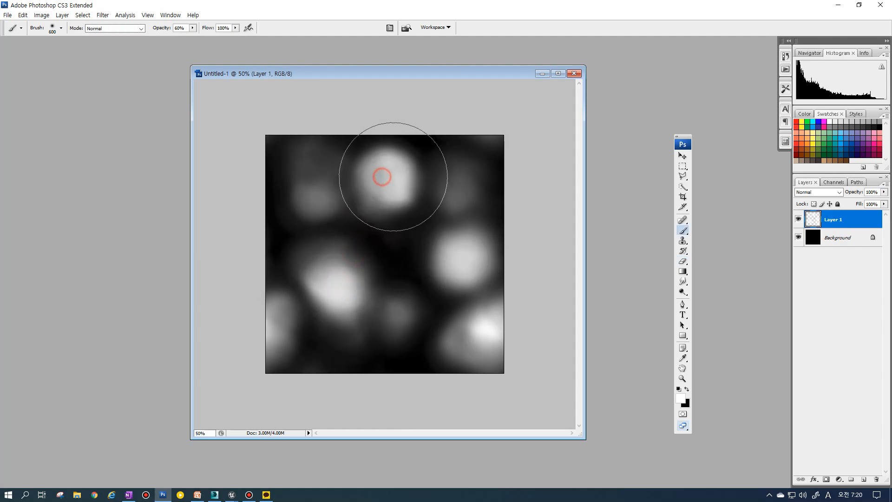
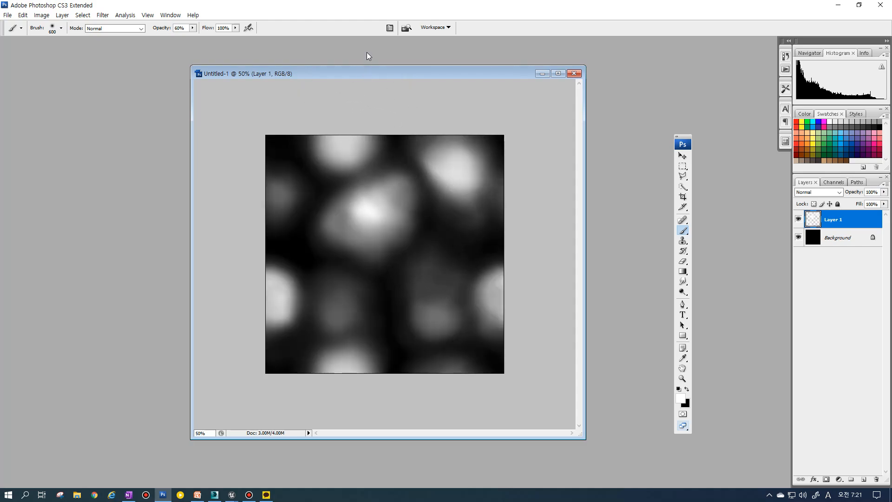
Step: Resize the image to 50 percent in both width and height
right_click(361, 69)
click(402, 86)
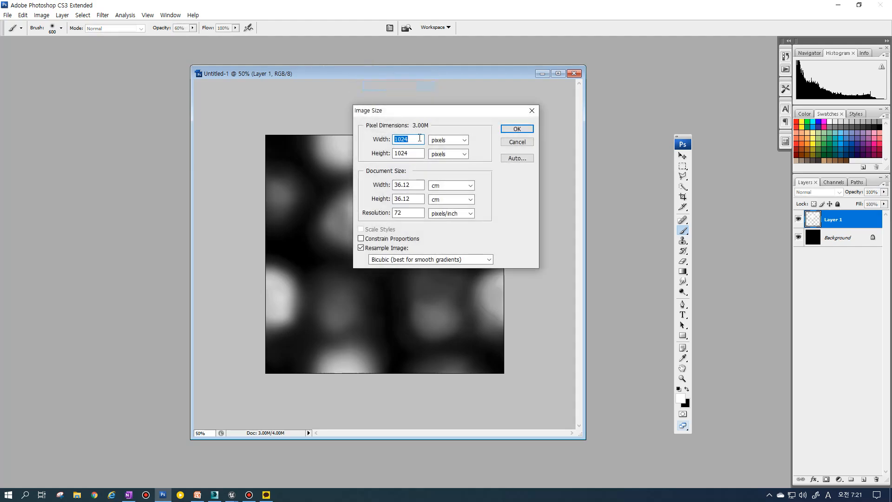
click(443, 143)
click(448, 149)
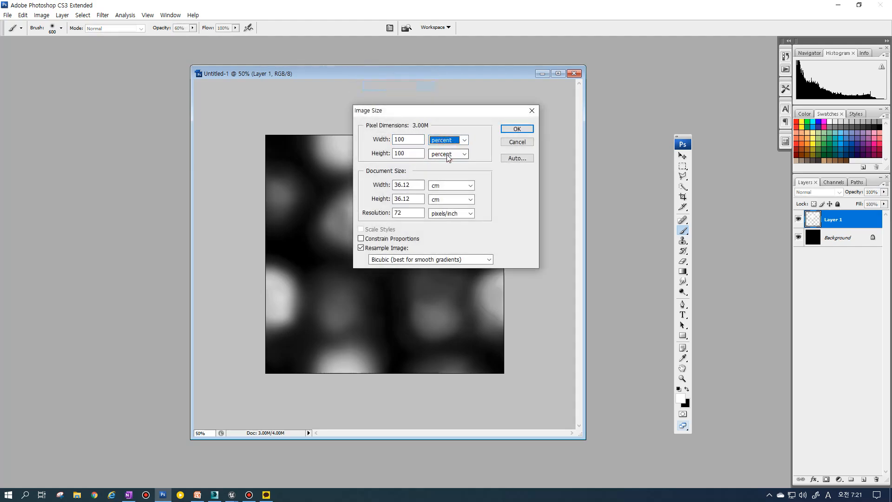
click(448, 155)
click(412, 140)
click(412, 140)
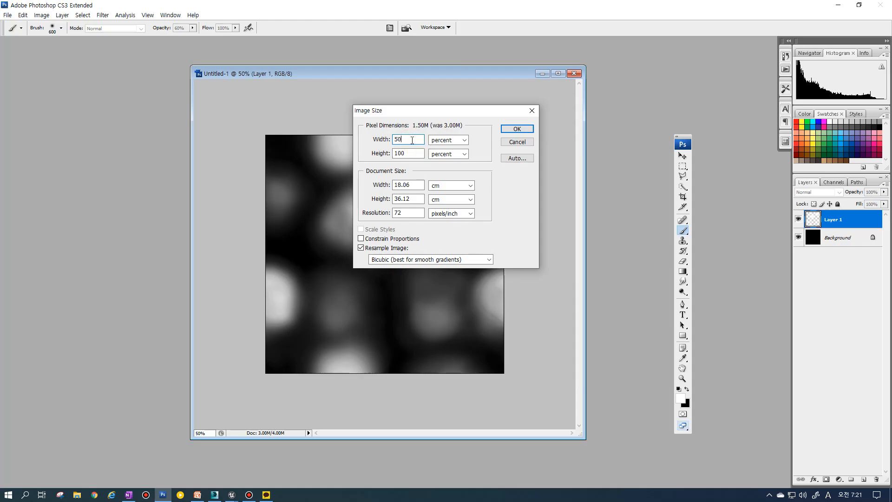
text(50)
key(Return)
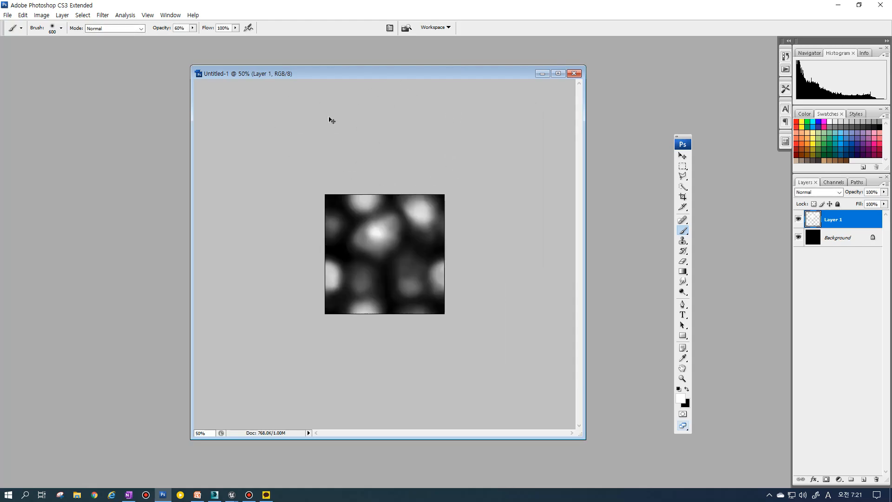
Step: Save a copy in the Texture folder as a 24 bits/pixel Targa file named TX_CircleTile_01
key(ctrl+shift+s)
click(373, 297)
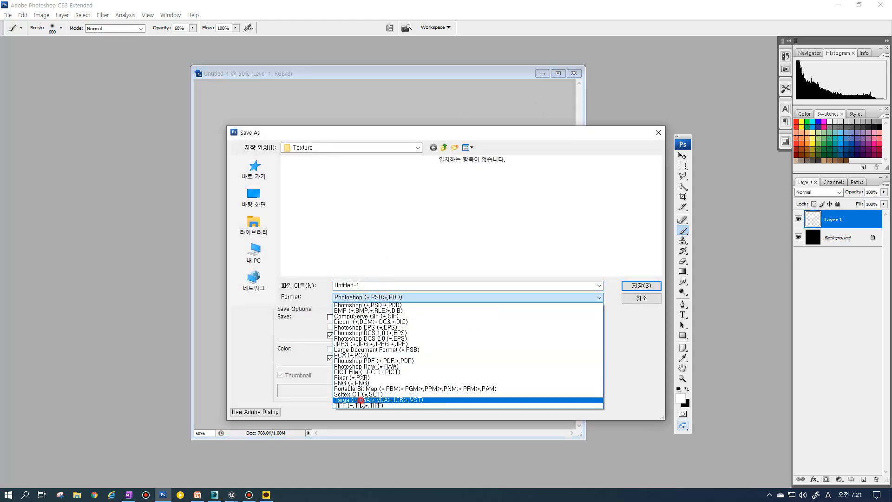
click(361, 401)
click(452, 210)
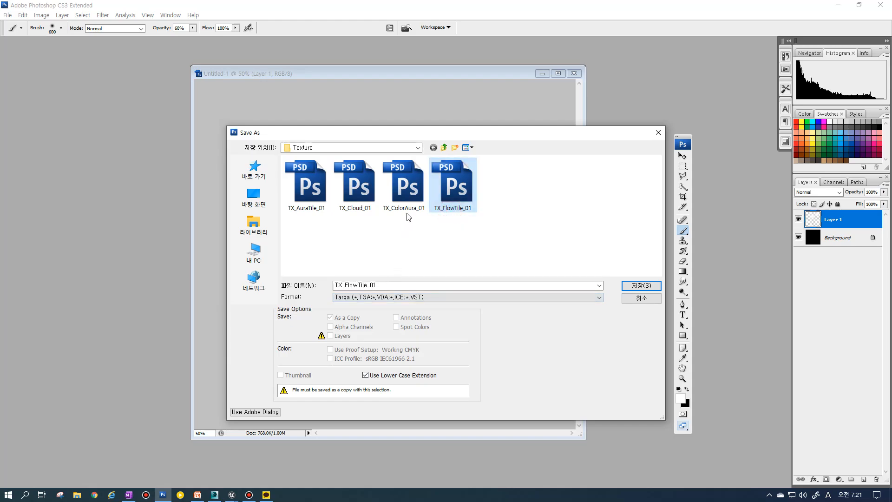
click(409, 200)
click(428, 261)
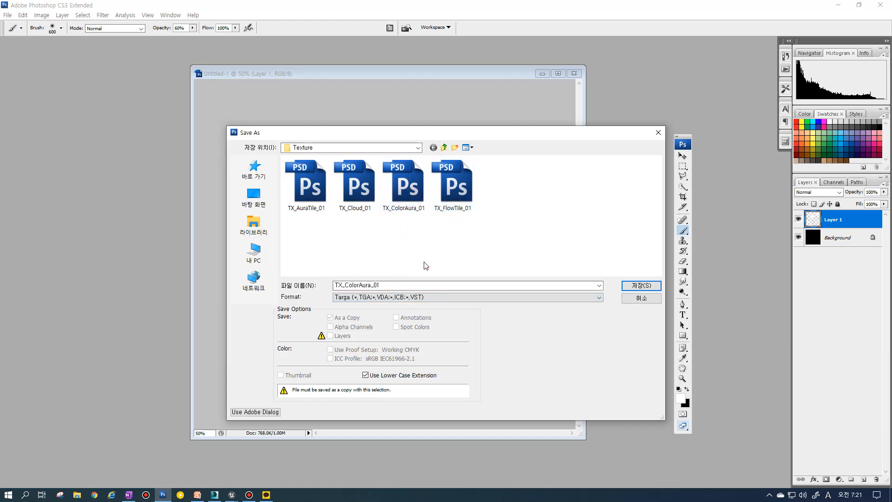
double_click(356, 285)
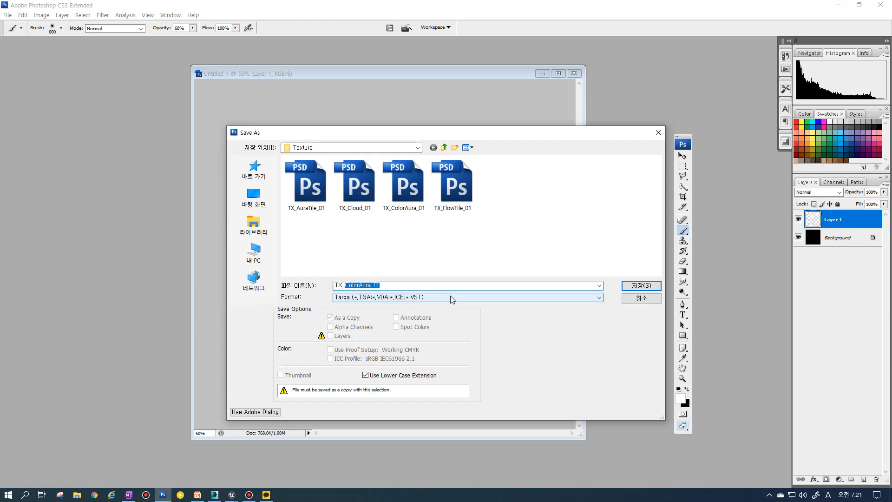
text(Cl)
text(ircleTile_01)
key(Return)
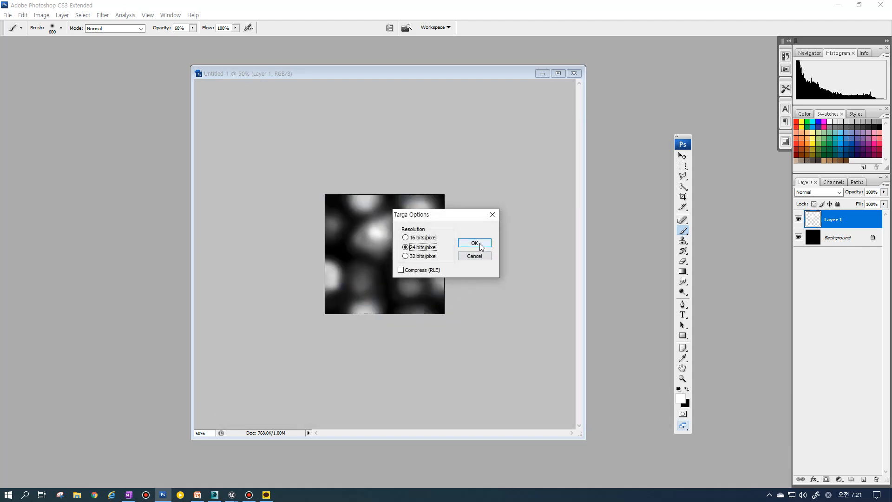
click(480, 244)
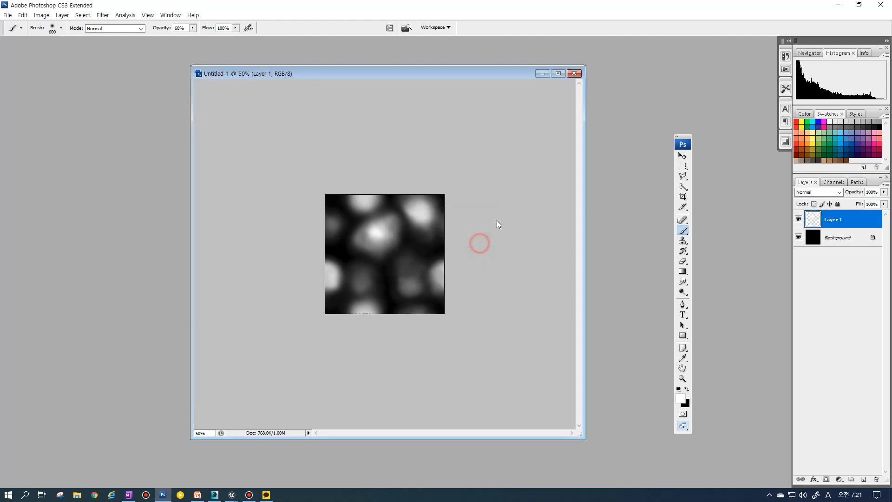